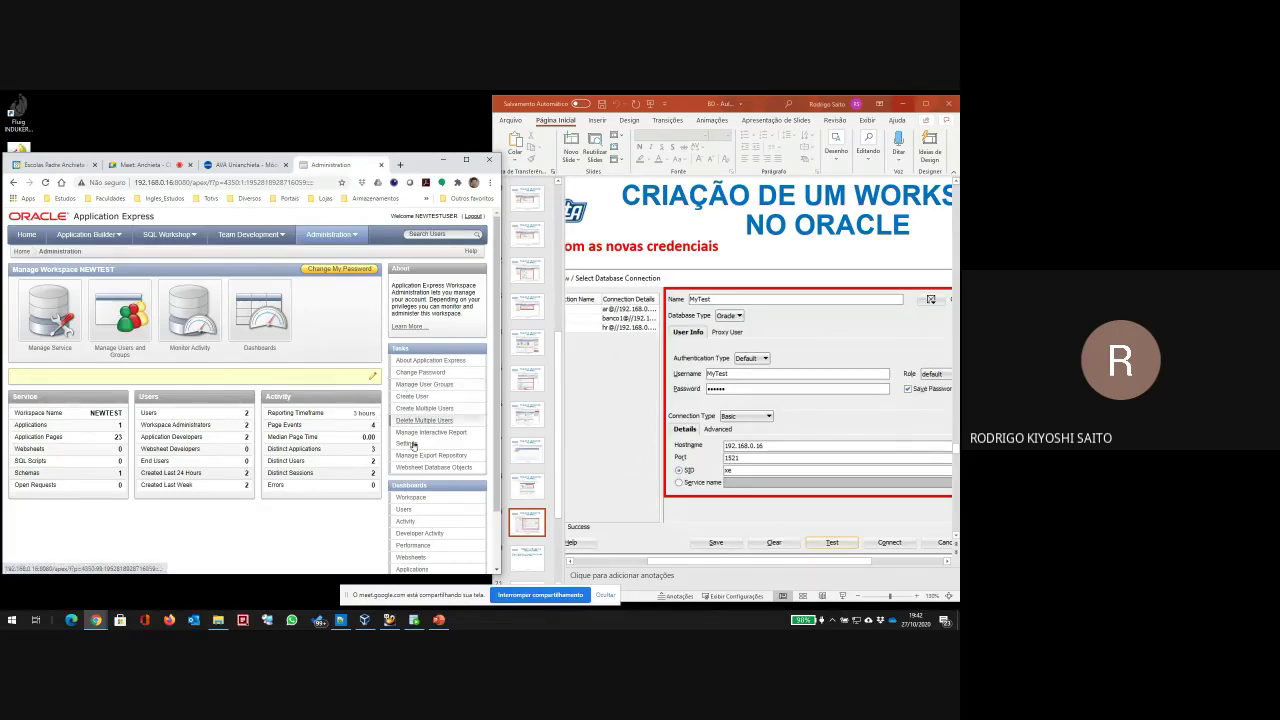
Step: Minimize the APEX browser window, leaving PowerPoint slide 19 on connecting with new credentials
scroll(412, 505, down, 2)
scroll(414, 521, up, 2)
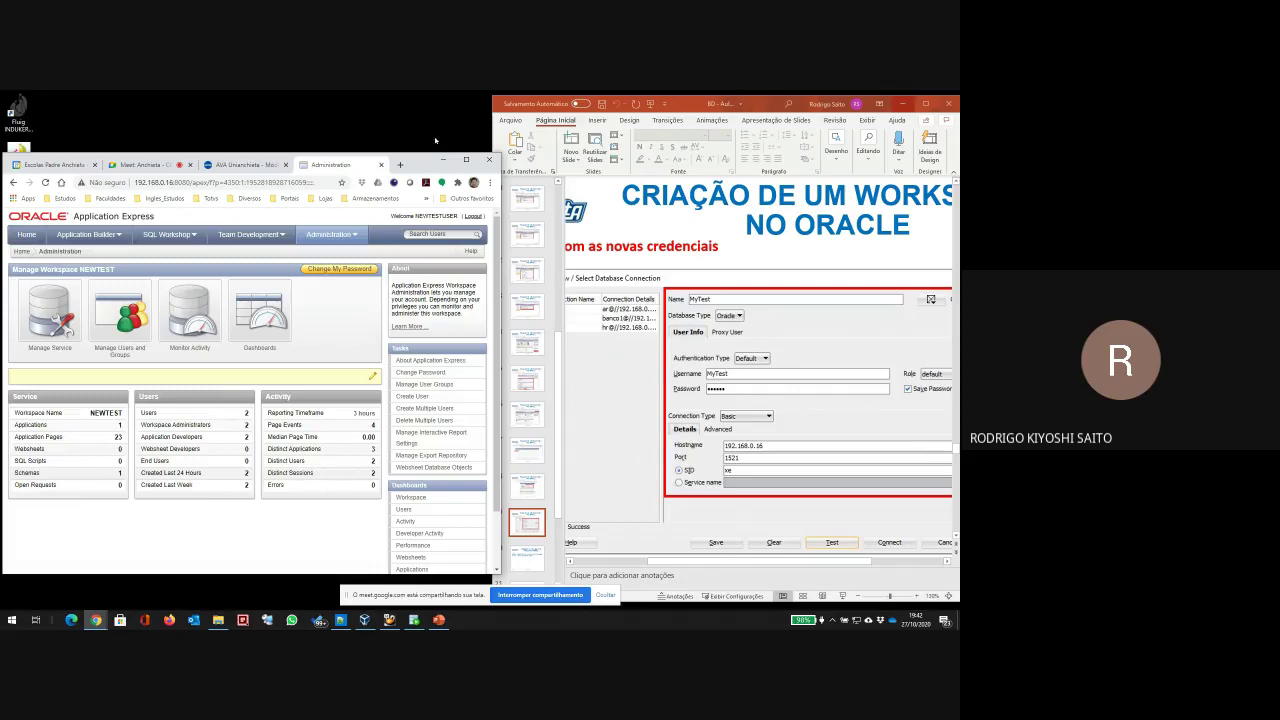
scroll(634, 431, down, 3)
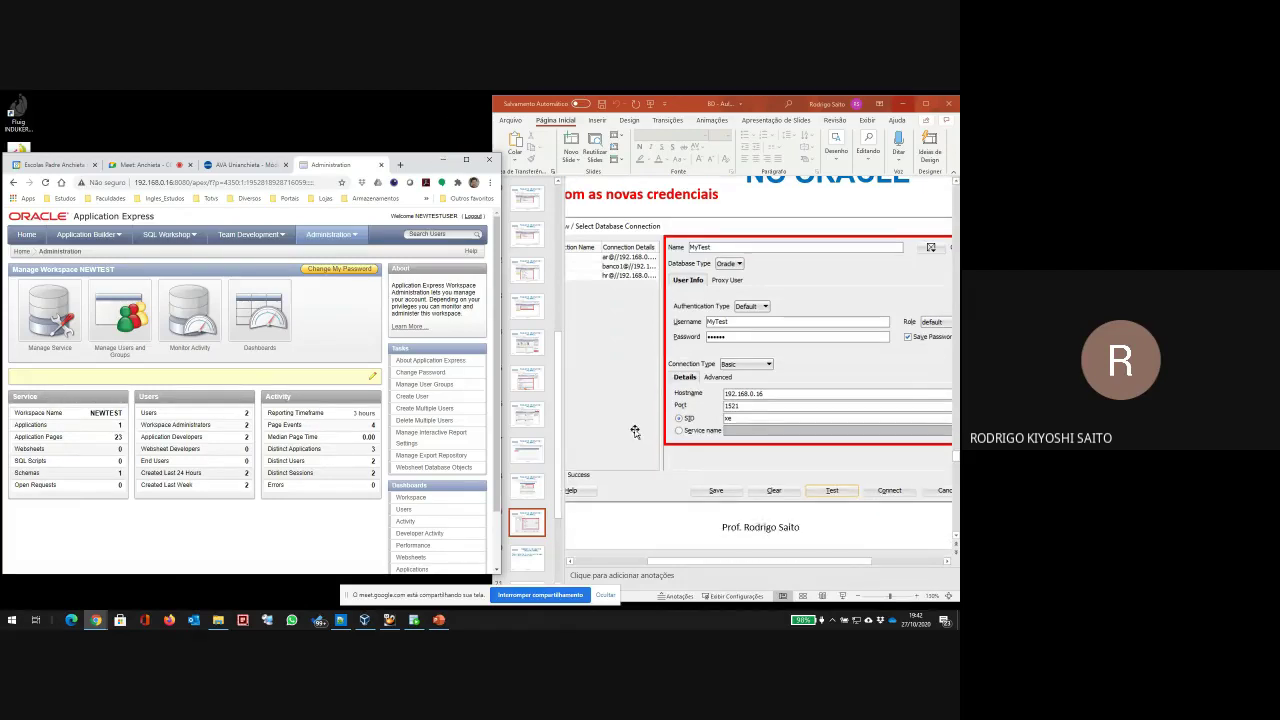
scroll(634, 431, up, 1)
drag(416, 162, 480, 132)
click(506, 131)
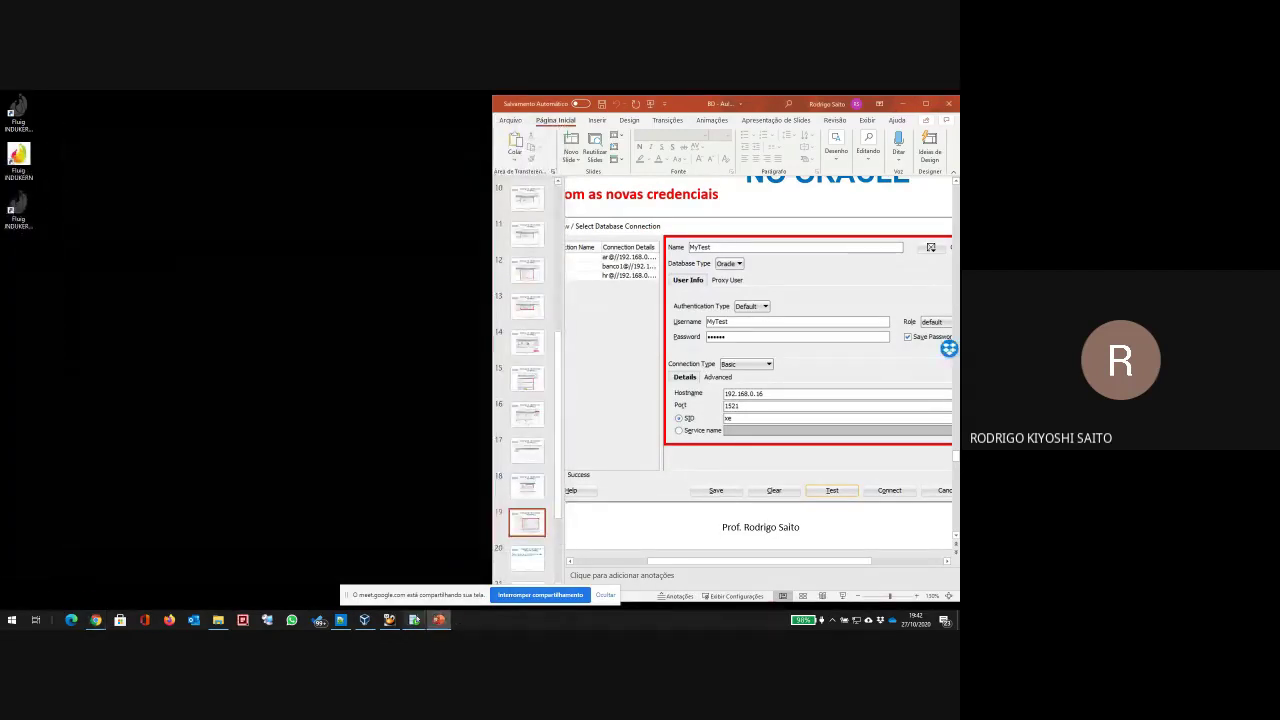
Step: In SQL Developer, close the hr and Exemplos de Codigo worksheets and the welcome page, and collapse hr
key(alt+Tab)
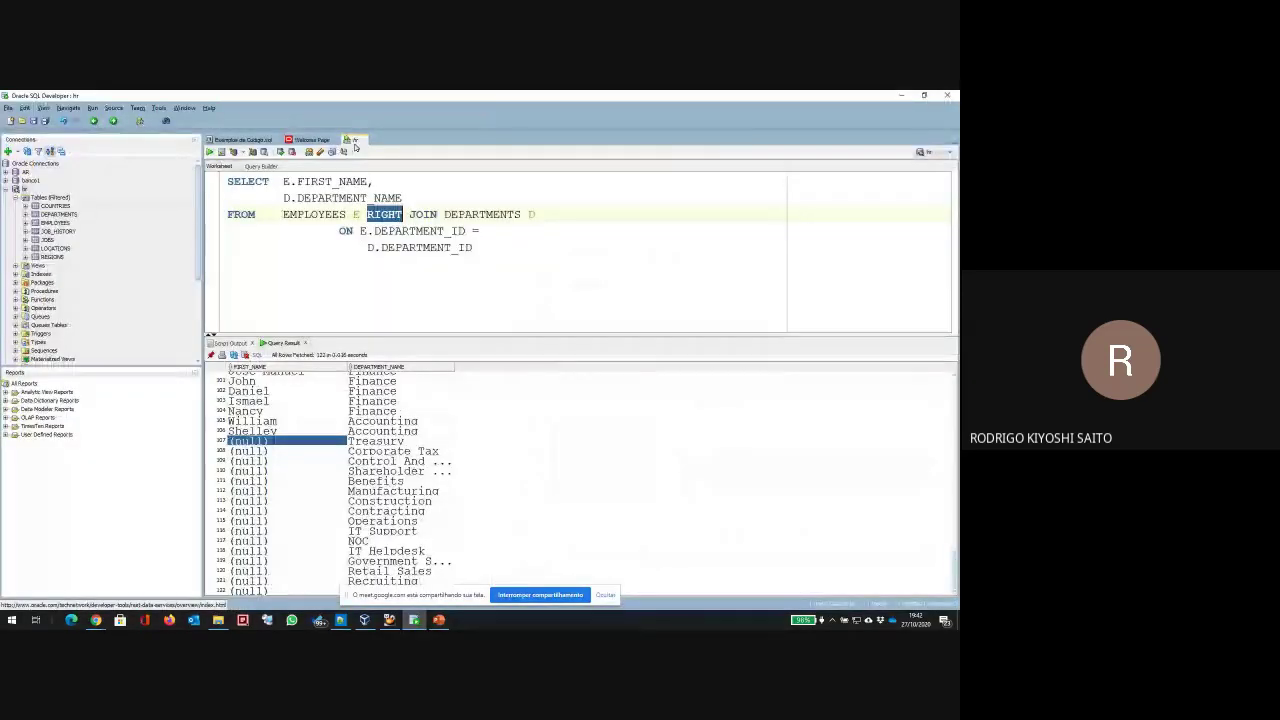
click(363, 139)
click(505, 371)
click(267, 140)
click(266, 140)
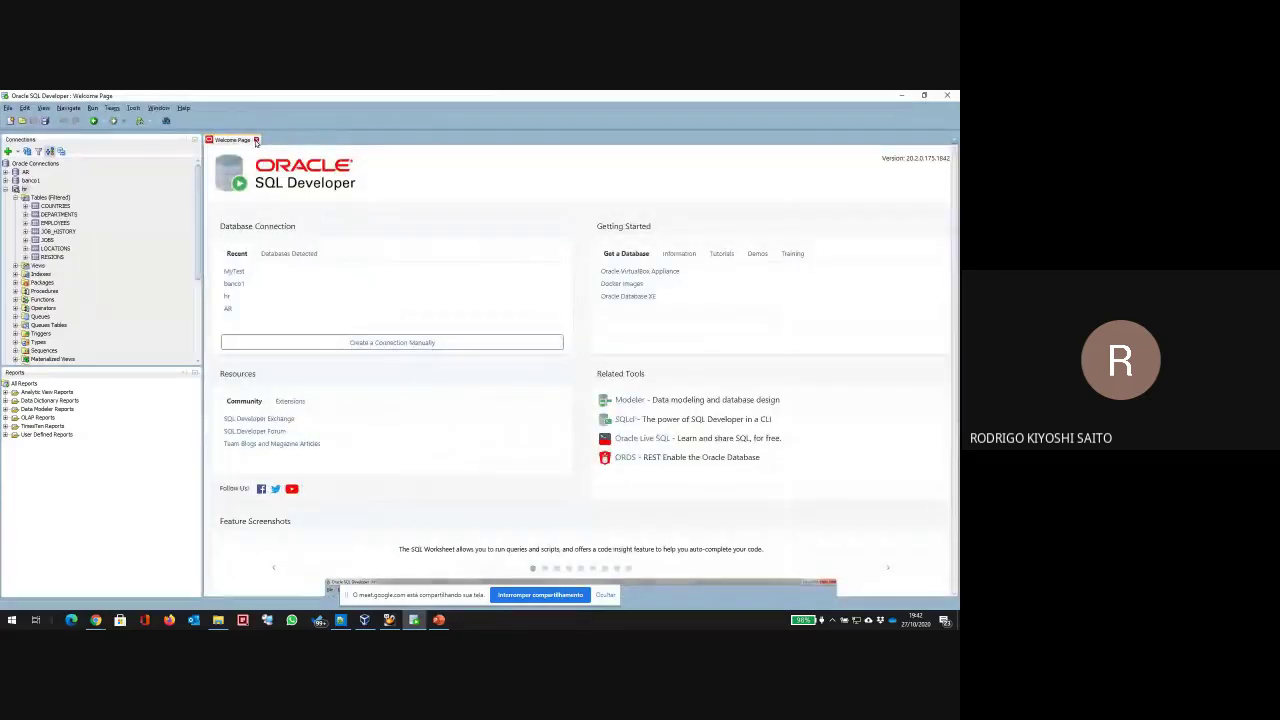
click(256, 140)
click(5, 190)
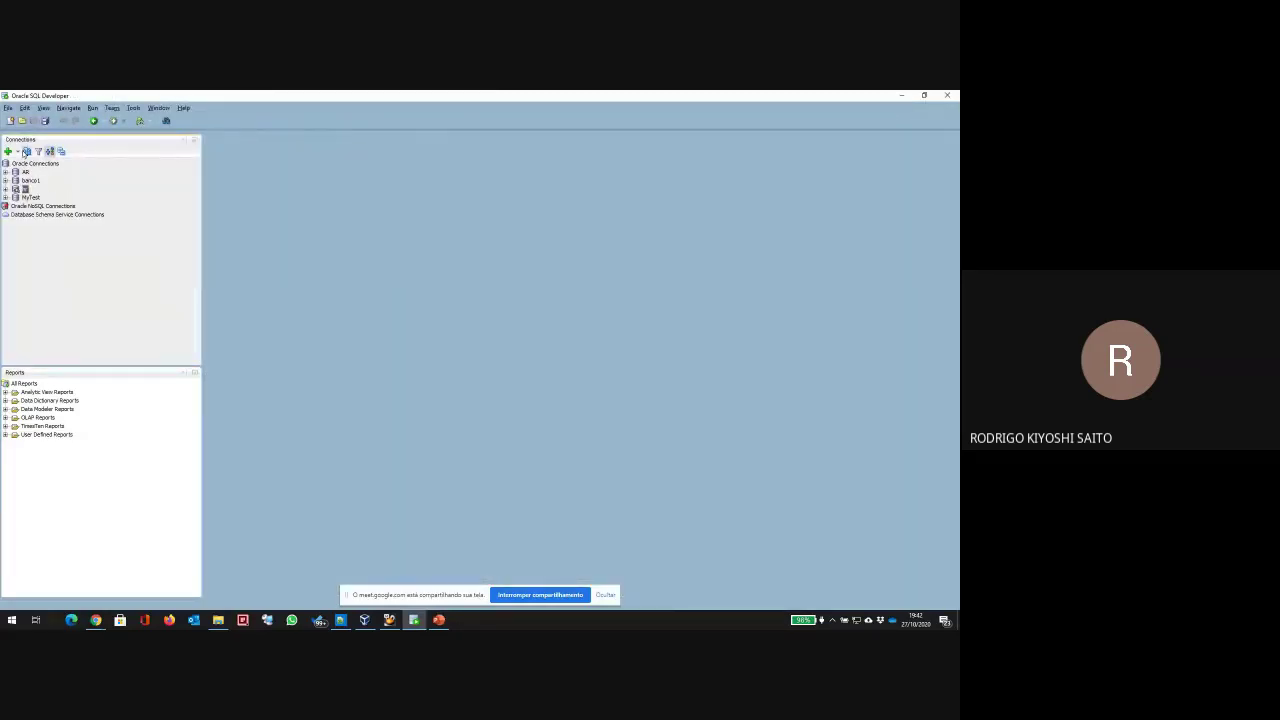
Step: Create a NewTest connection for NewTestUser with its password at host 192.168.0.16, and test it
click(11, 151)
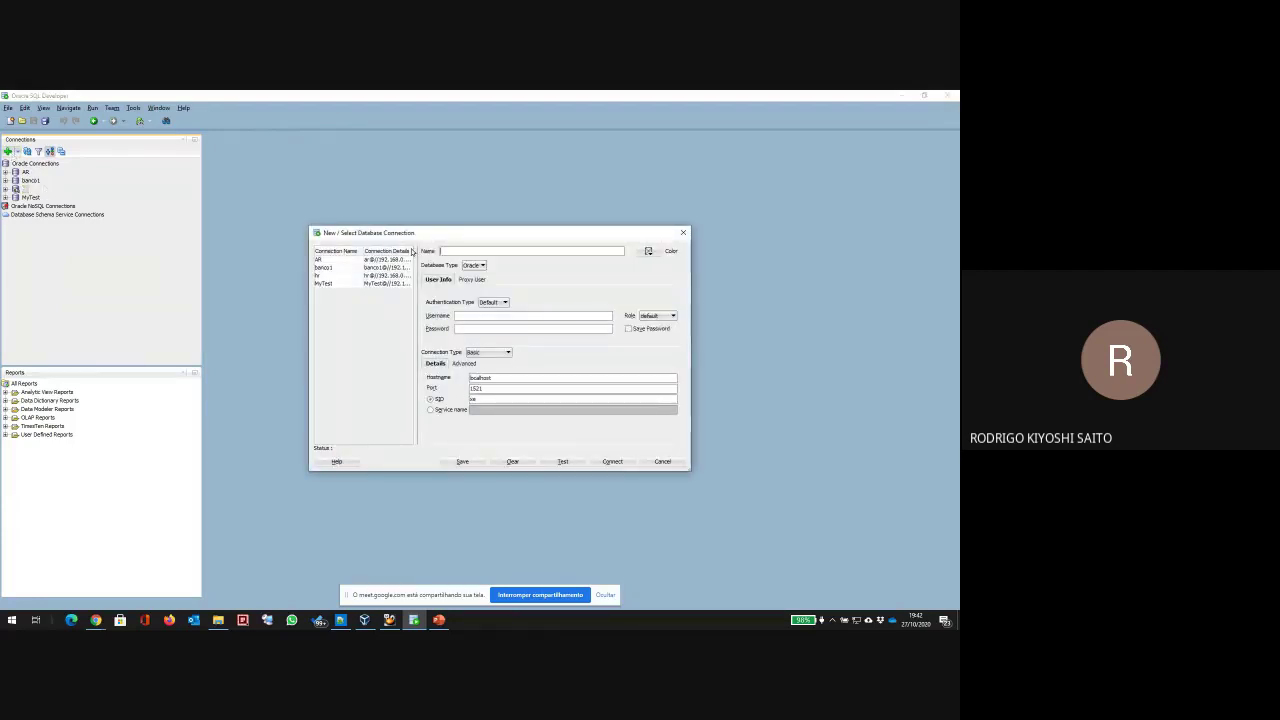
text(NewTest)
click(476, 315)
text(NewTe)
click(485, 329)
text(12345678)
double_click(504, 378)
text(102.168.0.16)
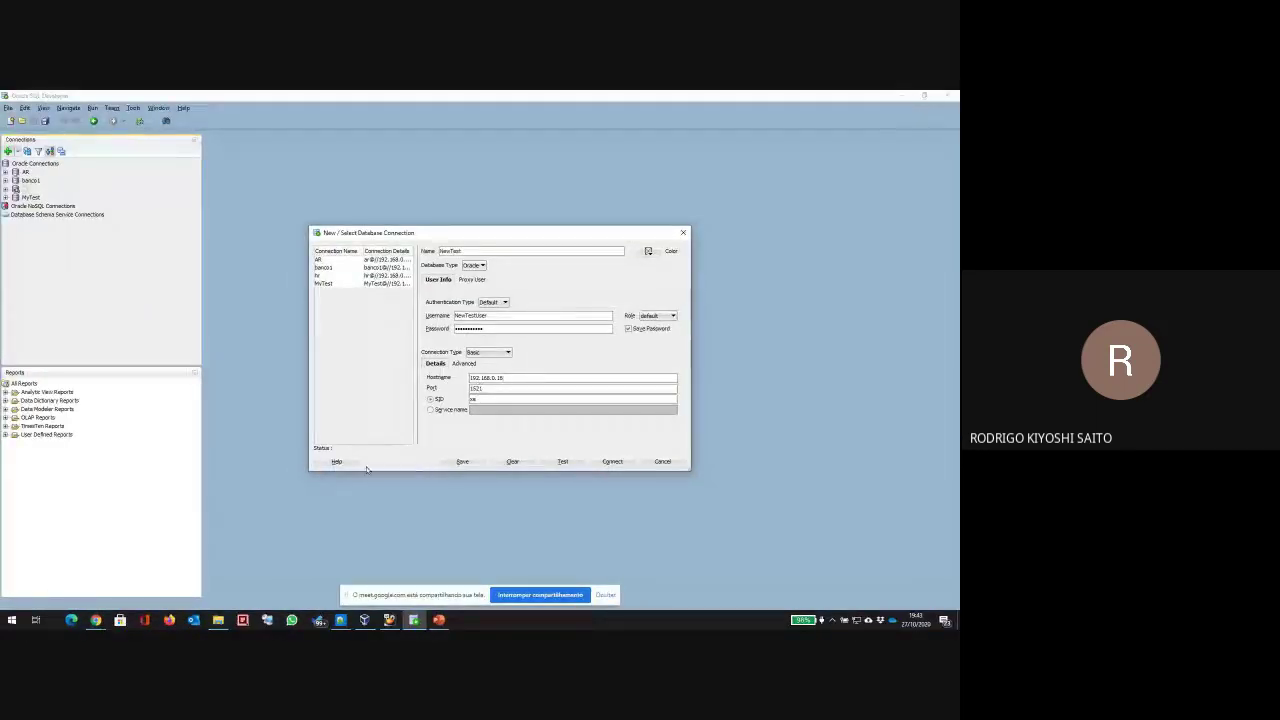
click(563, 461)
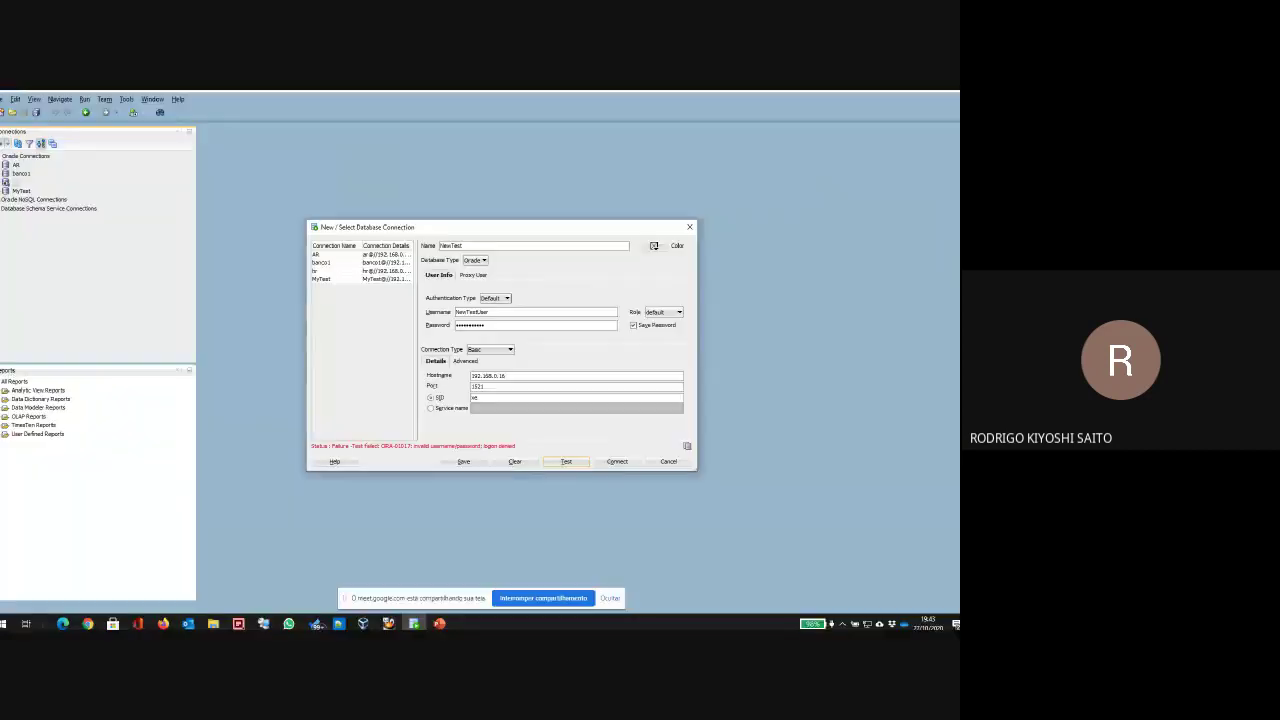
Step: Retype the NewTest connection password and test the connection again
key(Tab)
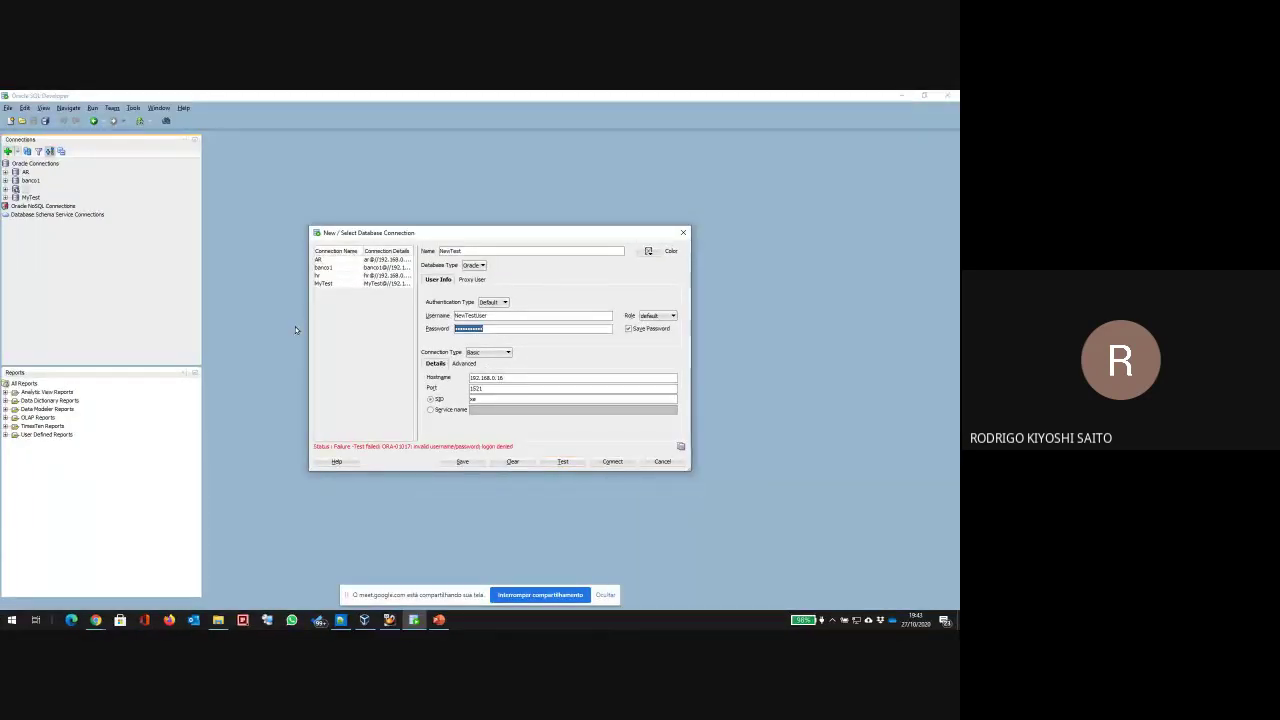
text(1234)
click(563, 462)
Step: Check the Role options, keep the default role, retype the password, and show the PowerPoint slides
double_click(487, 328)
click(670, 316)
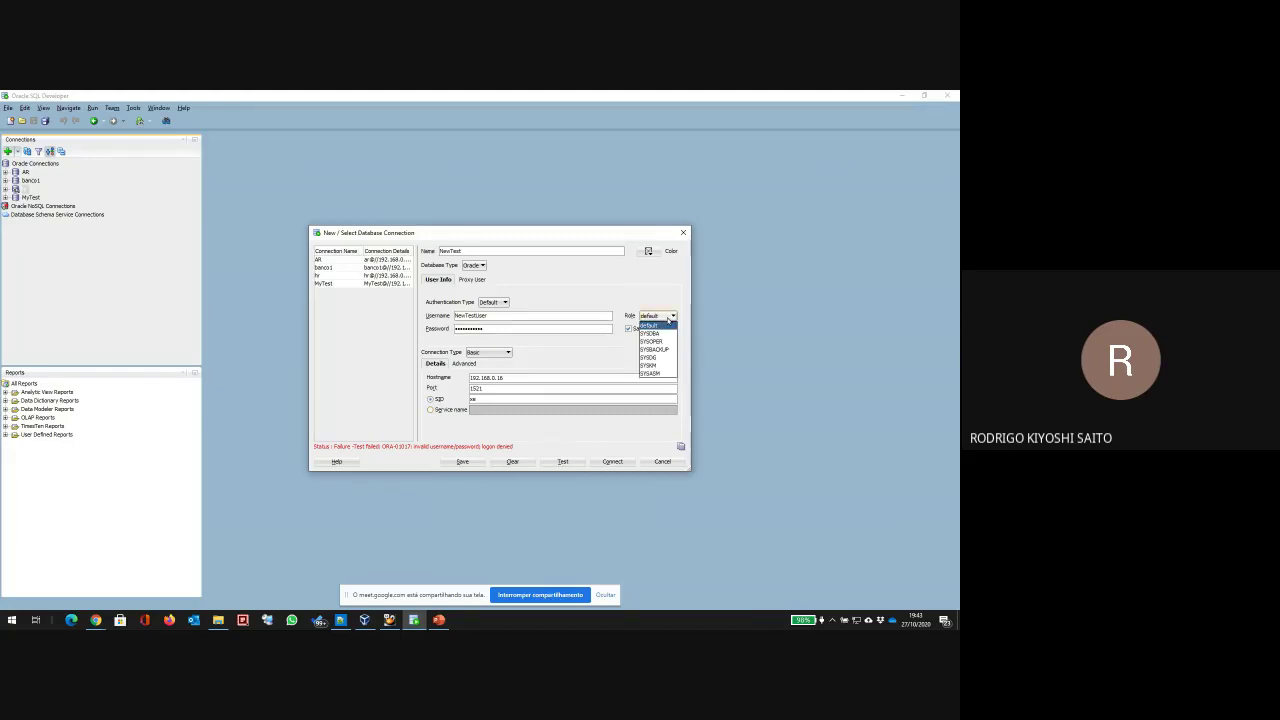
click(668, 317)
double_click(490, 328)
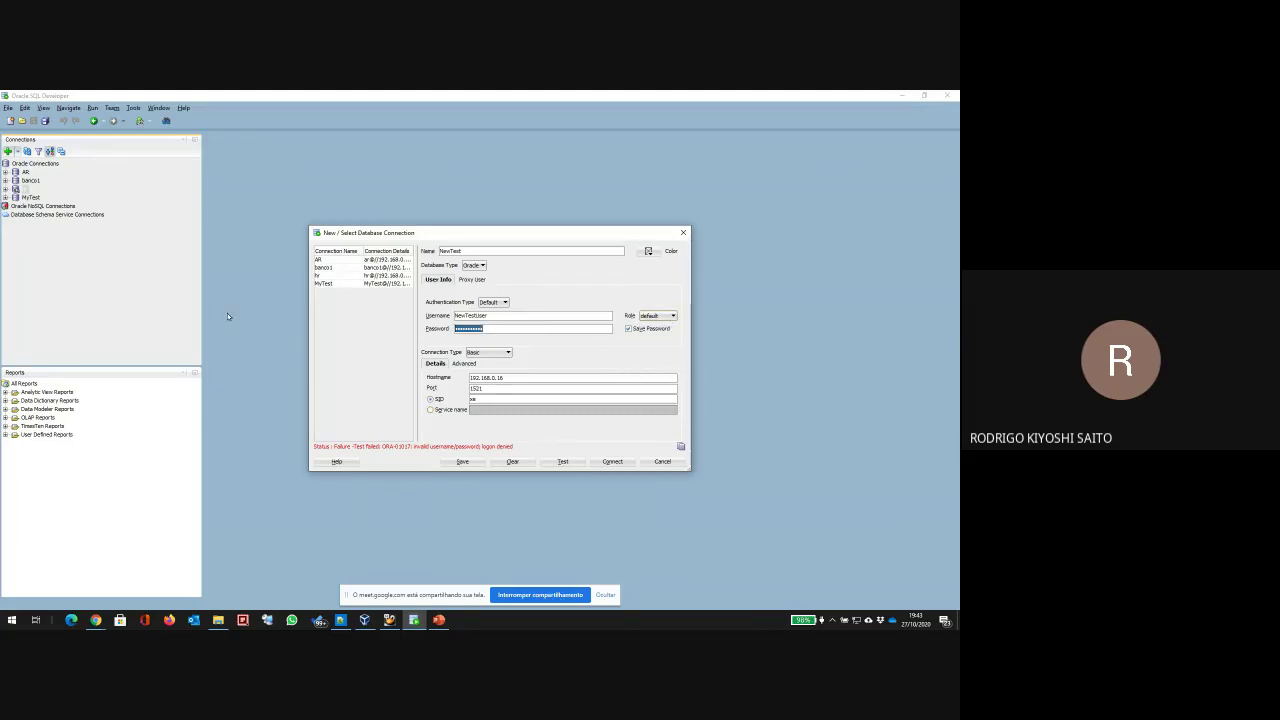
text(N)
text(Us)
click(438, 621)
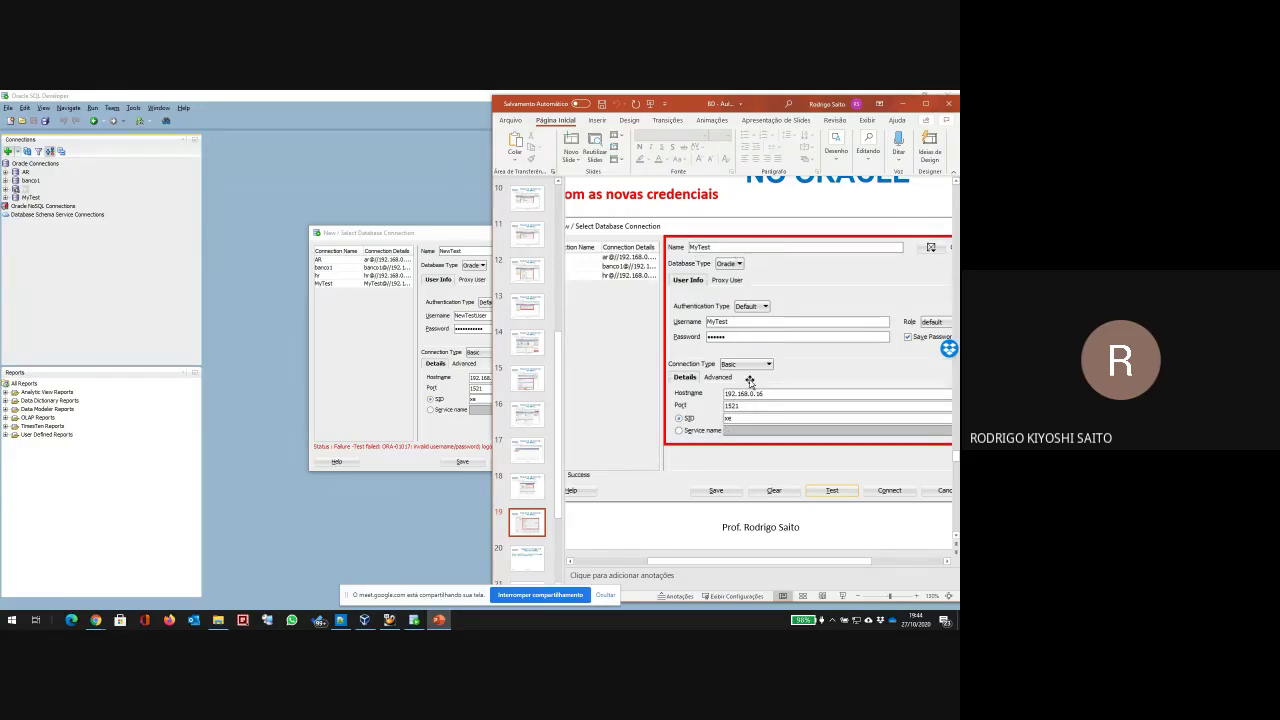
Step: Minimize PowerPoint and retest the NewTest connection, which still reports ORA-01017
click(430, 232)
click(566, 462)
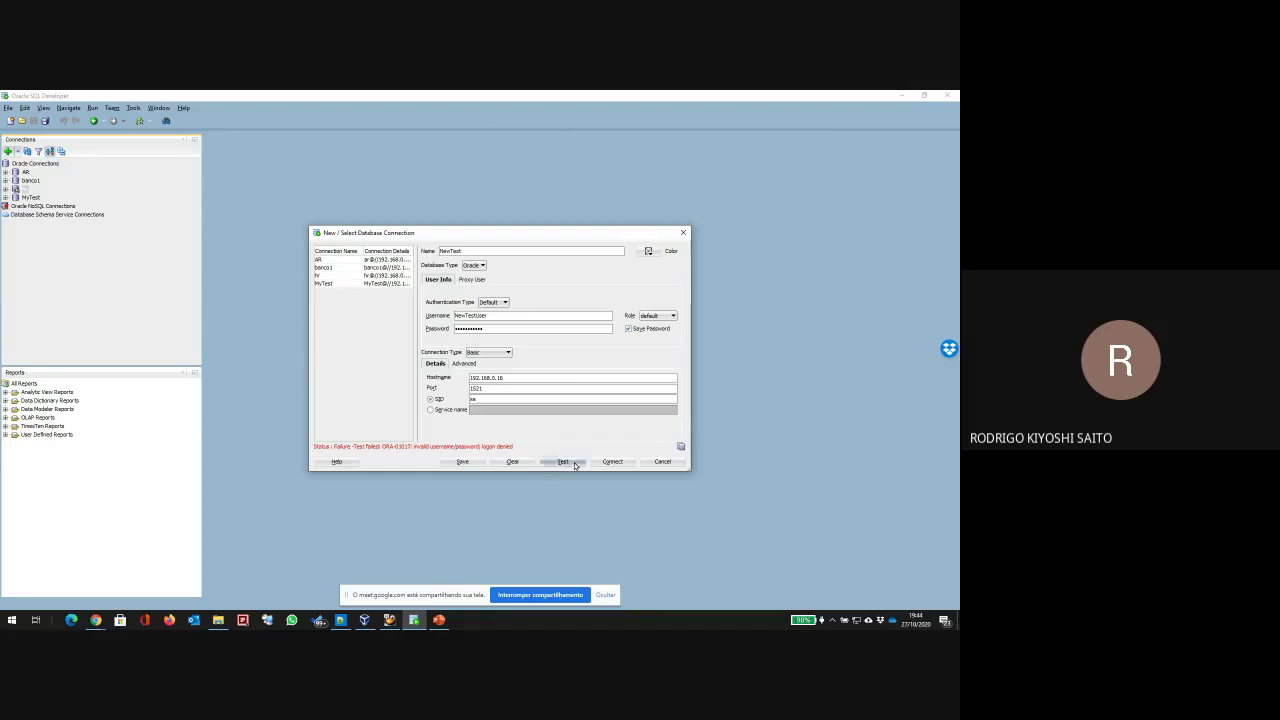
Step: Retest NewTest, confirm the hr connection tests successfully, then cancel the dialog
click(565, 463)
click(338, 276)
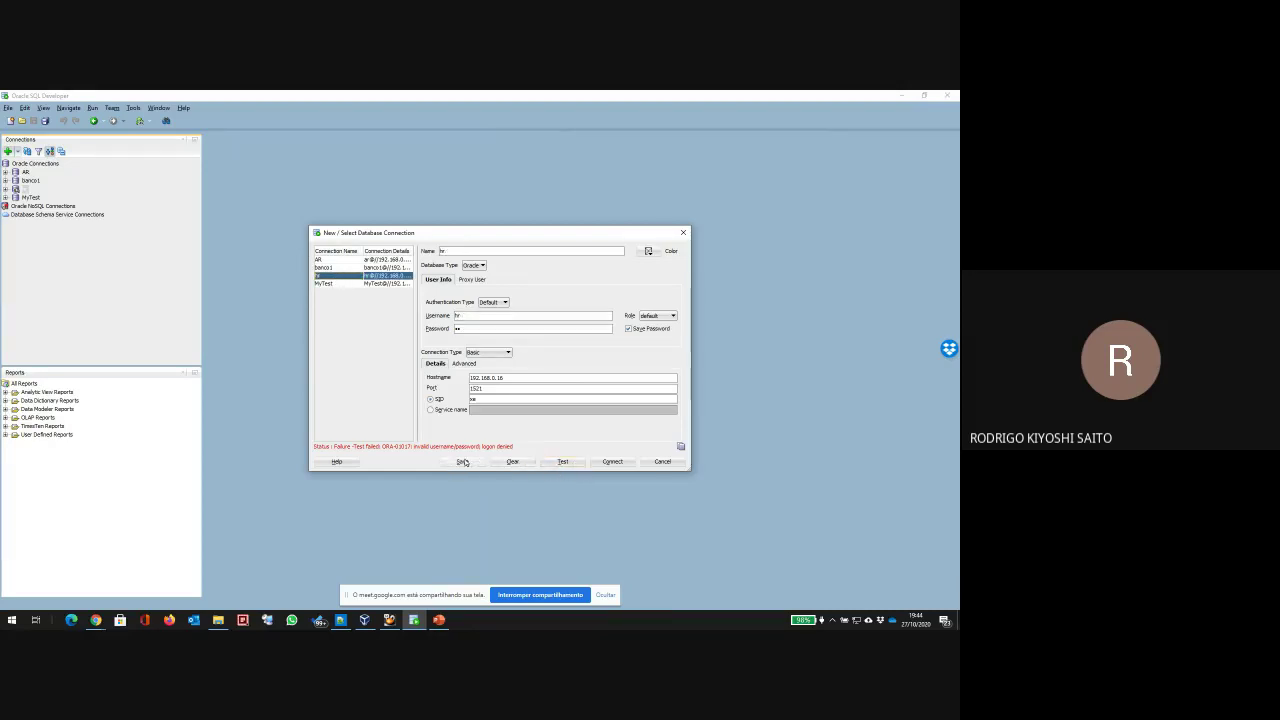
click(560, 464)
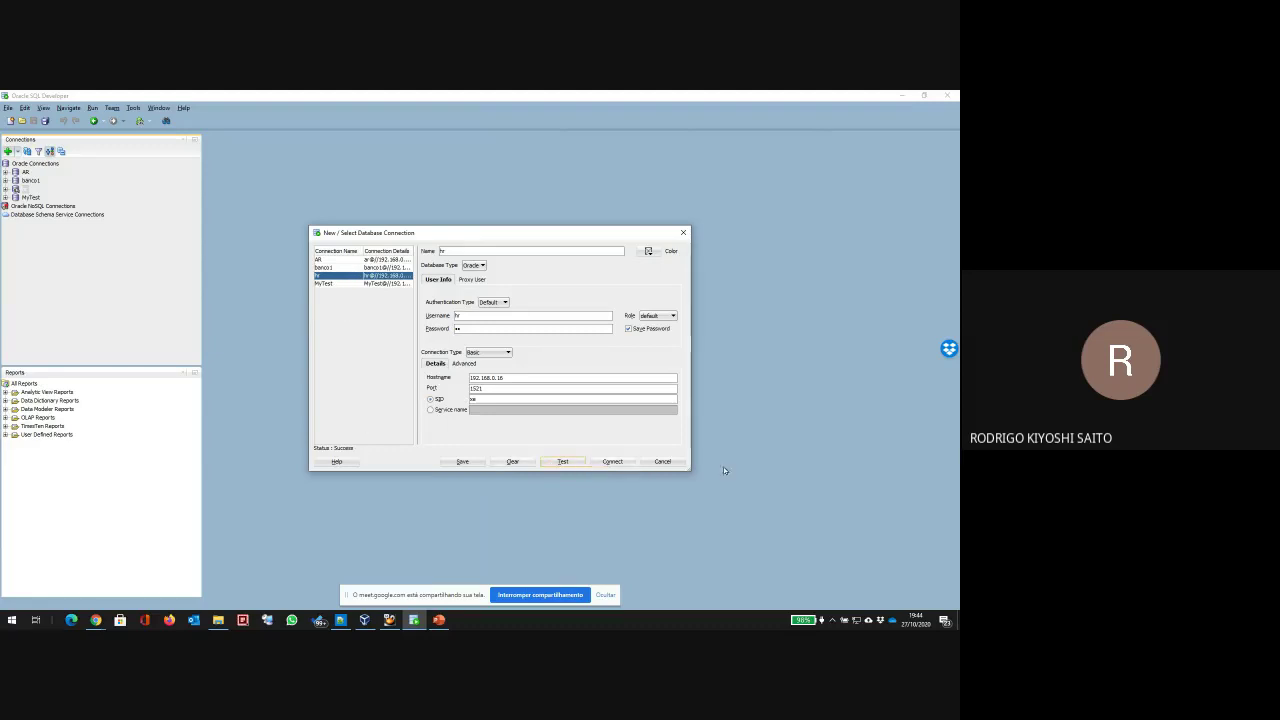
click(660, 464)
Step: Recreate NewTest with Default authentication and host 192.168.0.16; test fails, then show APEX Administration
click(33, 163)
right_click(33, 163)
click(62, 167)
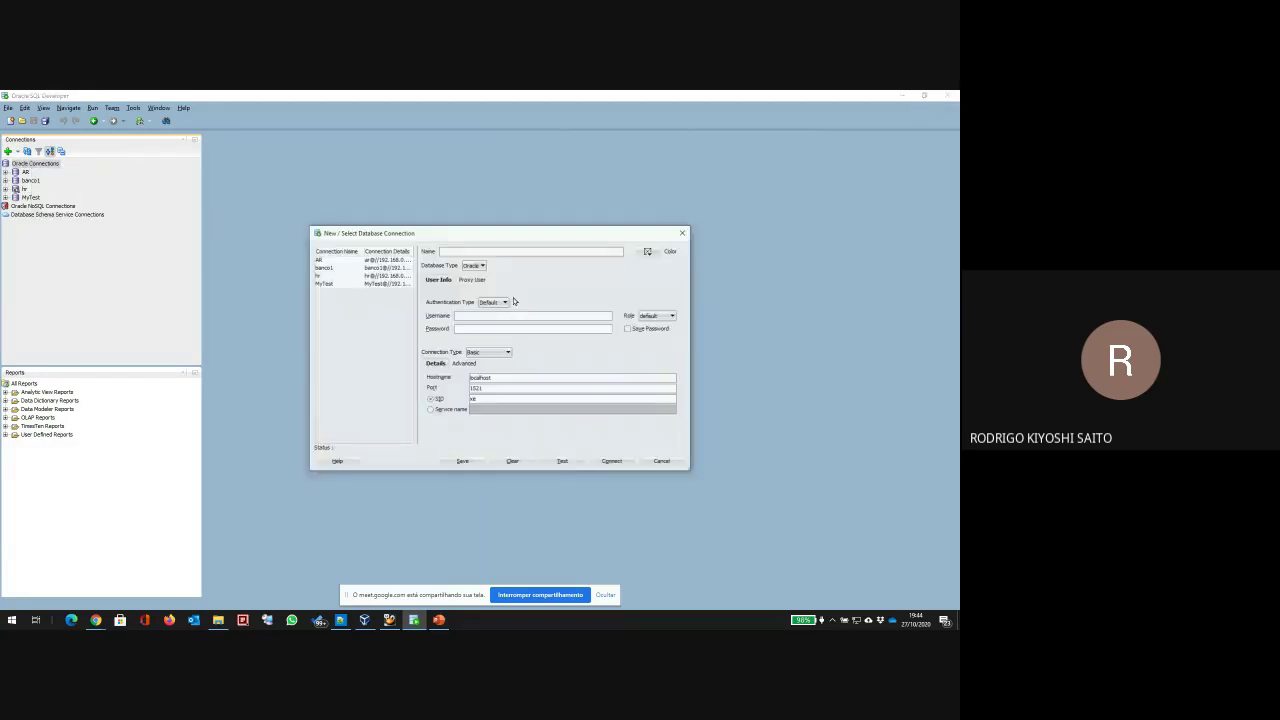
text(NewTest)
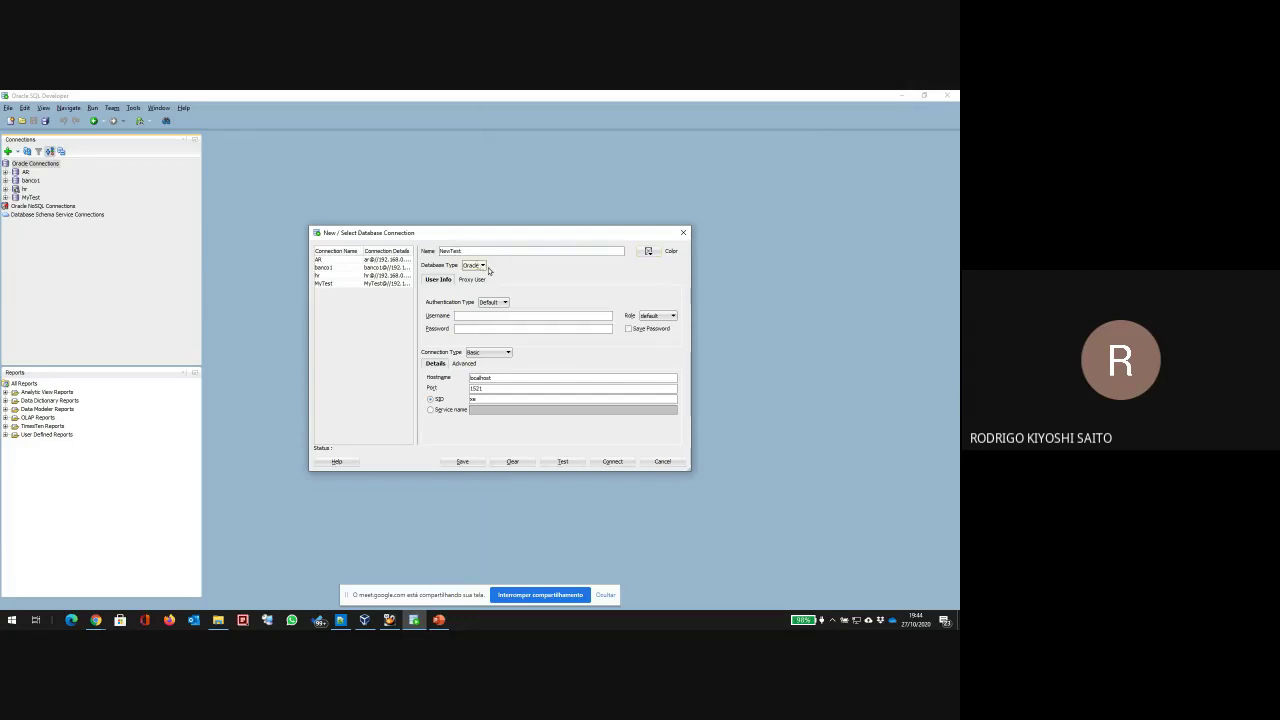
click(497, 303)
click(486, 312)
text(h)
key(Tab)
key(Tab)
key(Tab)
key(Tab)
key(Tab)
text(192.168.0.16)
click(557, 462)
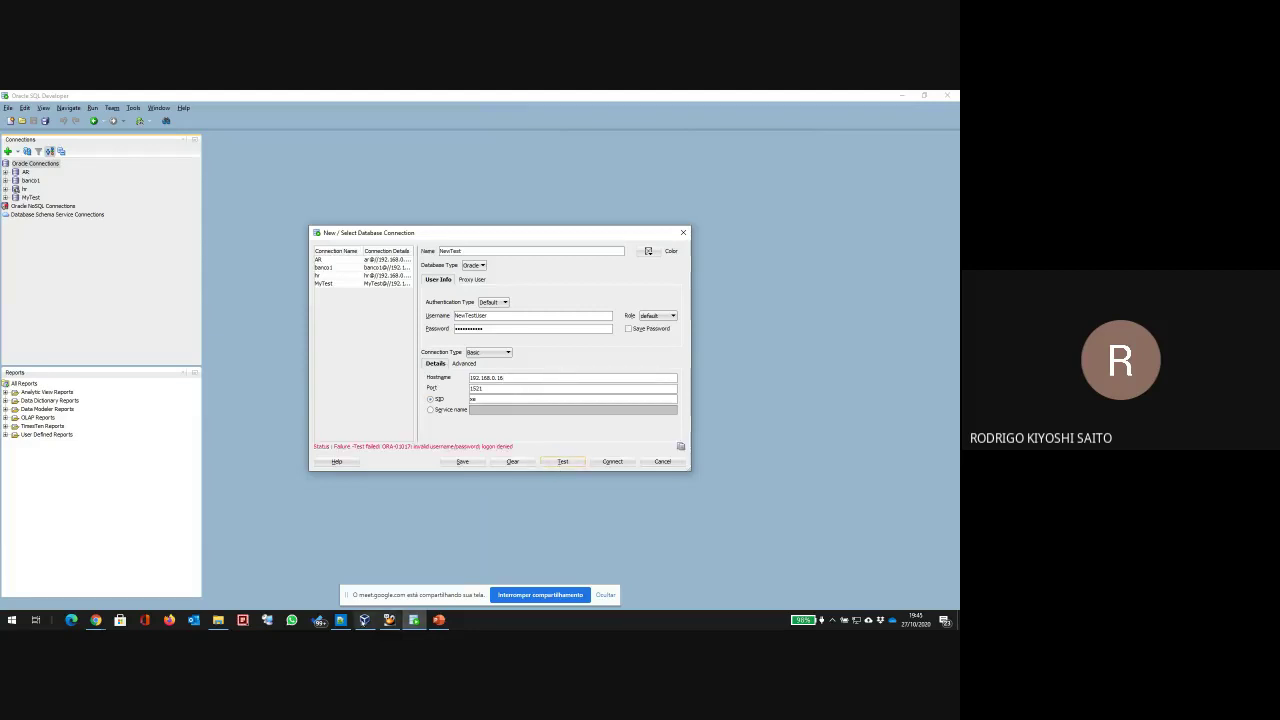
click(96, 620)
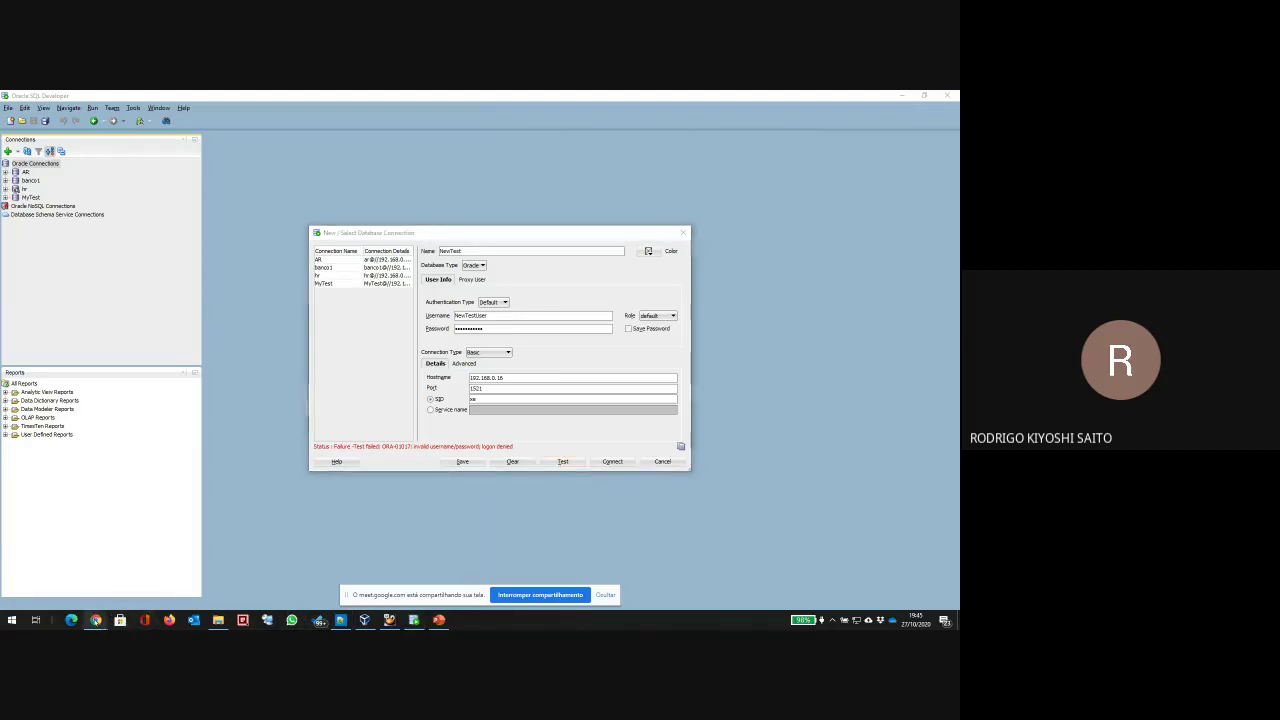
click(40, 572)
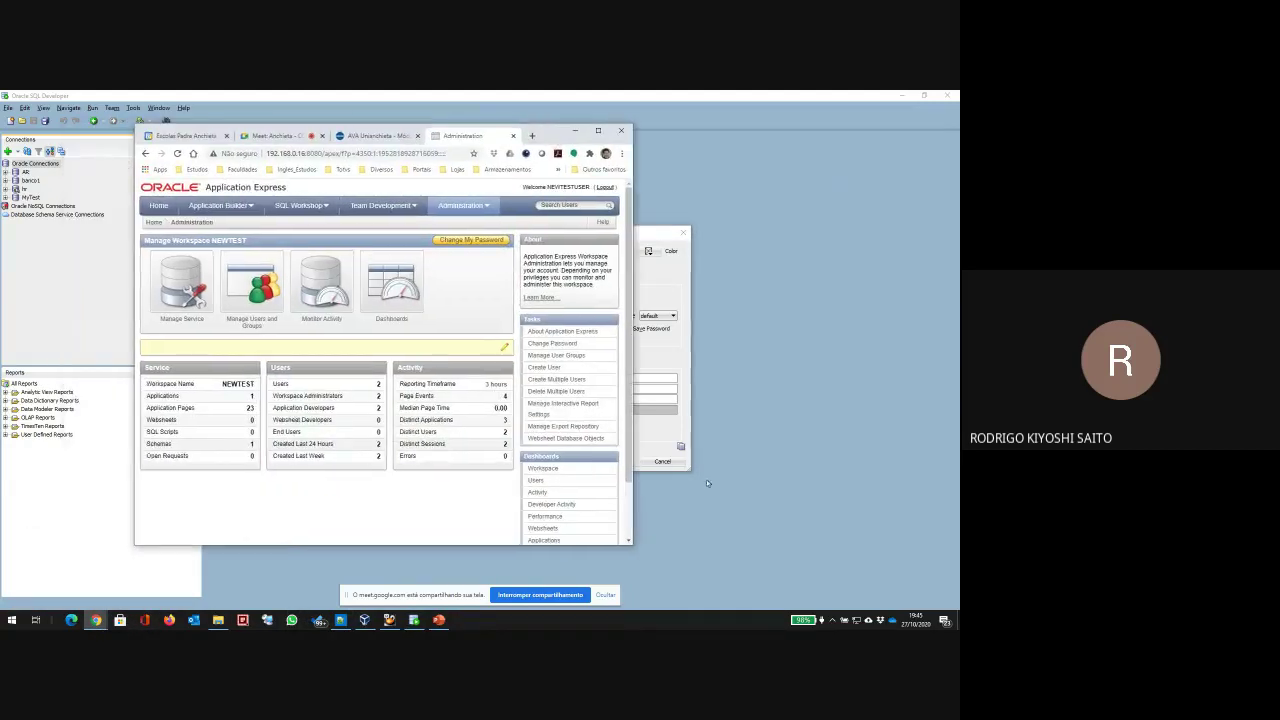
Step: Reload the APEX Administration page, log out of the NEWTEST workspace, and minimize the browser
drag(634, 466, 791, 474)
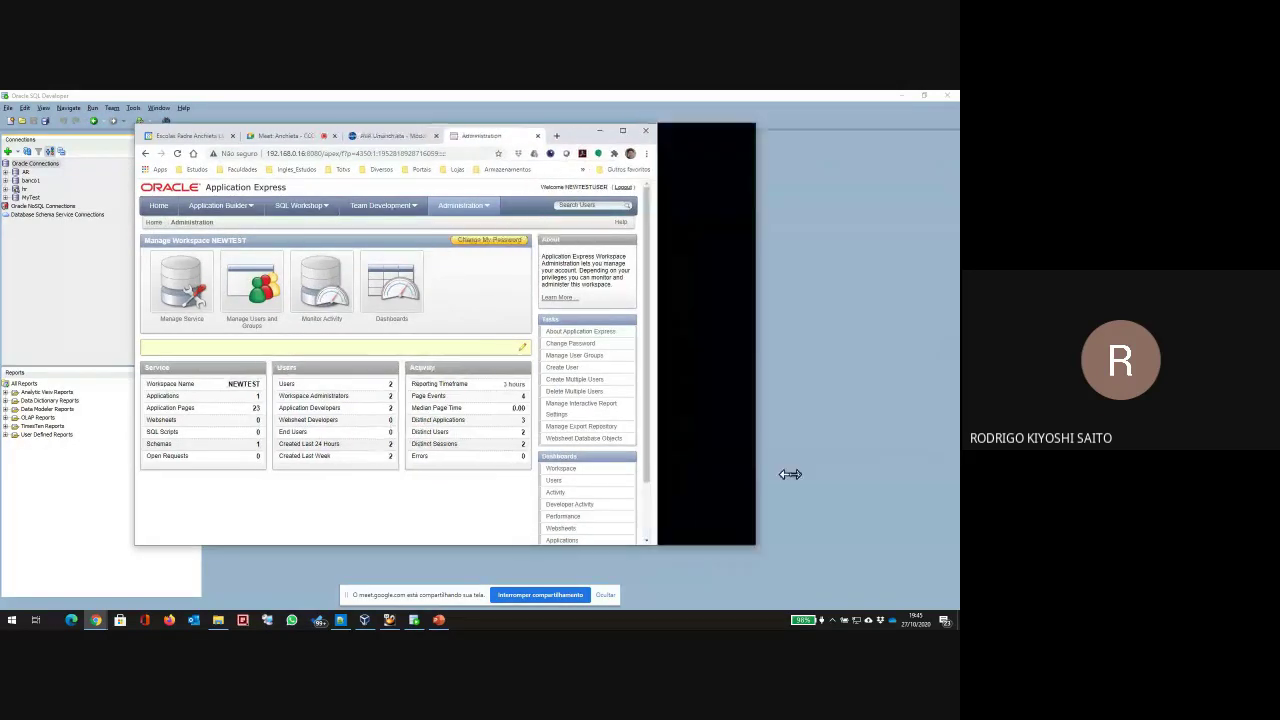
click(457, 206)
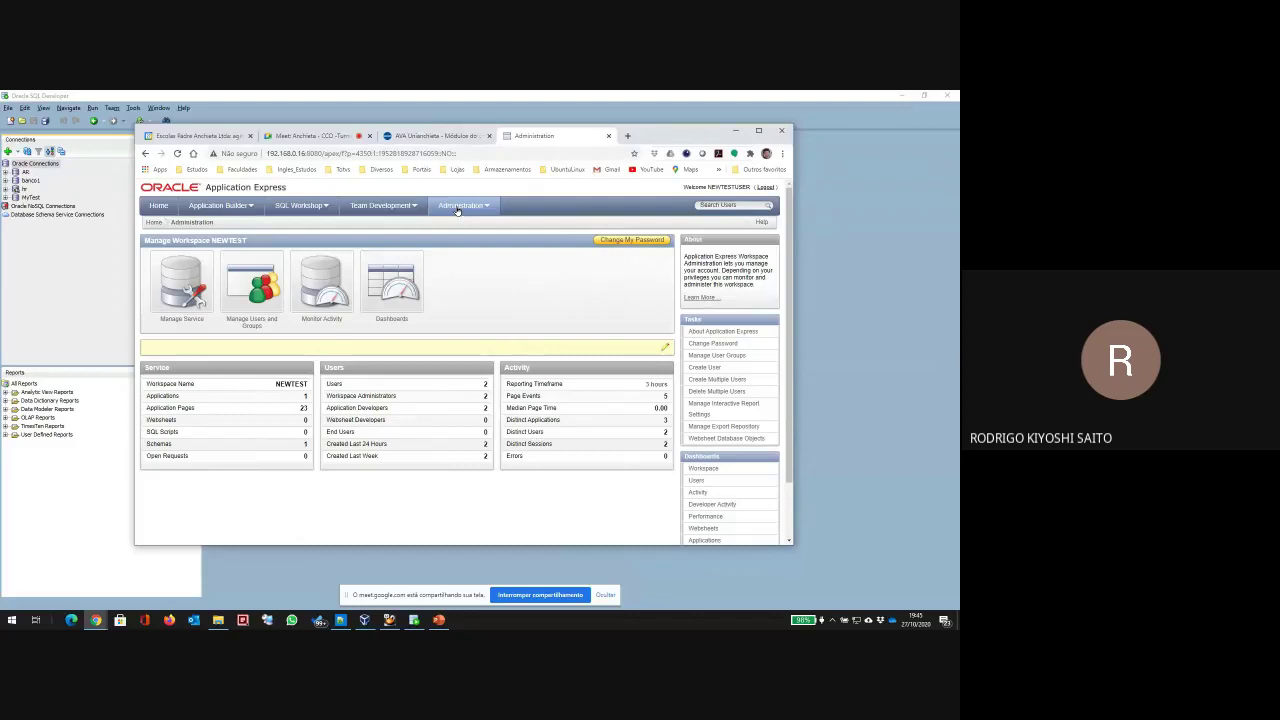
click(487, 206)
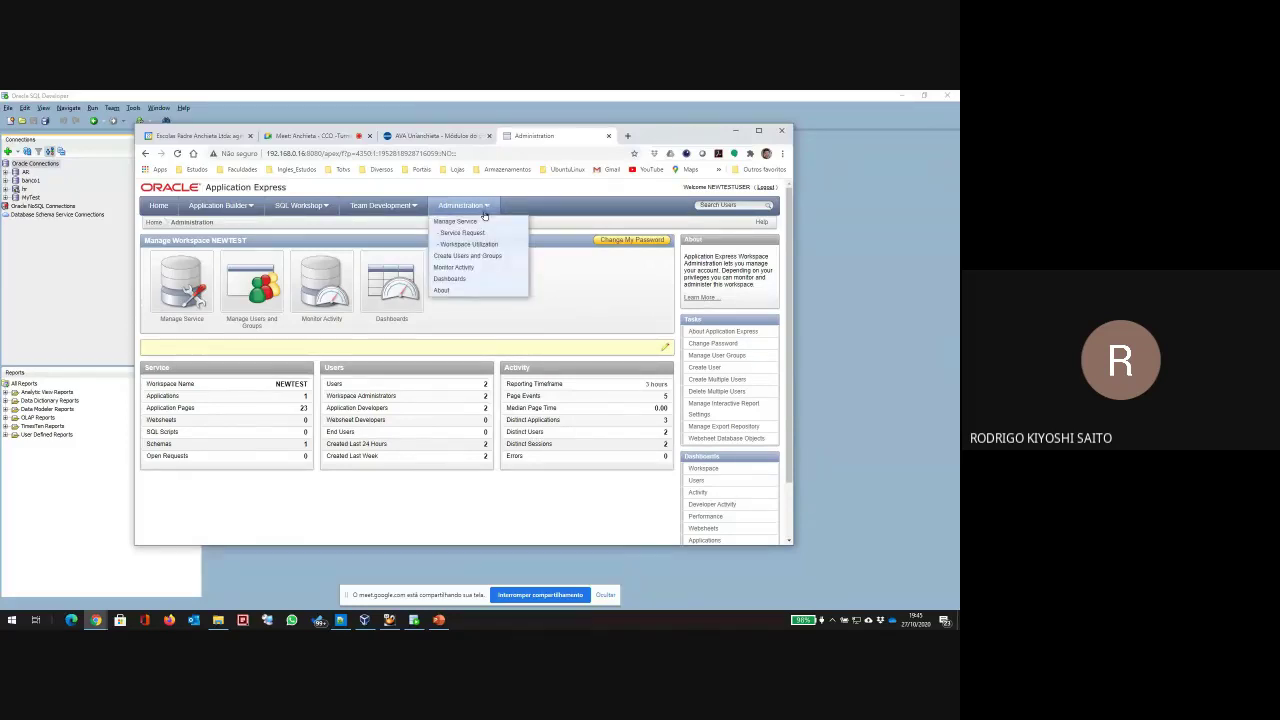
click(764, 188)
click(280, 237)
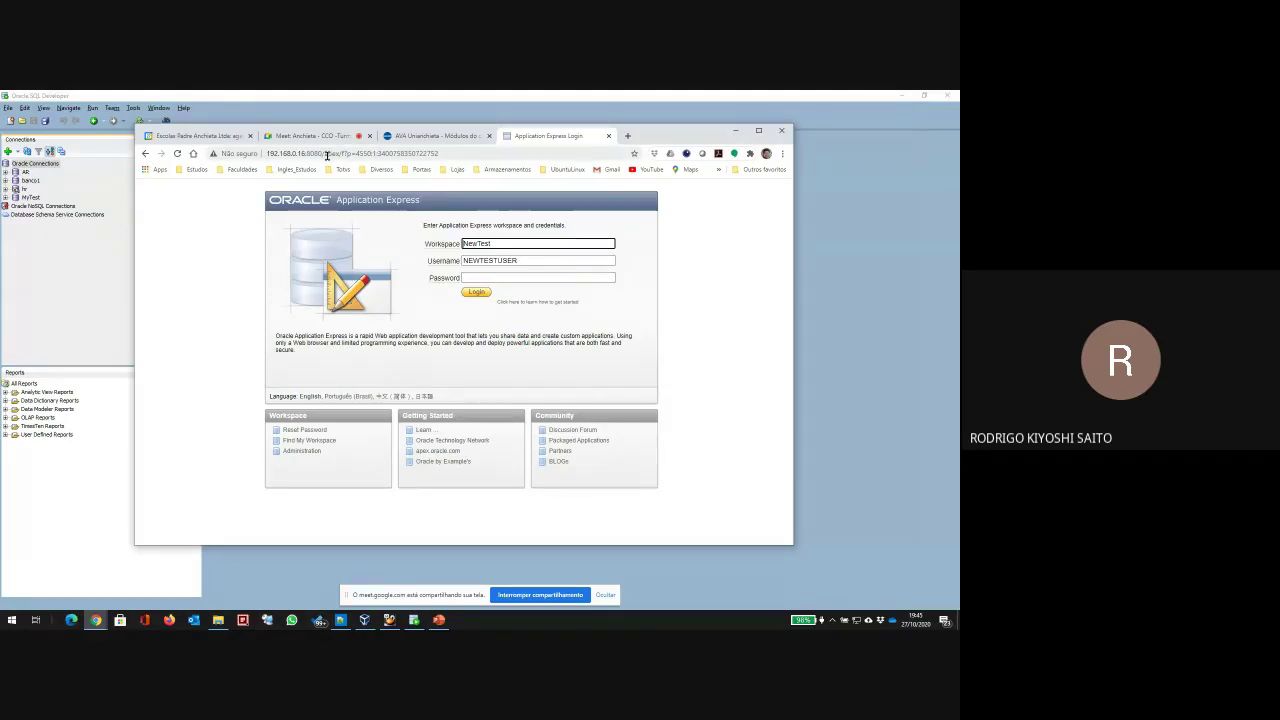
drag(710, 147, 730, 183)
click(754, 167)
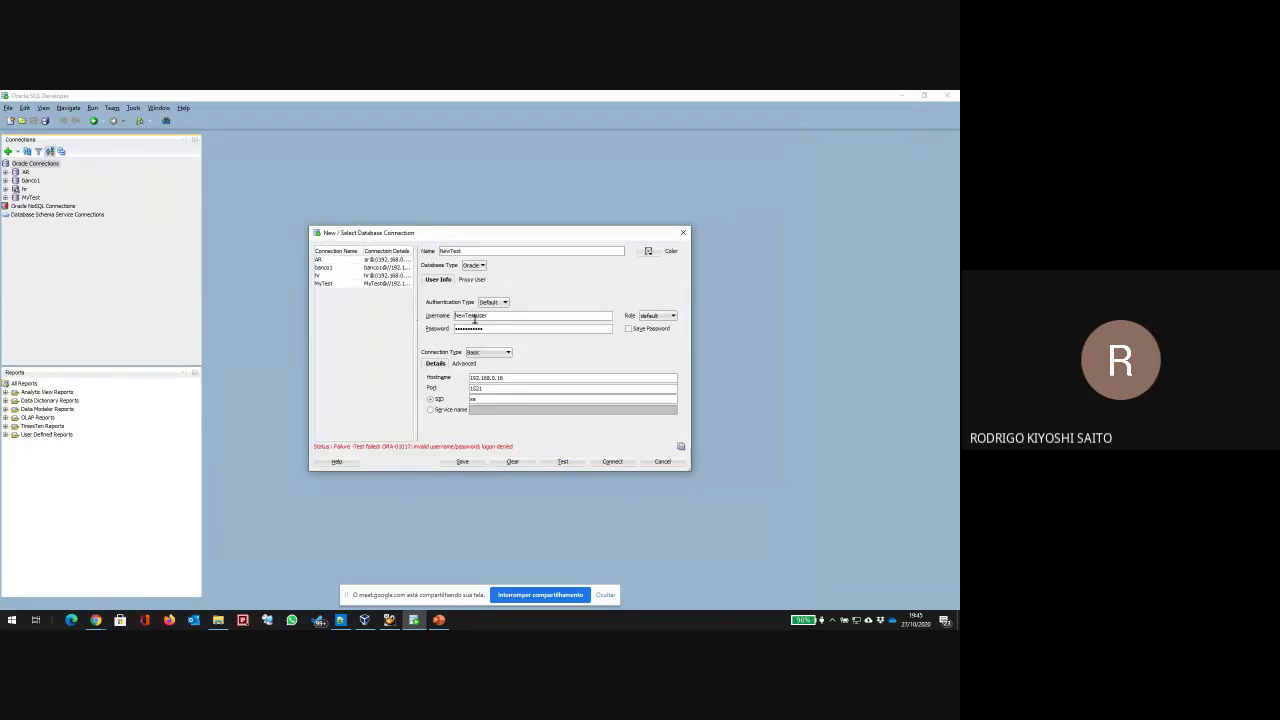
Step: Change the NewTest username to NEWTESTUSER and test the connection
key(ctrl+a)
text(NEWTESTUSE)
click(558, 463)
Step: Replace the NewTest password with a new one and retest; logon is still denied
double_click(499, 330)
text(1234567890)
drag(497, 330, 280, 315)
key(BackSpace)
text(••••••••••••)
click(561, 462)
Step: Return to the APEX login page for workspace NewTest, user NEWTESTUSER, and select the password field
mouse_move(95, 620)
click(63, 565)
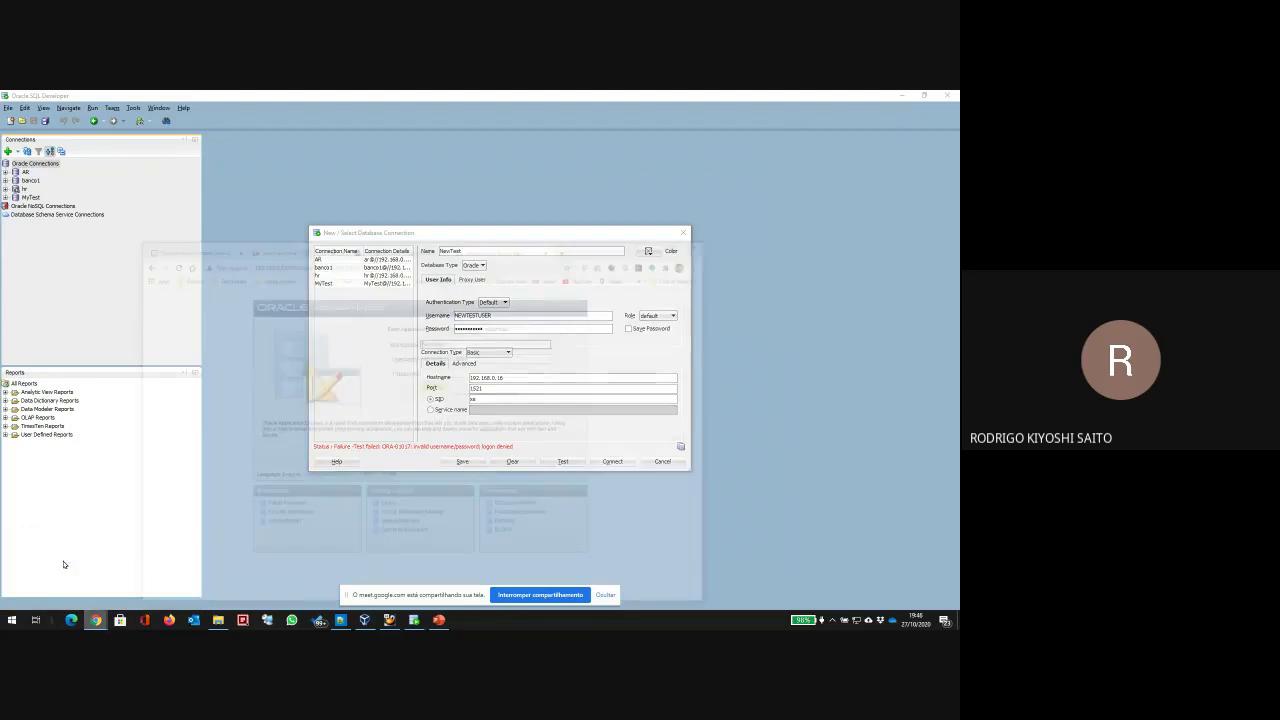
click(520, 314)
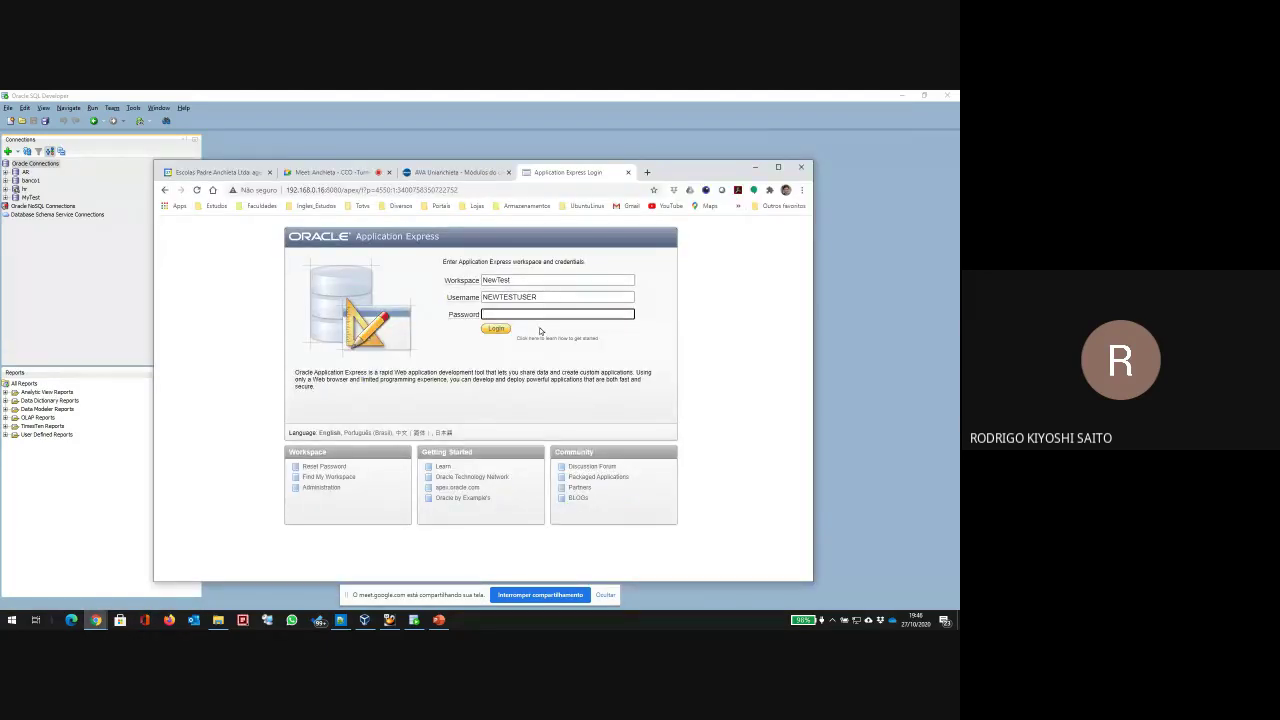
Step: Enter the password to log into the NEWTEST workspace, then minimize the browser
text(•••••)
click(493, 333)
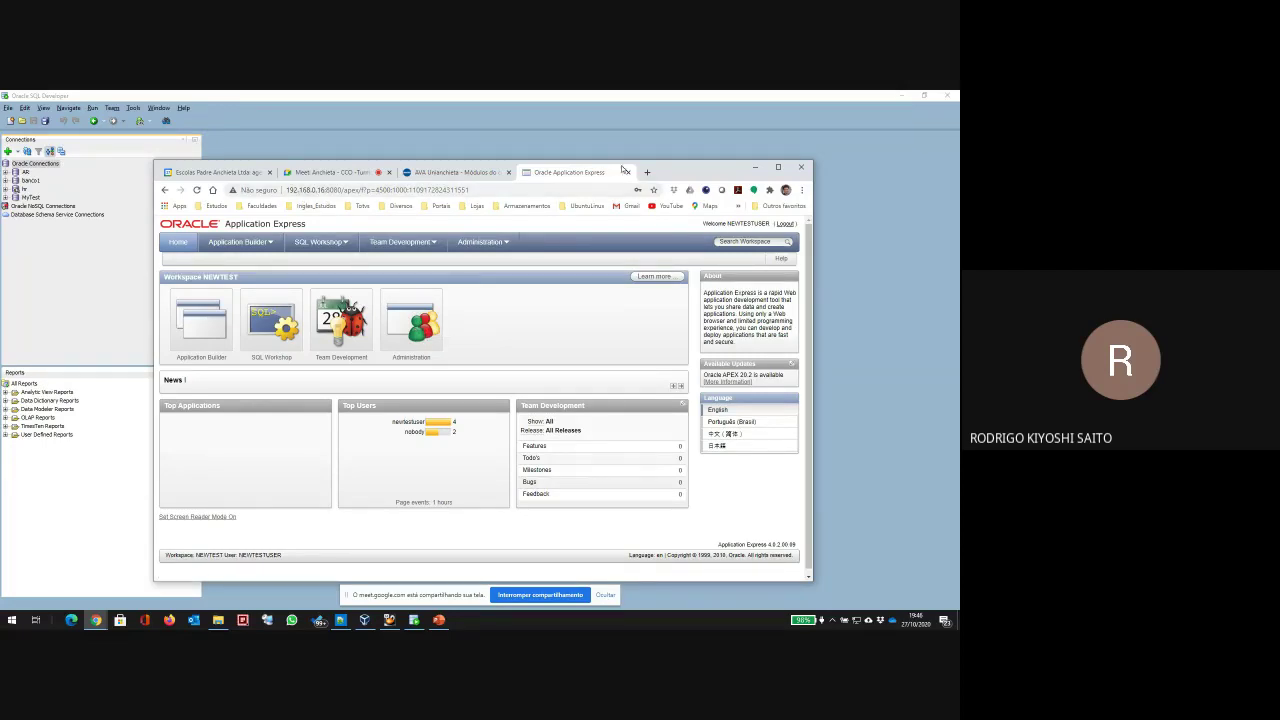
drag(665, 172, 629, 138)
click(714, 126)
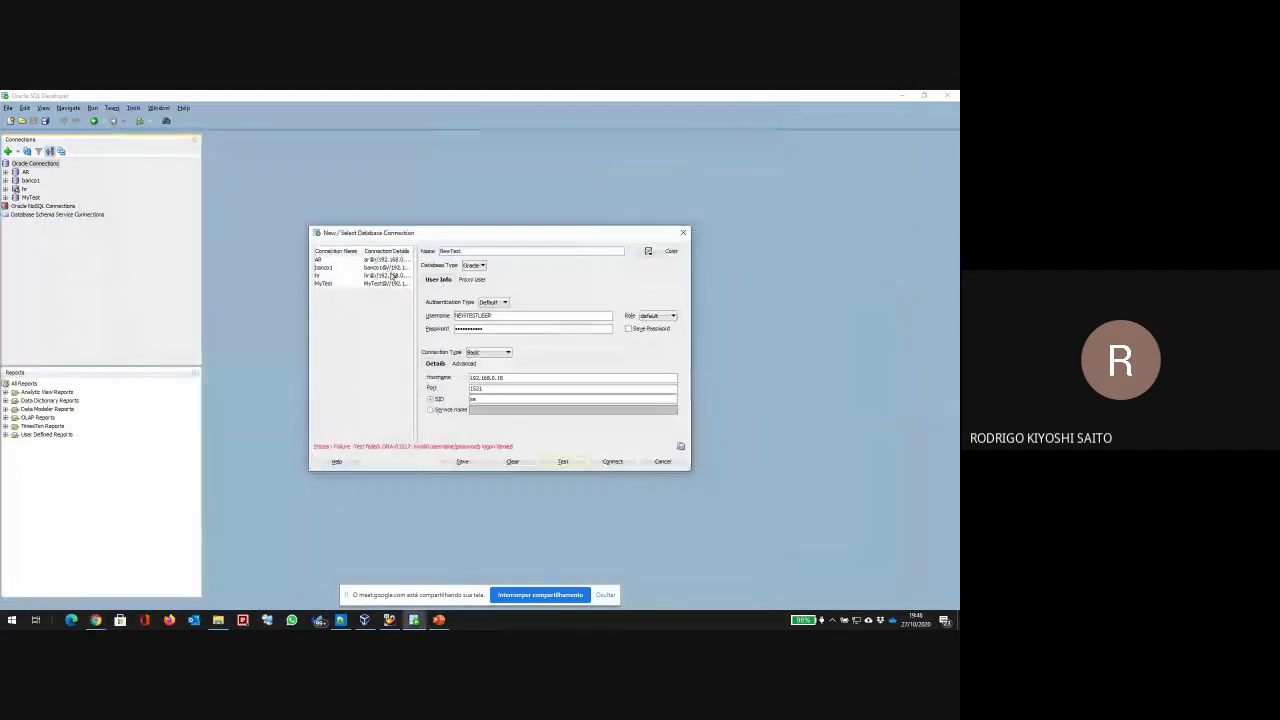
Step: Keep Oracle as the database type and start the FortiClient VPN connection from the tray
click(478, 266)
click(476, 276)
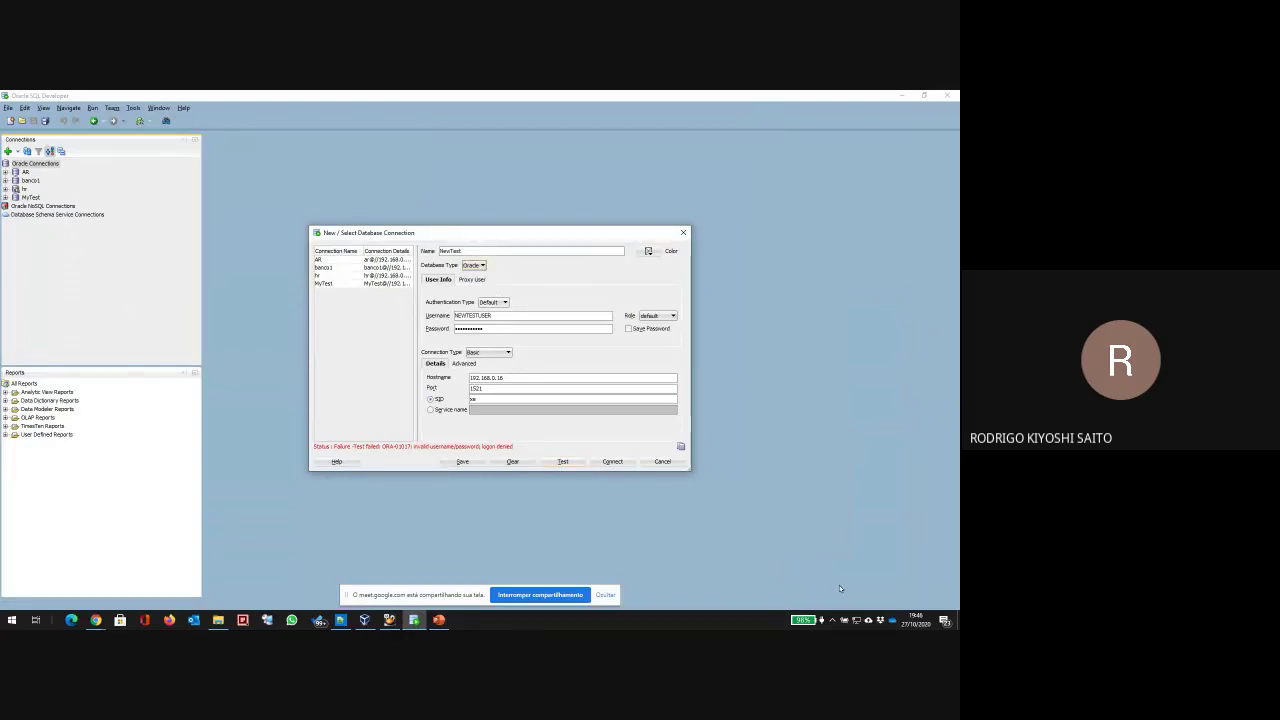
click(832, 620)
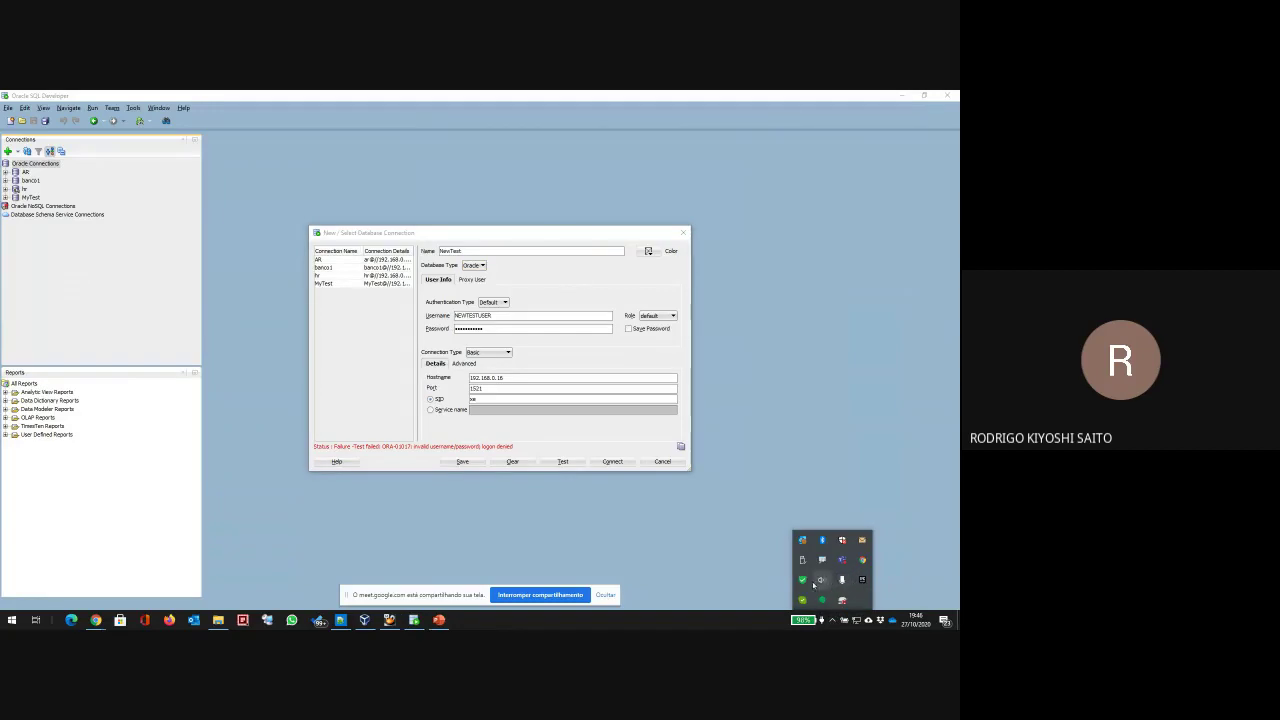
right_click(802, 580)
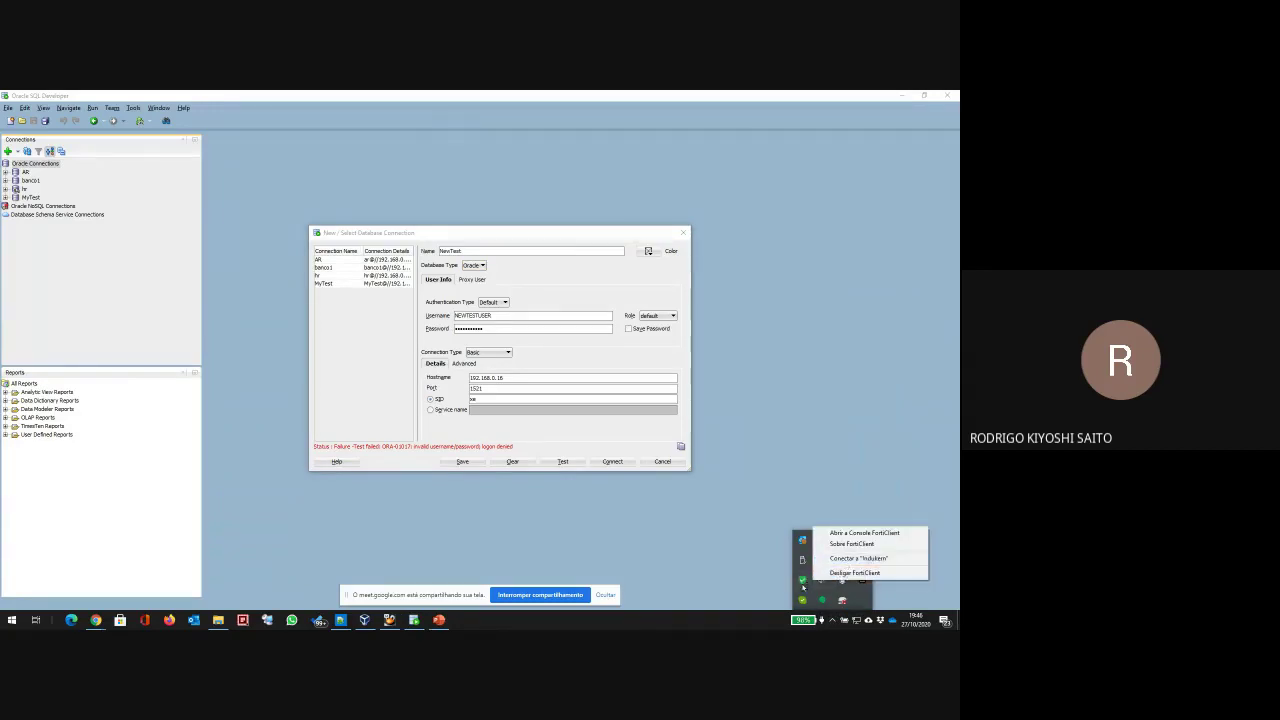
click(845, 558)
click(769, 487)
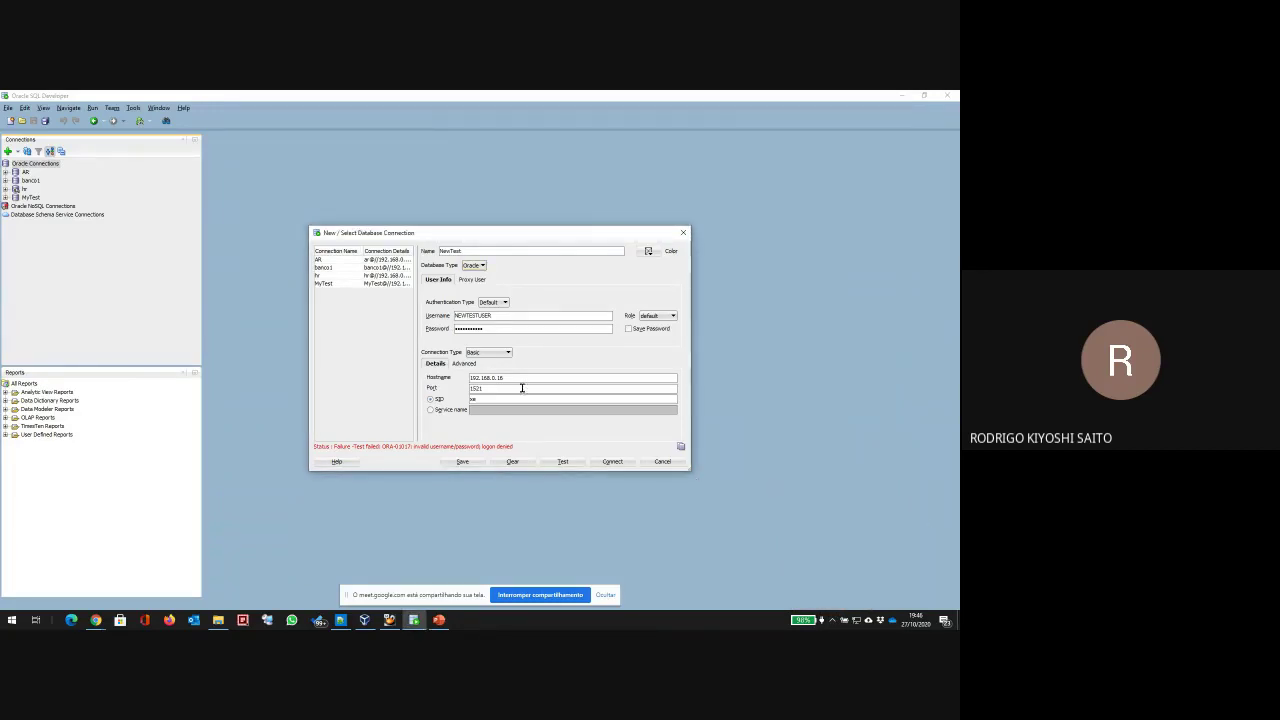
Step: Retest, retype the username as NewTestUser, and test again; still ORA-01017
click(558, 462)
drag(509, 317, 271, 316)
text(NewTestUser)
click(563, 462)
mouse_move(372, 622)
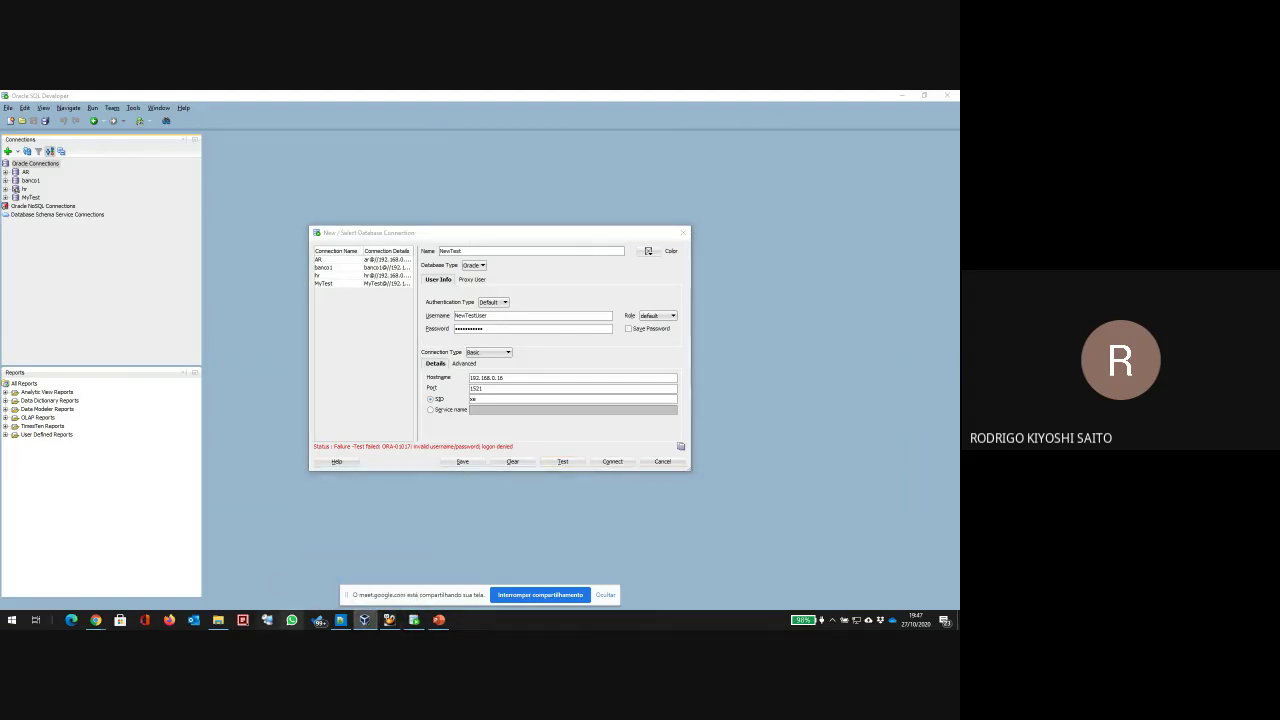
Step: Unlock the VirtualBox VM desktop with the account password and exit the root shell
click(389, 620)
click(556, 336)
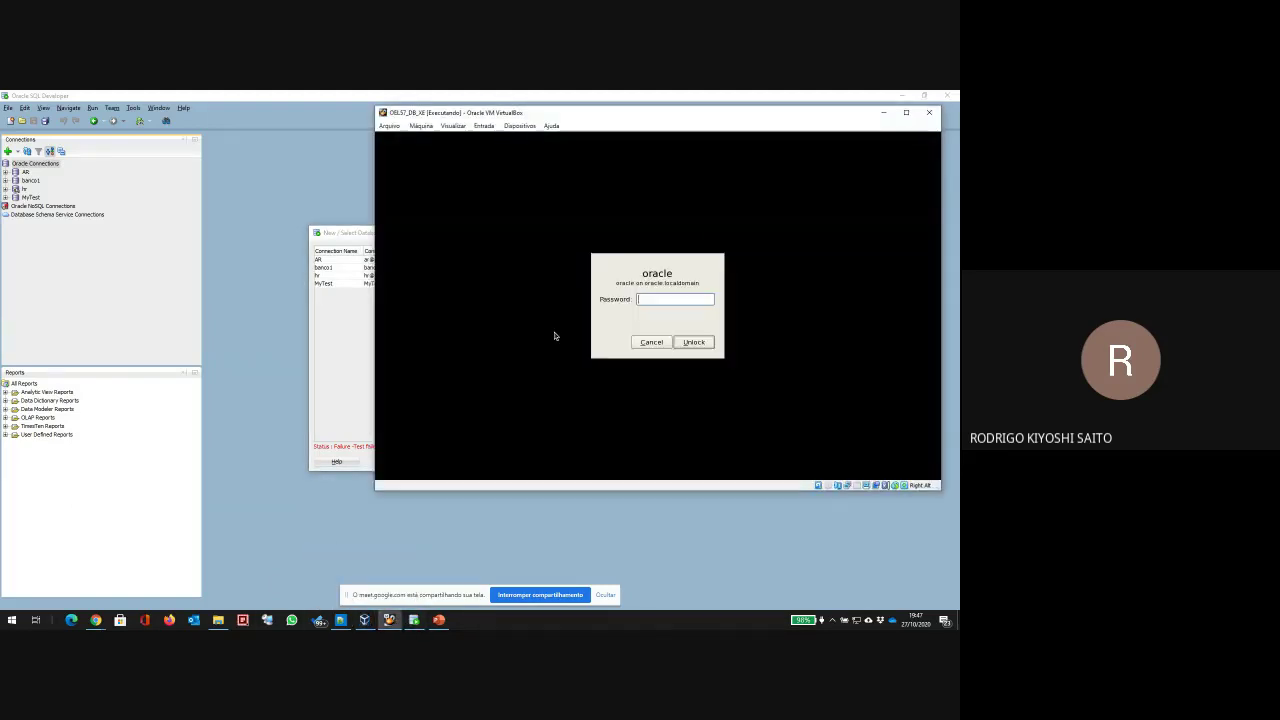
text(oracle)
key(Return)
key(Return)
key(Return)
key(Return)
key(Return)
text(exit)
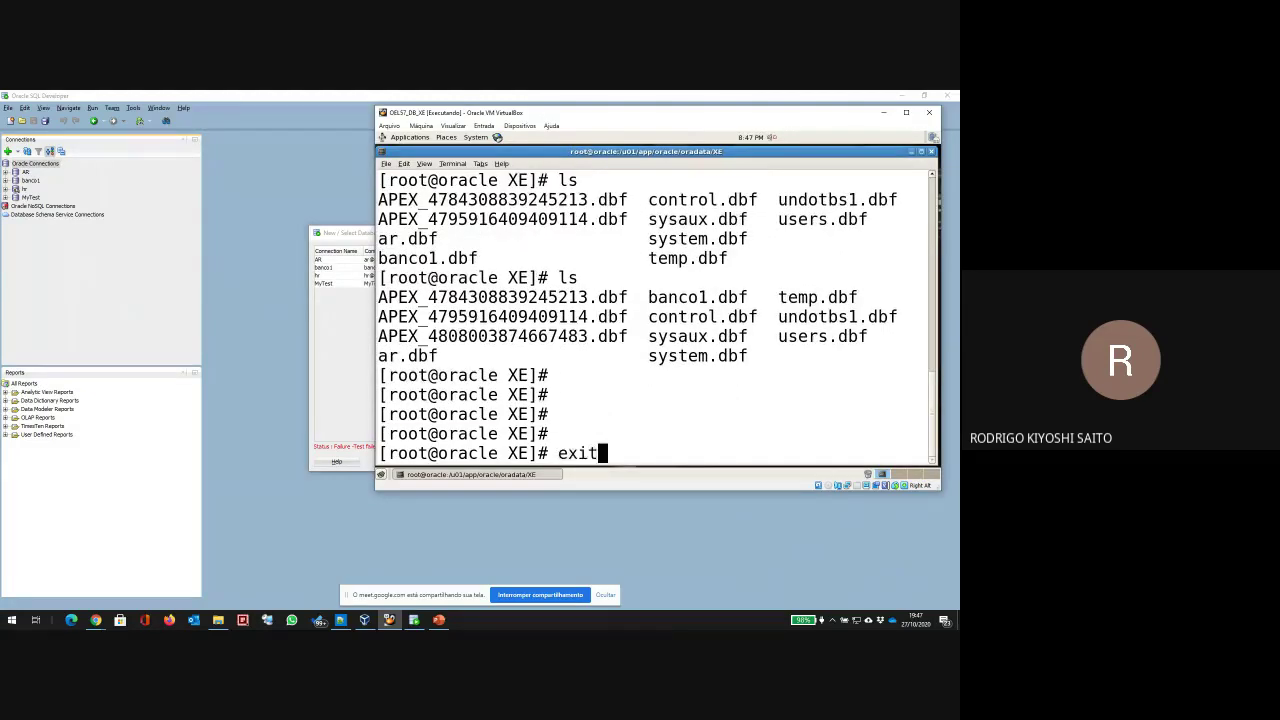
key(Return)
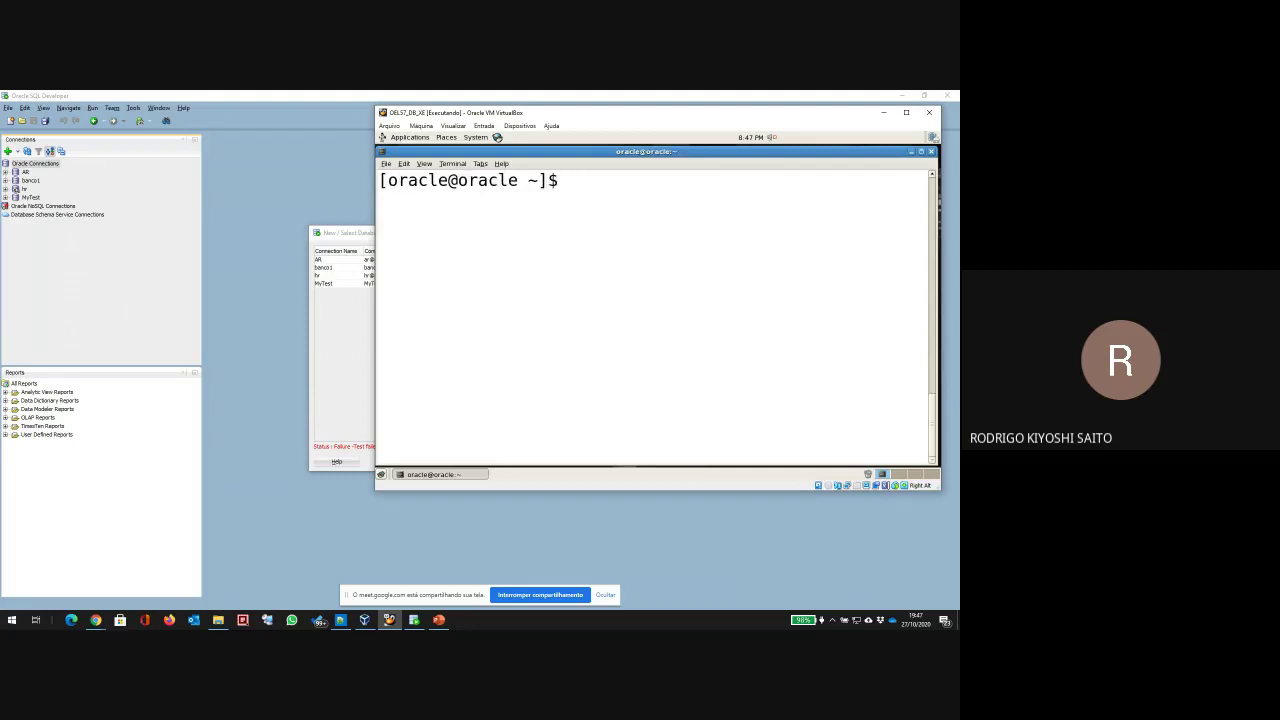
Step: Run 'sqlplus / as sysdba' in the terminal, then quit SQL*Plus
text(sqlplus / as suys)
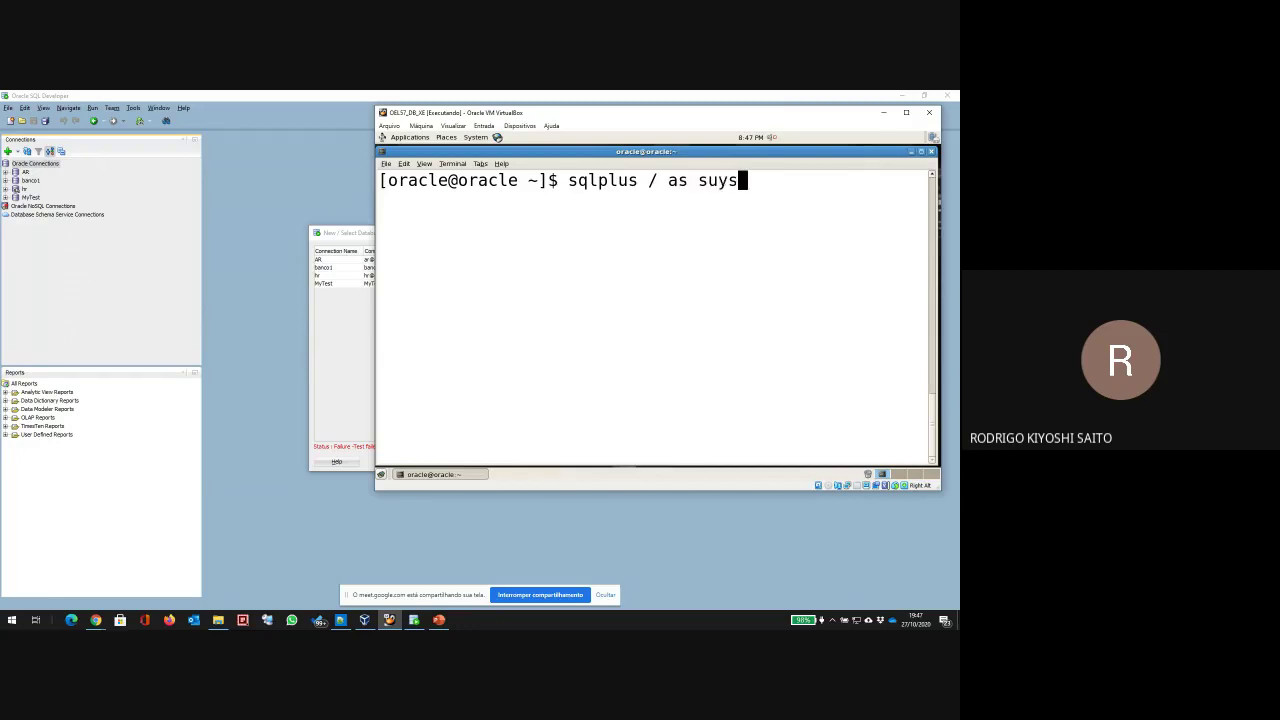
key(BackSpace)
key(BackSpace)
key(BackSpace)
text(ysdba)
key(Return)
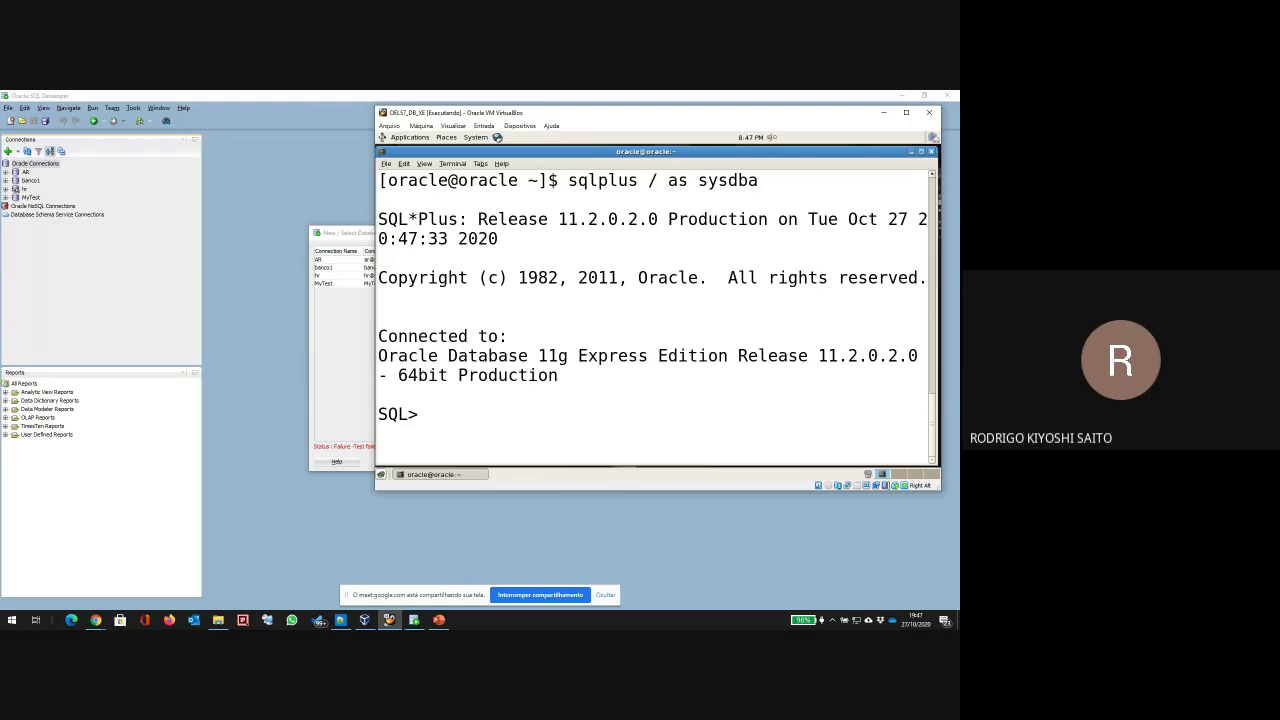
key(Return)
key(Return)
key(Return)
key(Return)
text(quit)
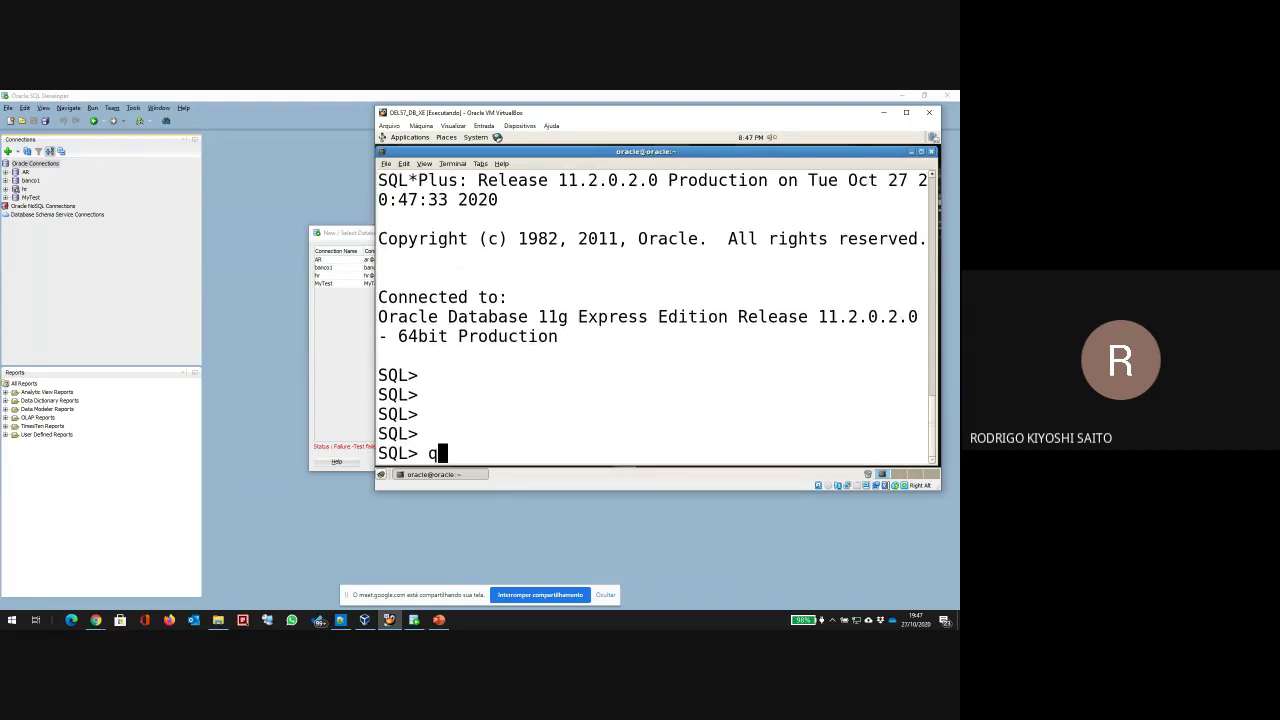
key(Return)
Step: Log into SQL*Plus as NewTestUser with its credentials; denied with ORA-01017, return to SQL Developer
key(Up)
key(BackSpace)
key(BackSpace)
key(BackSpace)
key(BackSpace)
key(BackSpace)
key(BackSpace)
key(BackSpace)
key(BackSpace)
key(BackSpace)
key(BackSpace)
key(BackSpace)
key(BackSpace)
key(BackSpace)
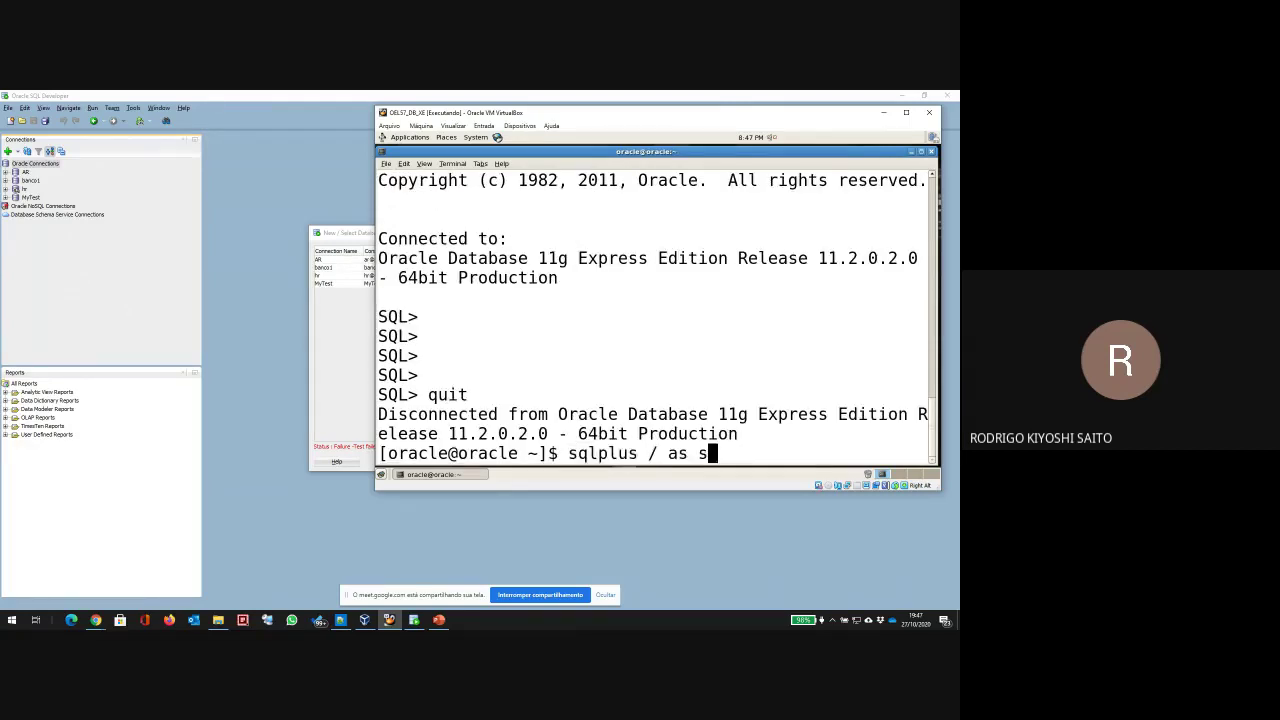
text(s NewTestUser)
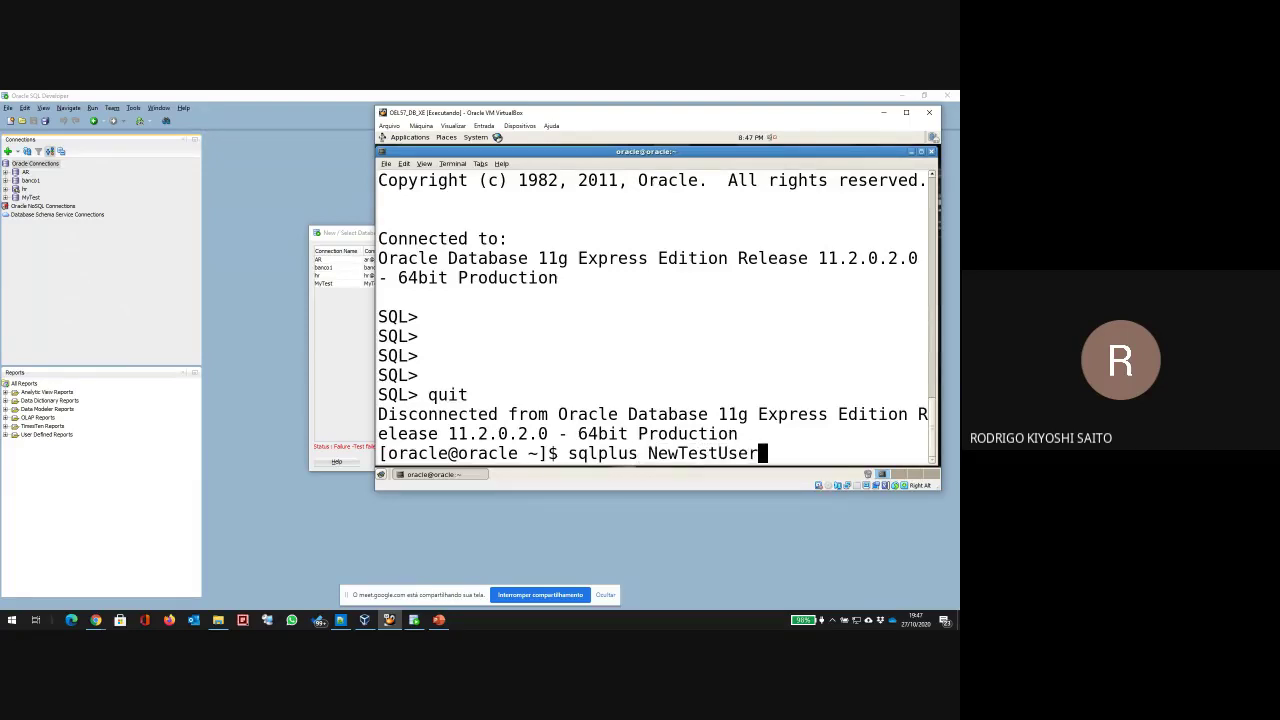
text(/NewTest)
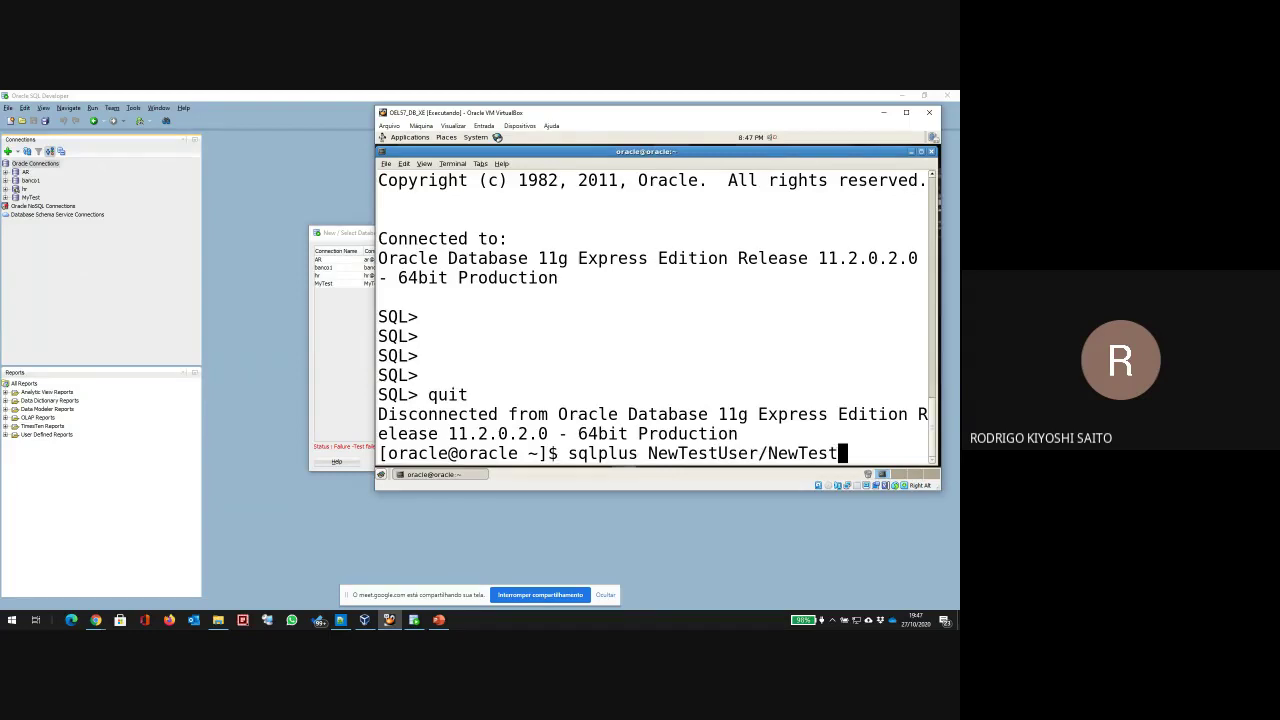
text(User)
key(Return)
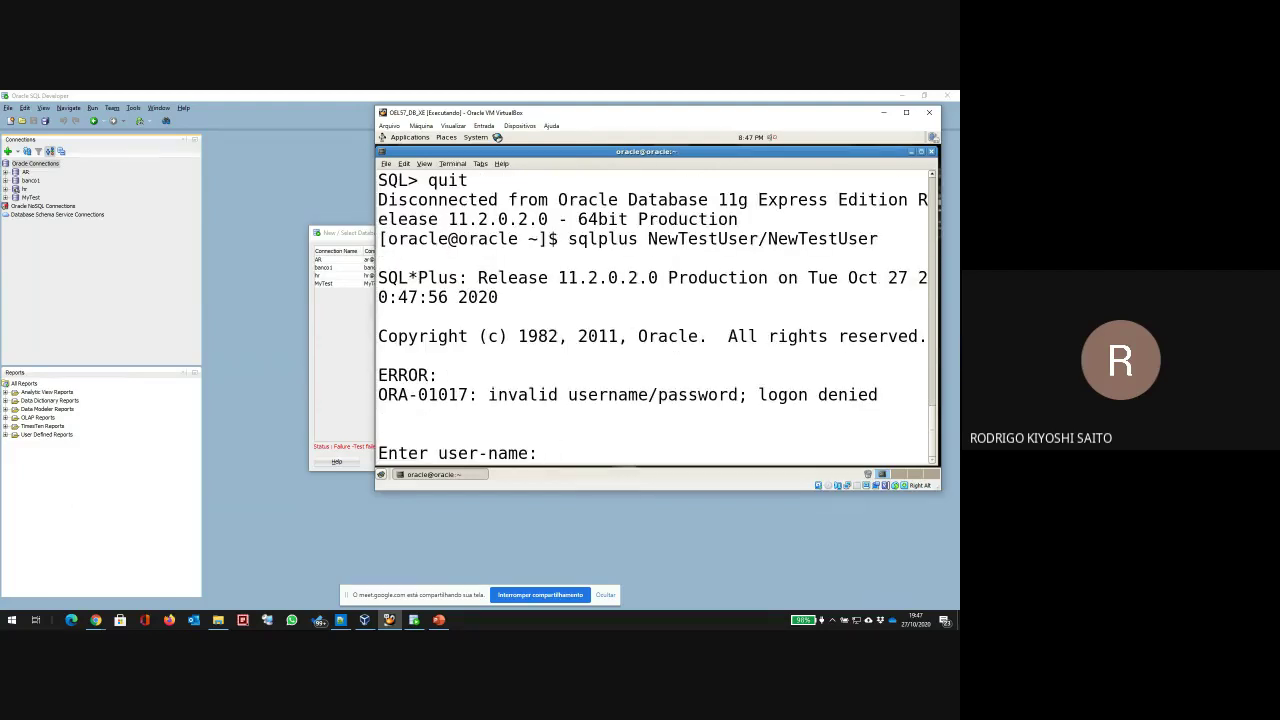
text(U)
key(BackSpace)
text(NewTestUser)
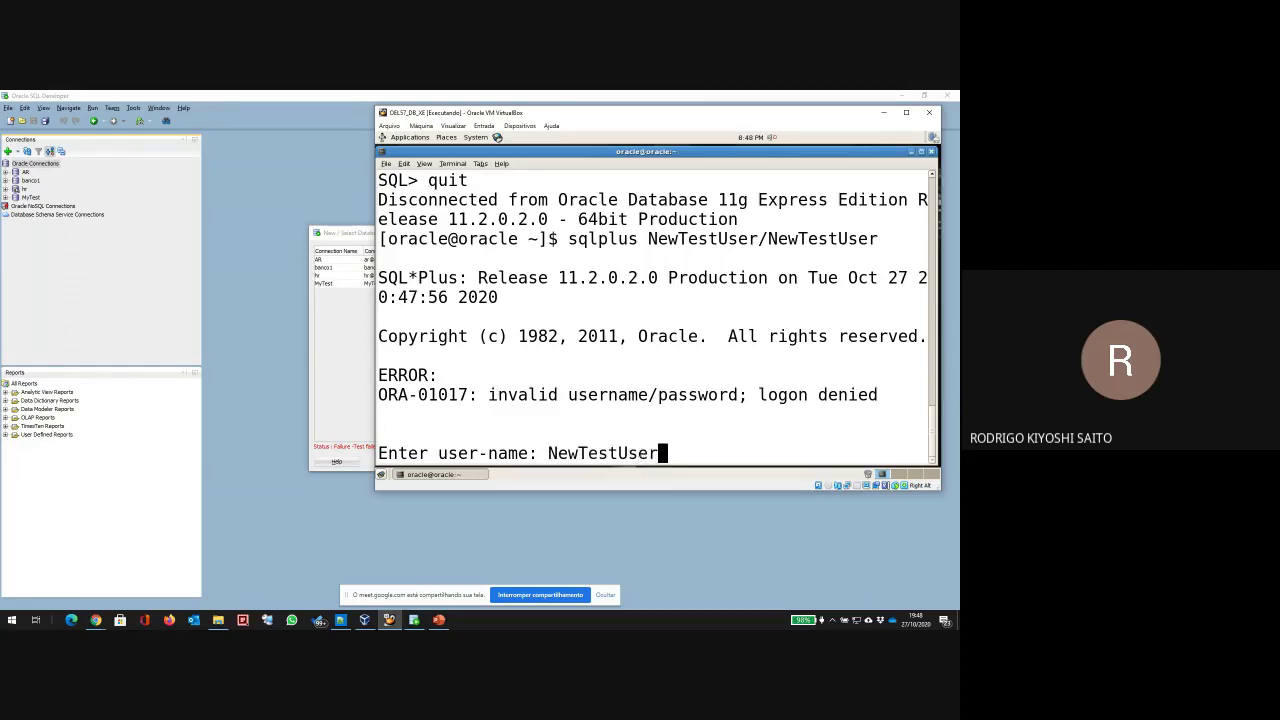
key(Return)
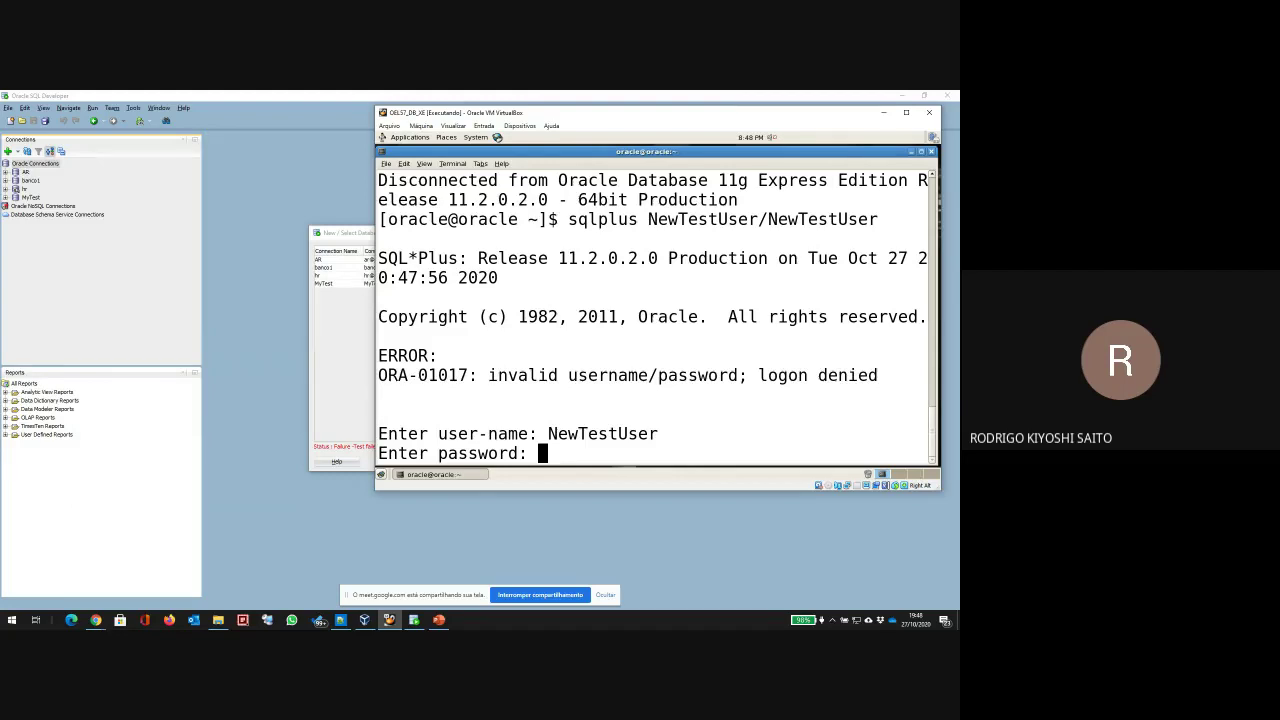
key(Return)
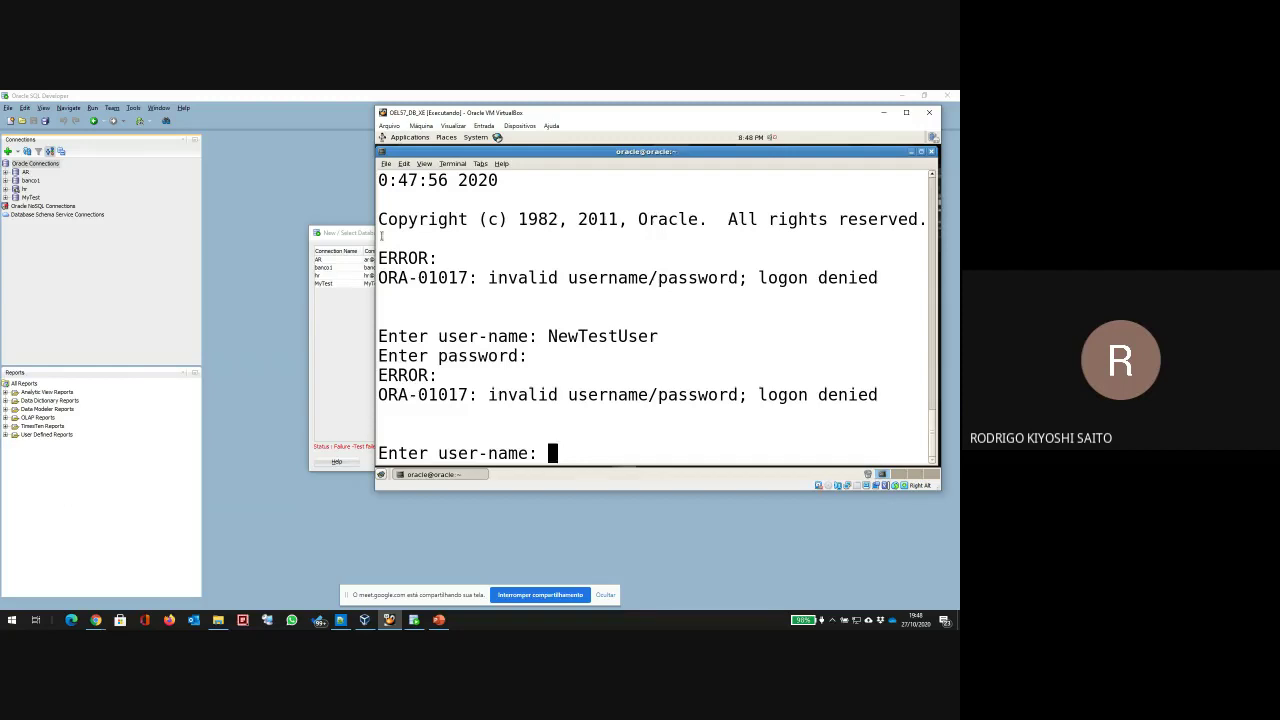
click(413, 621)
Step: Rename the connection to NewTestUser and test logging in as admin with its password
double_click(474, 251)
key(BackSpace)
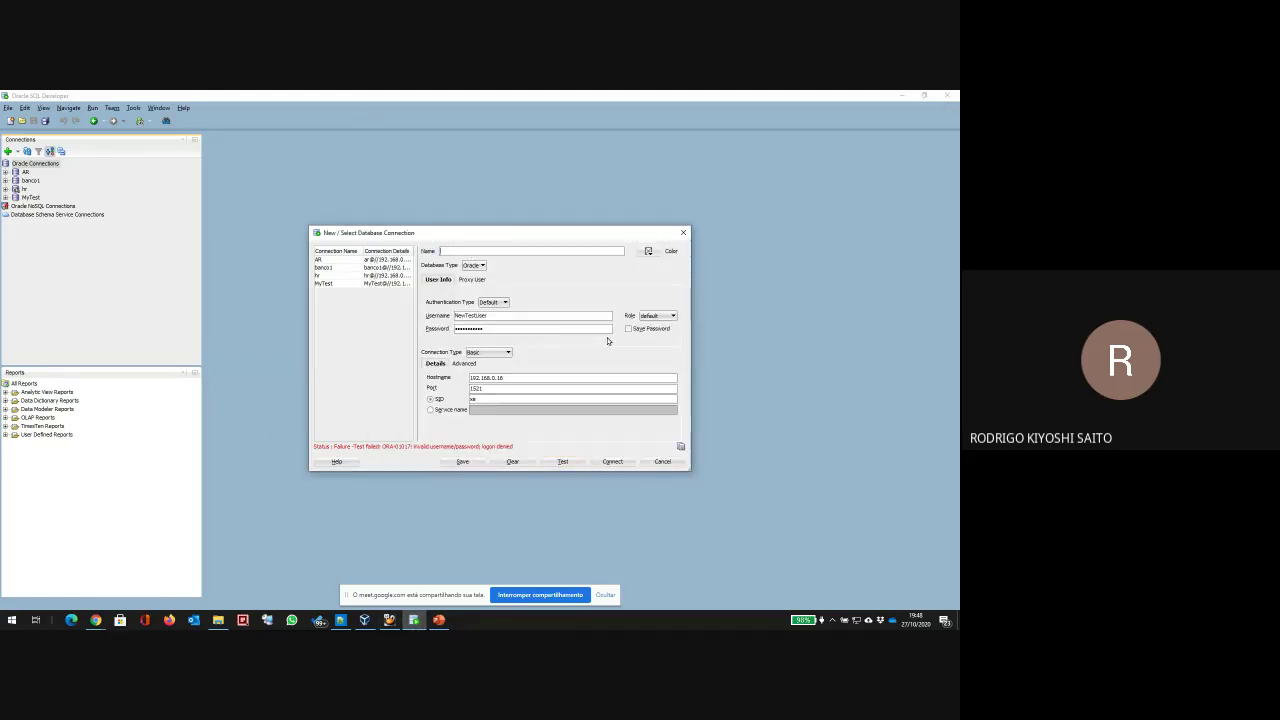
text(T)
text(Ne)
text(wTestUser)
key(BackSpace)
key(BackSpace)
text(Us)
key(Tab)
key(Tab)
key(Tab)
key(Tab)
text(admin)
key(Tab)
key(shift+Tab)
text(admin)
key(Tab)
key(Tab)
key(Tab)
key(Tab)
click(564, 462)
Step: Adjust the connection name and test the connection as the hr user
double_click(486, 249)
text(hr)
text(Tes)
key(BackSpace)
key(BackSpace)
key(BackSpace)
text(st)
key(Tab)
key(Tab)
key(Tab)
text(hr)
key(Tab)
text(hr)
click(551, 463)
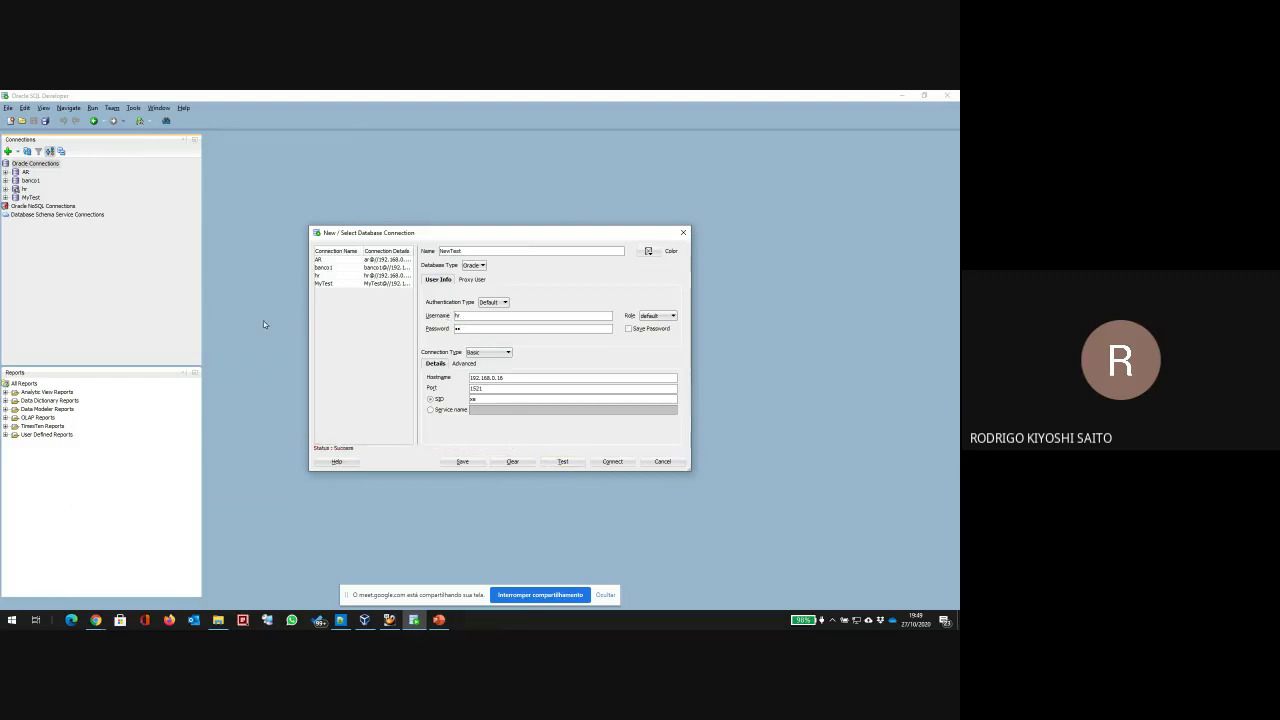
Step: Retest the connection as admin with a different password, which still fails
text(admin)
key(Tab)
key(Tab)
text(oracle)
key(Tab)
key(Tab)
click(562, 461)
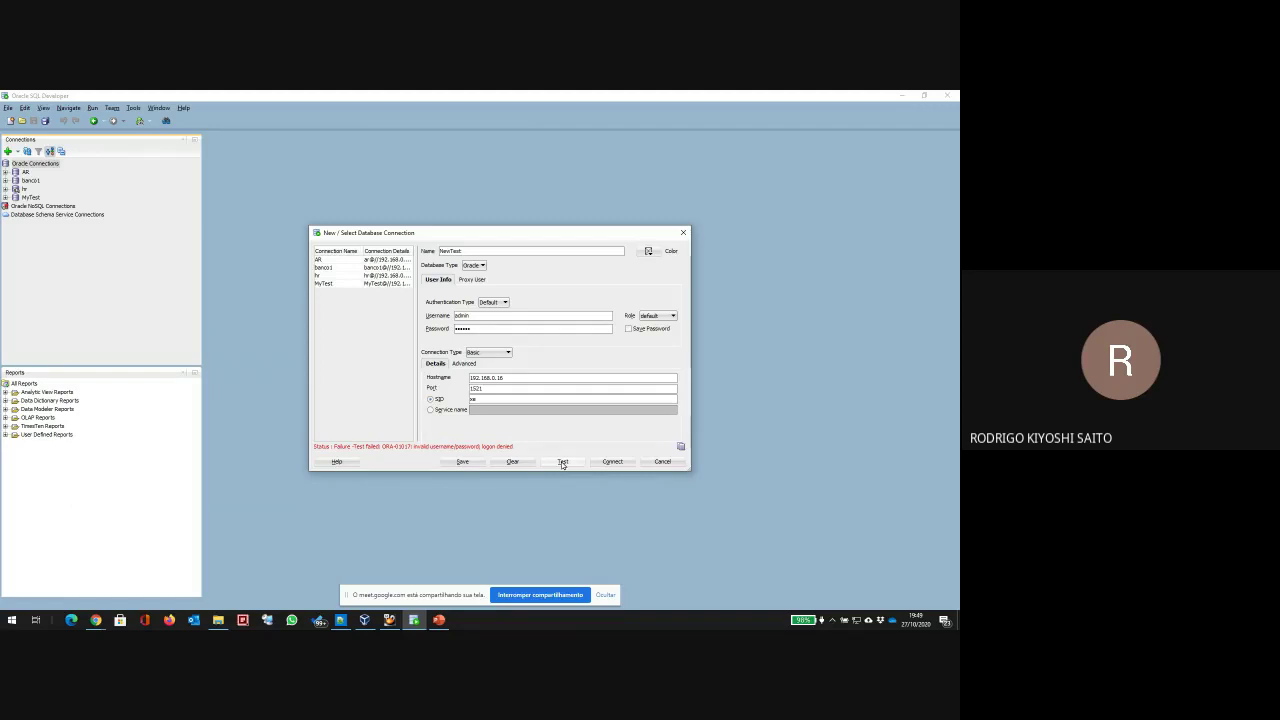
double_click(462, 329)
click(566, 461)
Step: Change the username to MyTest, enter its password, and test the connection successfully
double_click(478, 315)
text(hrTEST)
key(ctrl+a)
text(Mytest)
key(Delete)
text(T)
key(Tab)
text(MyTest)
key(Tab)
key(Tab)
key(Tab)
click(566, 461)
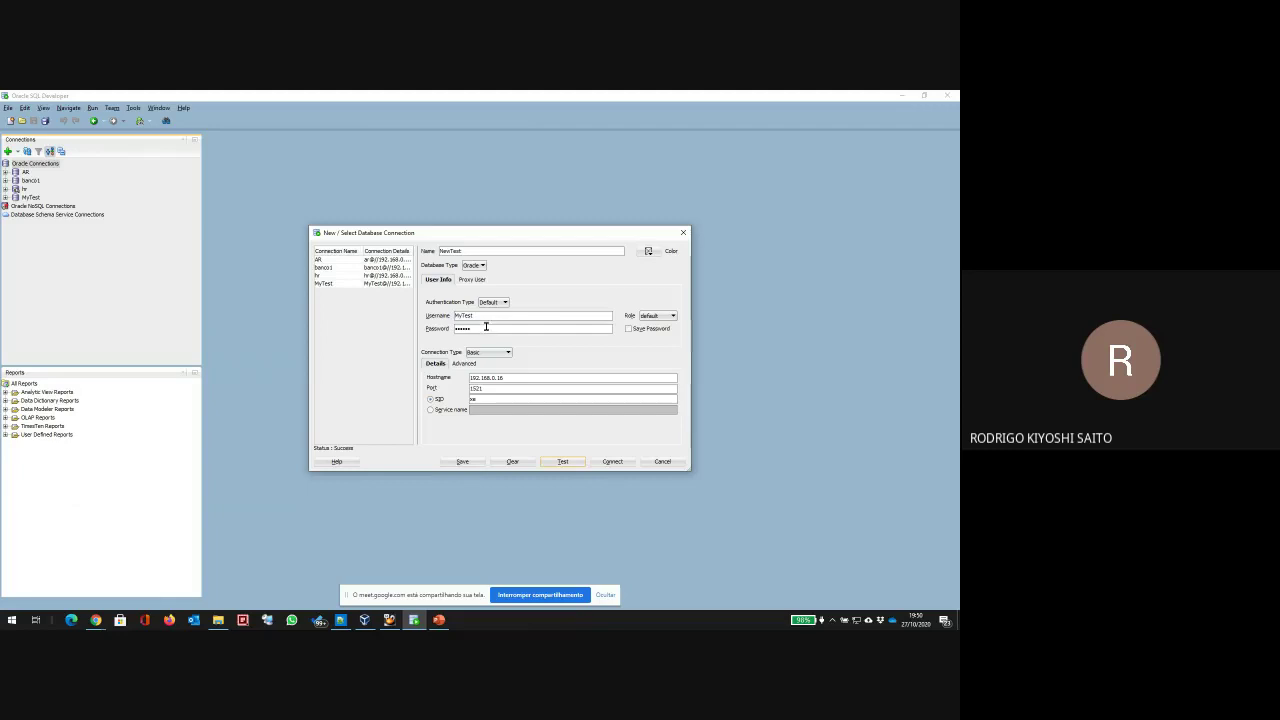
Step: Load the saved MyTest connection, set username NewTestUser with the new password, and test it
click(404, 284)
mouse_move(366, 251)
mouse_down()
mouse_move(320, 251)
mouse_move(345, 252)
mouse_up()
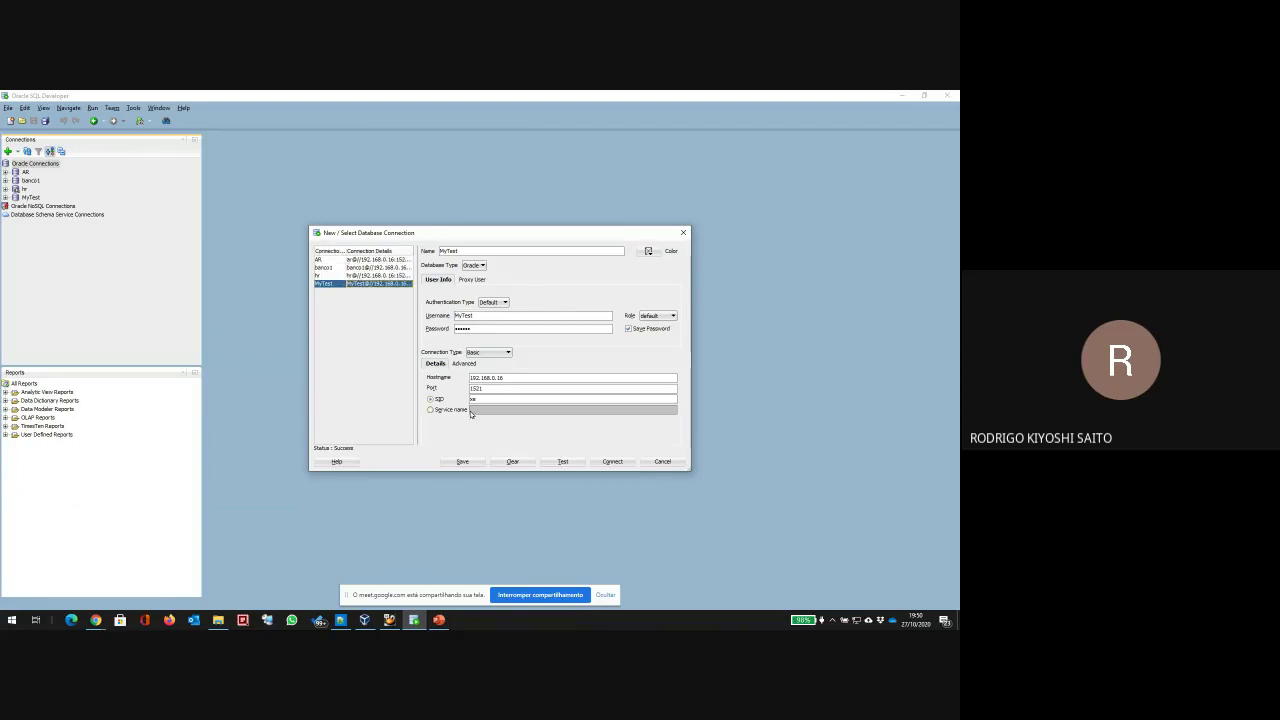
double_click(464, 315)
text(NewTe)
key(Tab)
text(12345678)
click(566, 463)
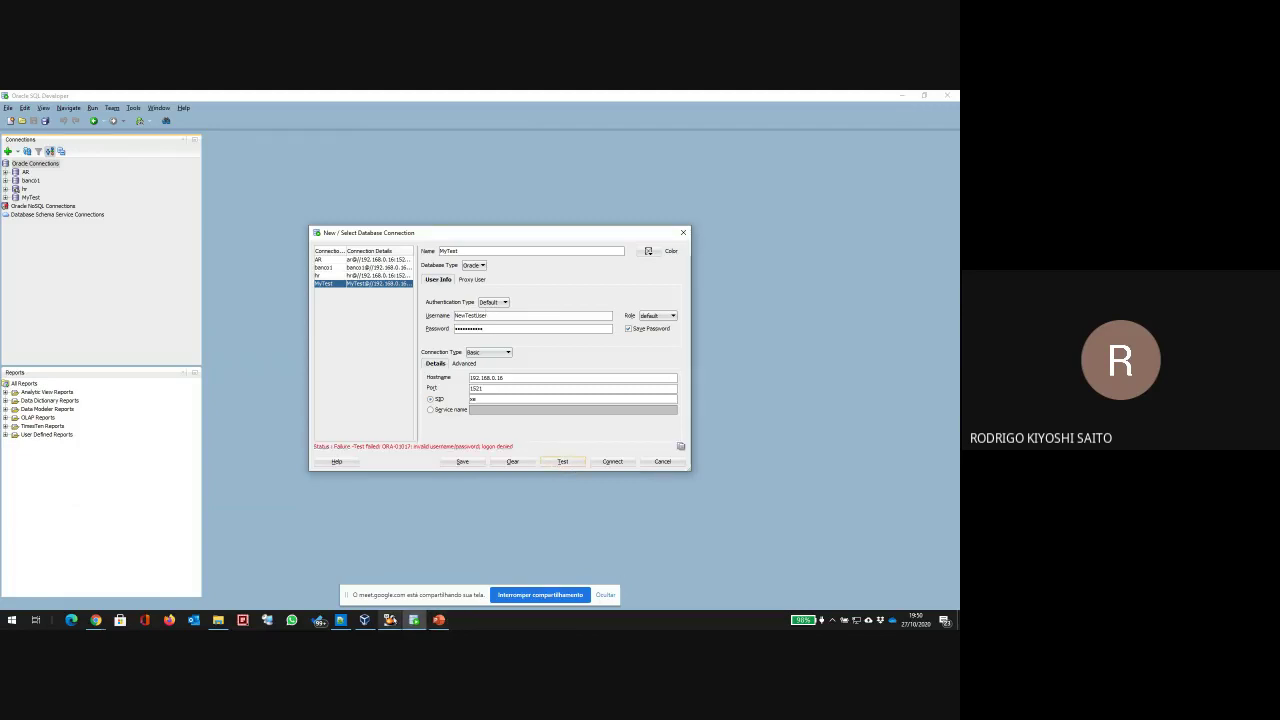
key(alt+Tab)
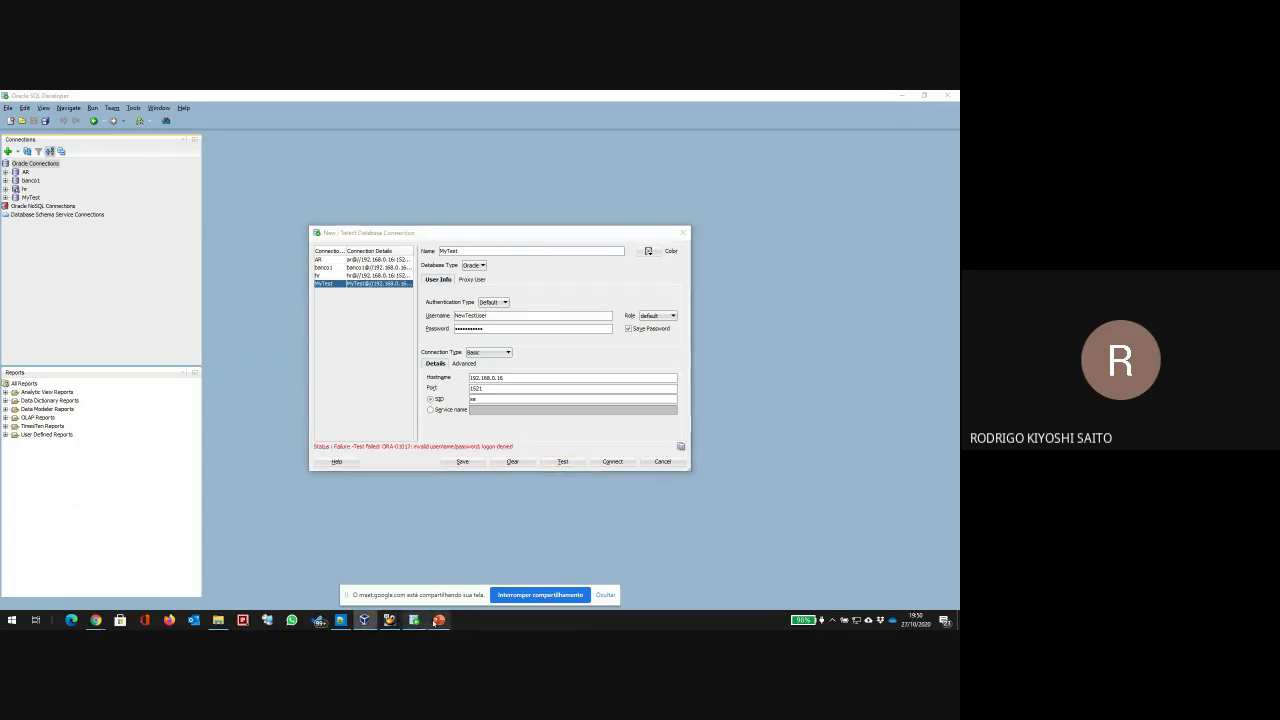
click(389, 621)
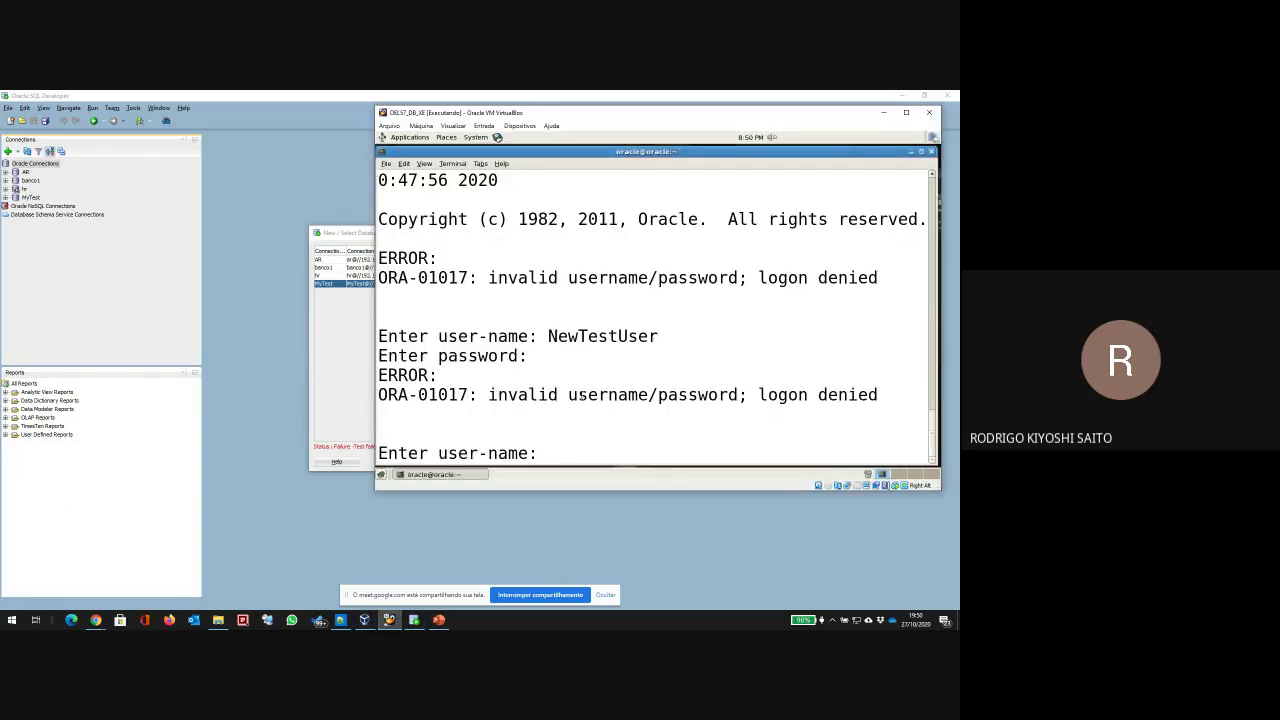
Step: Restart sqlplus and try logging in as newtestuser until it exits after three attempts
key(Return)
key(Return)
key(Return)
key(Return)
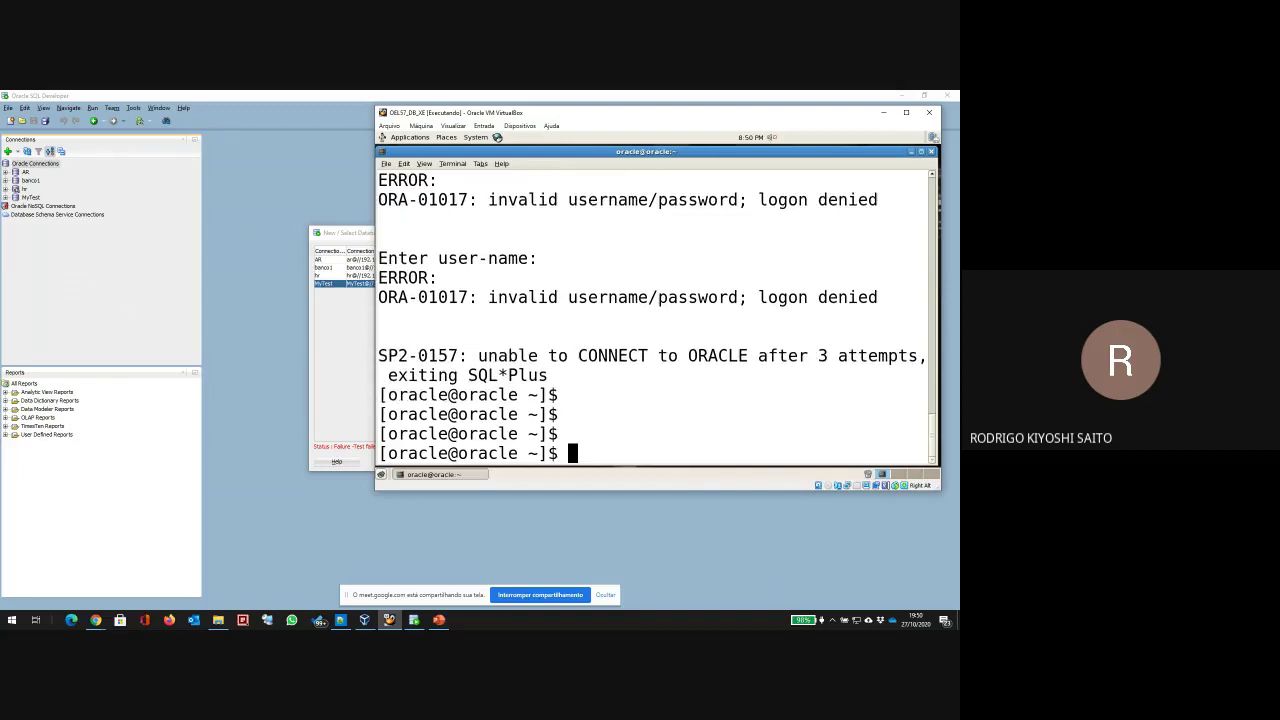
text(sqlplus)
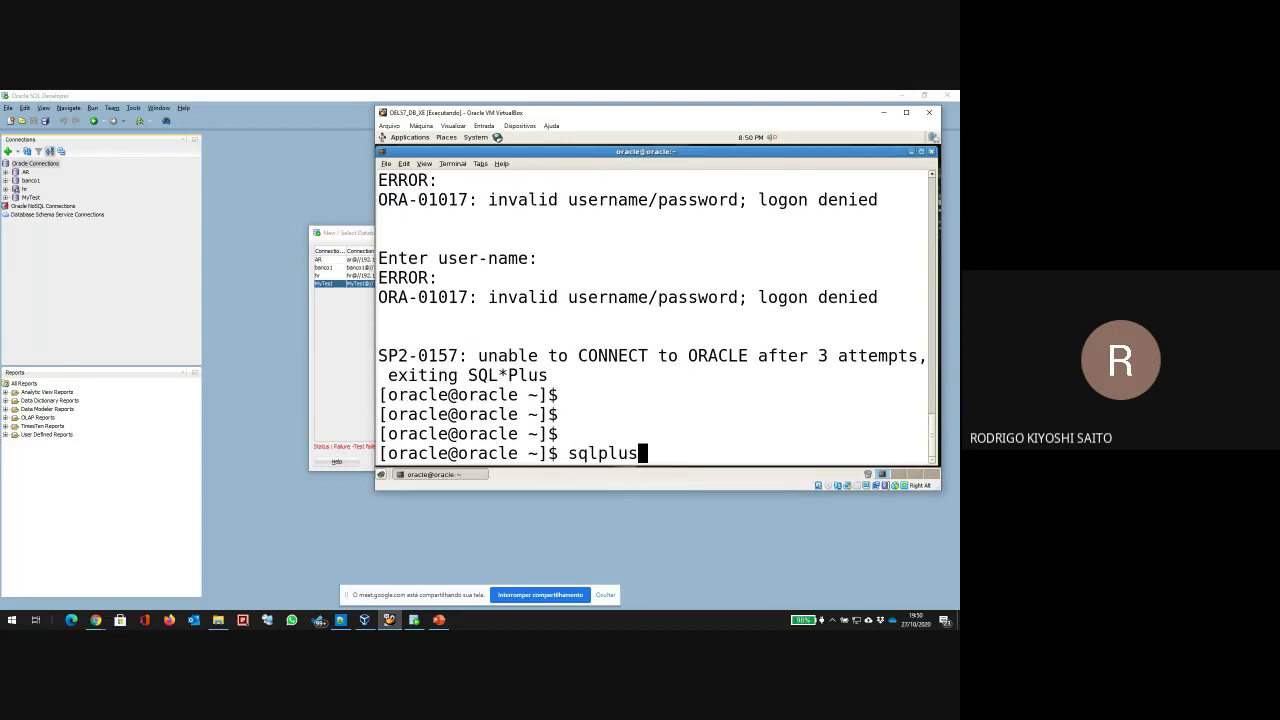
key(Return)
text(newtestuser)
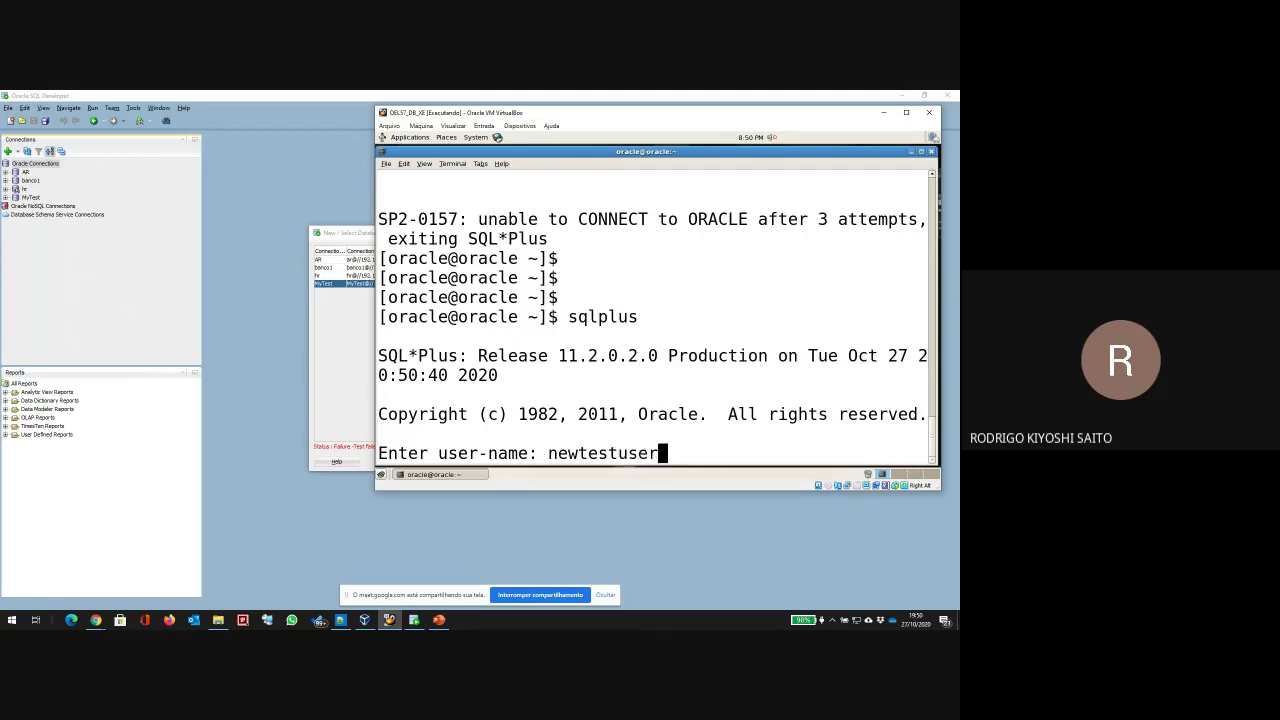
key(Delete)
key(Return)
key(Return)
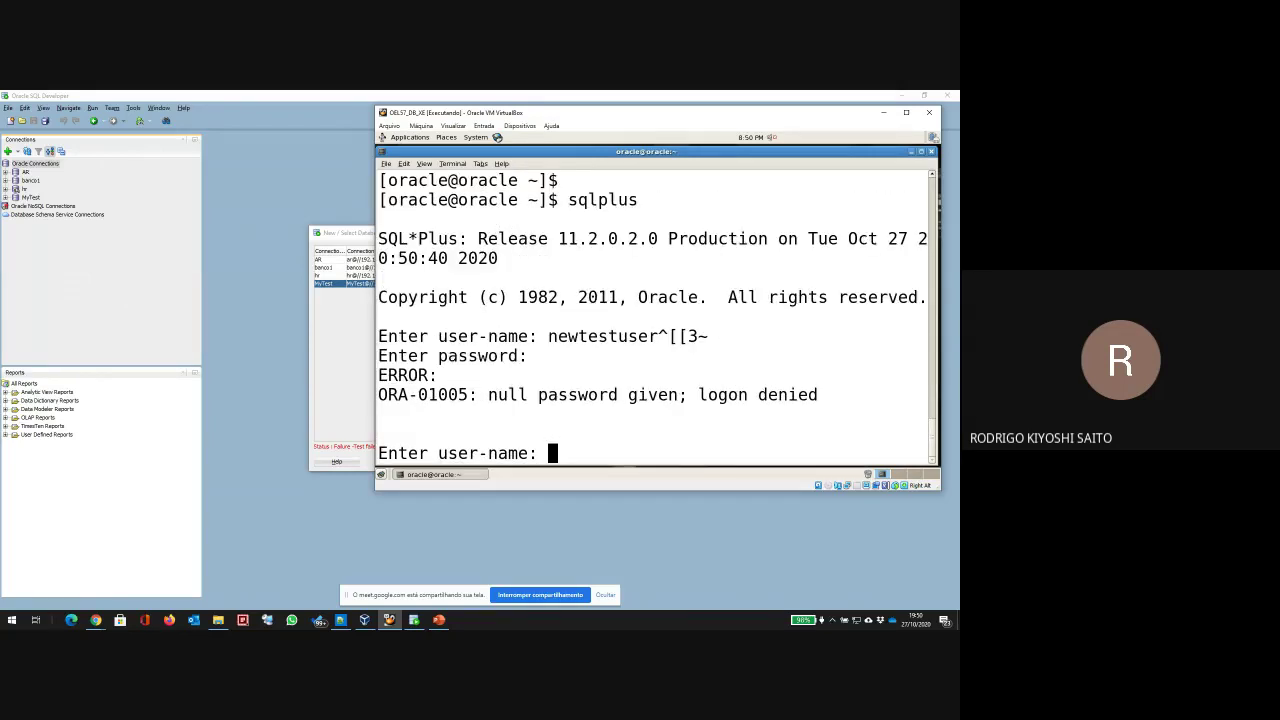
text(newtestuser)
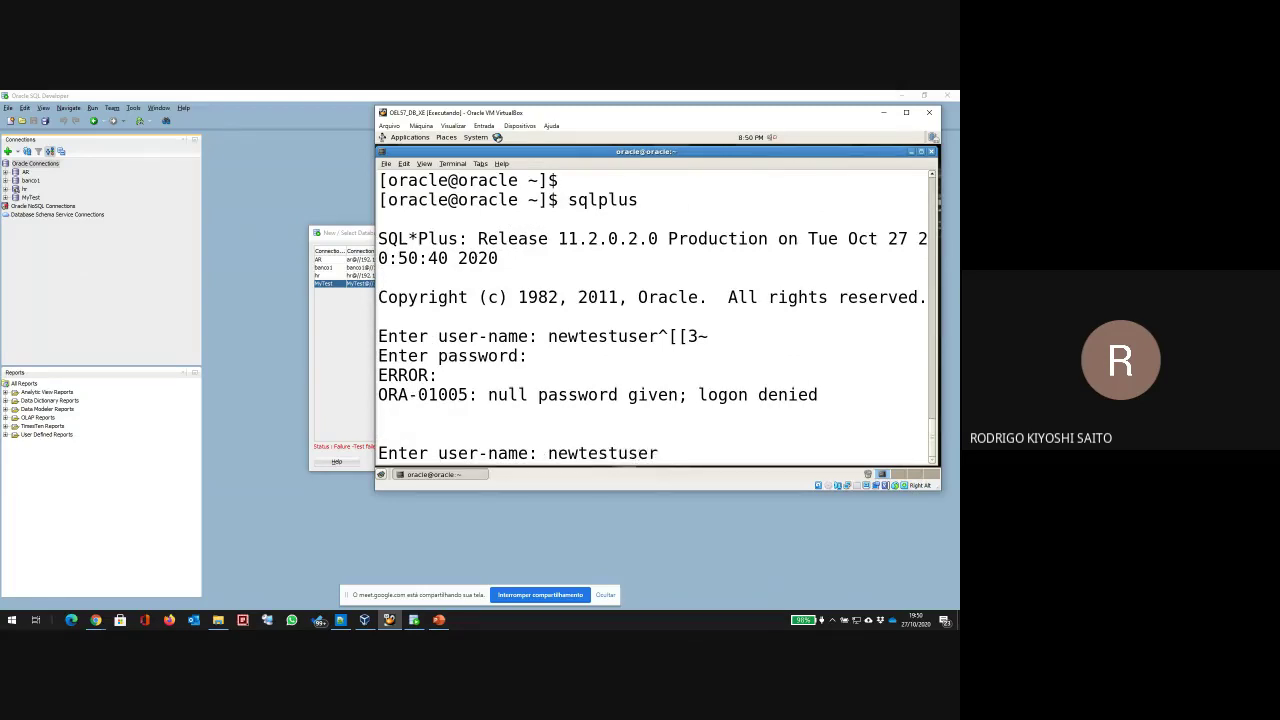
key(Return)
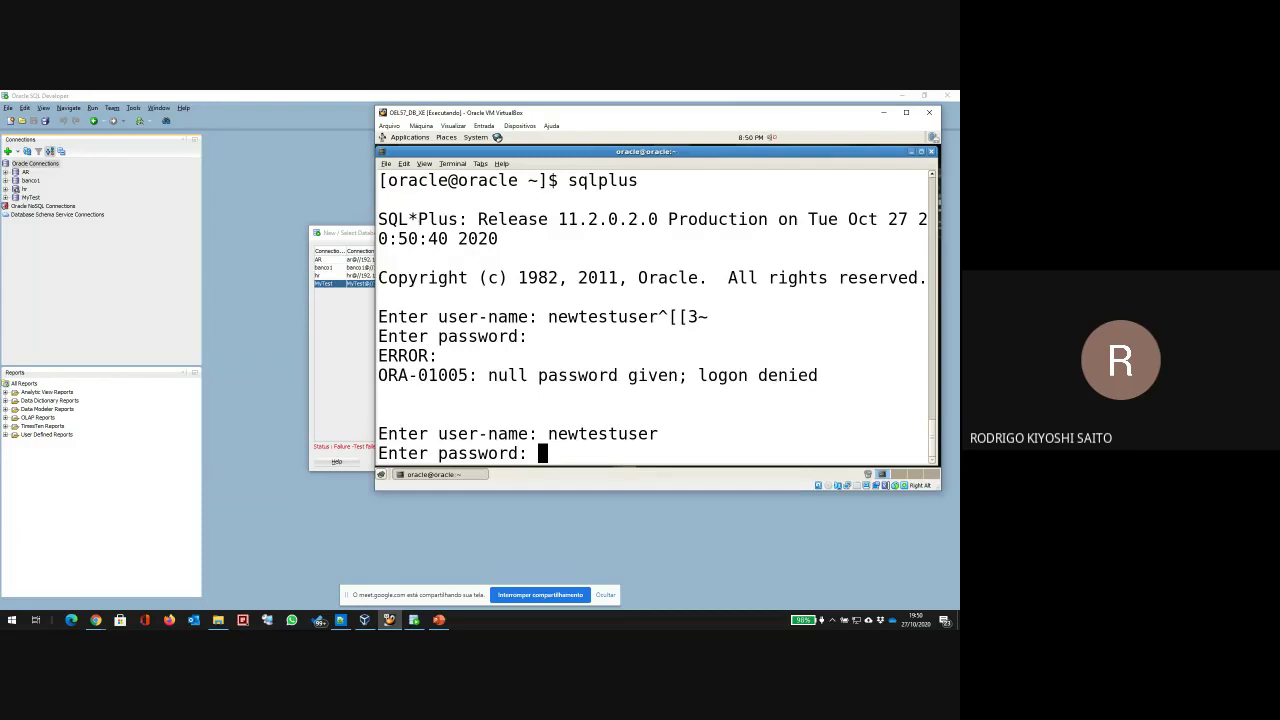
key(Return)
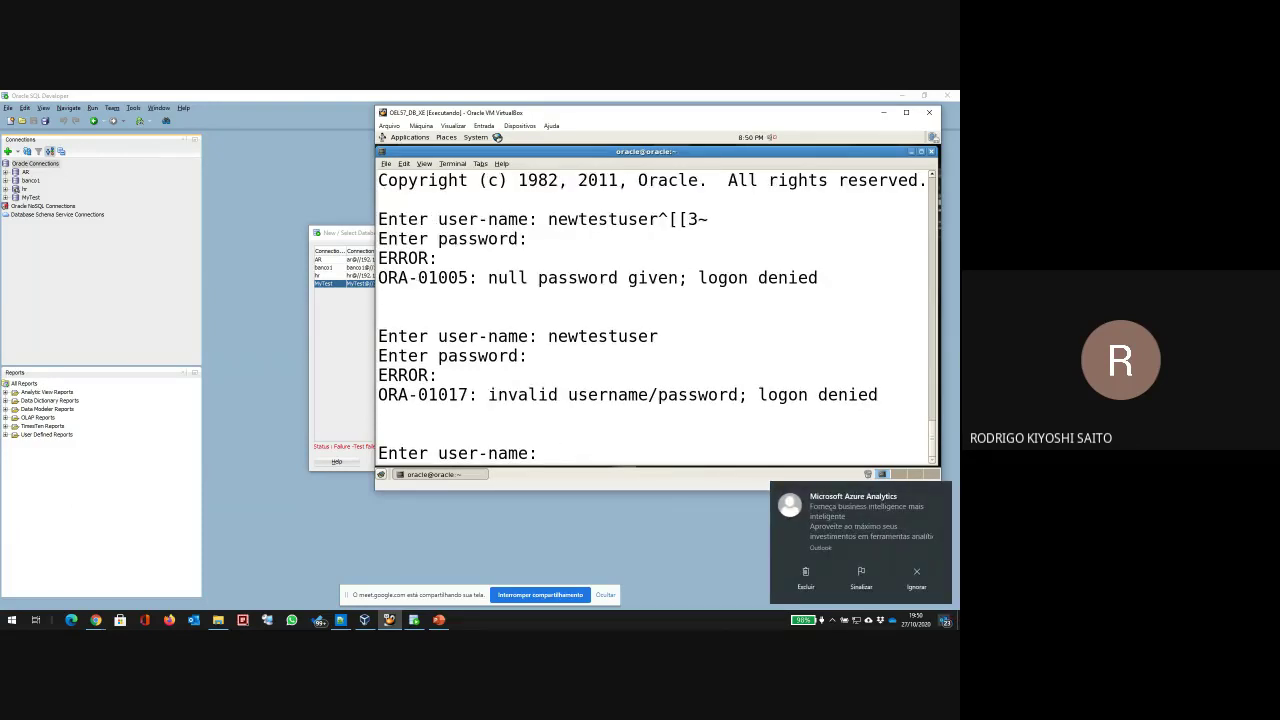
key(Return)
key(Return)
key(Return)
key(Return)
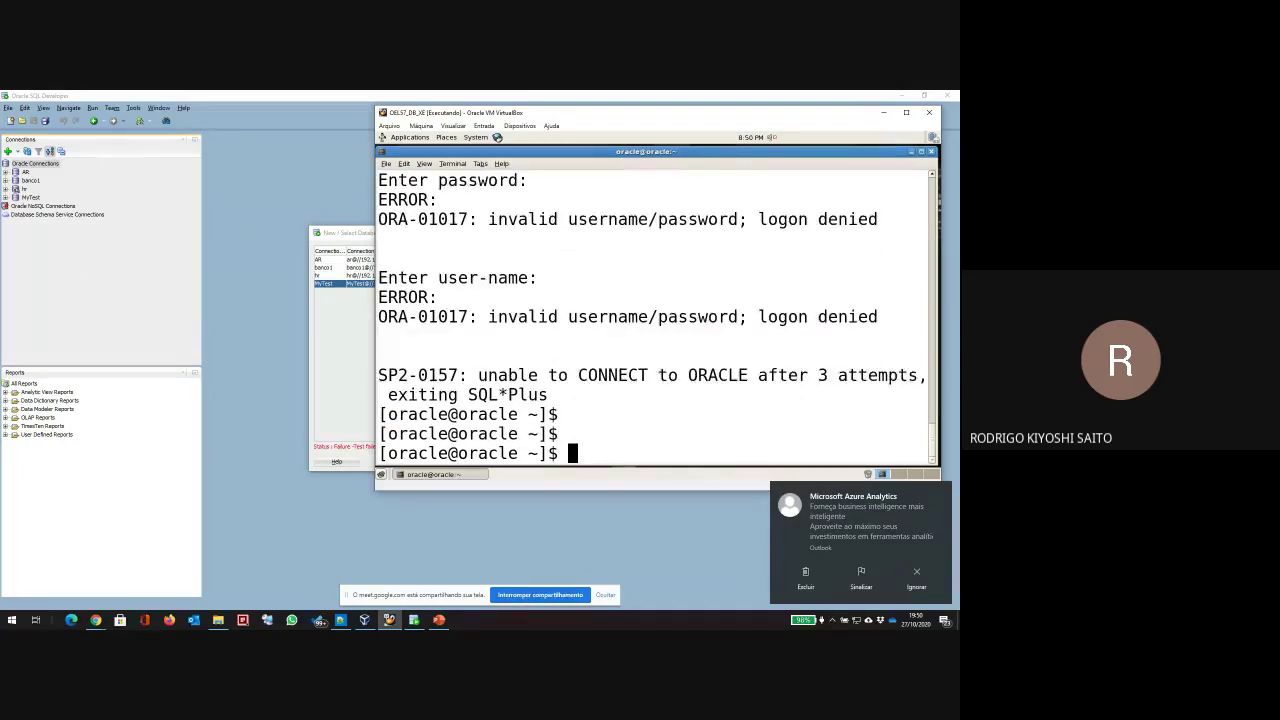
Step: Log out of the NEWTEST workspace from its Administration page and return to the login page
mouse_move(96, 618)
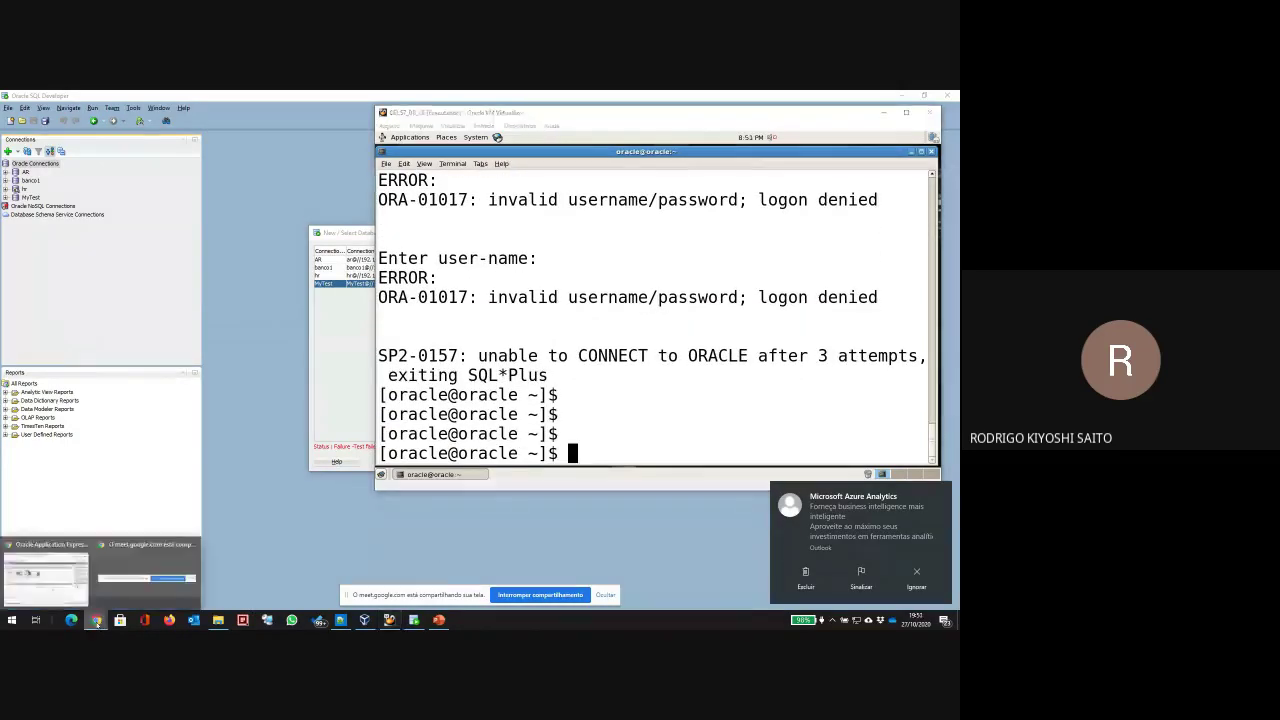
click(57, 570)
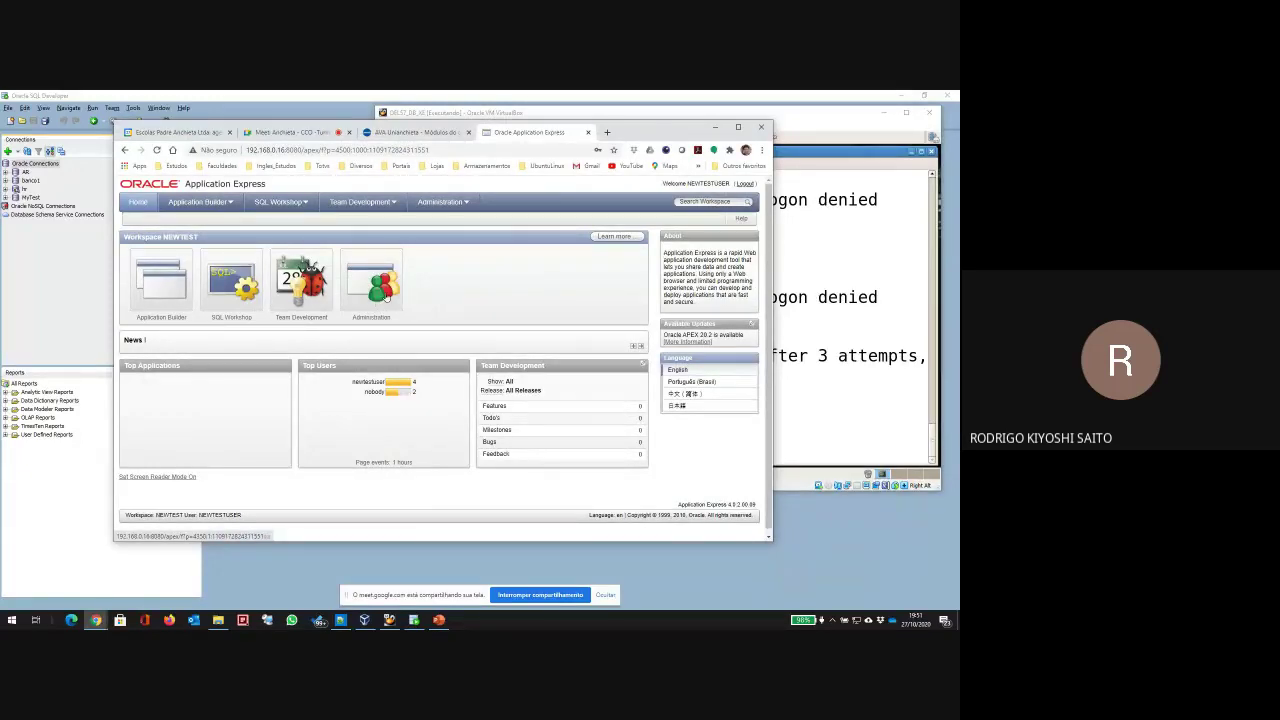
click(386, 297)
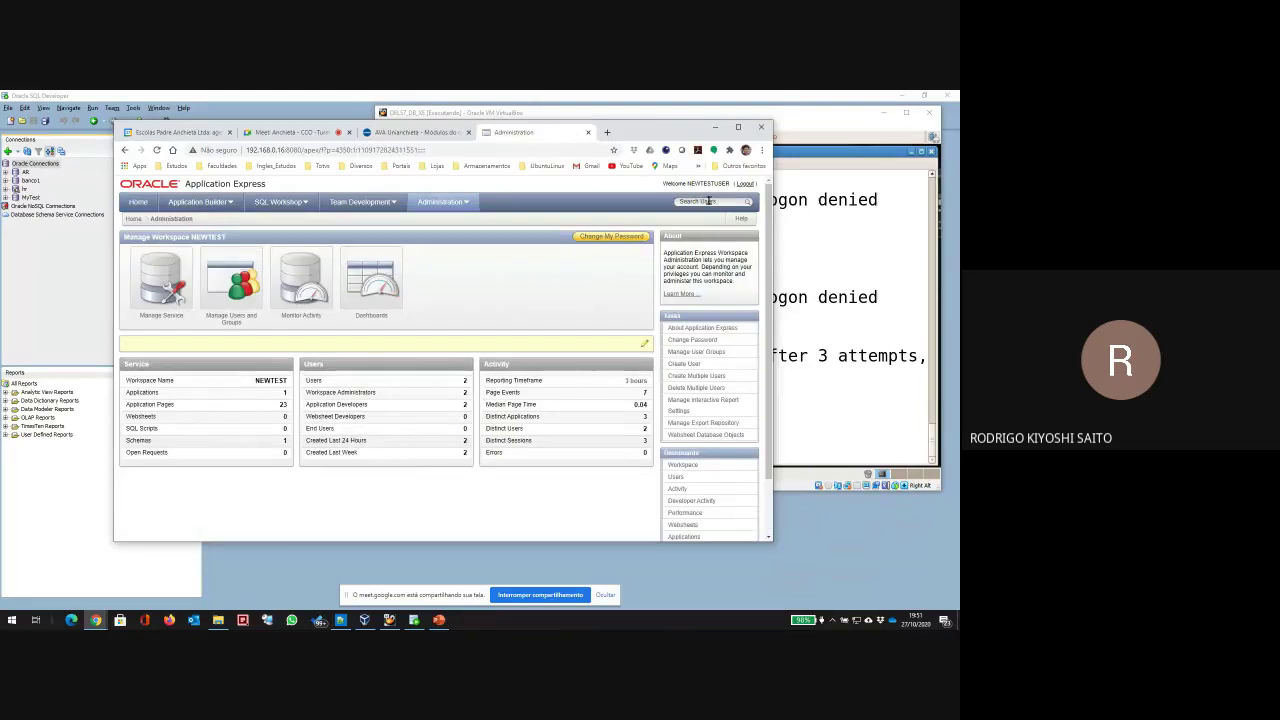
click(745, 186)
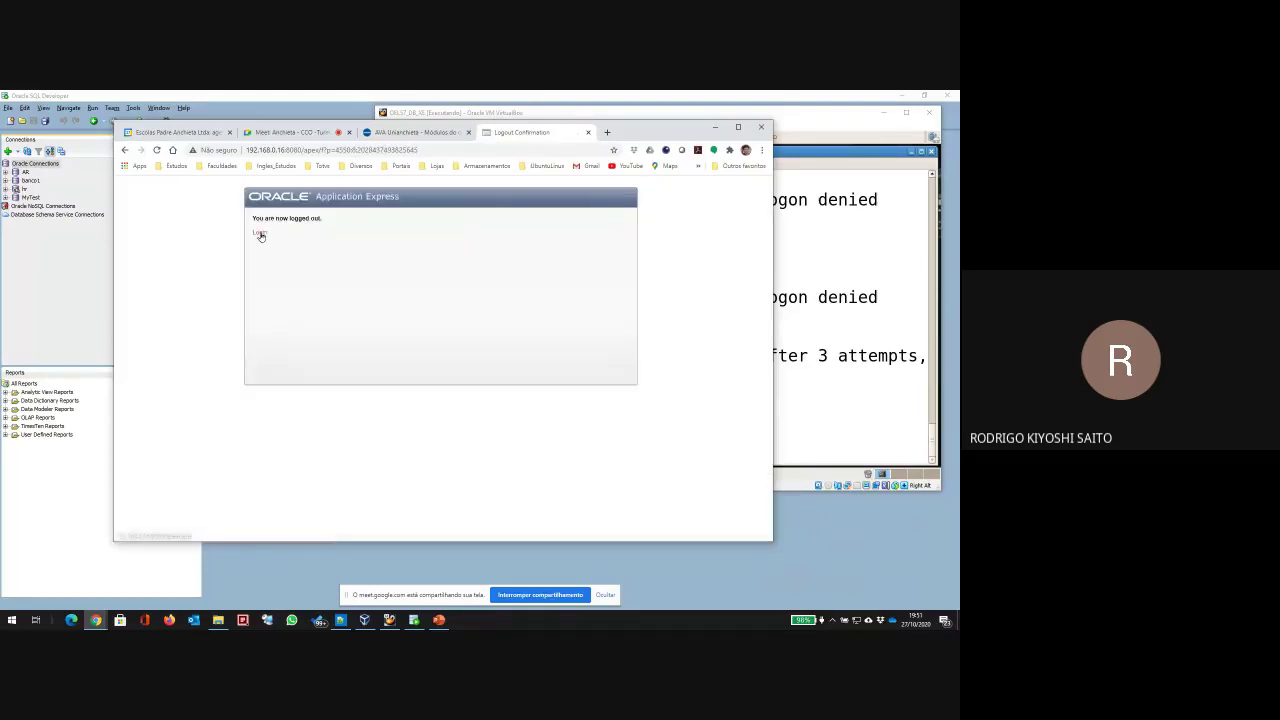
click(260, 235)
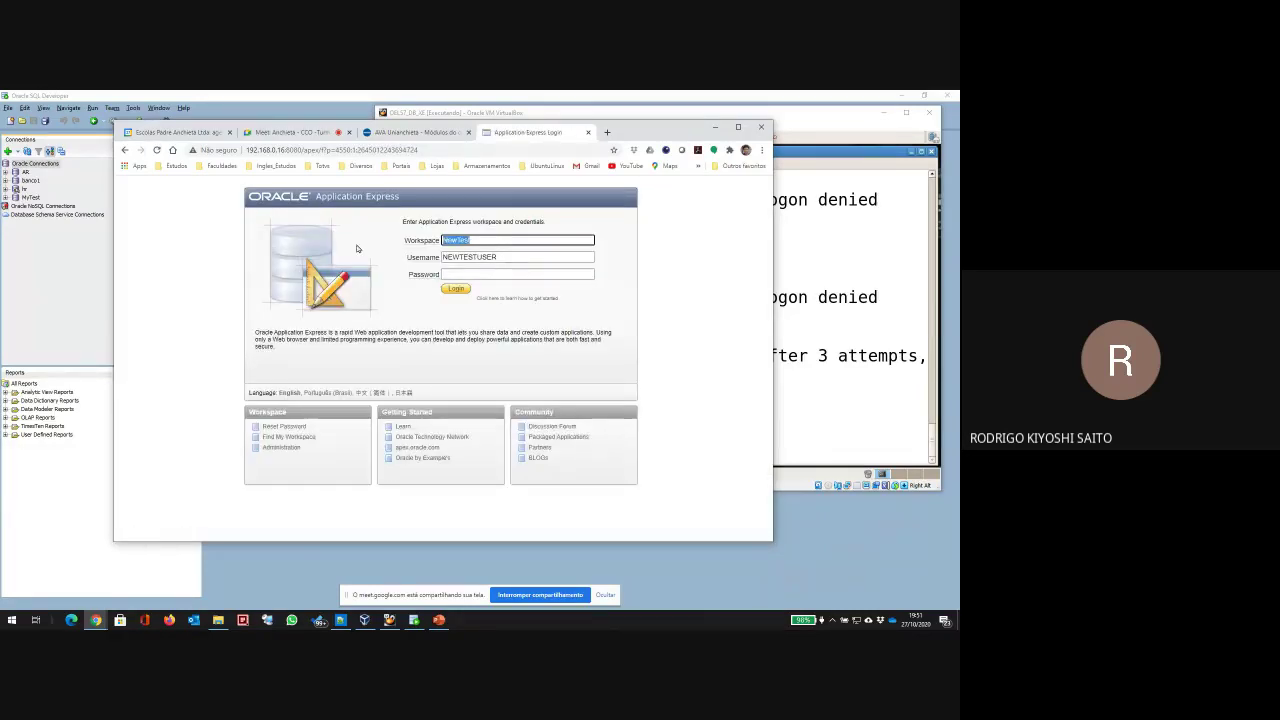
Step: Sign in to the INTERNAL workspace as ADMIN and open workspace management
text(INTERNAL)
key(Tab)
text(ADMIN)
key(Tab)
text(oracle)
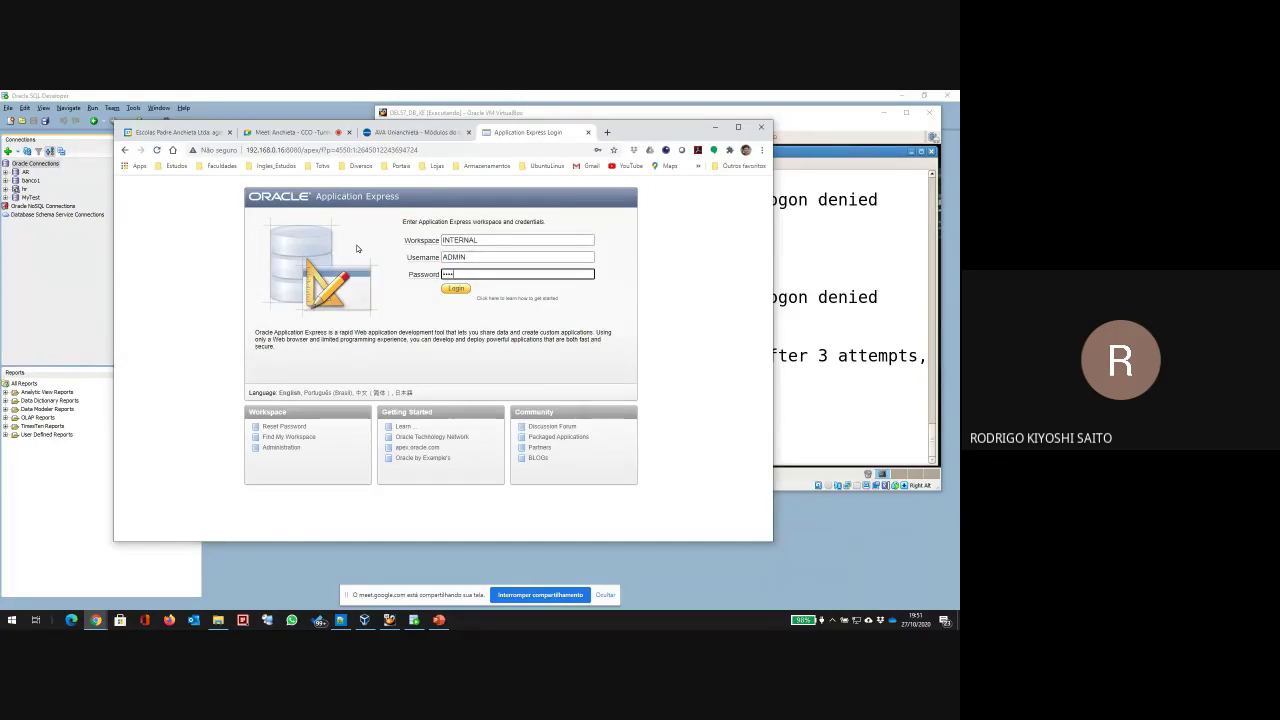
key(Return)
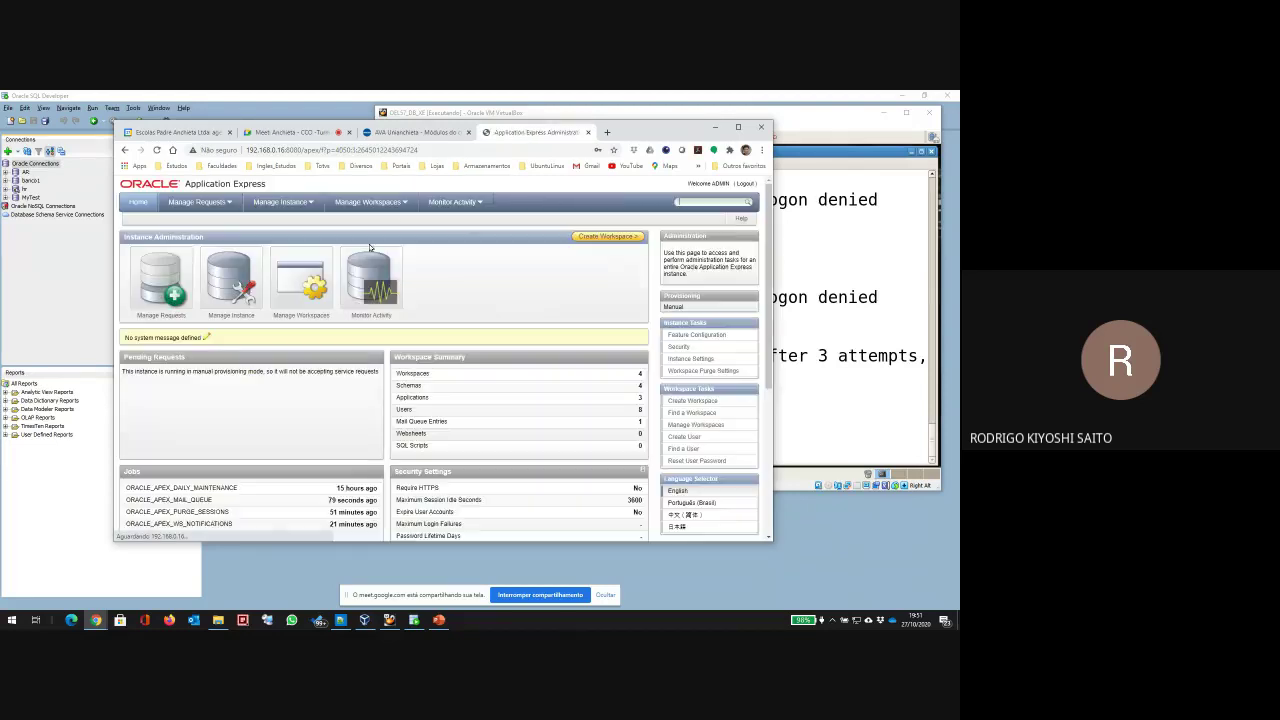
click(283, 294)
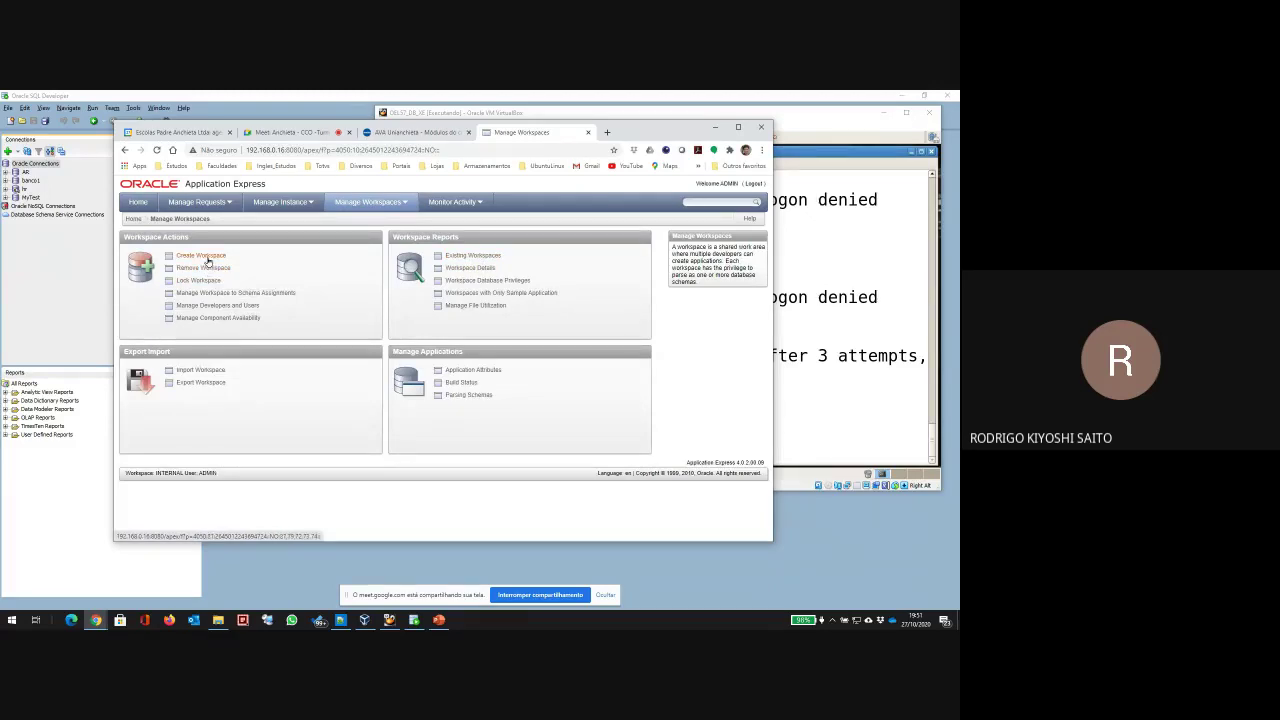
Step: From Existing Workspaces, open NEWTEST's Manage Users list and edit NEWTESTUSER
click(473, 256)
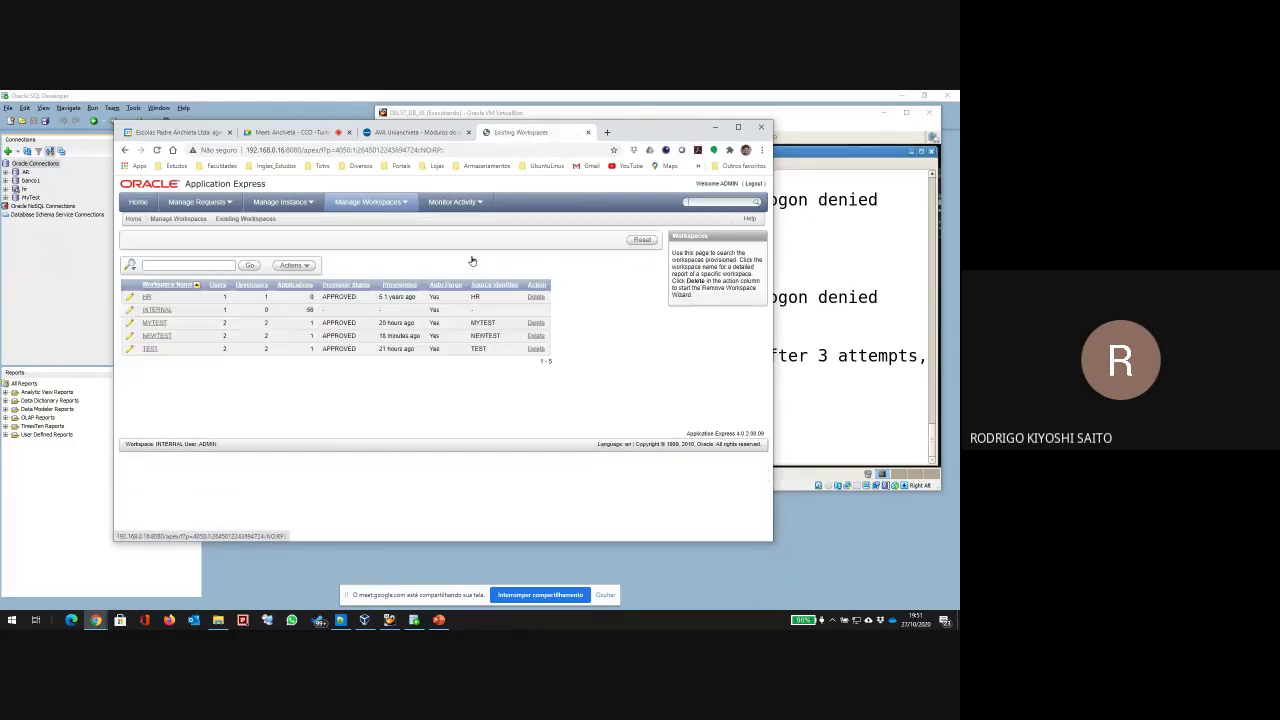
click(152, 337)
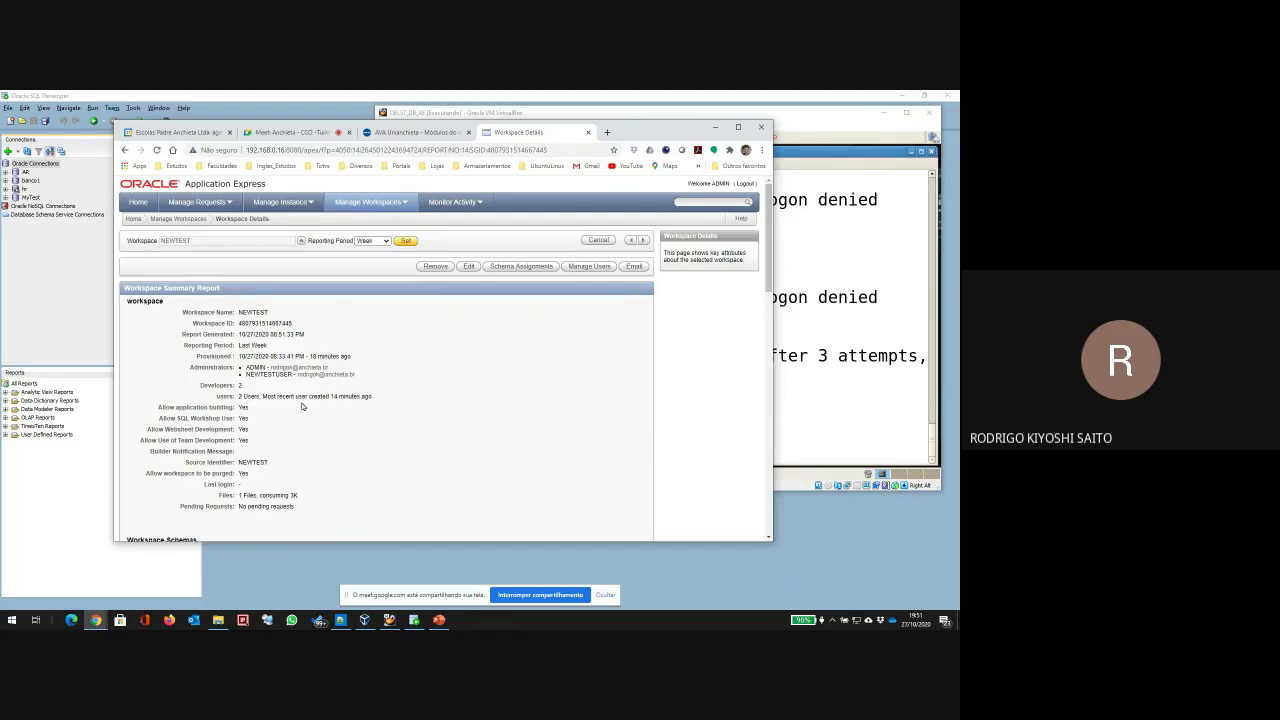
click(589, 266)
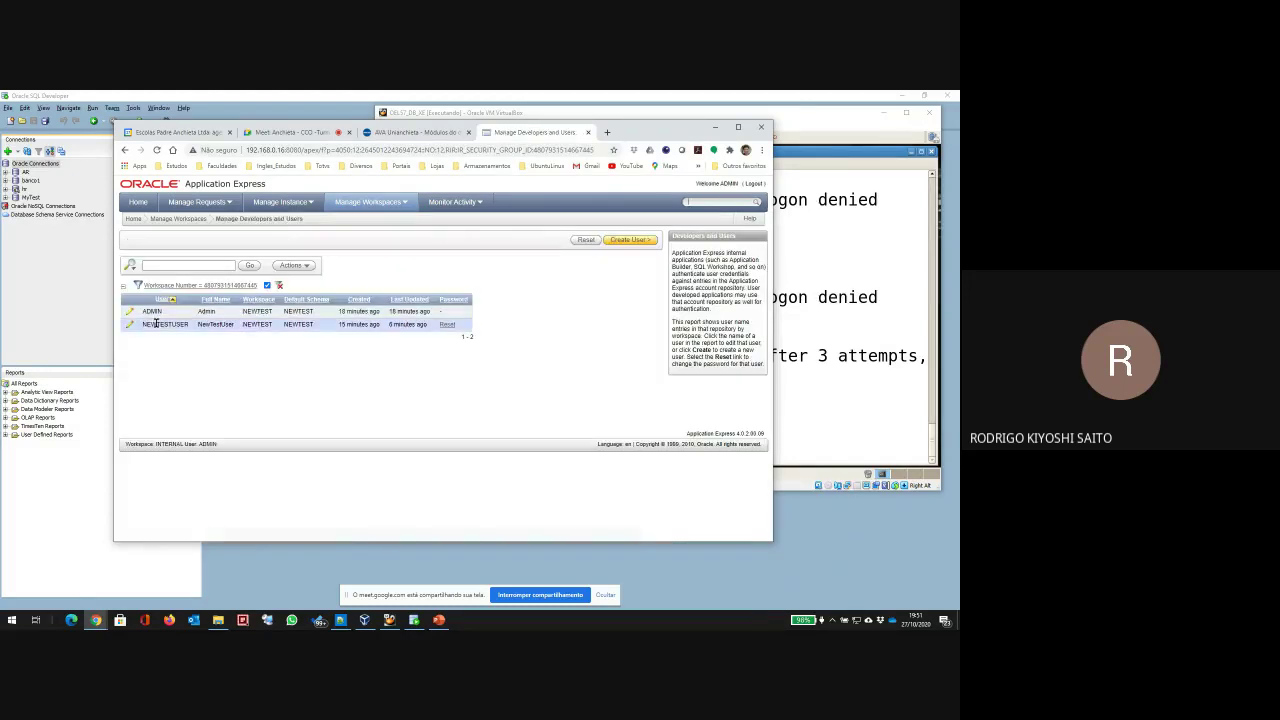
click(130, 325)
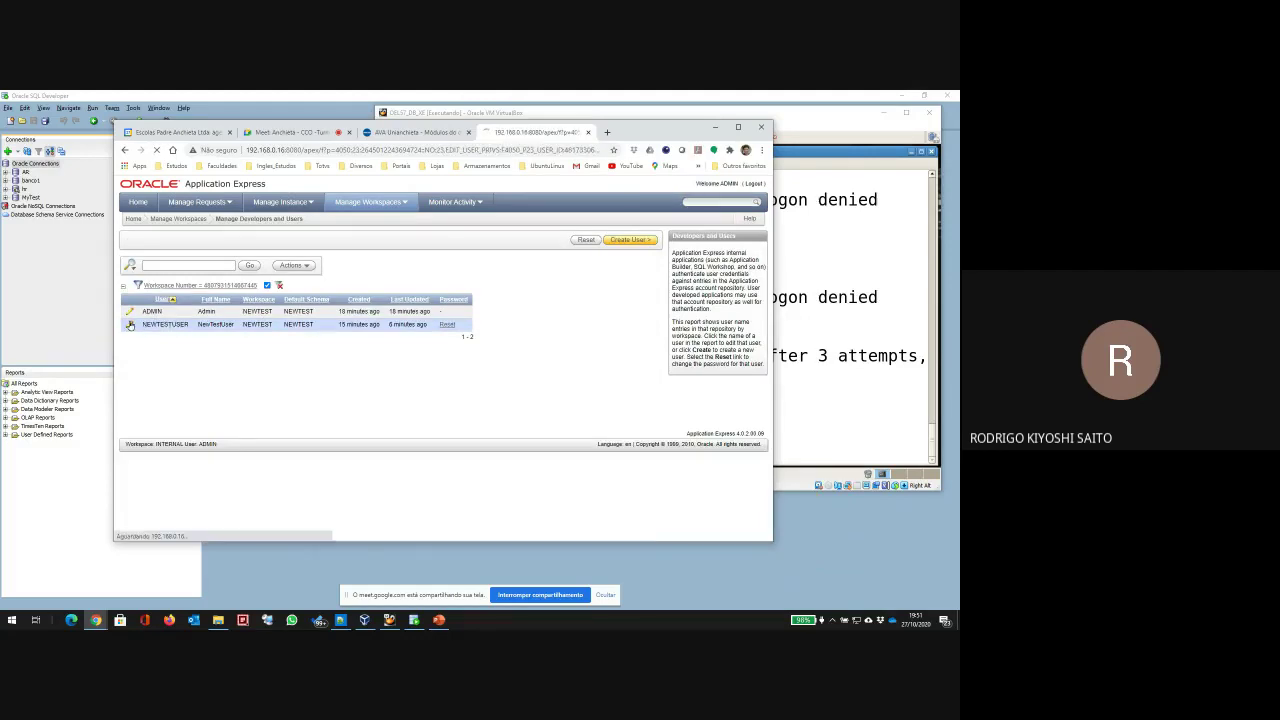
Step: Set Require Change of Password on First Use to No, enter a new password, and apply changes
scroll(271, 463, down, 1)
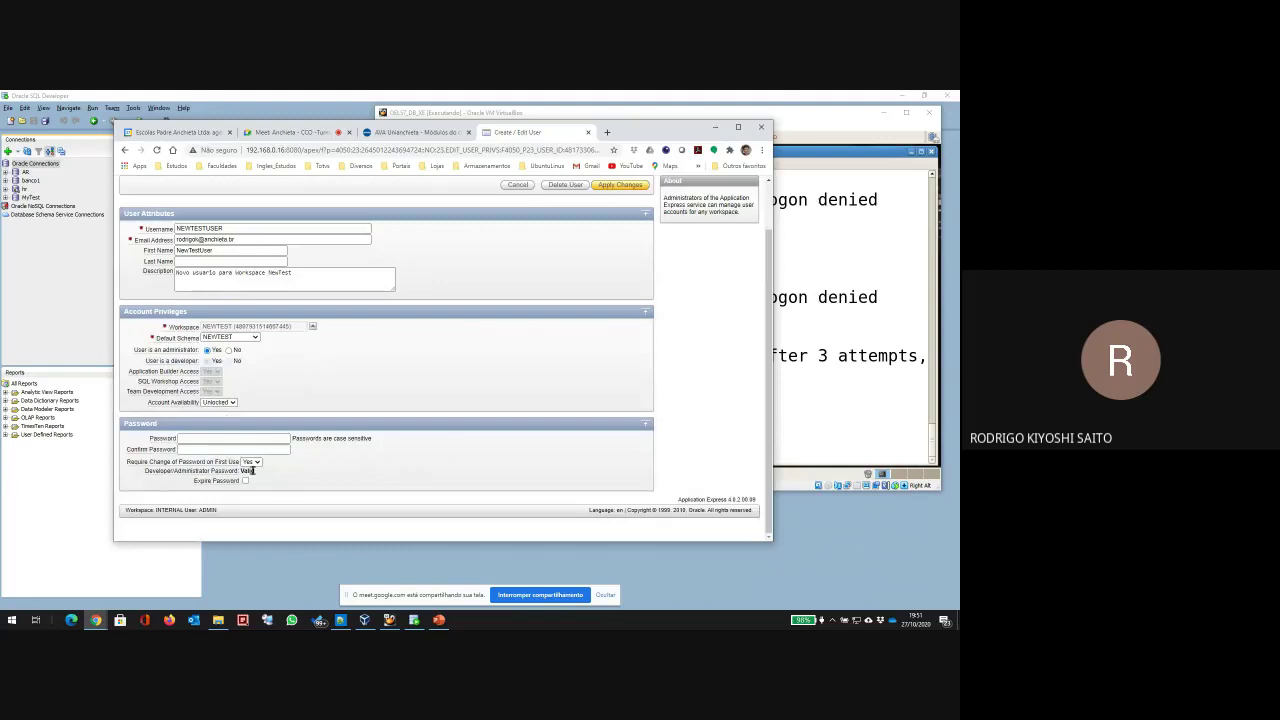
click(252, 462)
click(250, 477)
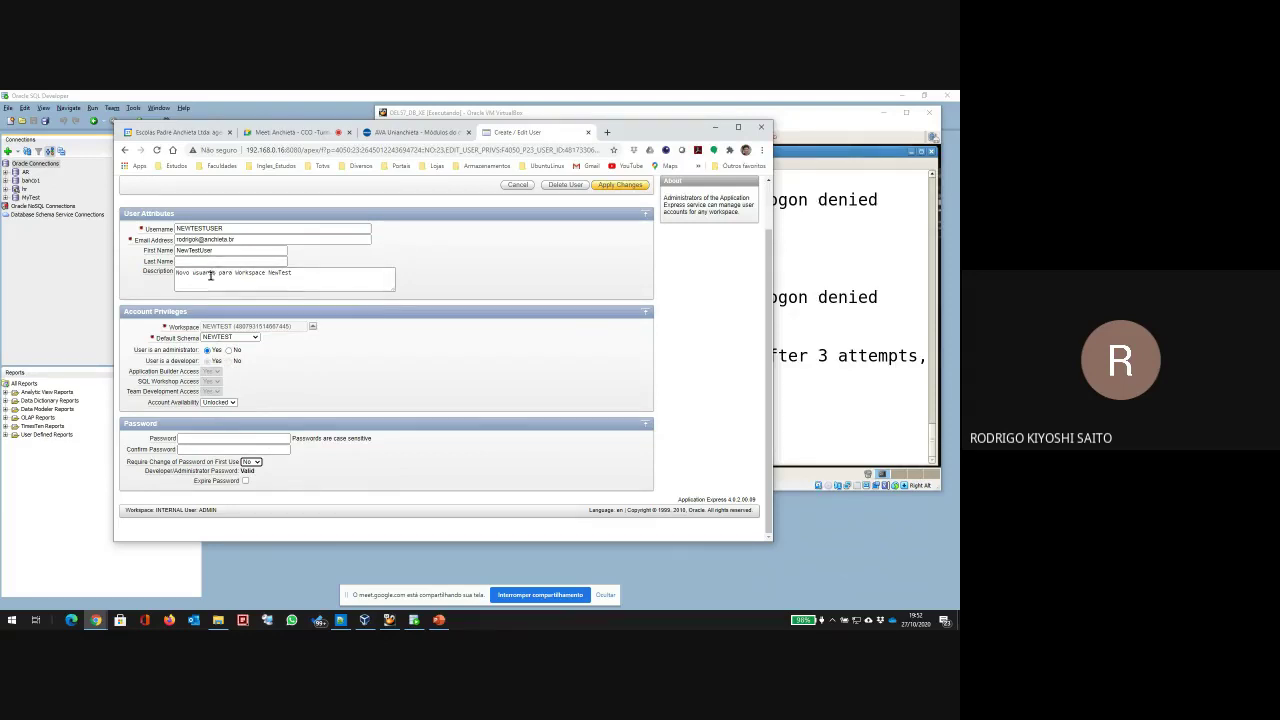
click(221, 440)
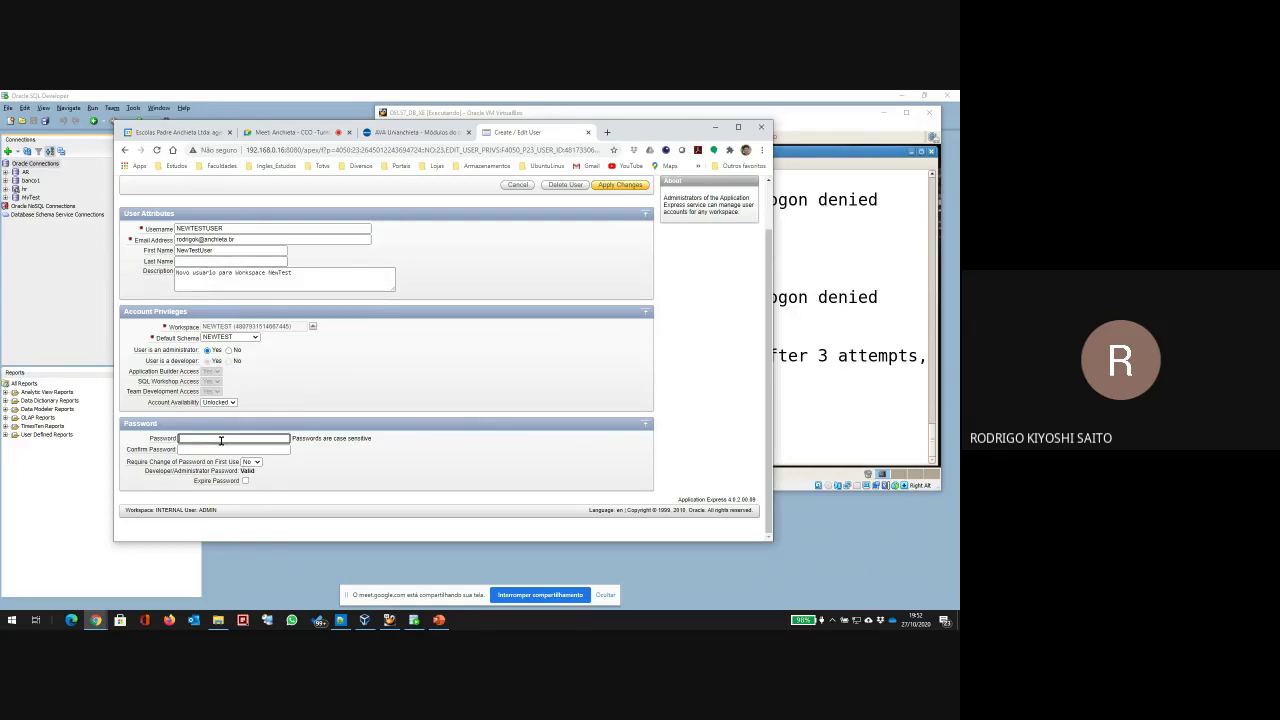
text(1)
key(BackSpace)
text(1)
key(Tab)
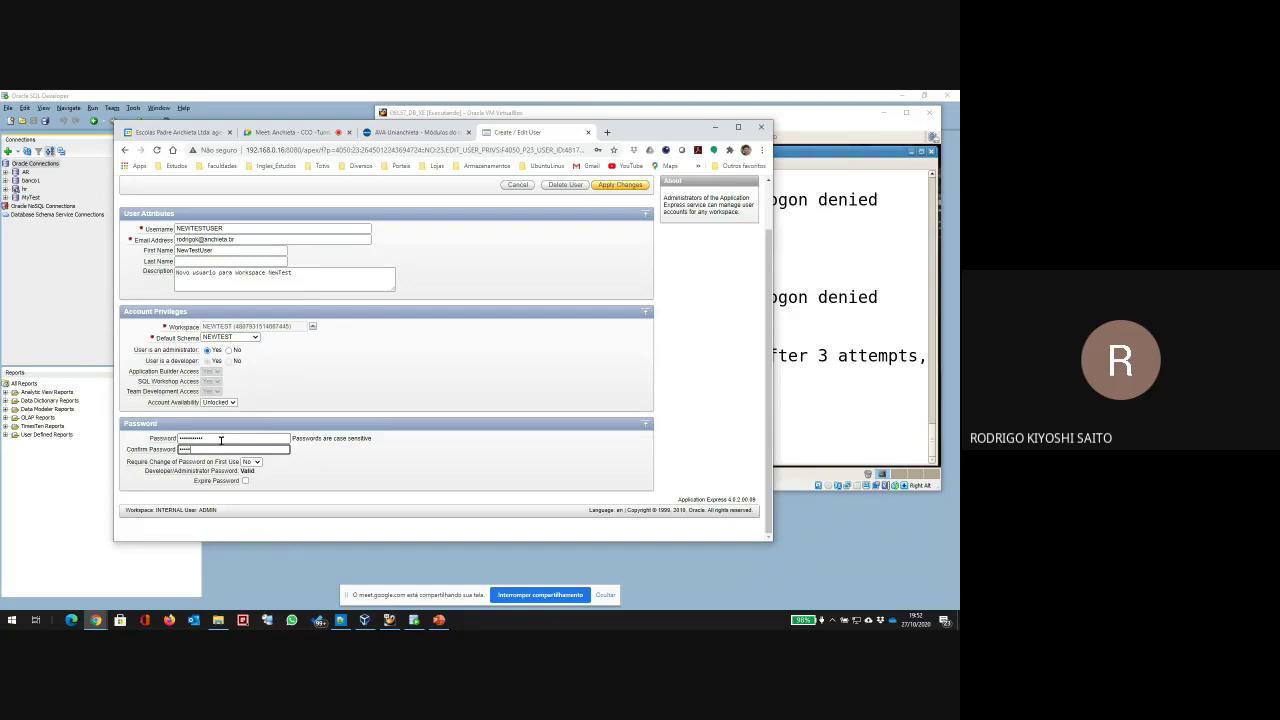
text(1234567890)
click(621, 186)
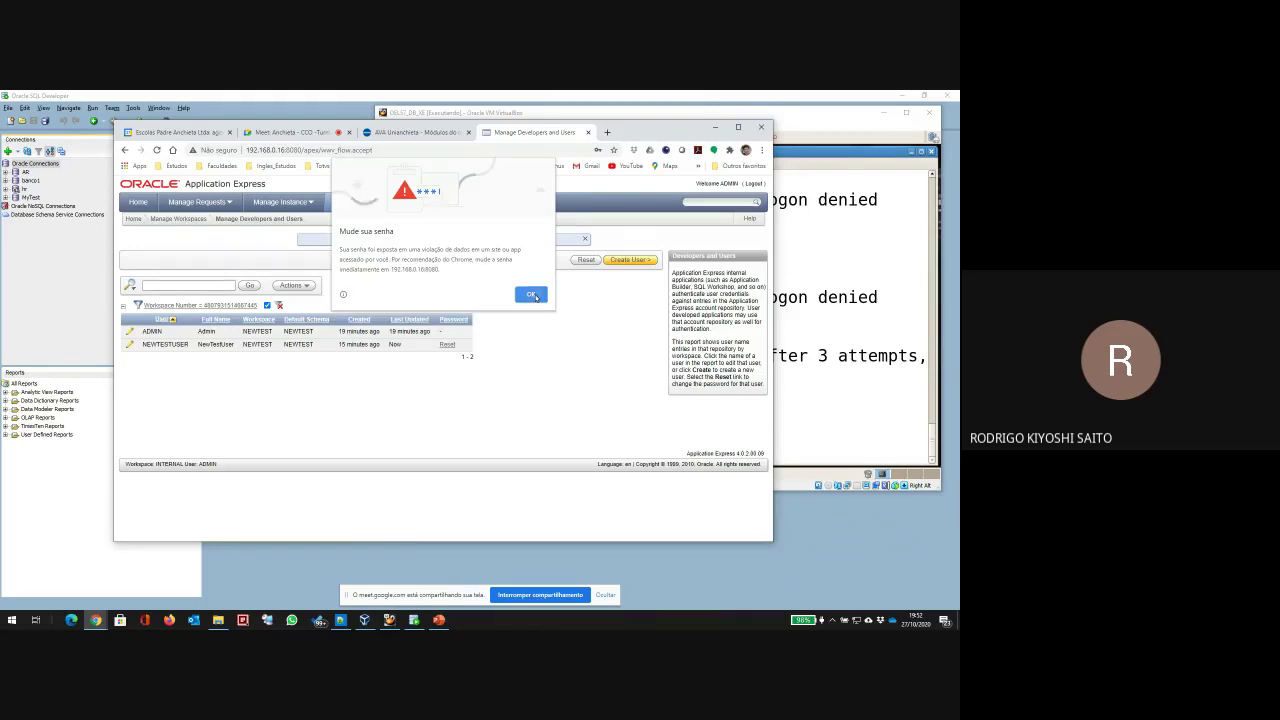
click(533, 295)
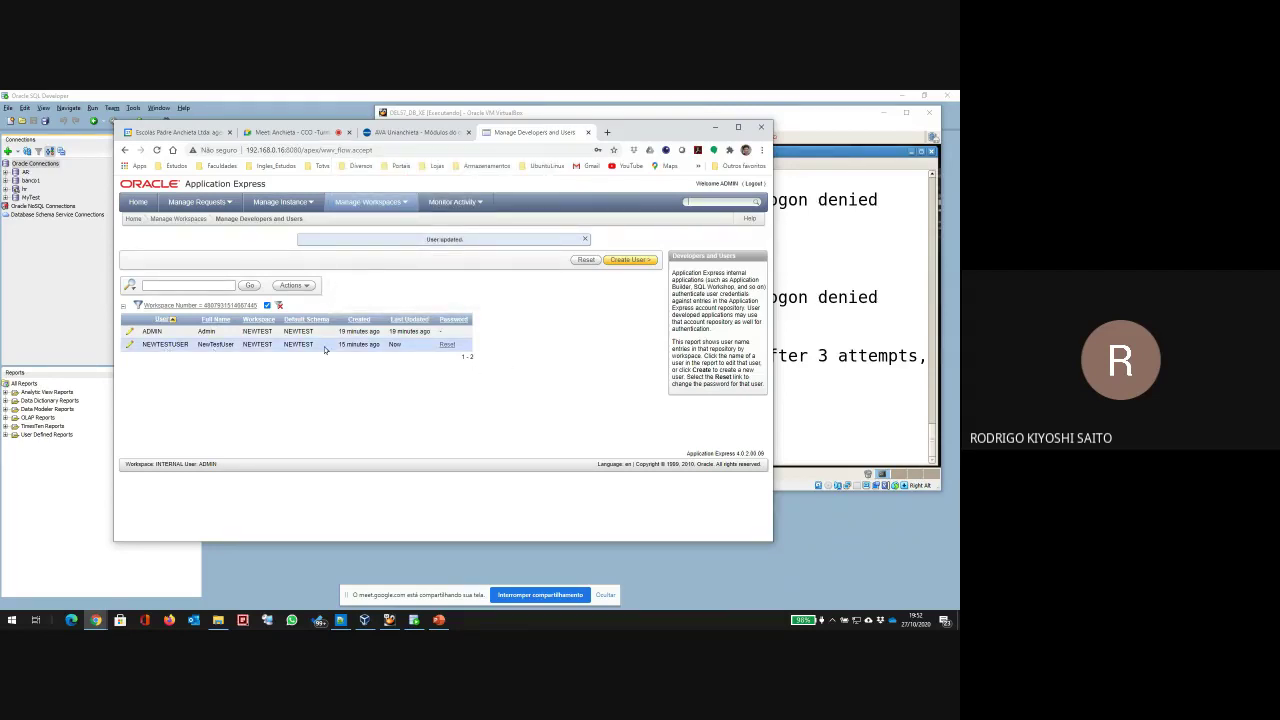
Step: Sign in to the Newtest workspace as NewTestUser, then type a sqlplus newtestuser login in the VM terminal
click(755, 185)
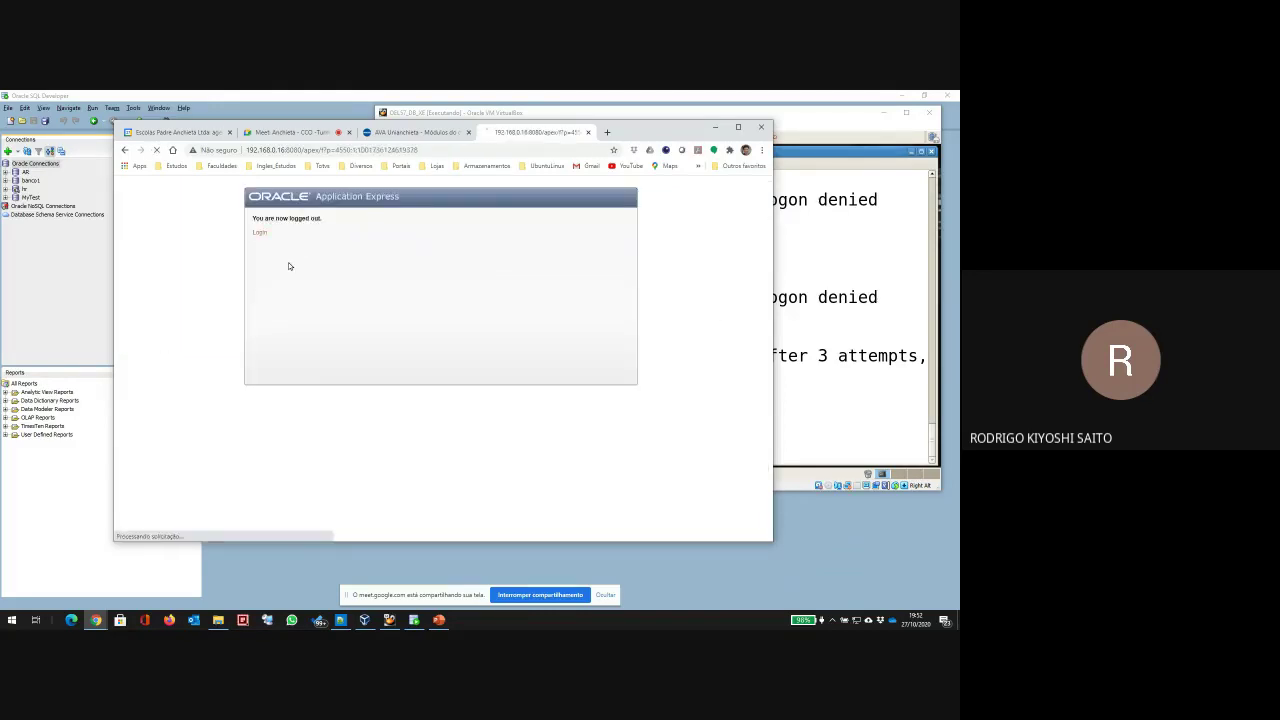
double_click(492, 240)
text(Newtest)
key(Tab)
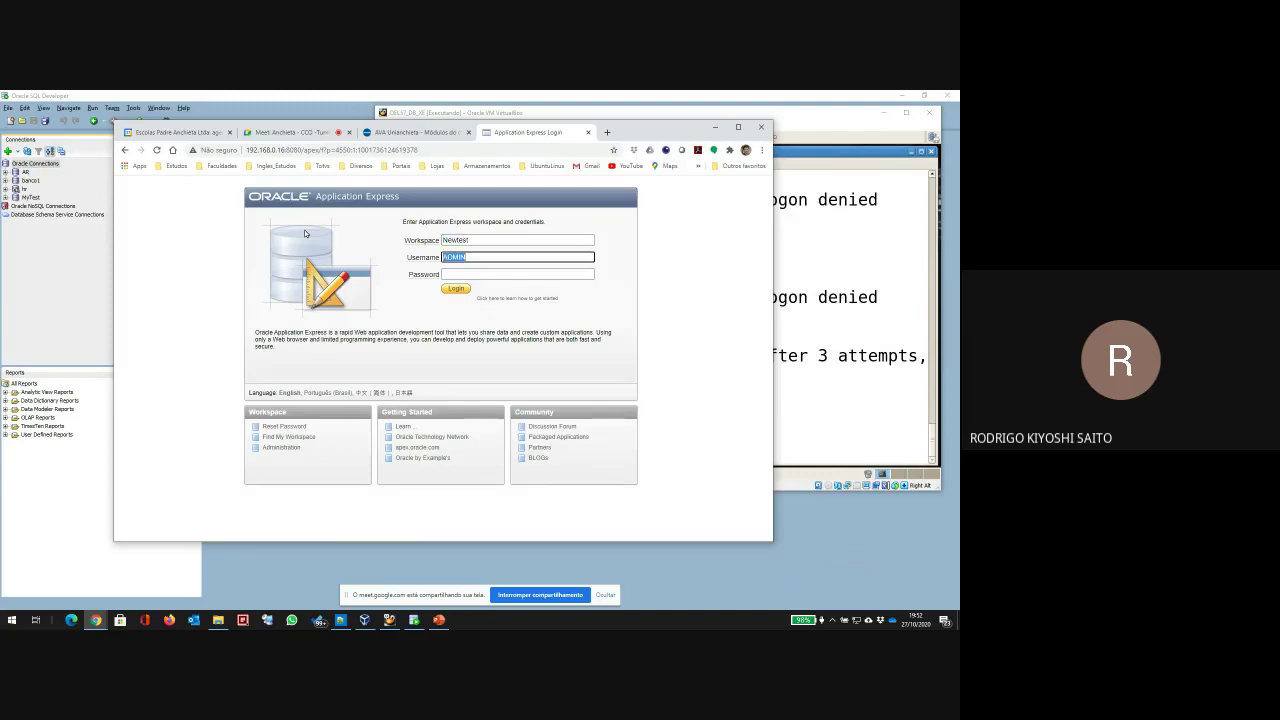
text(Ni)
key(BackSpace)
key(BackSpace)
text(NewTestUser)
key(Tab)
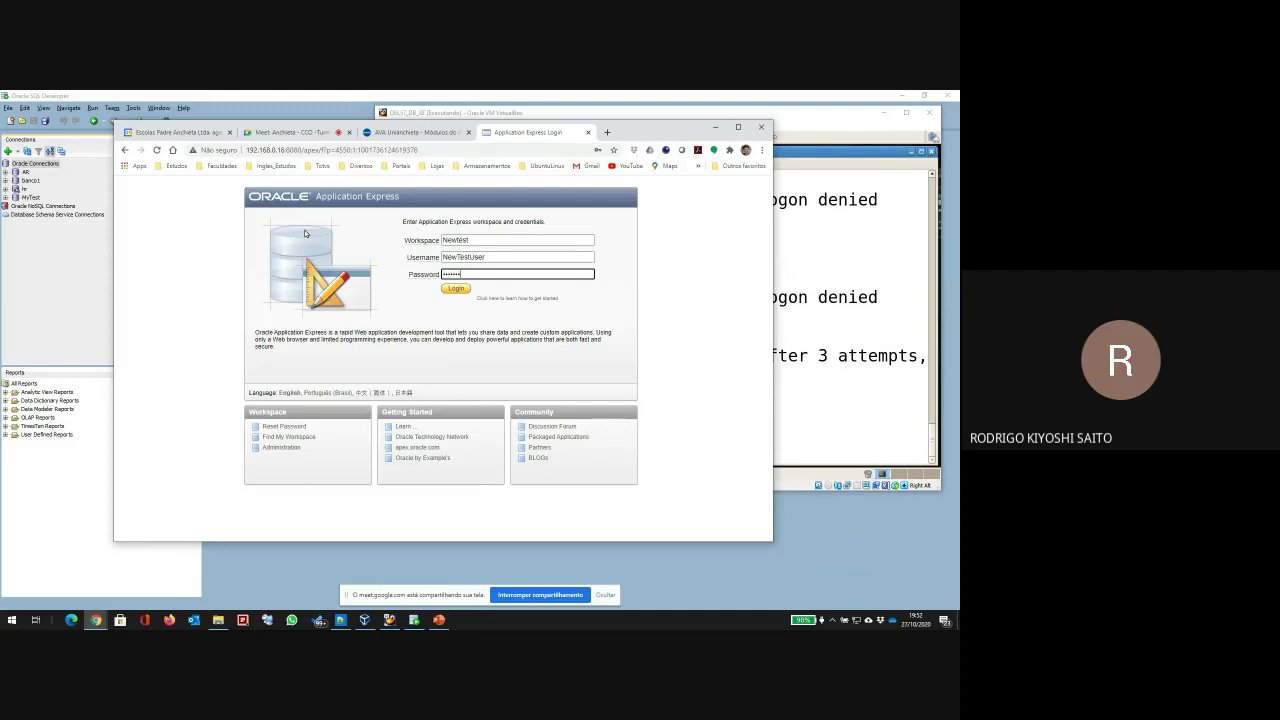
key(Return)
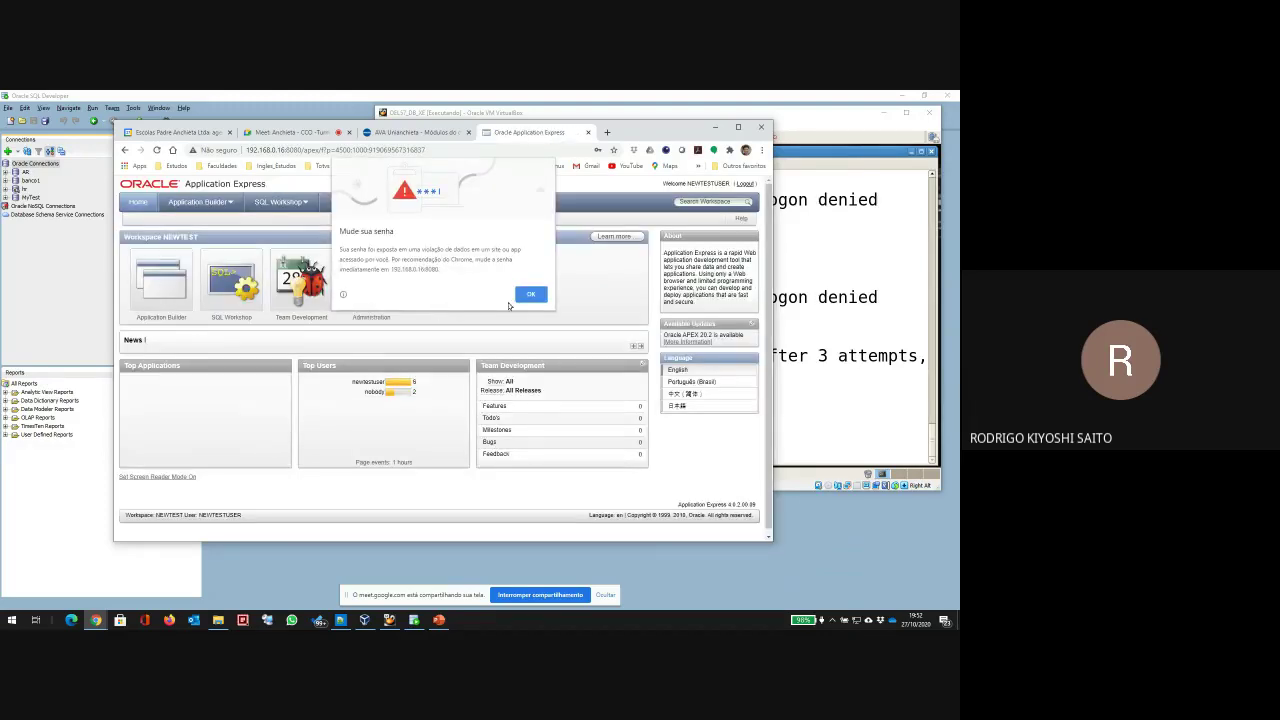
click(531, 296)
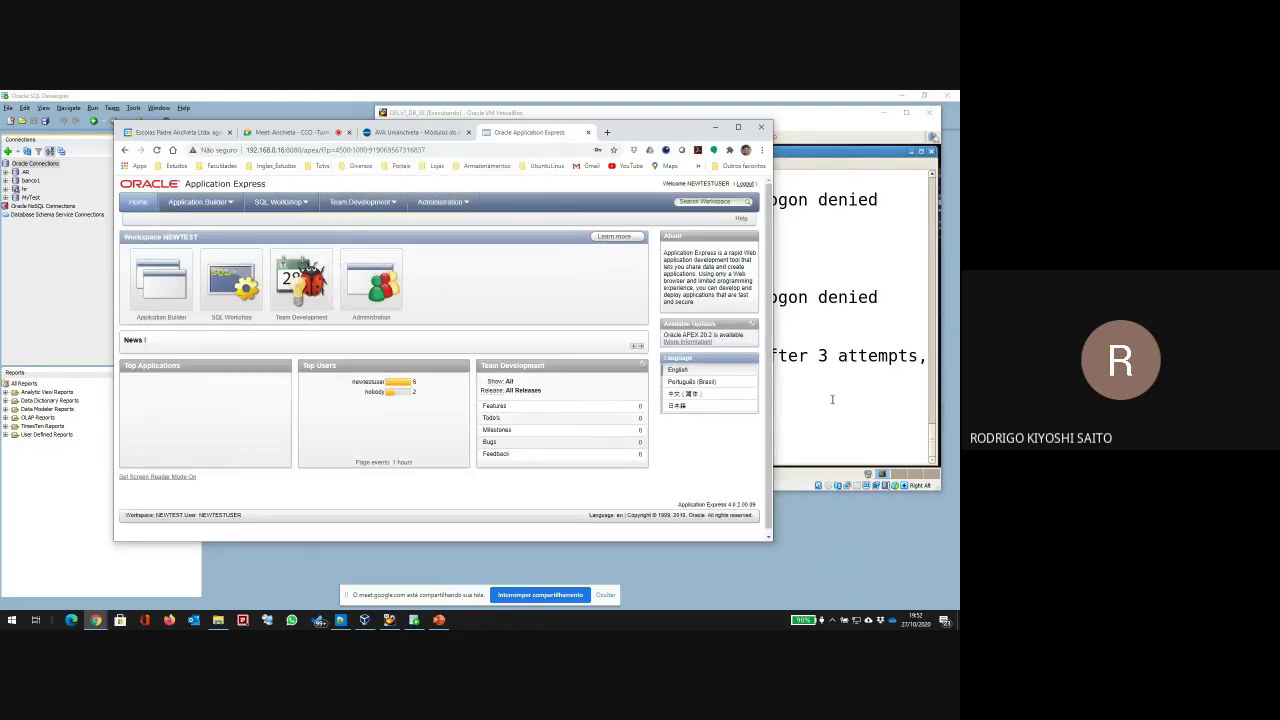
click(831, 399)
text(sqlplus)
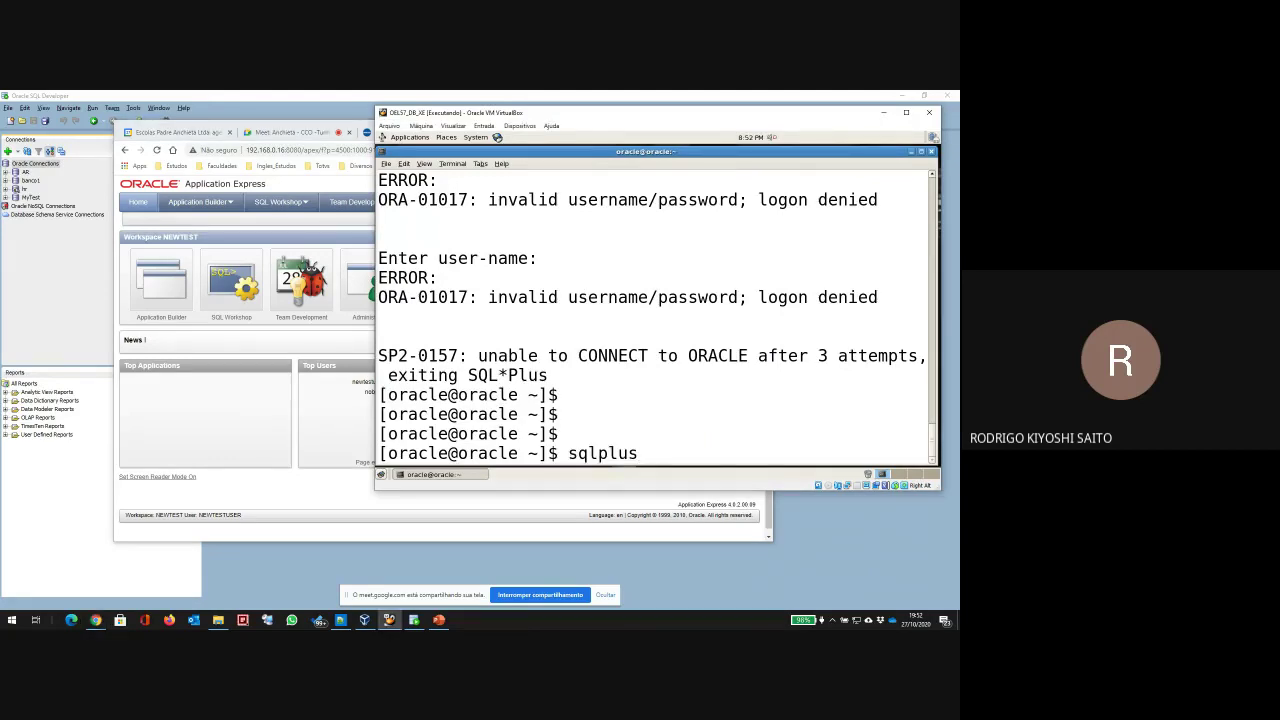
text( newtestuser/)
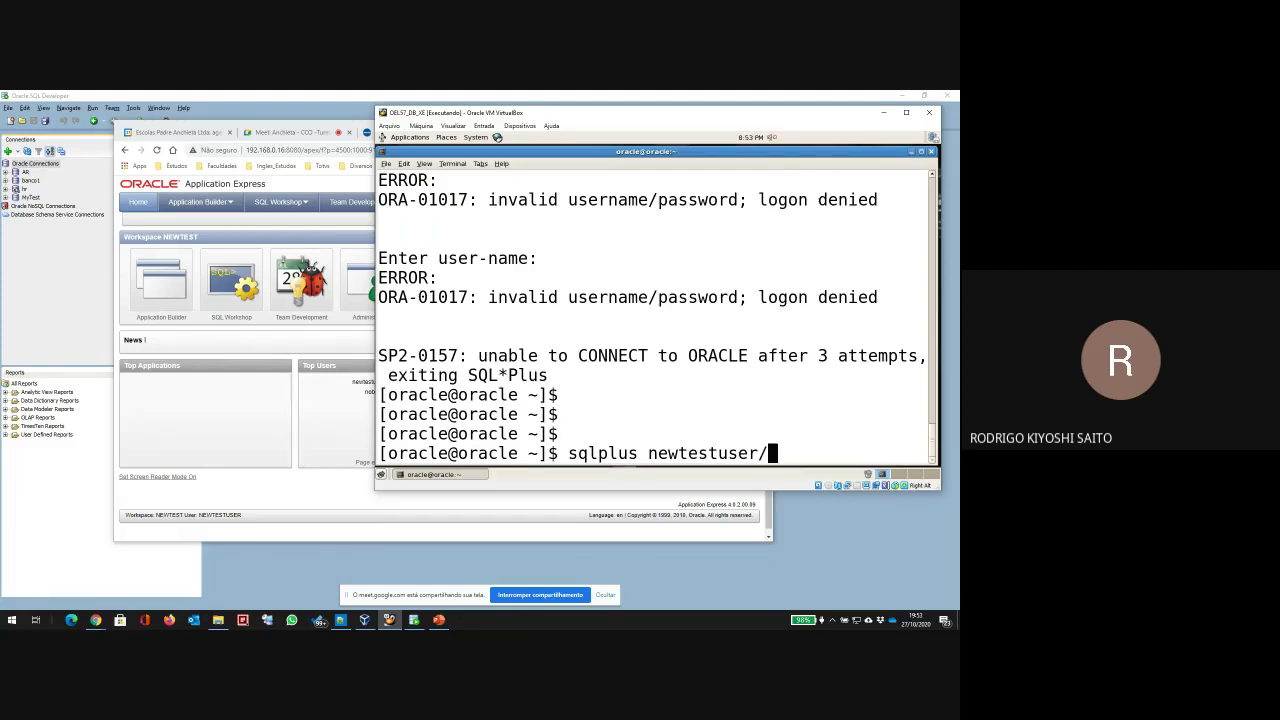
text(newtestuser)
Step: Run the one-line newtestuser SQL*Plus login, which fails with ORA-01017
key(Return)
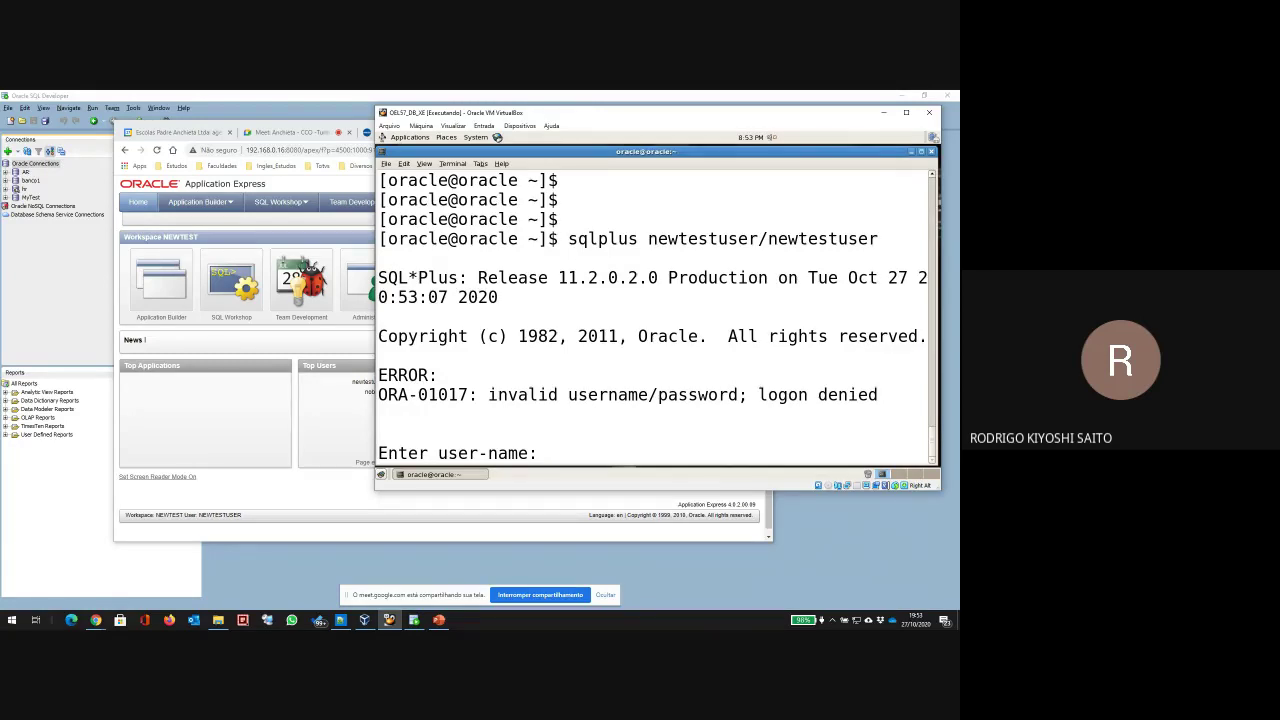
click(307, 128)
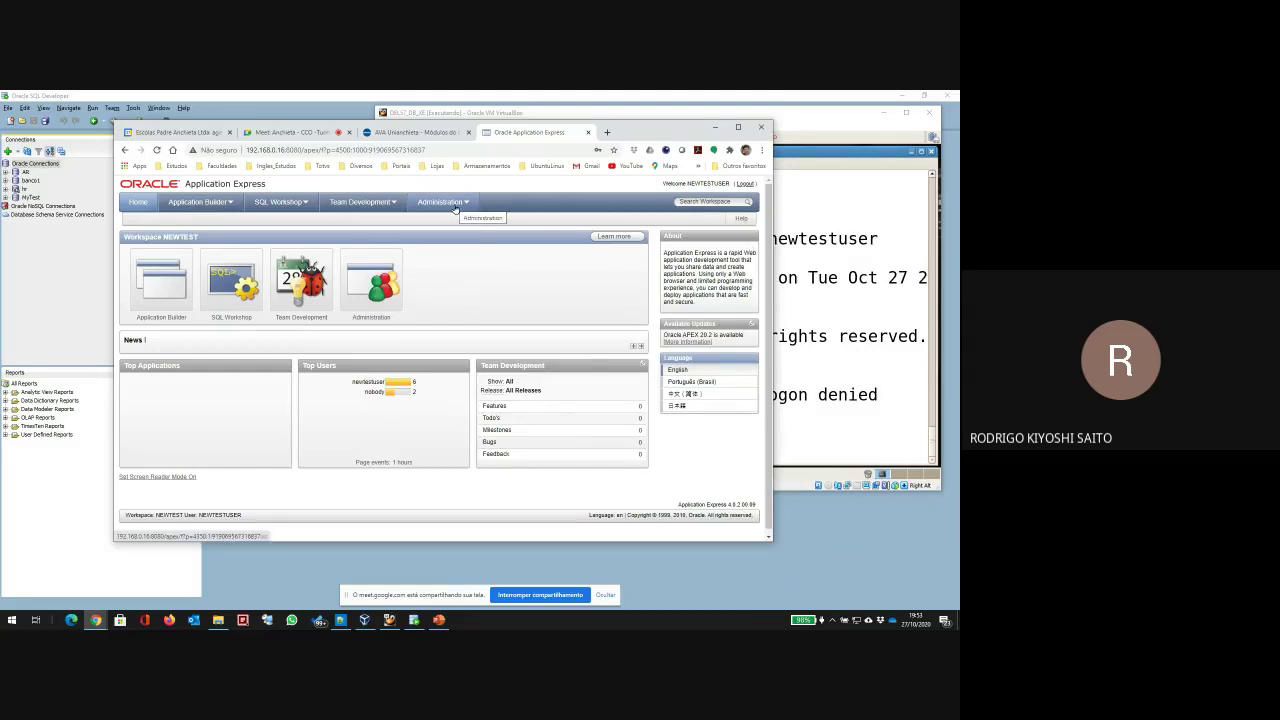
Step: On the Users dashboard highlight the Application and Websheet Developer settings, then edit NEWTESTUSER from Manage Users
click(392, 280)
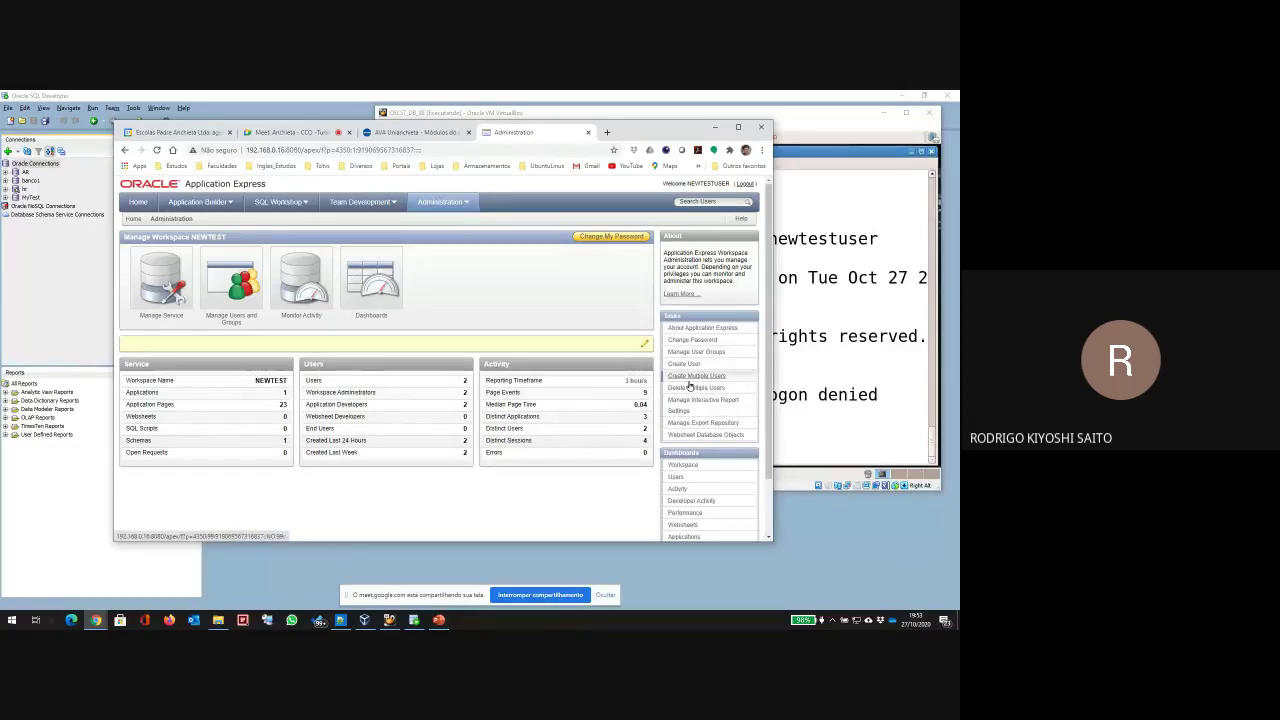
click(682, 477)
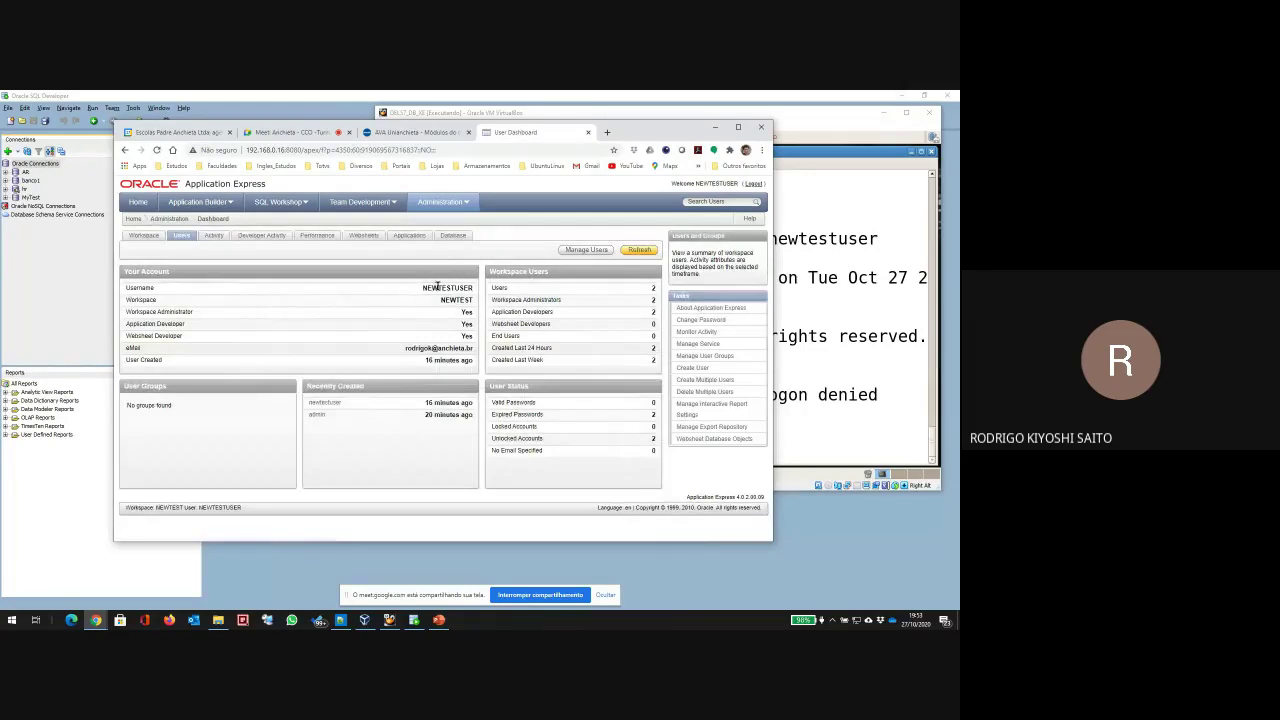
double_click(153, 311)
drag(166, 323, 126, 323)
drag(440, 328, 475, 330)
drag(145, 336, 463, 336)
click(586, 250)
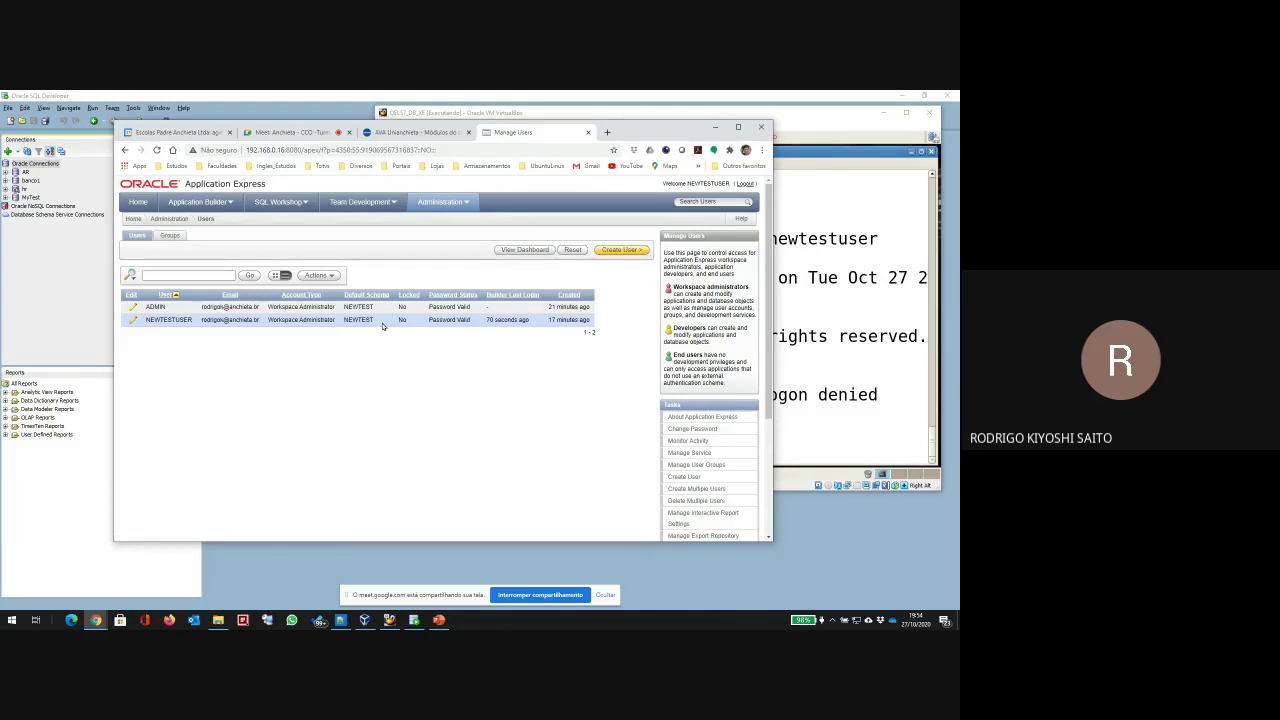
click(129, 319)
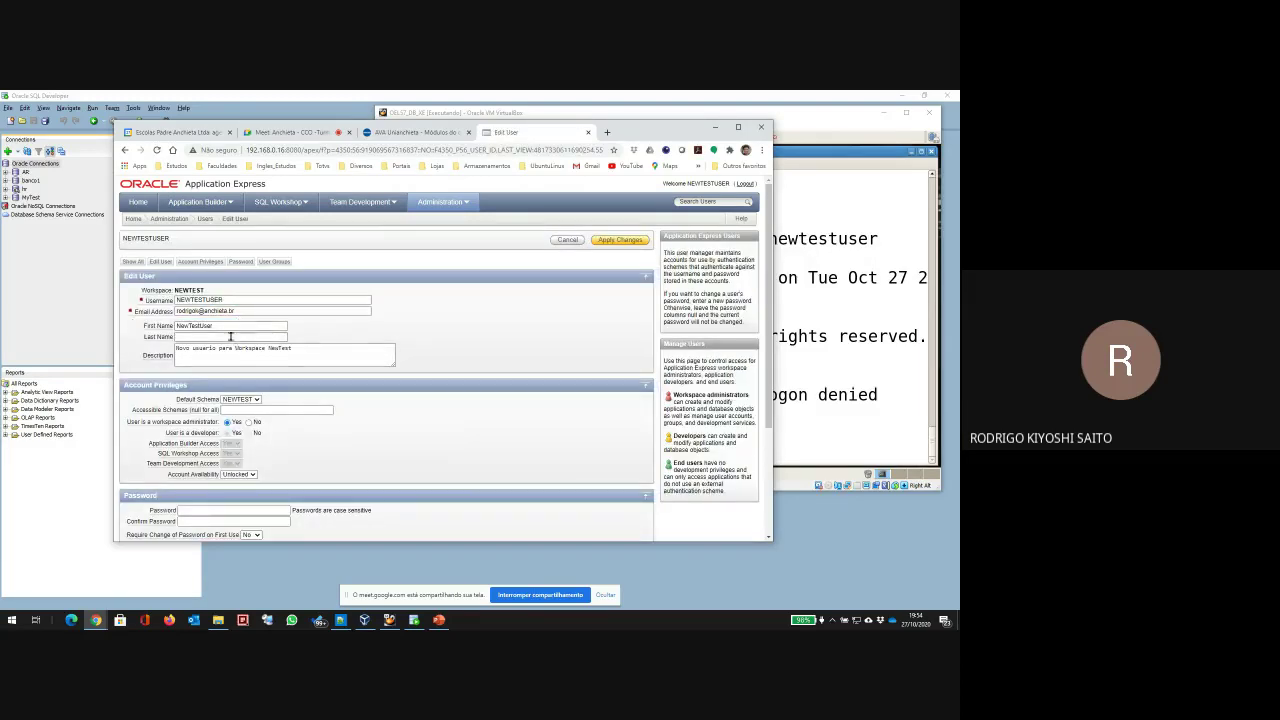
Step: Review NEWTESTUSER's account privileges, keeping the default schema and Unlocked availability
click(160, 261)
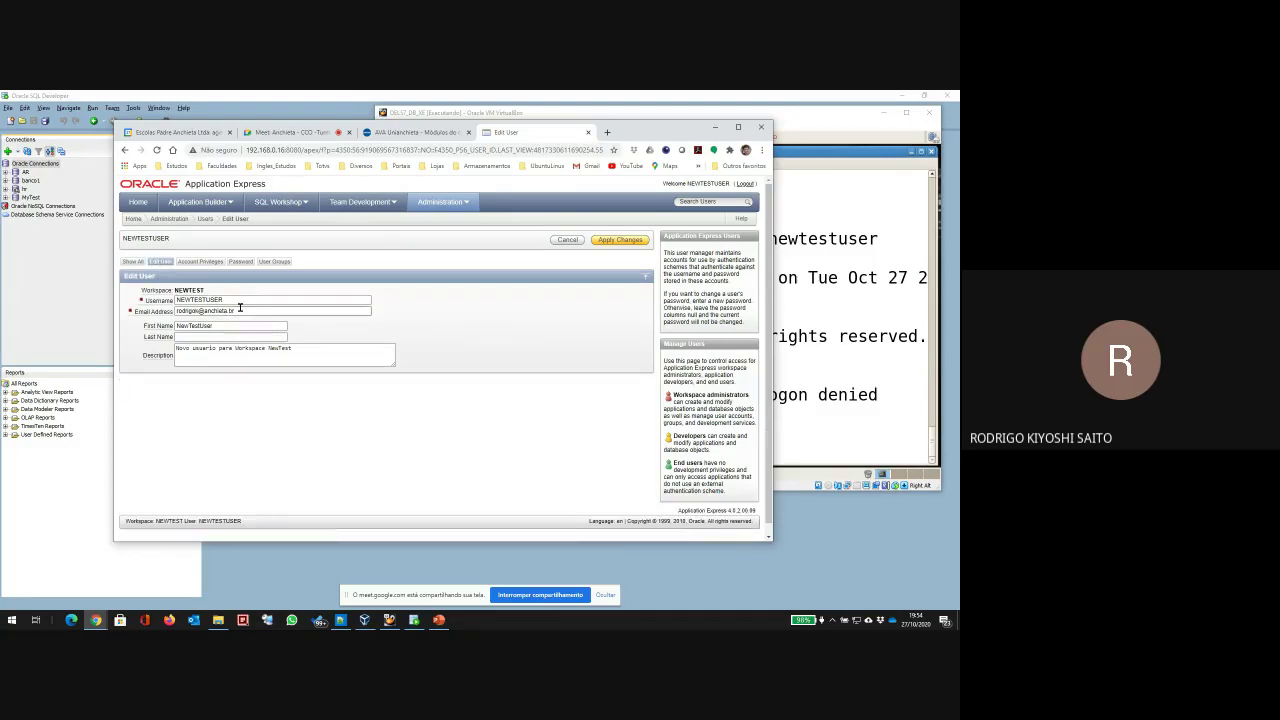
click(205, 262)
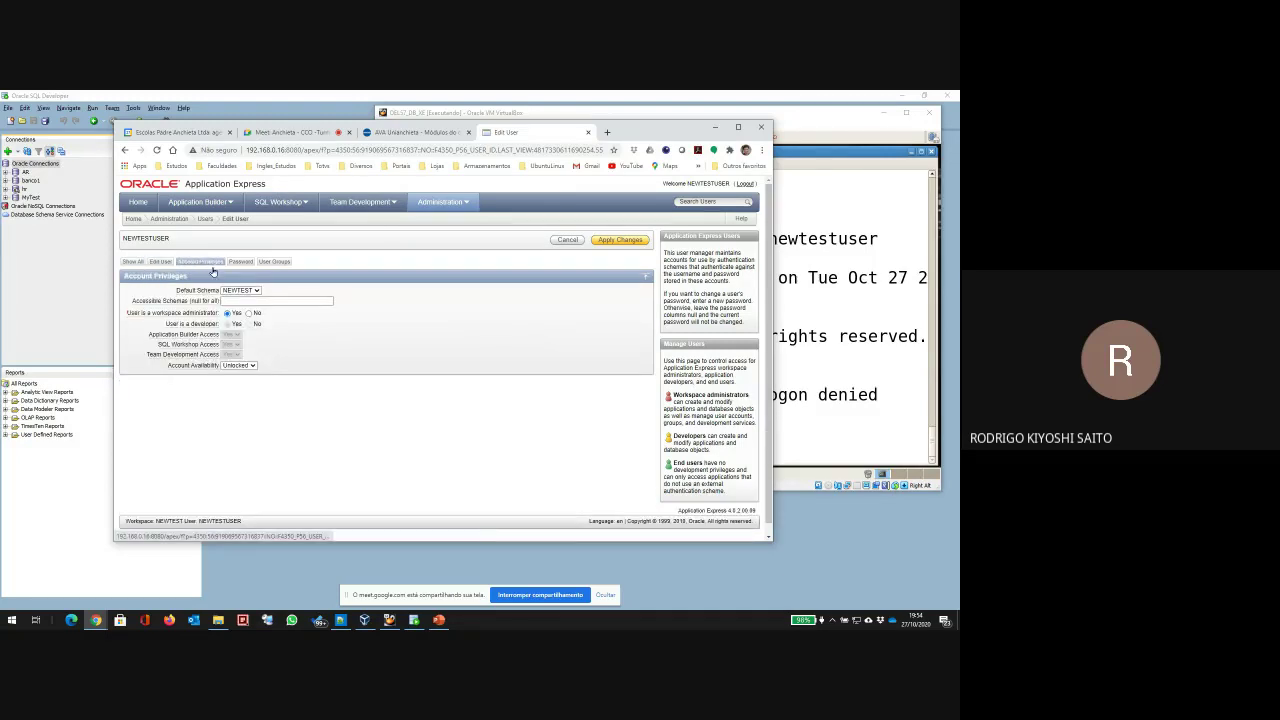
click(254, 291)
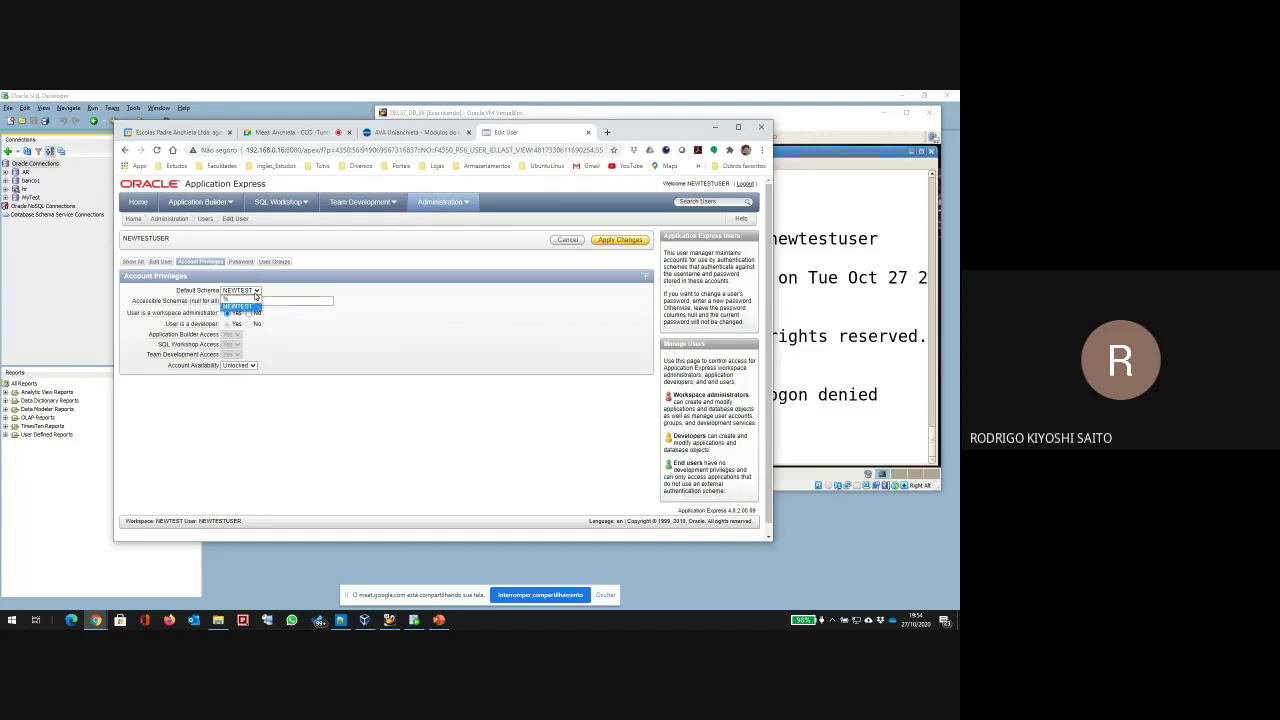
click(255, 297)
click(247, 366)
click(249, 368)
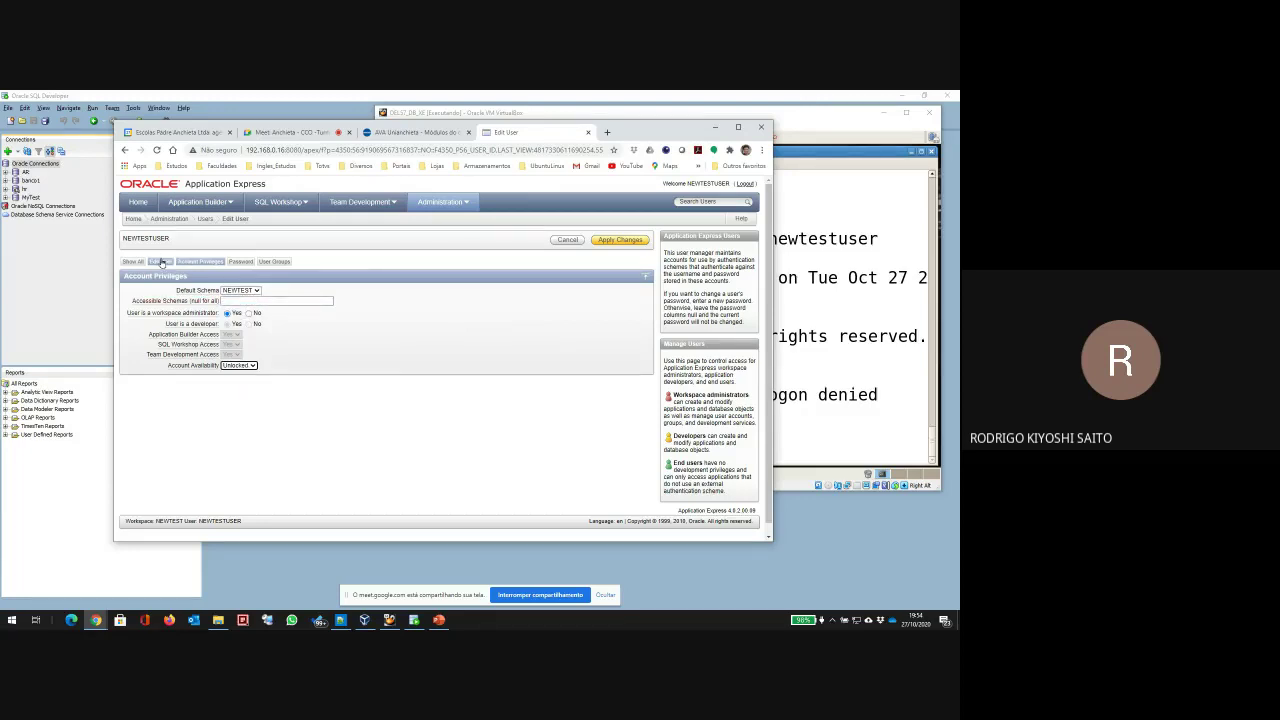
click(160, 261)
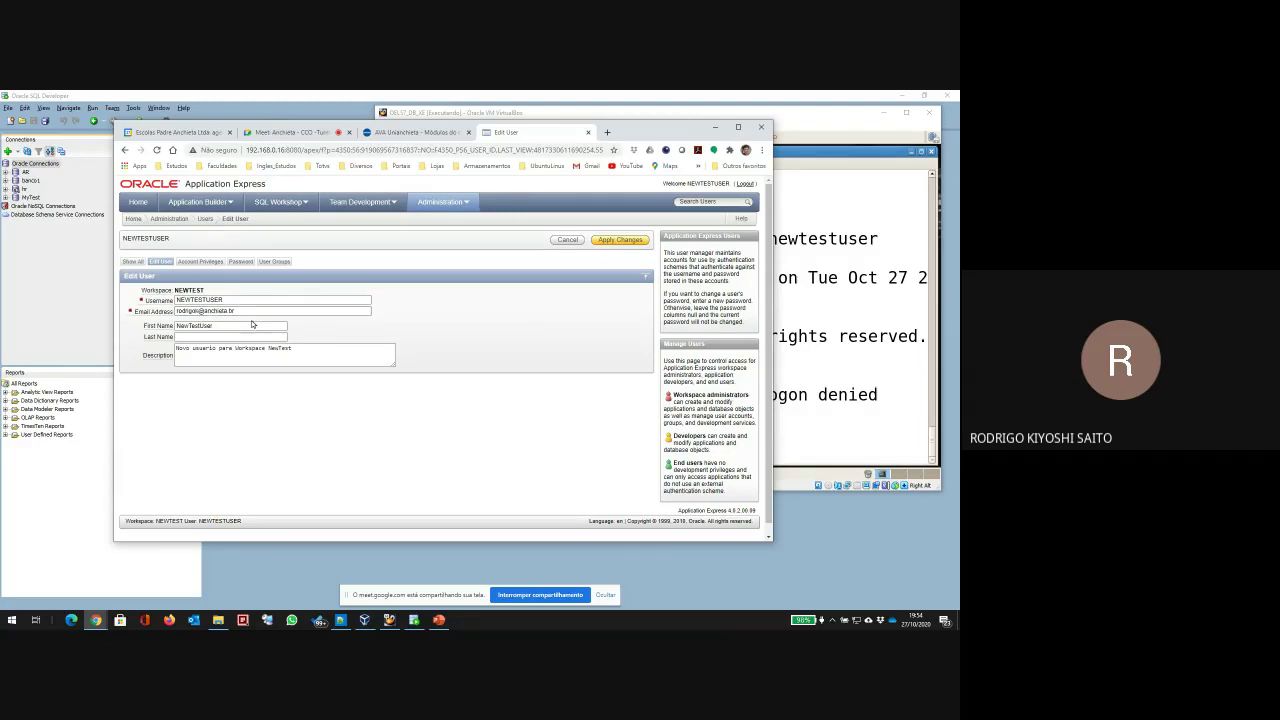
Step: View the Password and User Groups sections, then show all account sections together
click(242, 263)
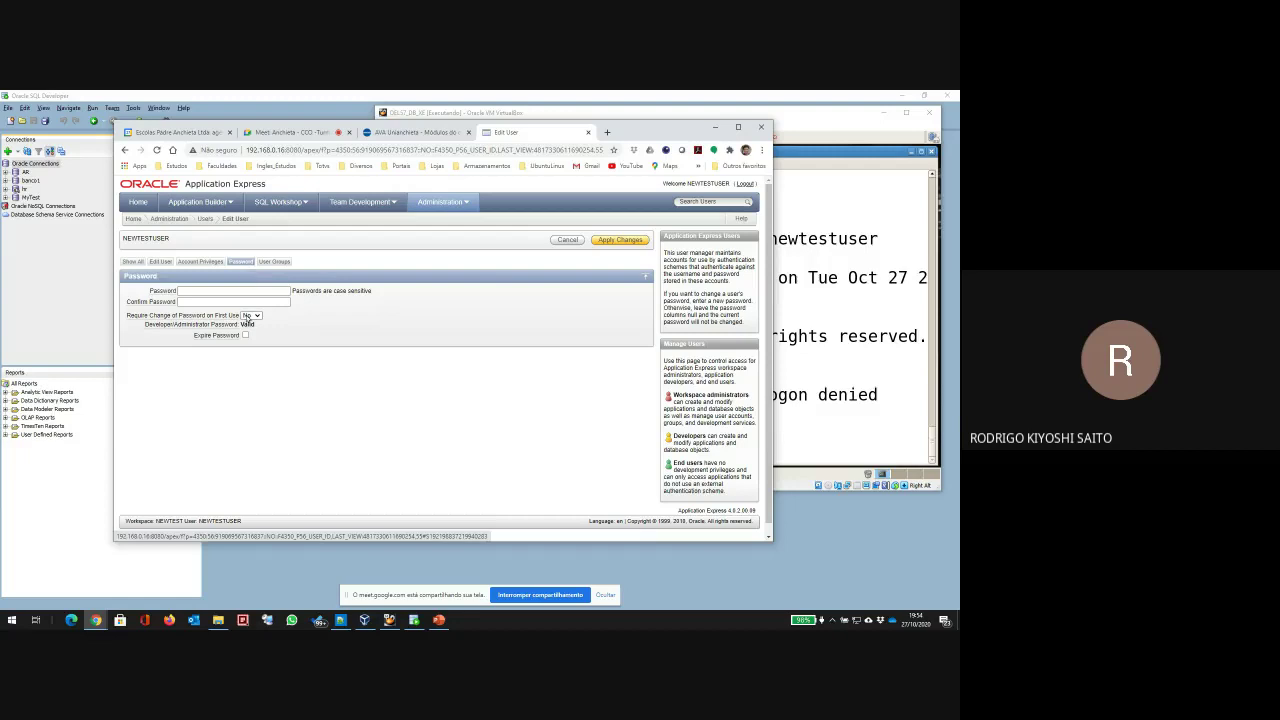
click(273, 262)
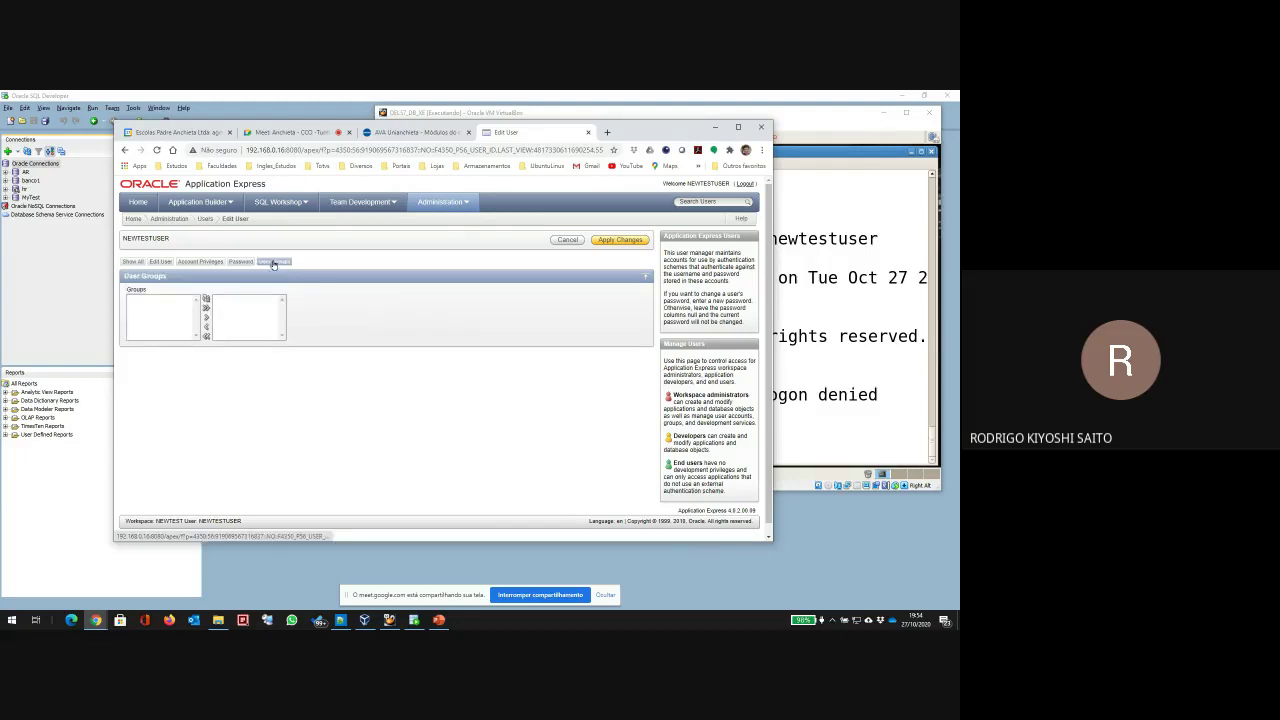
click(133, 261)
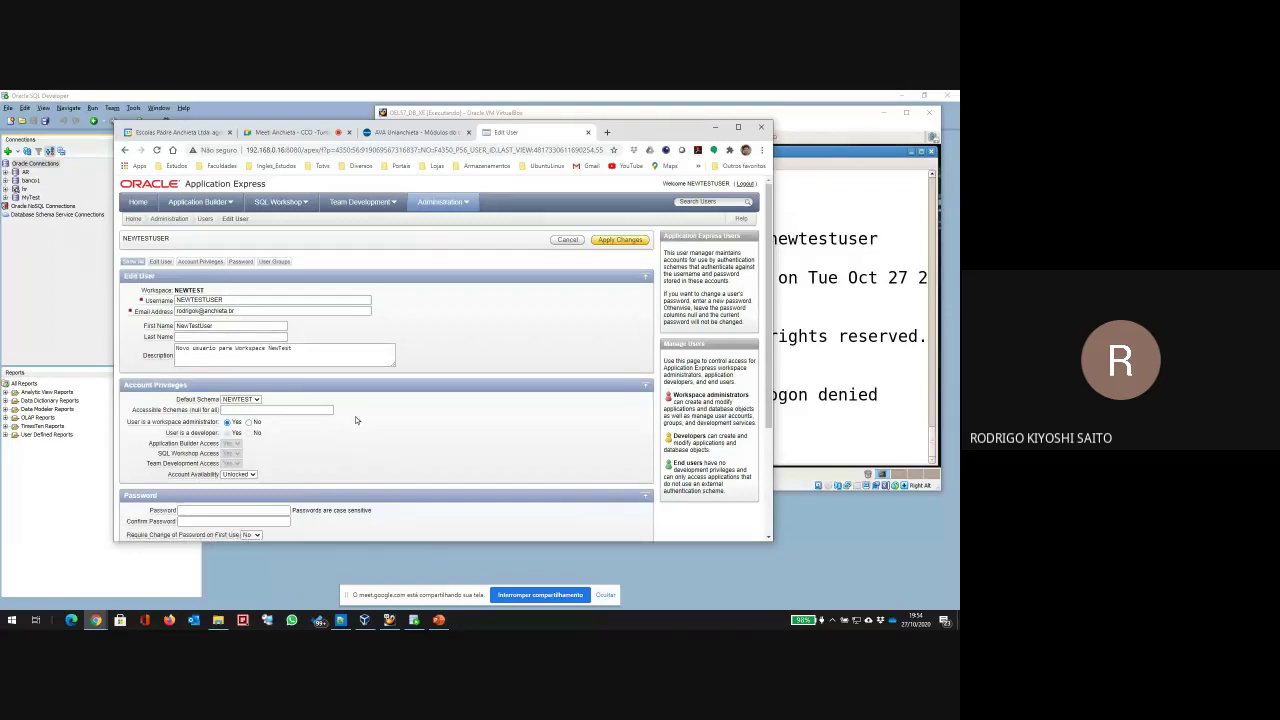
scroll(355, 420, down, 3)
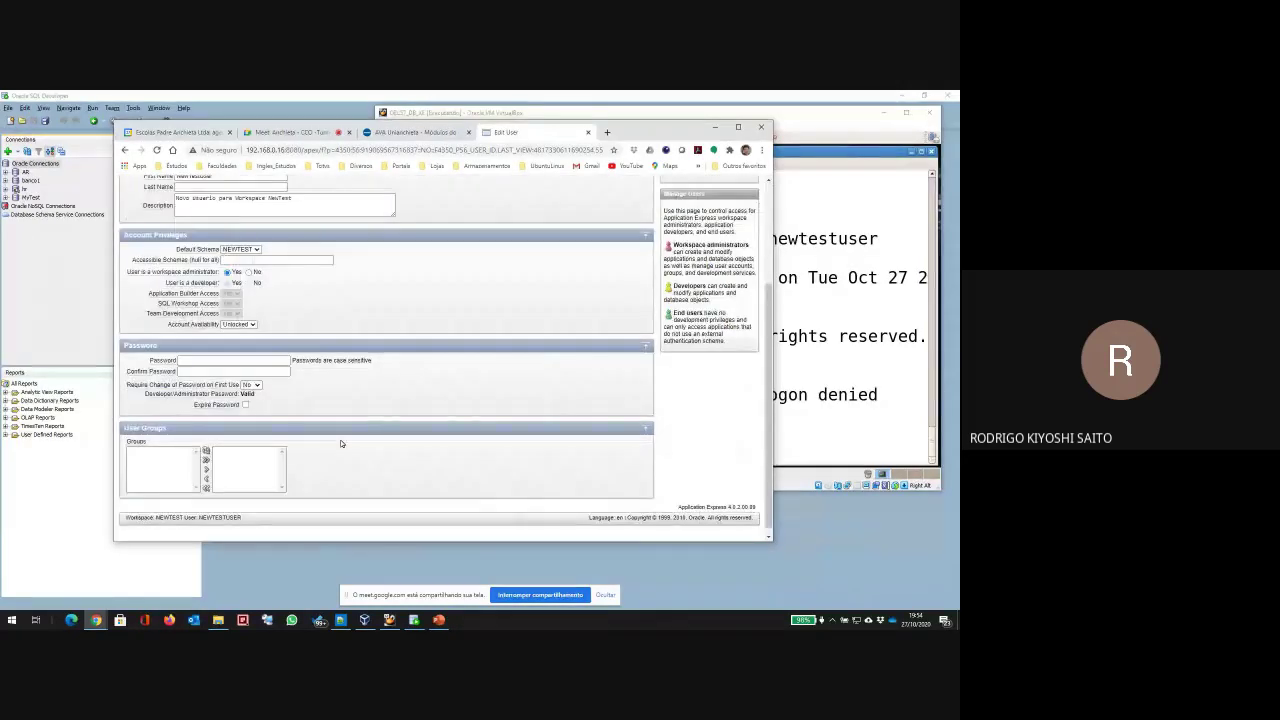
scroll(340, 443, down, 1)
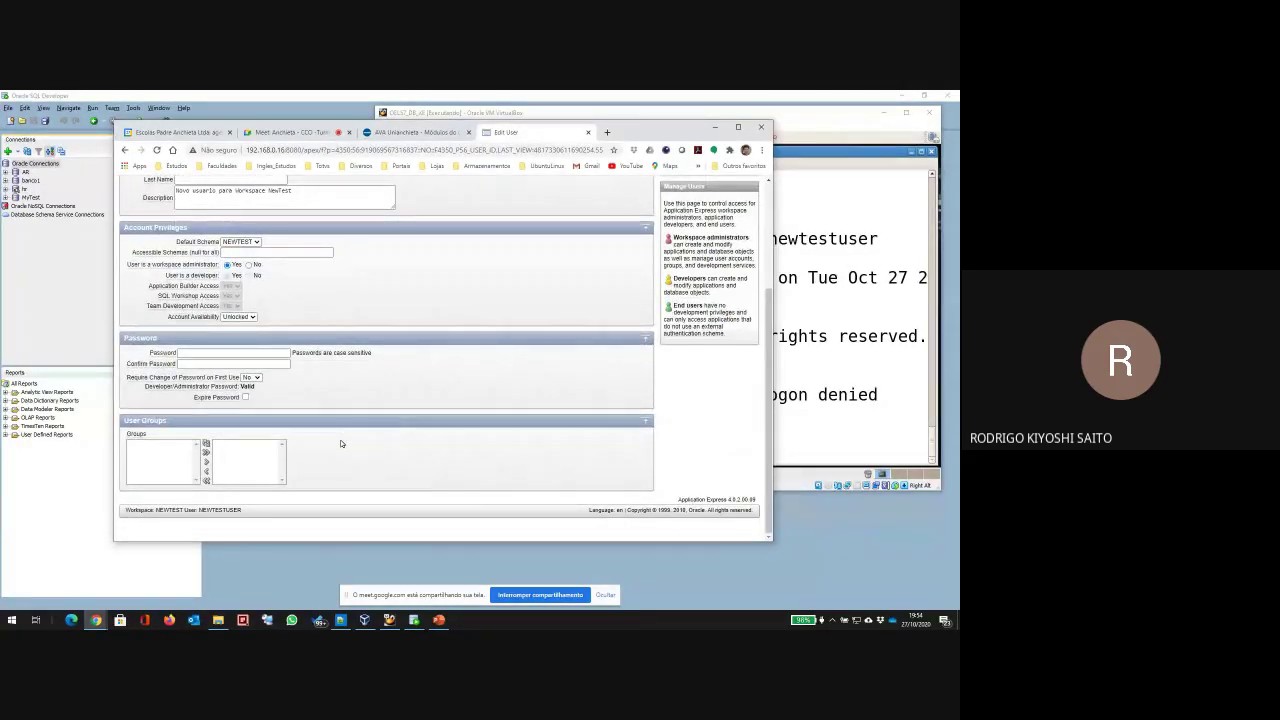
scroll(340, 443, up, 3)
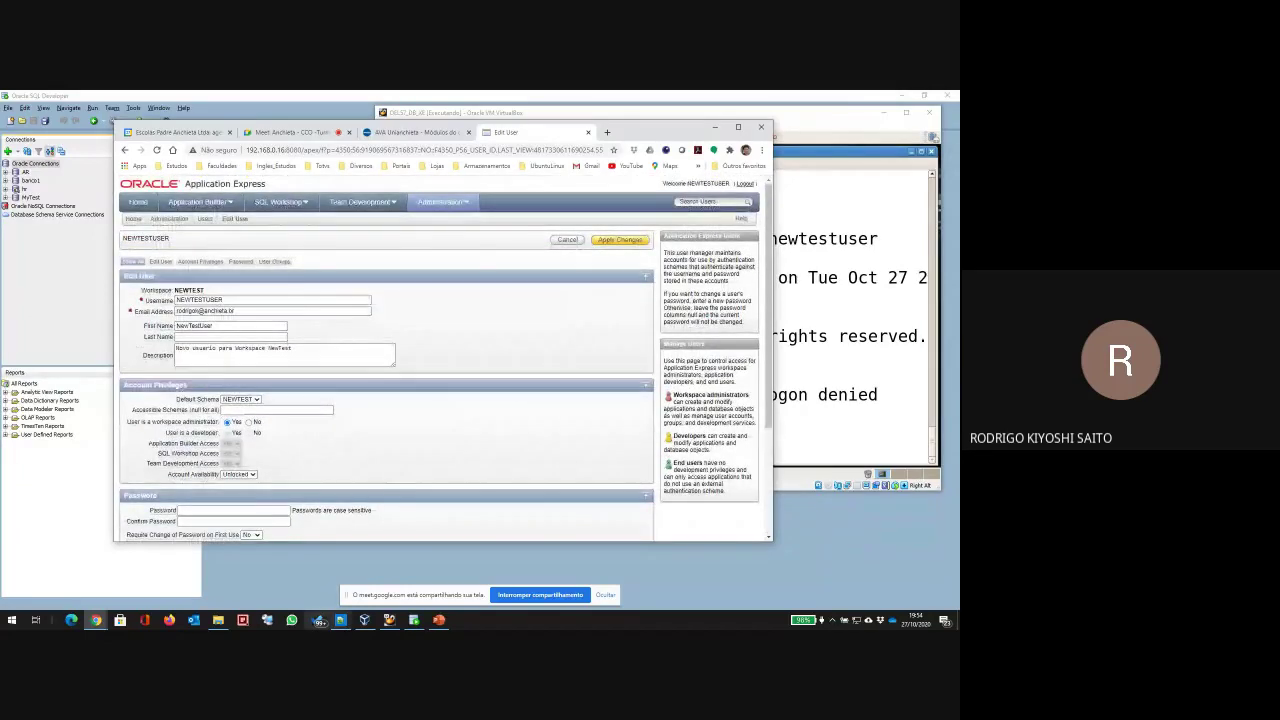
click(438, 620)
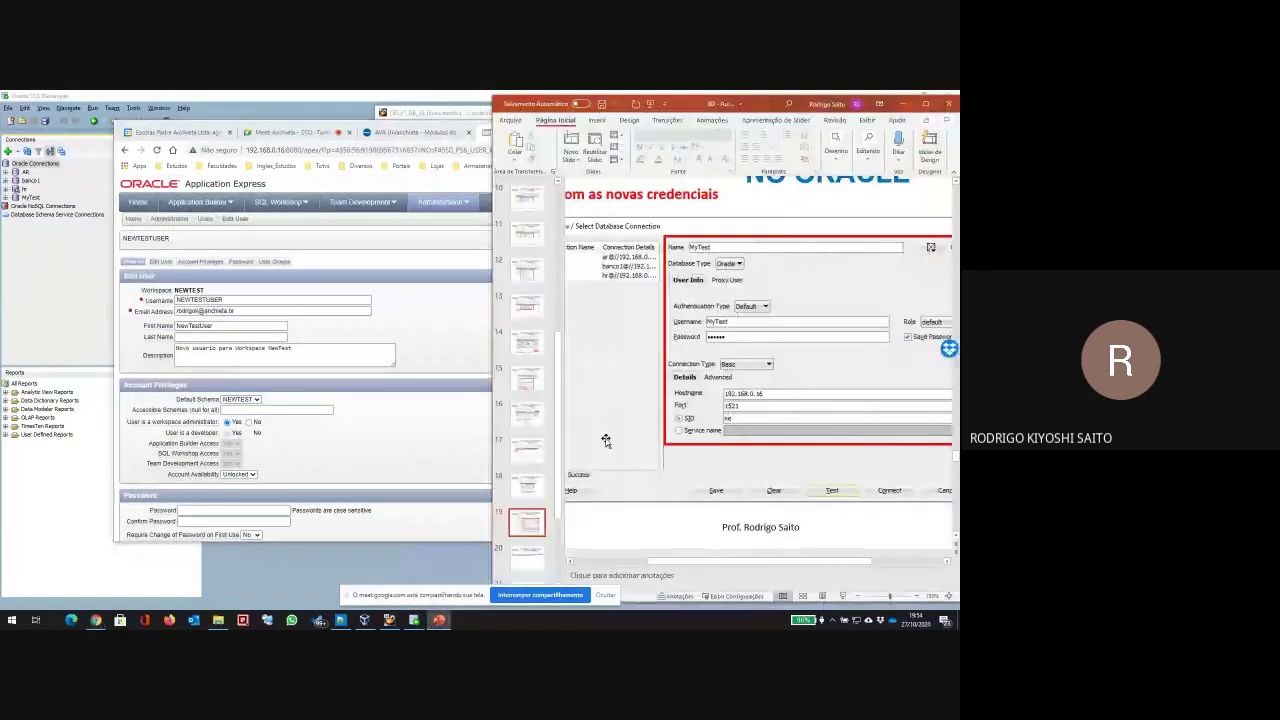
Step: Zoom out on slide 20 and review slides 20–24 on creating users and granting permissions
click(526, 556)
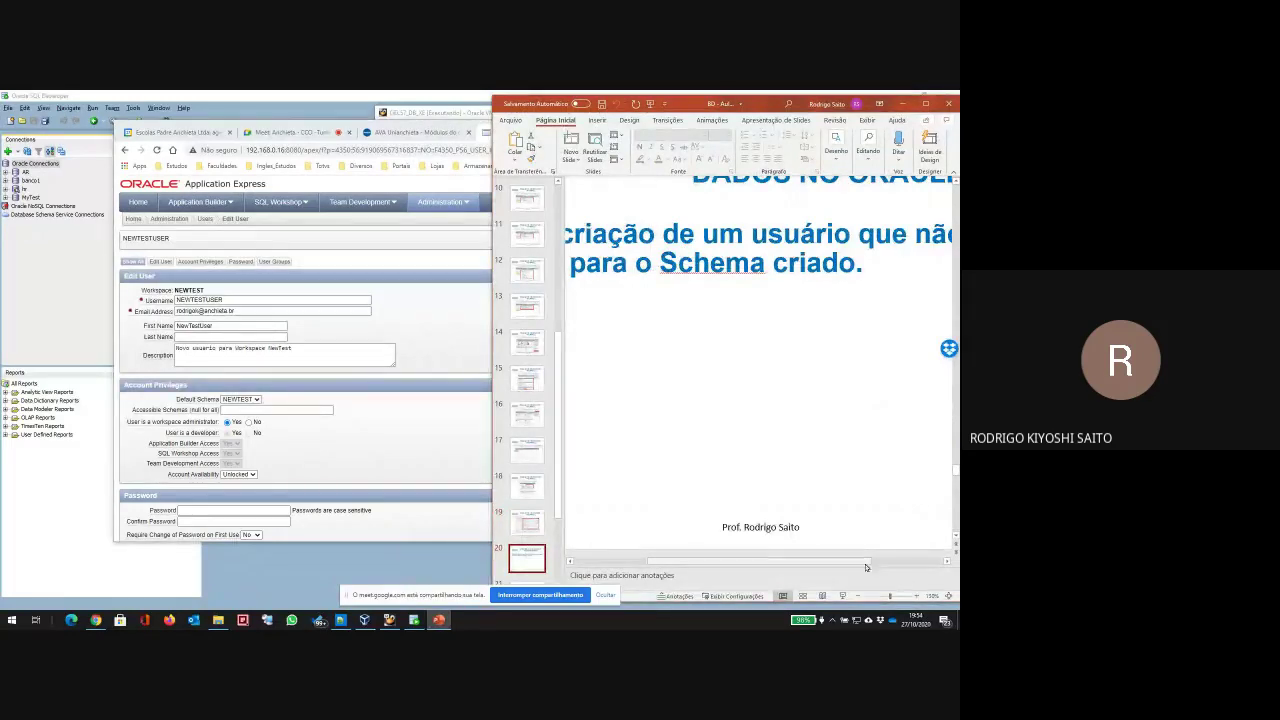
click(858, 596)
click(858, 596)
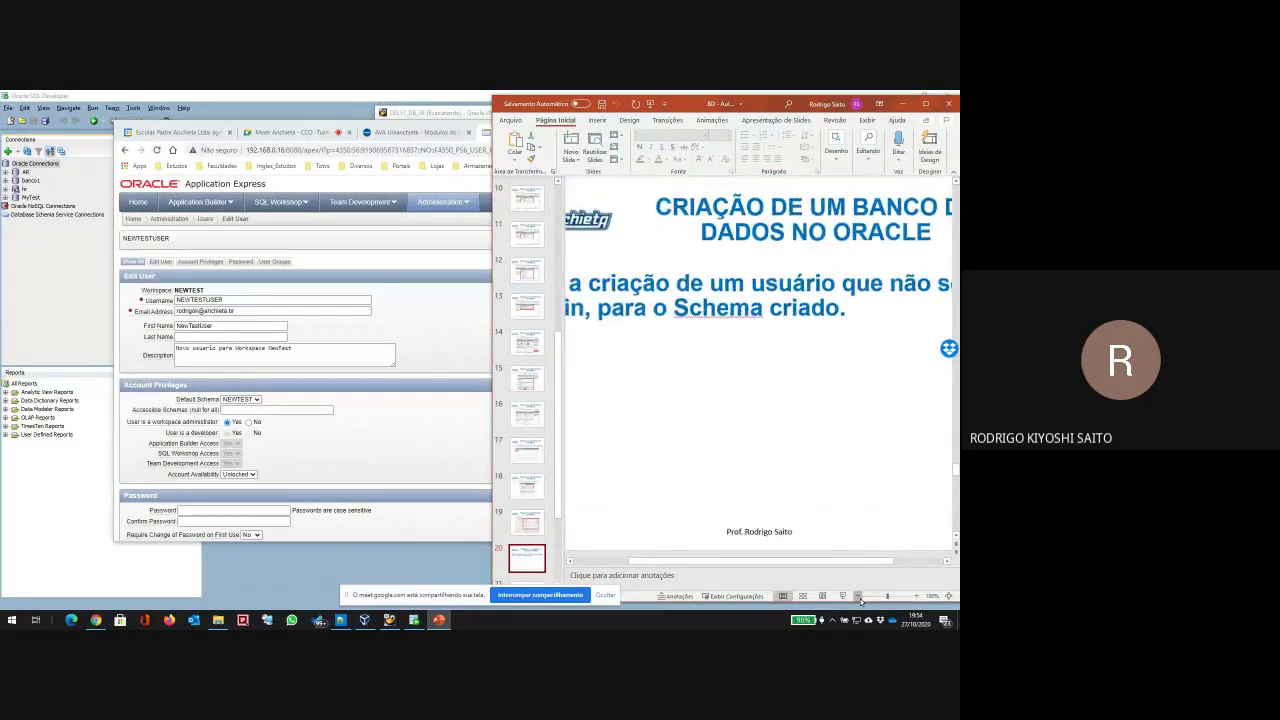
click(858, 596)
click(858, 596)
click(858, 596)
scroll(529, 526, down, 2)
key(Down)
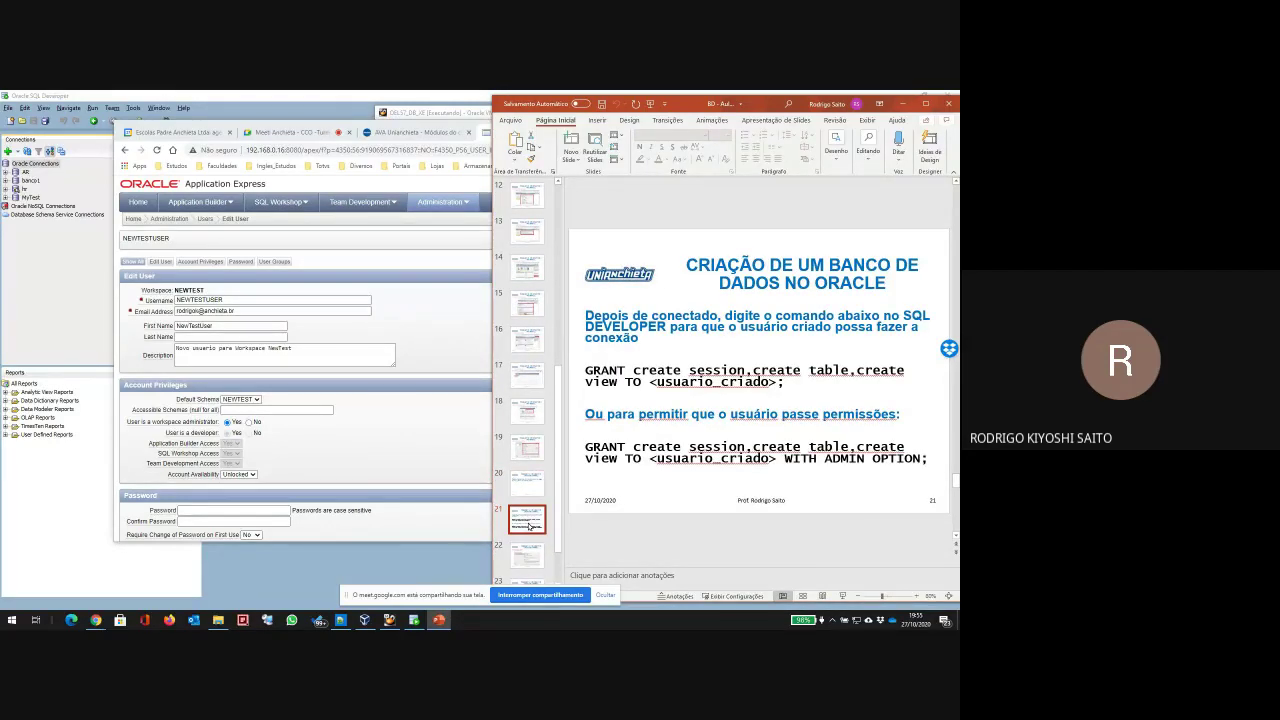
key(Down)
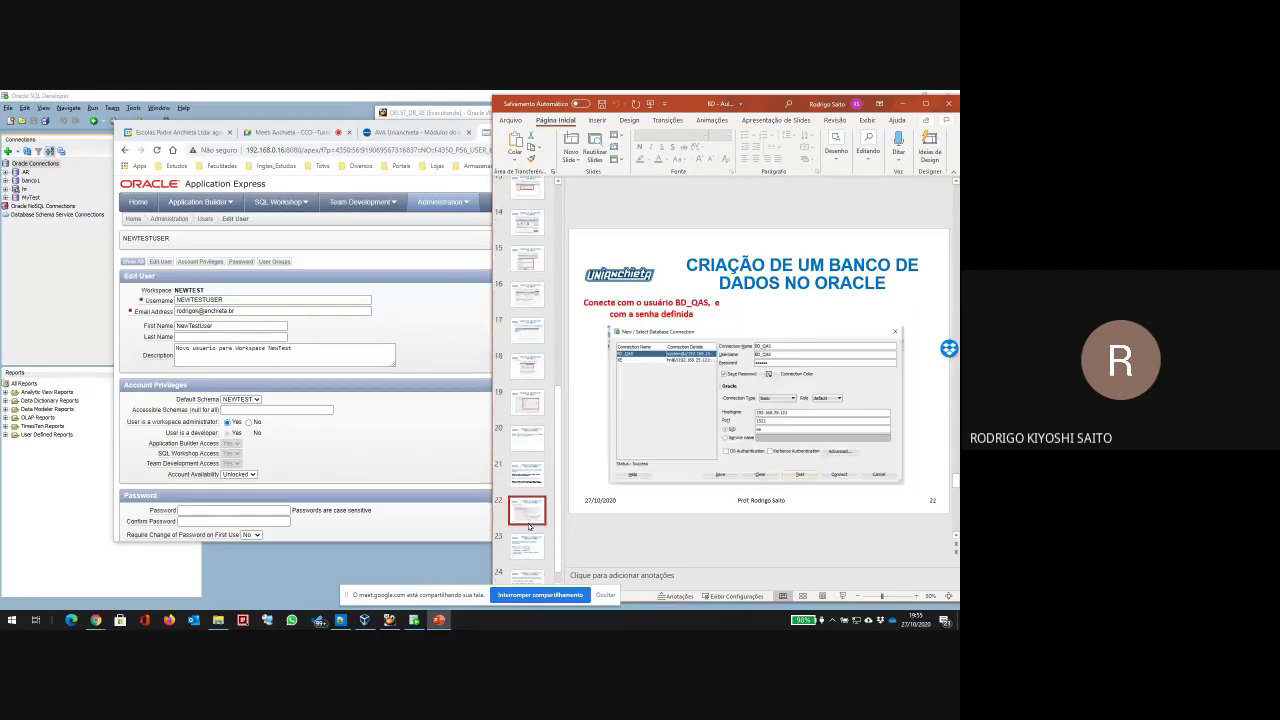
key(Down)
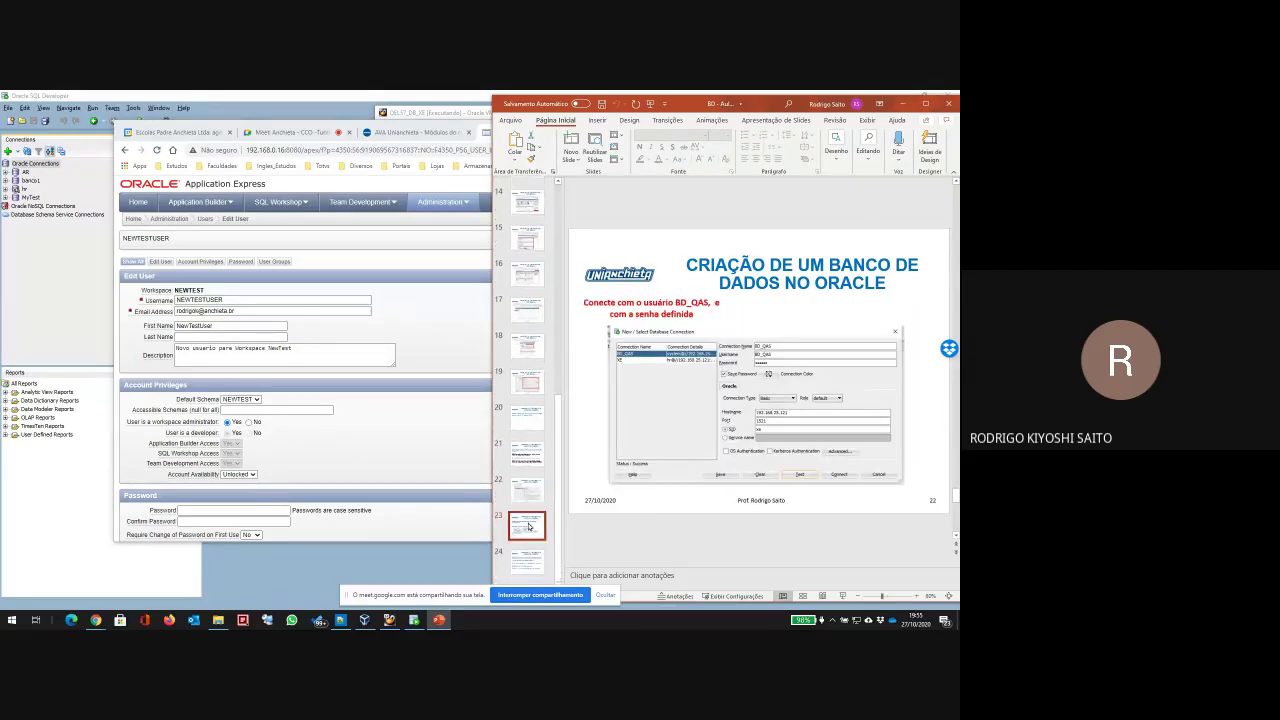
key(Down)
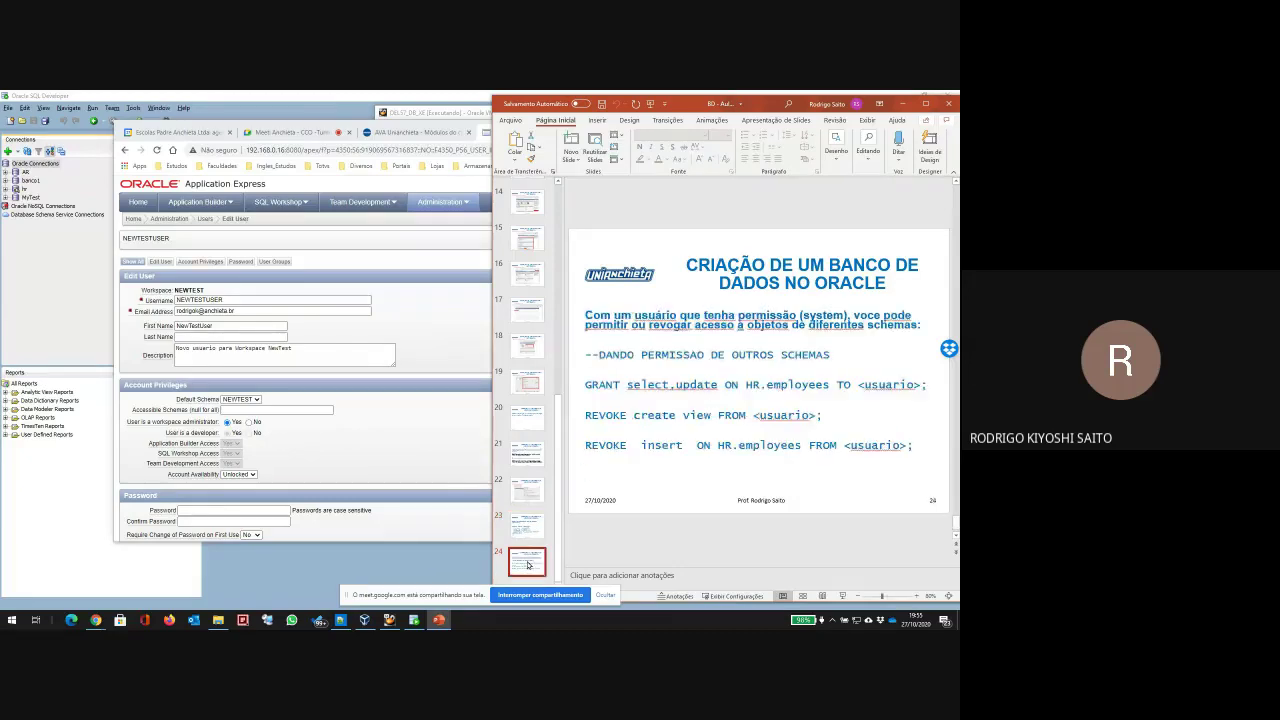
Step: Return to slide 19 with the connection credentials and bring SQL Developer's connection dialog forward
click(529, 421)
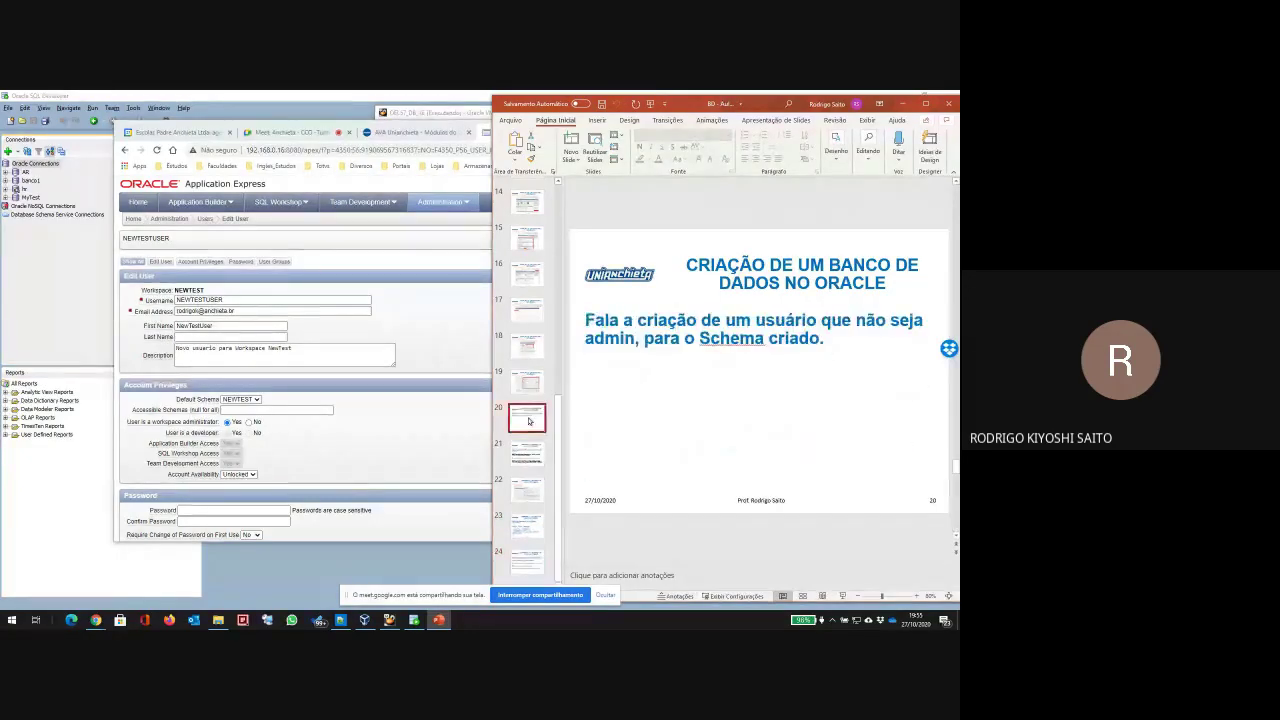
click(529, 388)
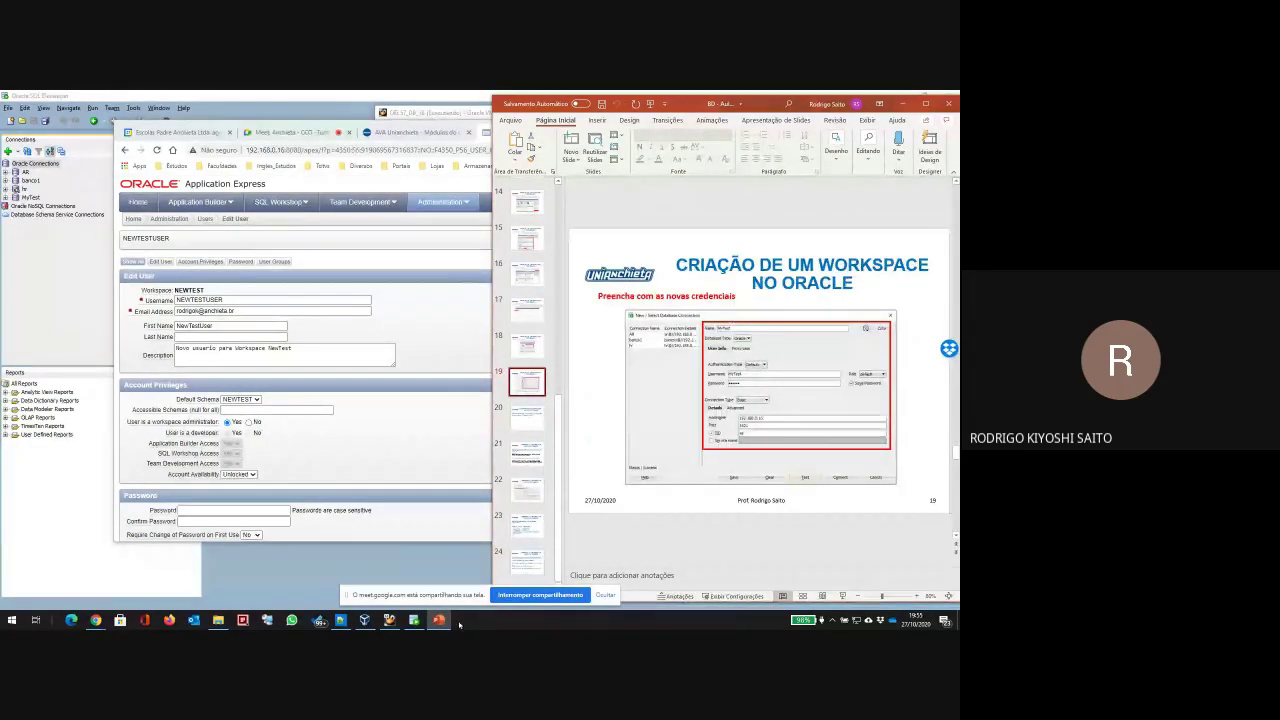
click(414, 620)
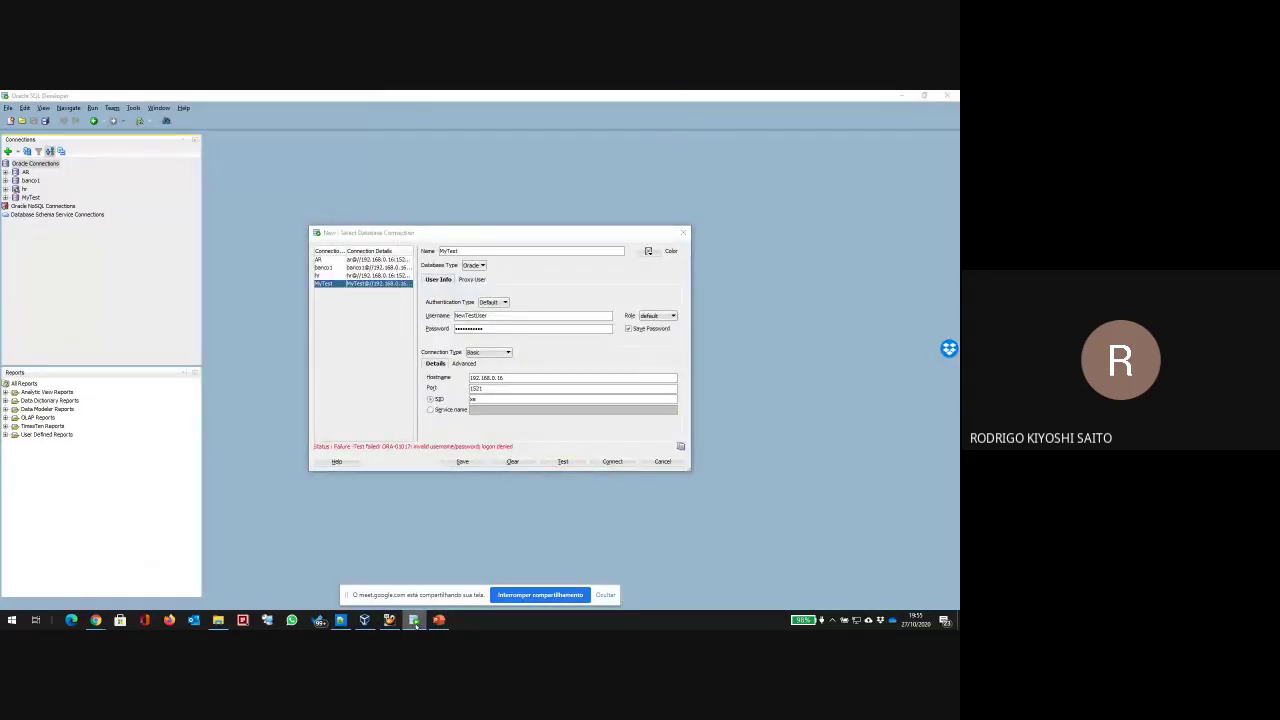
Step: In the VM terminal, log into SQL*Plus as hr, then quit
click(389, 620)
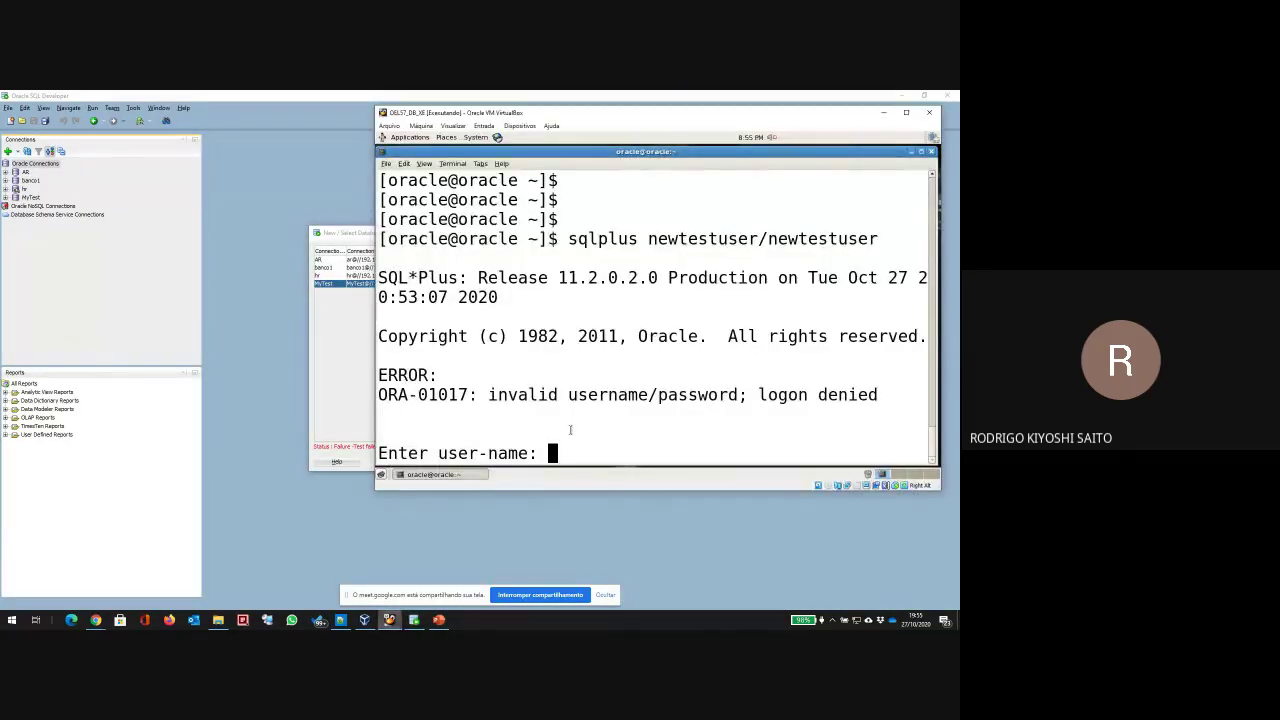
text(hr)
key(Return)
key(Return)
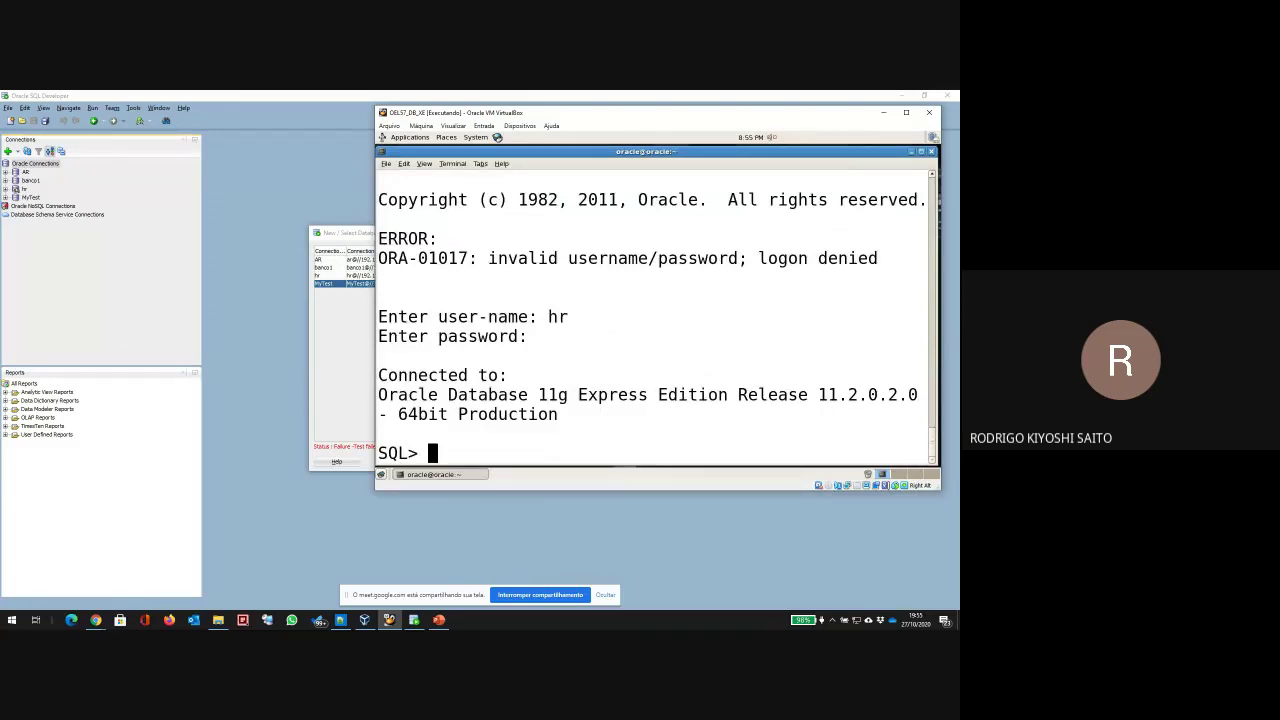
text(quit)
key(Return)
Step: Edit the recalled sqlplus command to log in as MyTest with its password, then quit
key(Up)
key(BackSpace)
key(BackSpace)
key(BackSpace)
key(BackSpace)
key(BackSpace)
key(BackSpace)
key(BackSpace)
key(BackSpace)
key(BackSpace)
key(BackSpace)
key(BackSpace)
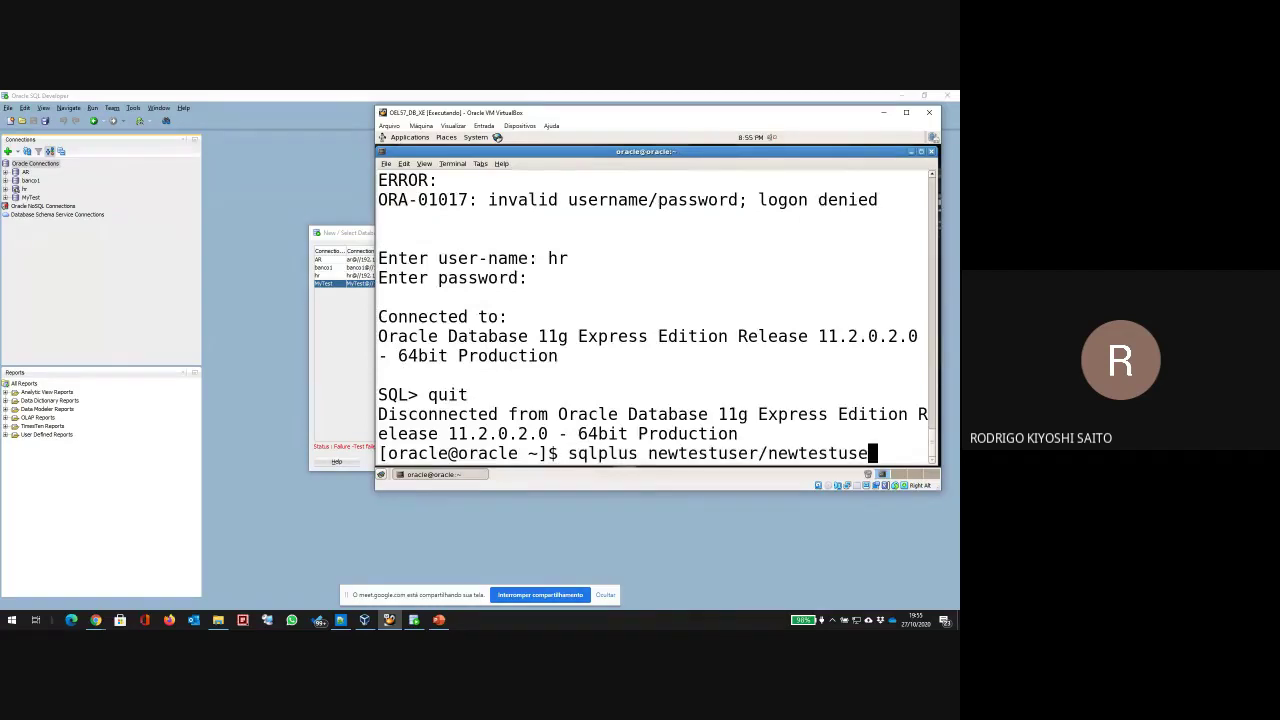
key(BackSpace)
key(BackSpace)
key(BackSpace)
key(BackSpace)
key(BackSpace)
key(BackSpace)
key(BackSpace)
key(BackSpace)
key(BackSpace)
key(BackSpace)
key(BackSpace)
key(BackSpace)
text(M)
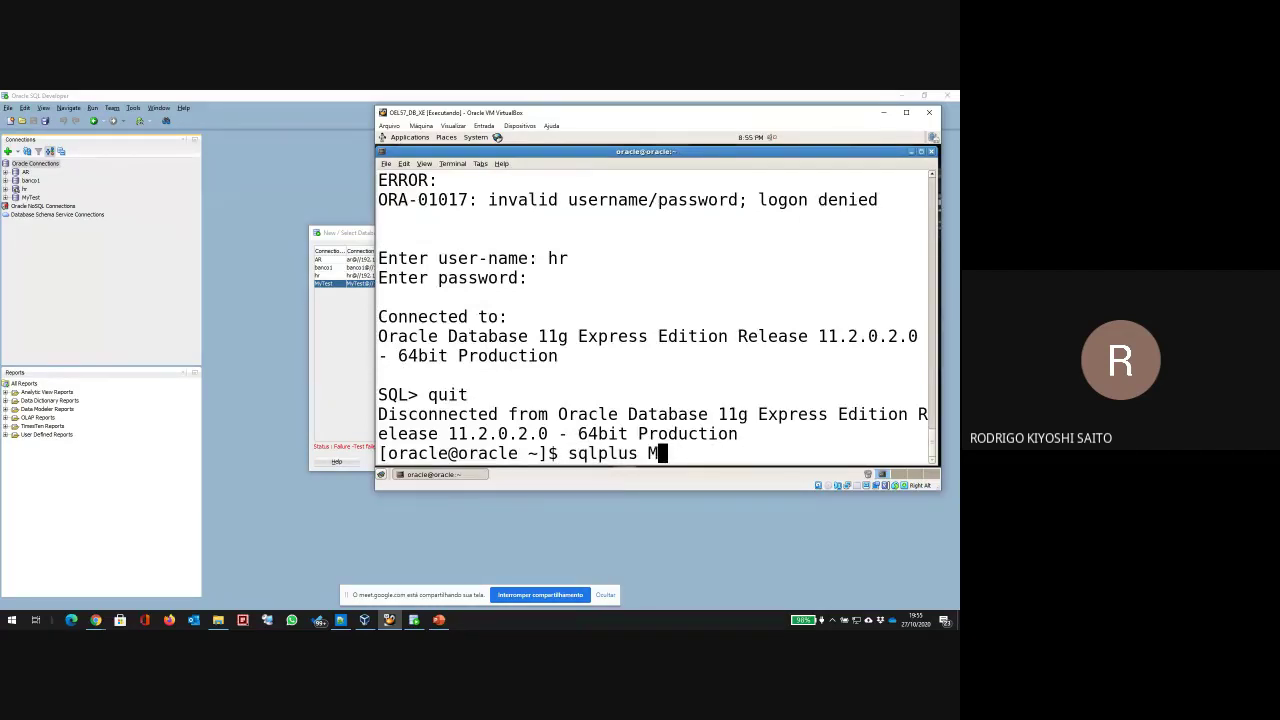
text(yTestMyTest)
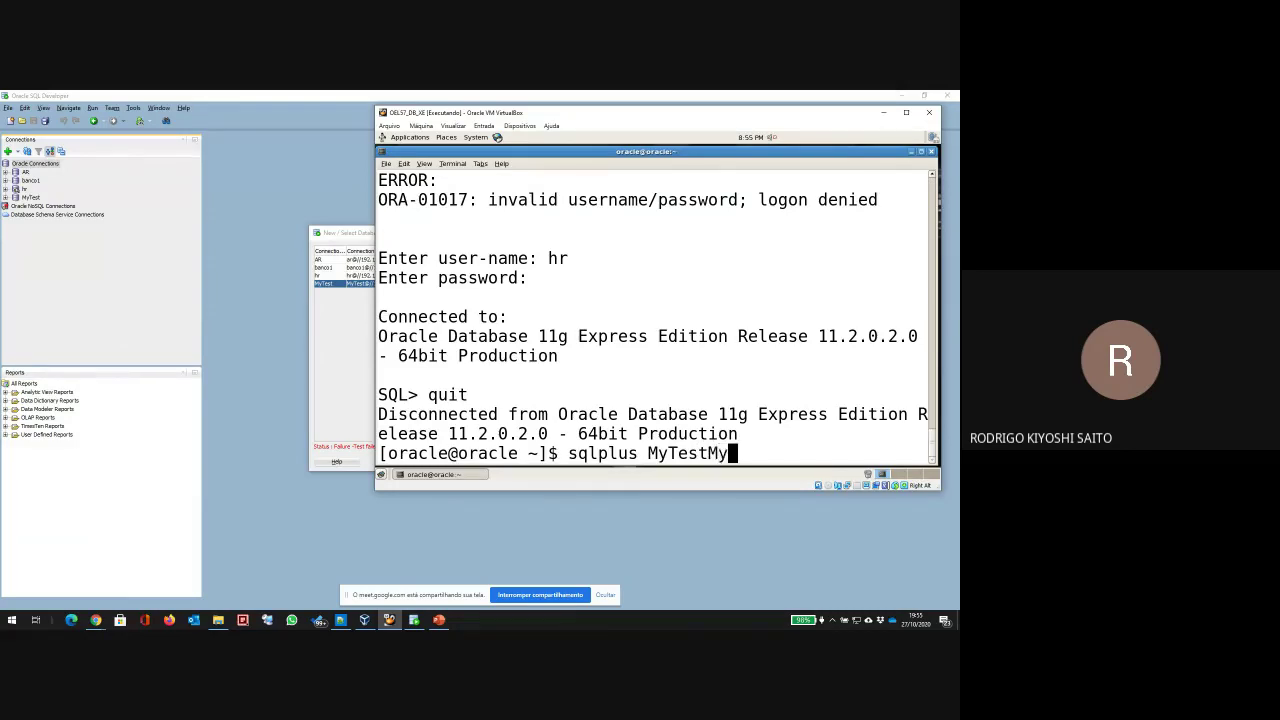
key(Left)
key(Left)
key(Left)
key(Left)
key(Left)
key(Left)
text(/)
key(Return)
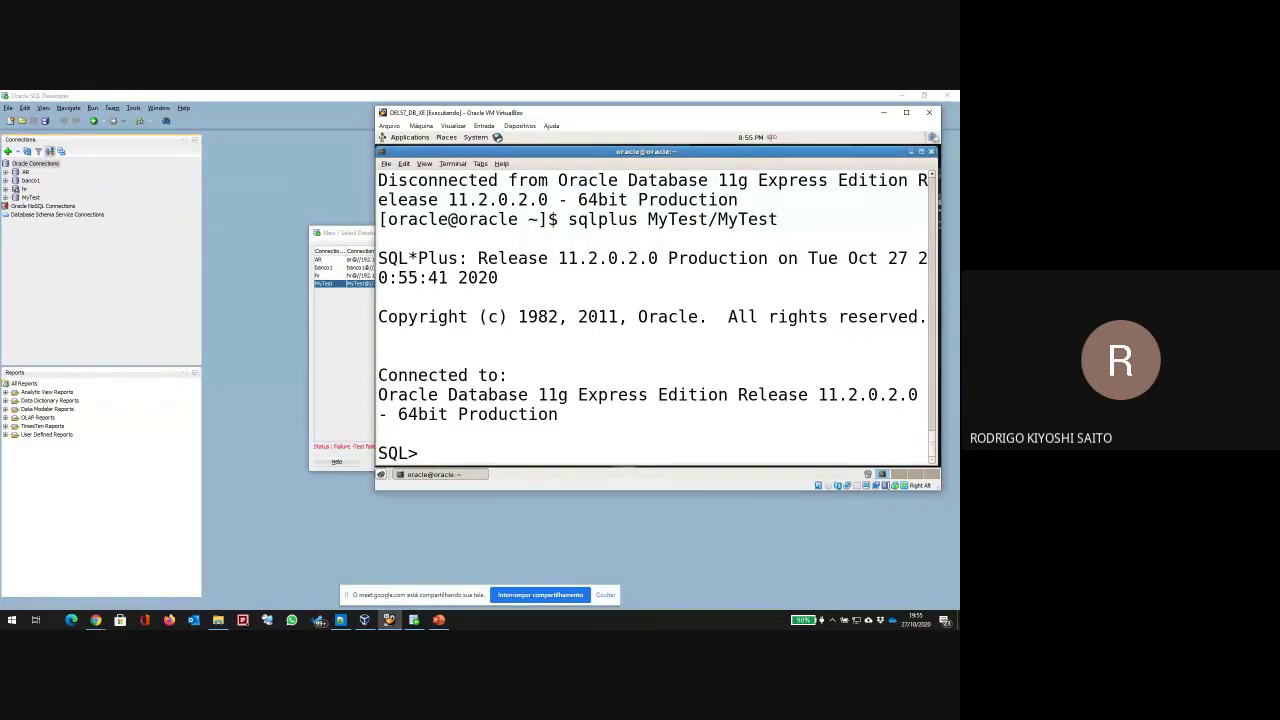
text(quit)
key(Return)
Step: Run sqlplus as NewTestUser with its password, which is still denied with ORA-01017
key(Up)
key(BackSpace)
key(BackSpace)
key(BackSpace)
key(BackSpace)
key(BackSpace)
key(BackSpace)
key(BackSpace)
key(BackSpace)
key(BackSpace)
key(BackSpace)
key(BackSpace)
key(BackSpace)
key(BackSpace)
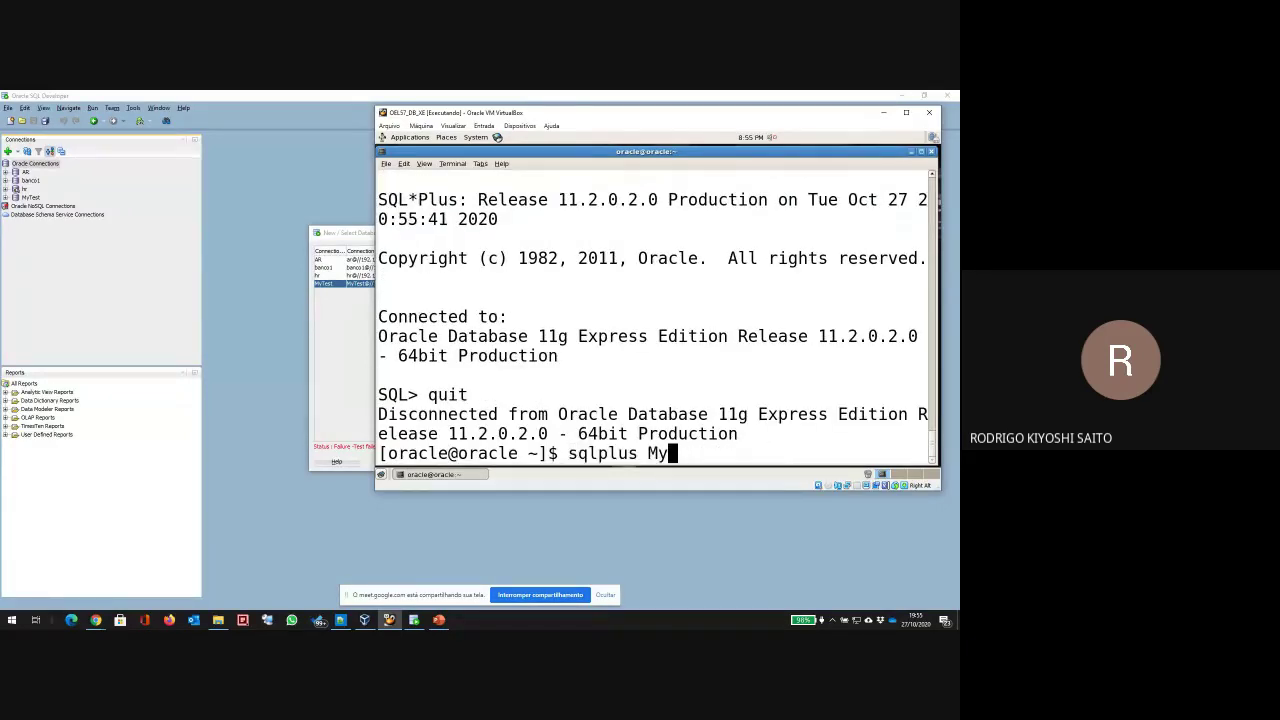
text(Newtest)
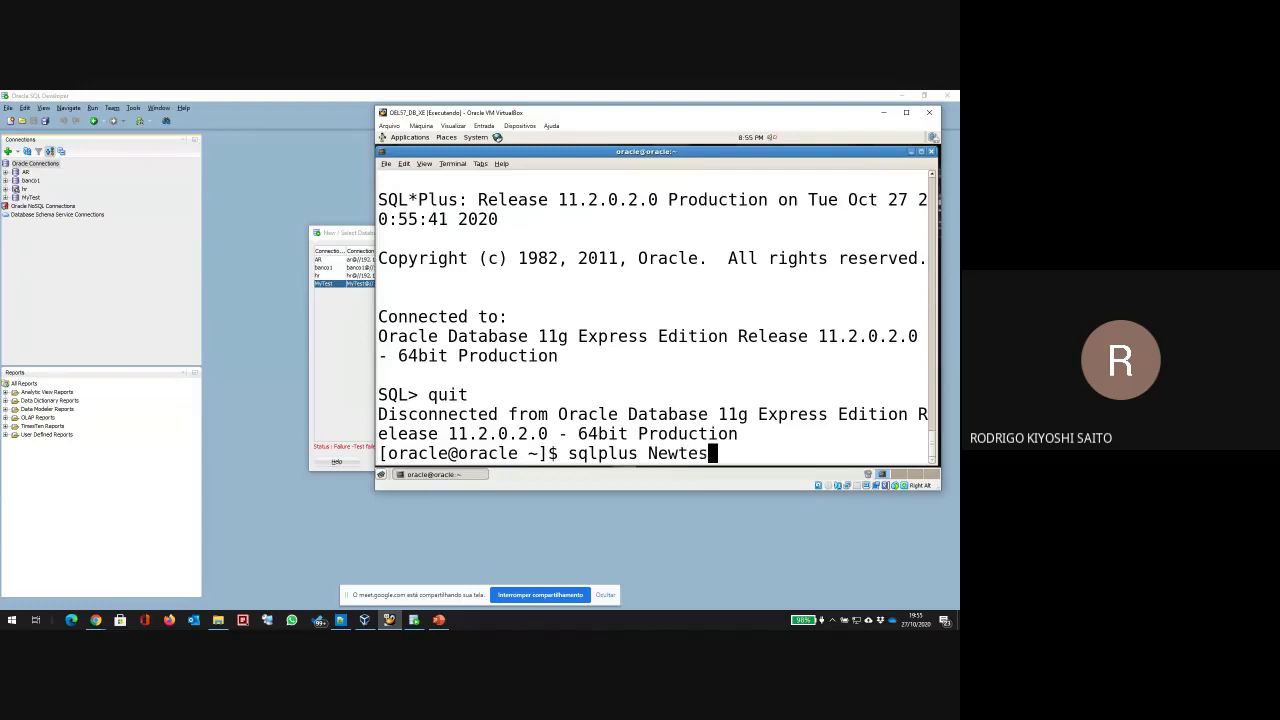
key(BackSpace)
key(BackSpace)
key(BackSpace)
key(BackSpace)
text(TestUser/newtestuser)
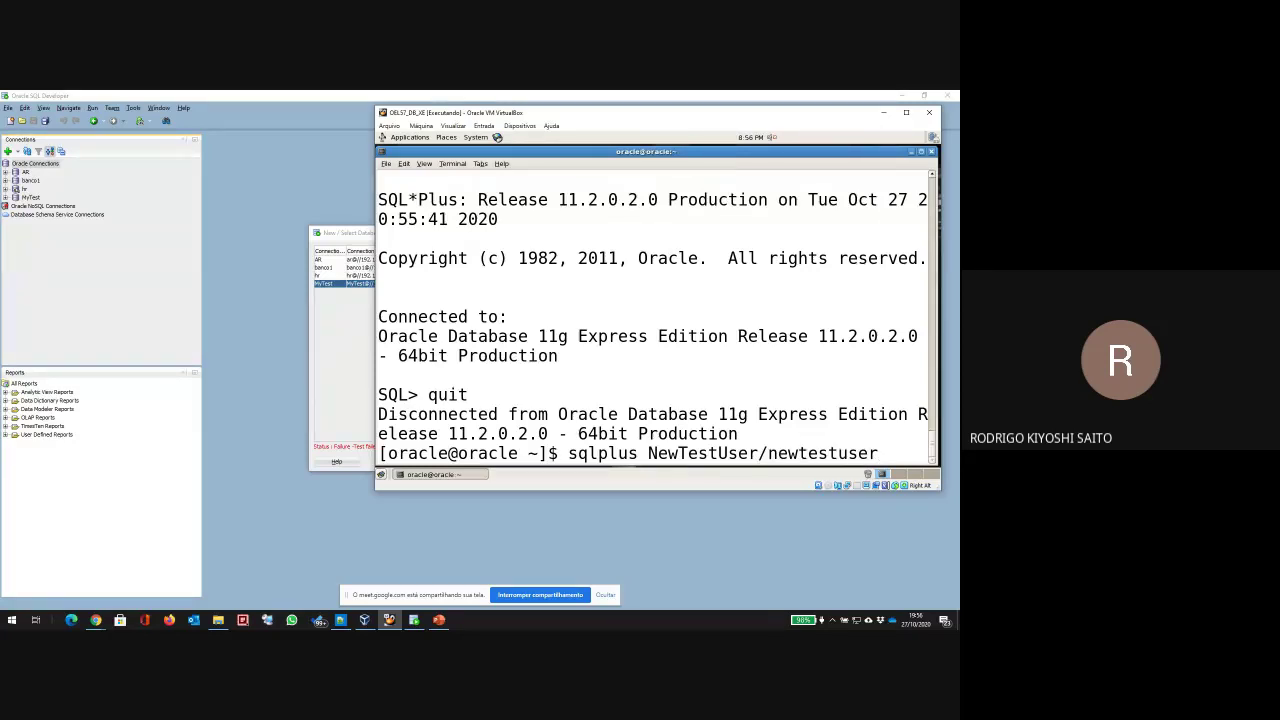
key(Return)
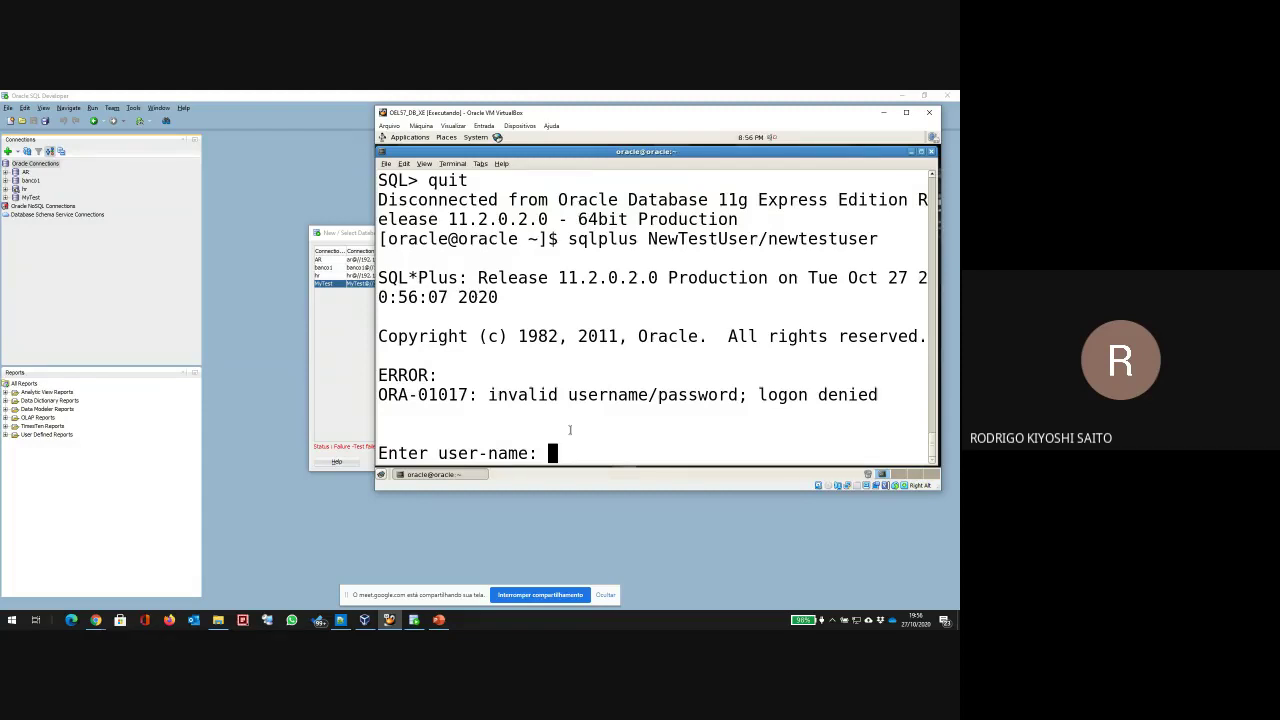
click(95, 620)
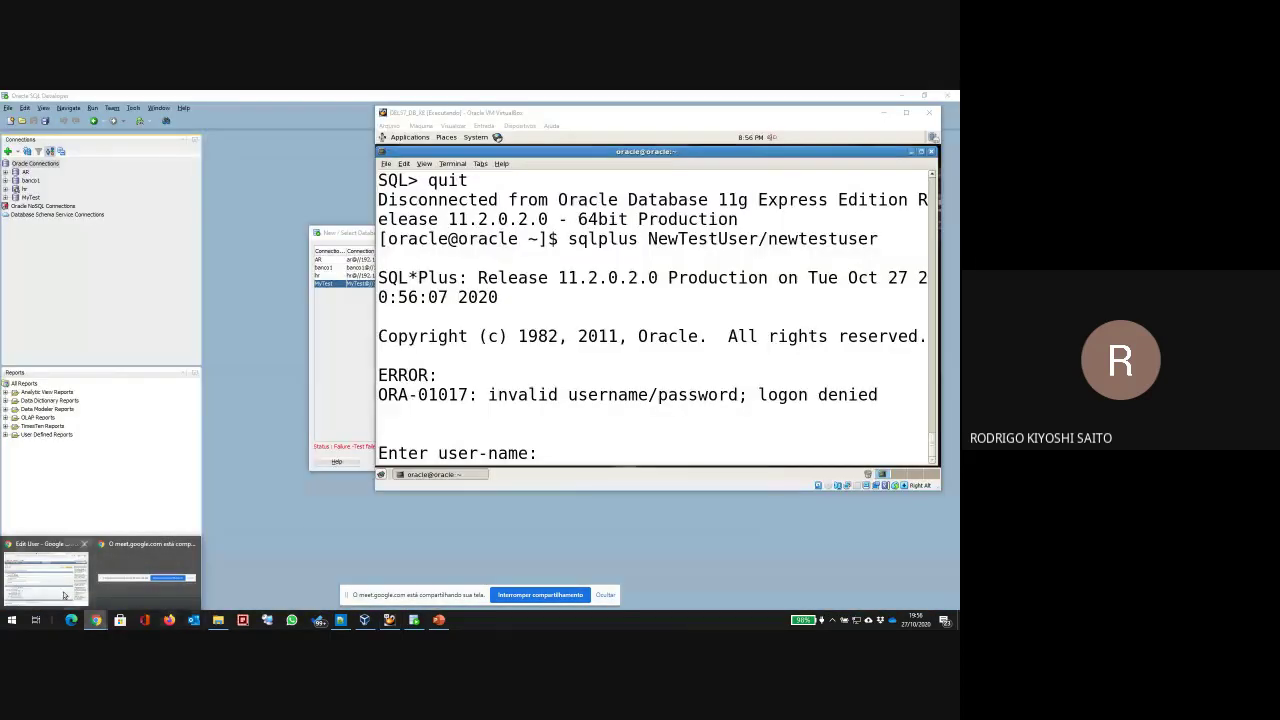
Step: Enter and confirm a new password for NEWTESTUSER, keep Require Change at No, and apply changes
click(45, 575)
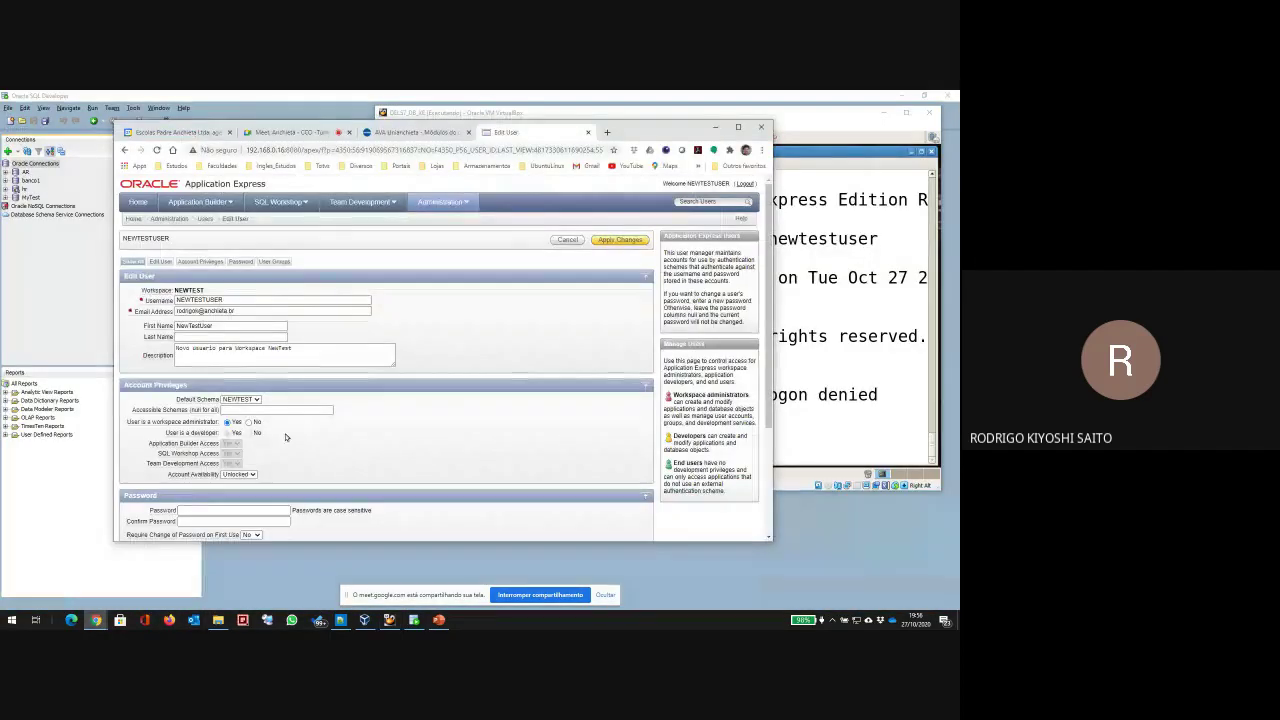
scroll(252, 398, down, 3)
click(240, 360)
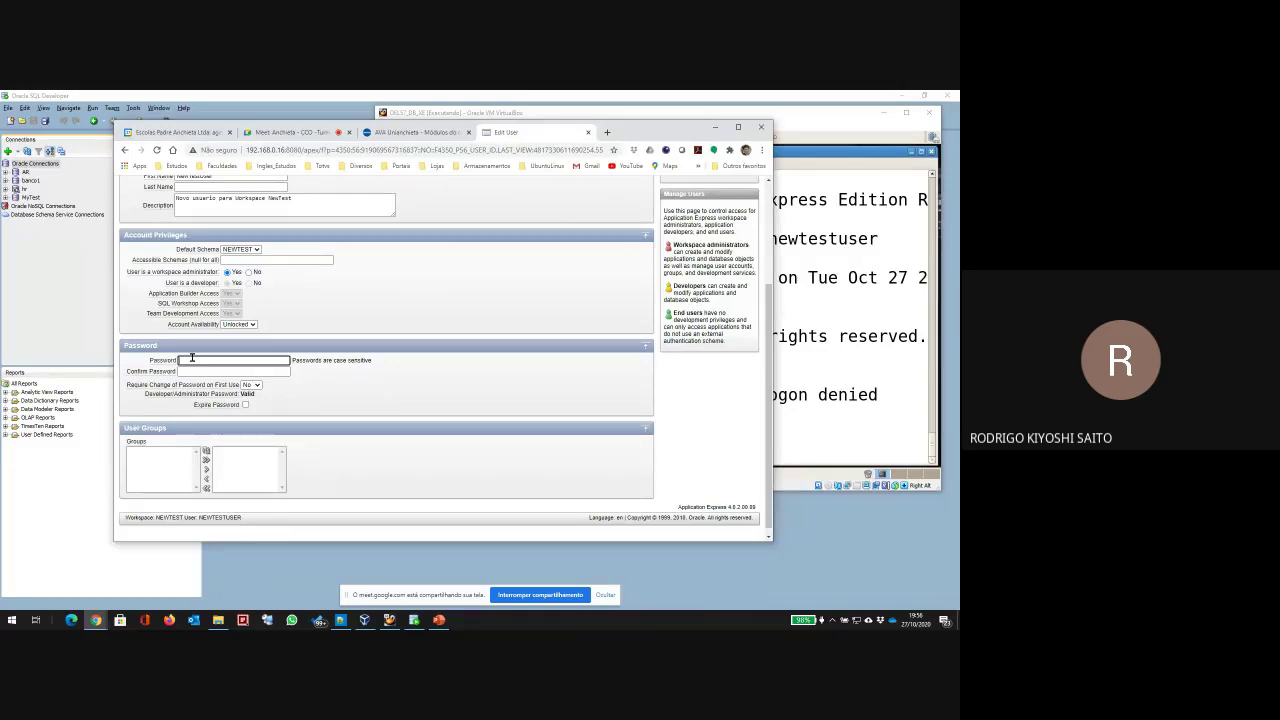
text(o)
key(Tab)
text(o)
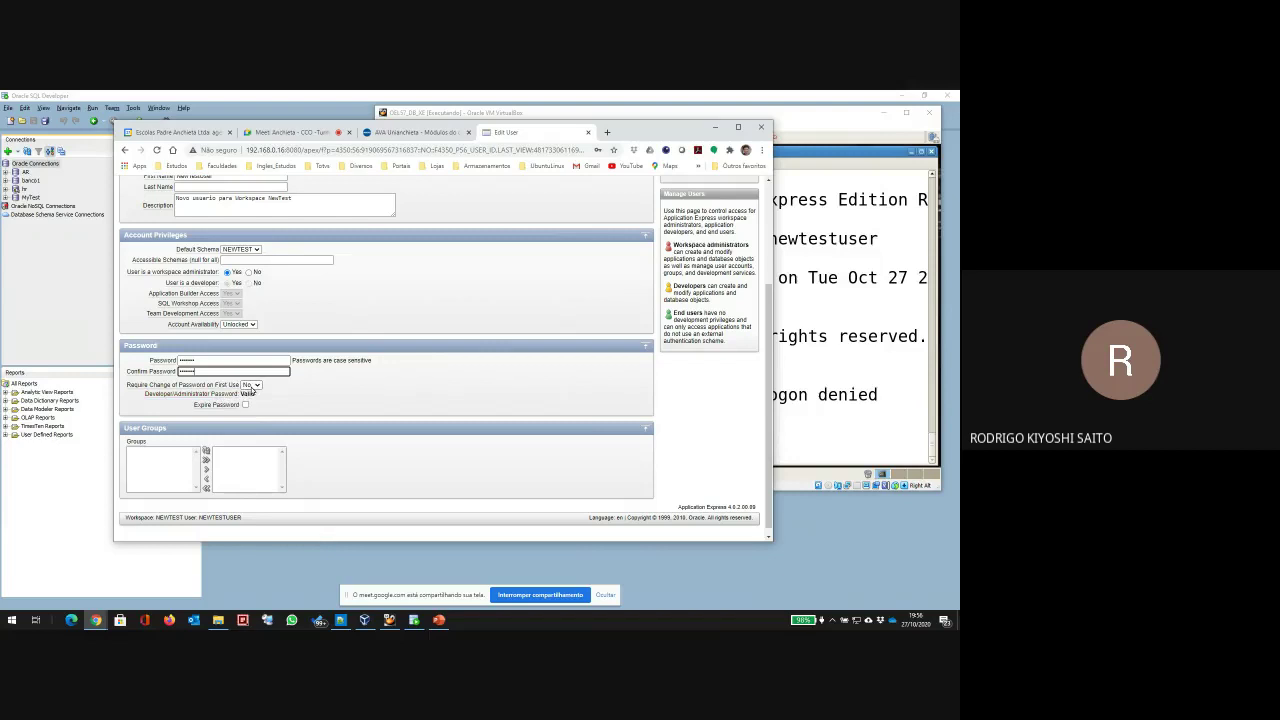
click(251, 385)
click(250, 402)
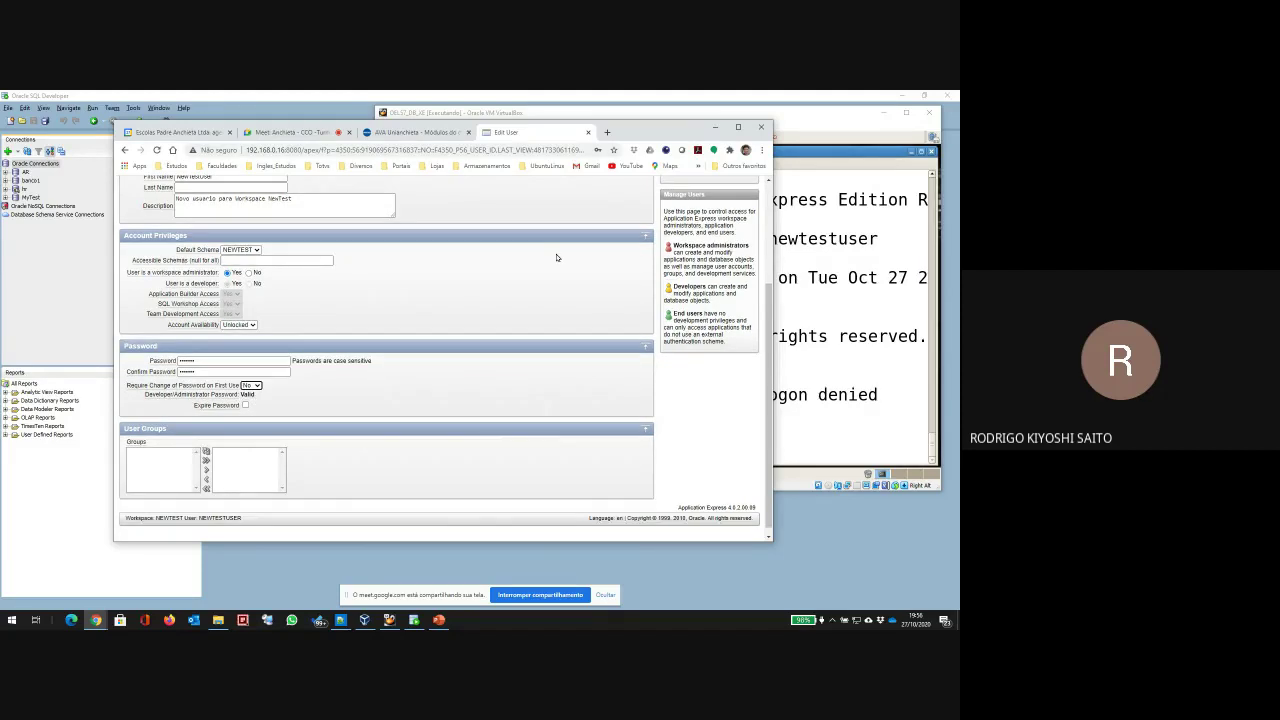
scroll(557, 257, up, 3)
click(621, 242)
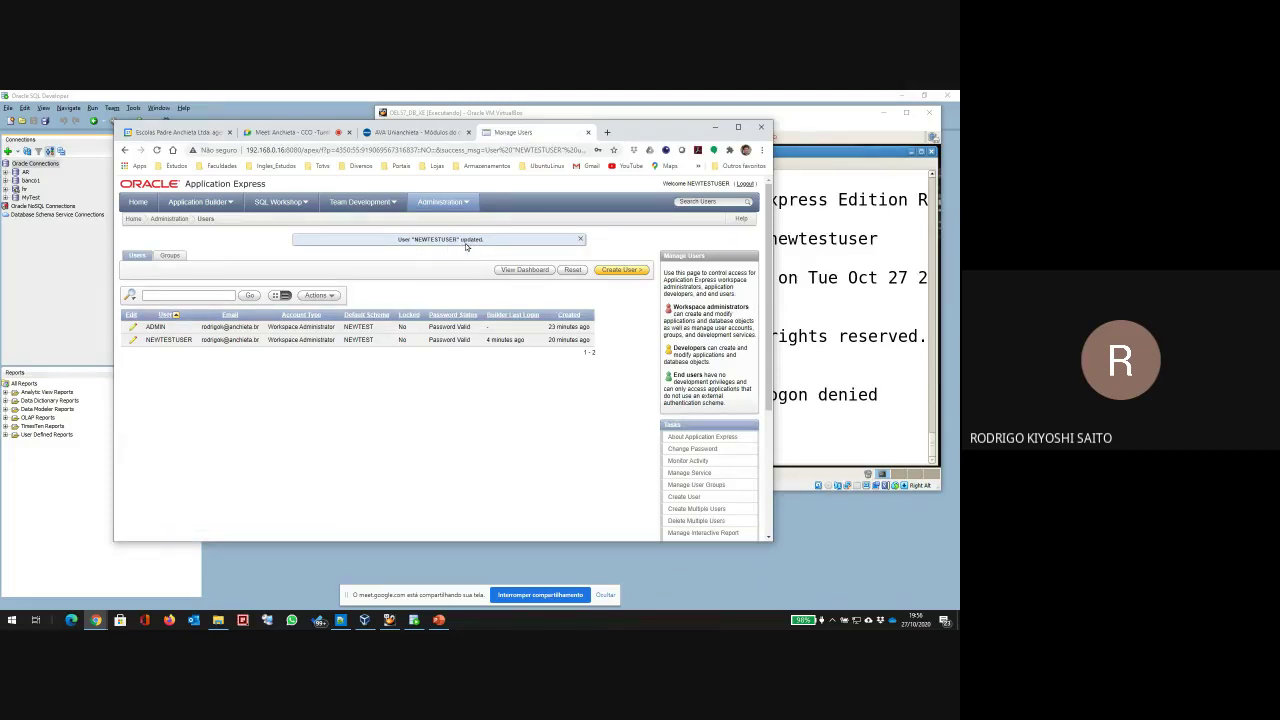
click(825, 443)
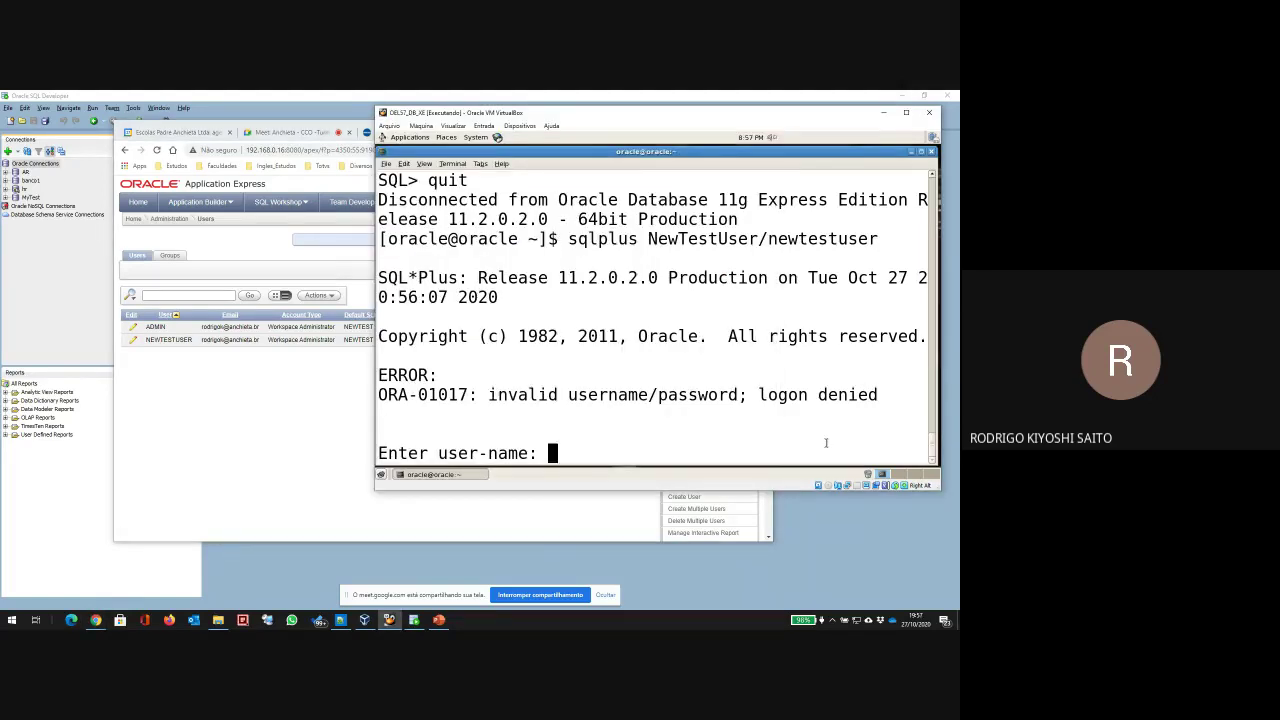
Step: Retry the SQL*Plus login as NewTestUser, getting ORA-12532, then reopen NEWTESTUSER's Edit User page
key(Return)
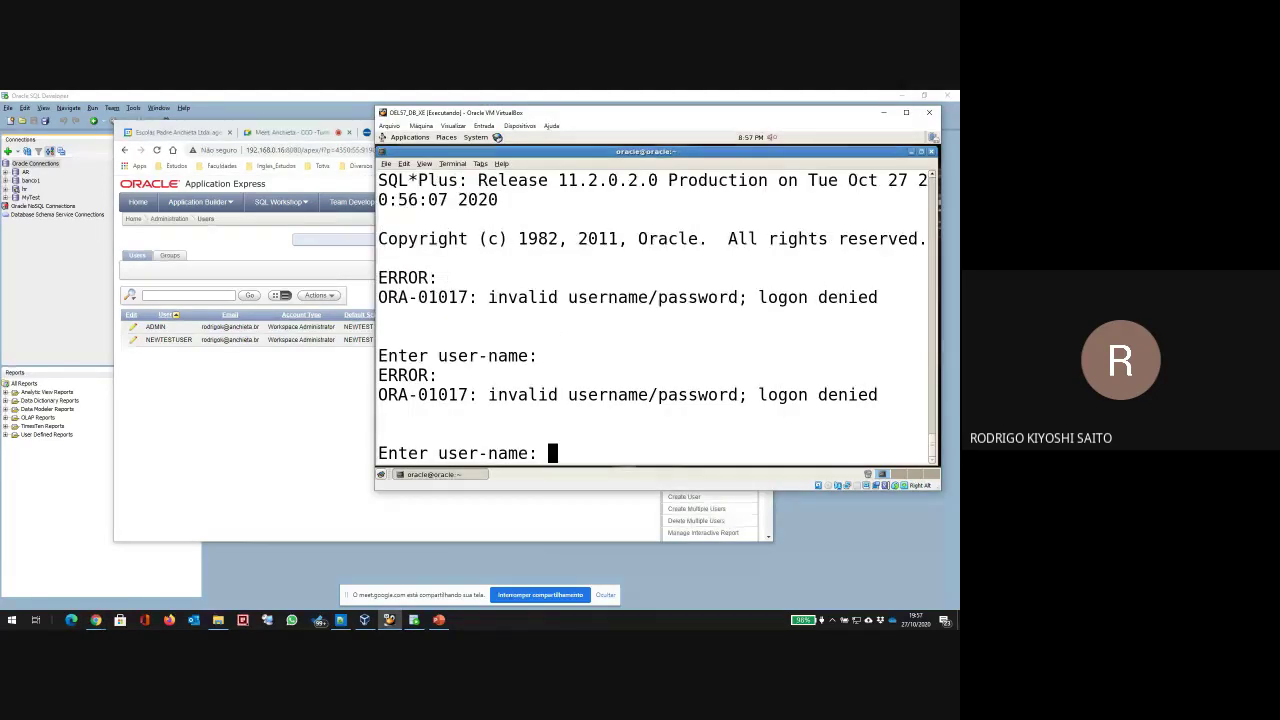
key(Return)
key(Return)
key(Return)
key(Return)
key(Return)
key(Up)
key(BackSpace)
key(BackSpace)
key(BackSpace)
key(BackSpace)
key(BackSpace)
key(BackSpace)
key(BackSpace)
key(BackSpace)
key(BackSpace)
key(BackSpace)
key(BackSpace)
key(BackSpace)
key(BackSpace)
key(BackSpace)
key(BackSpace)
key(BackSpace)
key(BackSpace)
key(BackSpace)
key(BackSpace)
key(BackSpace)
key(BackSpace)
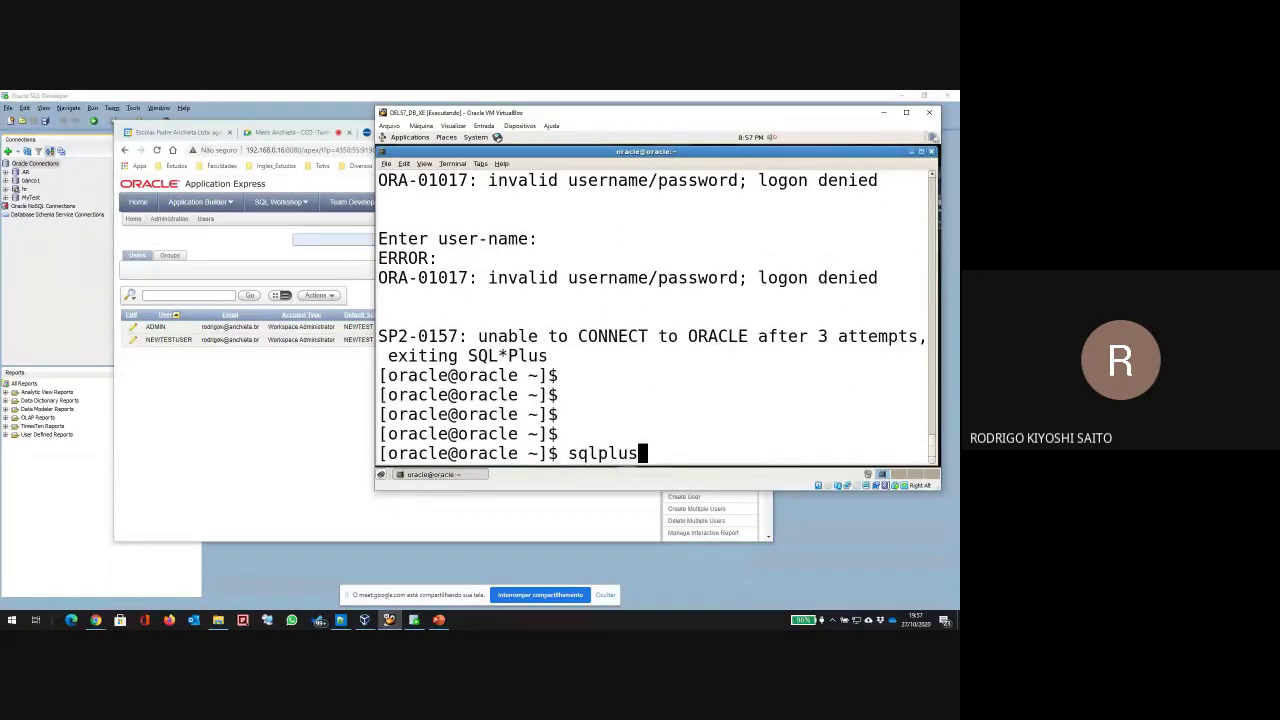
key(Return)
text(New)
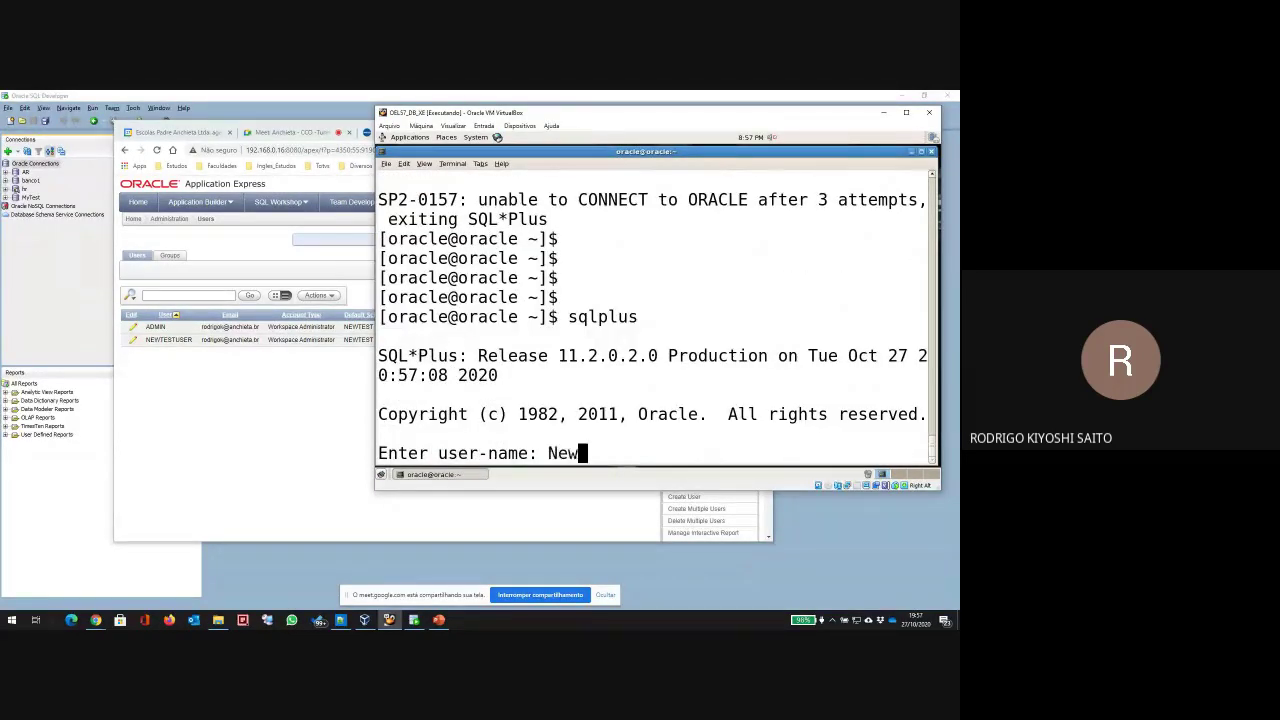
text(TestUser)
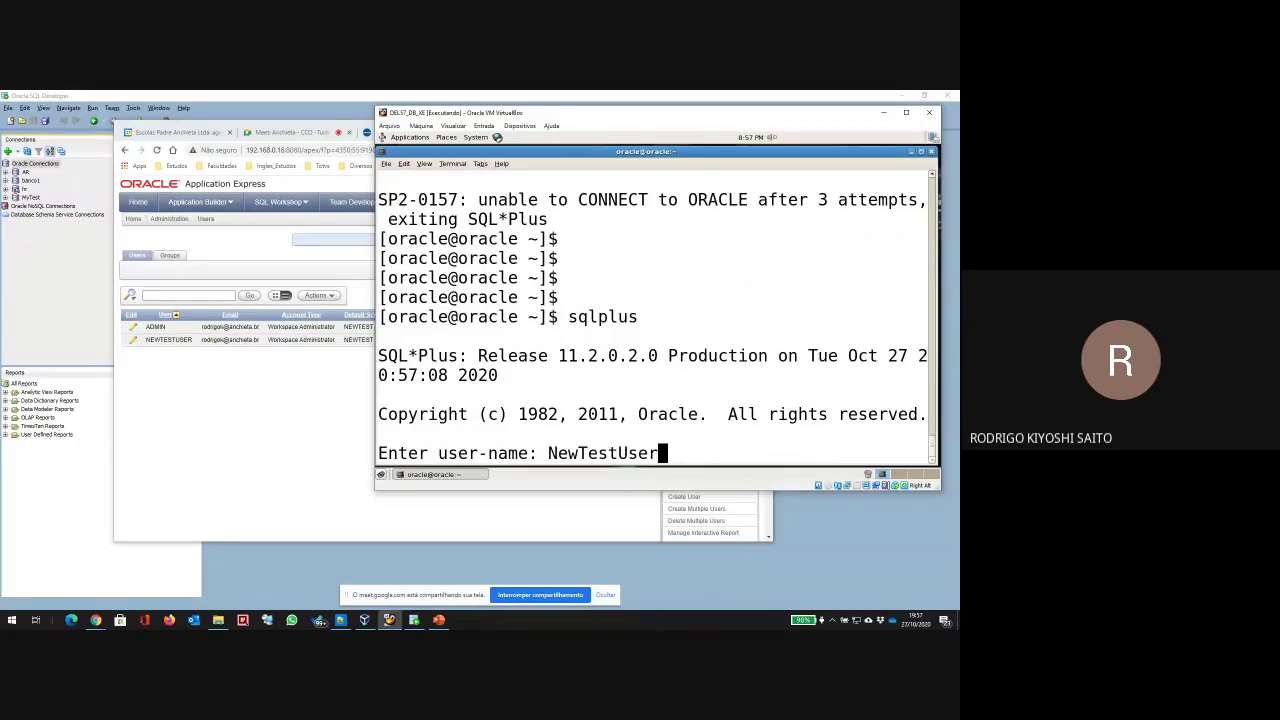
key(Return)
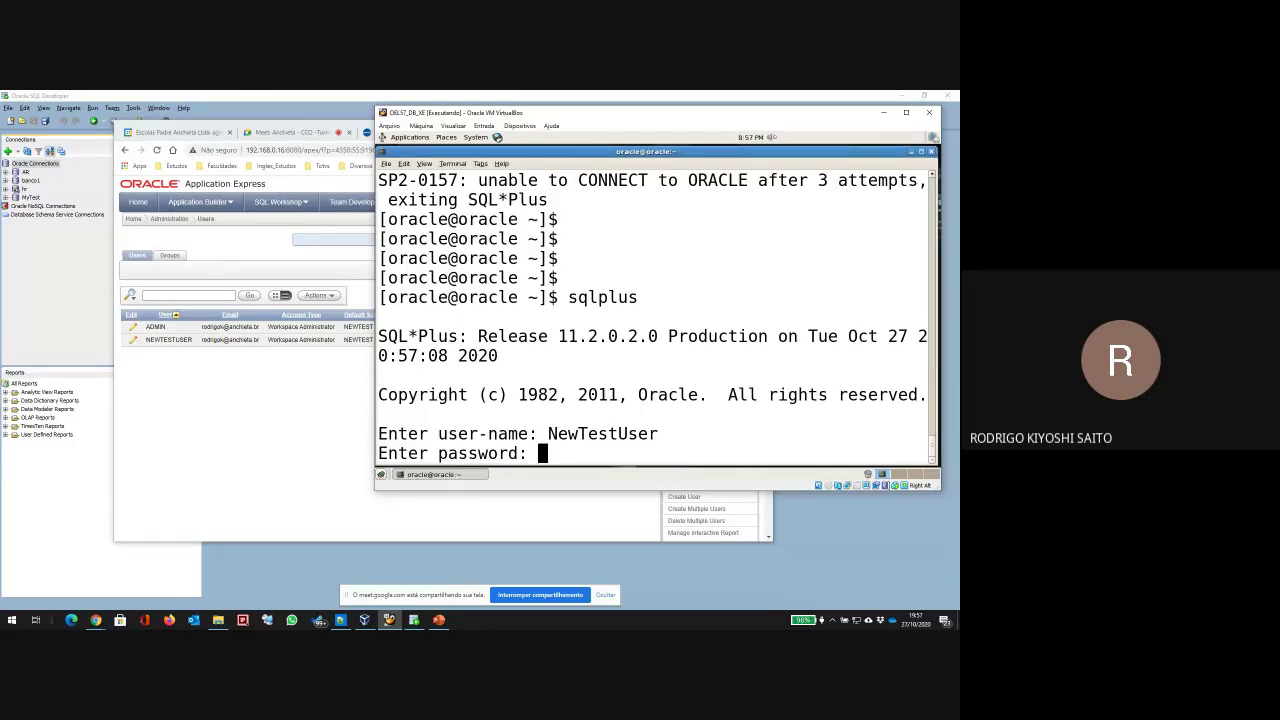
key(Return)
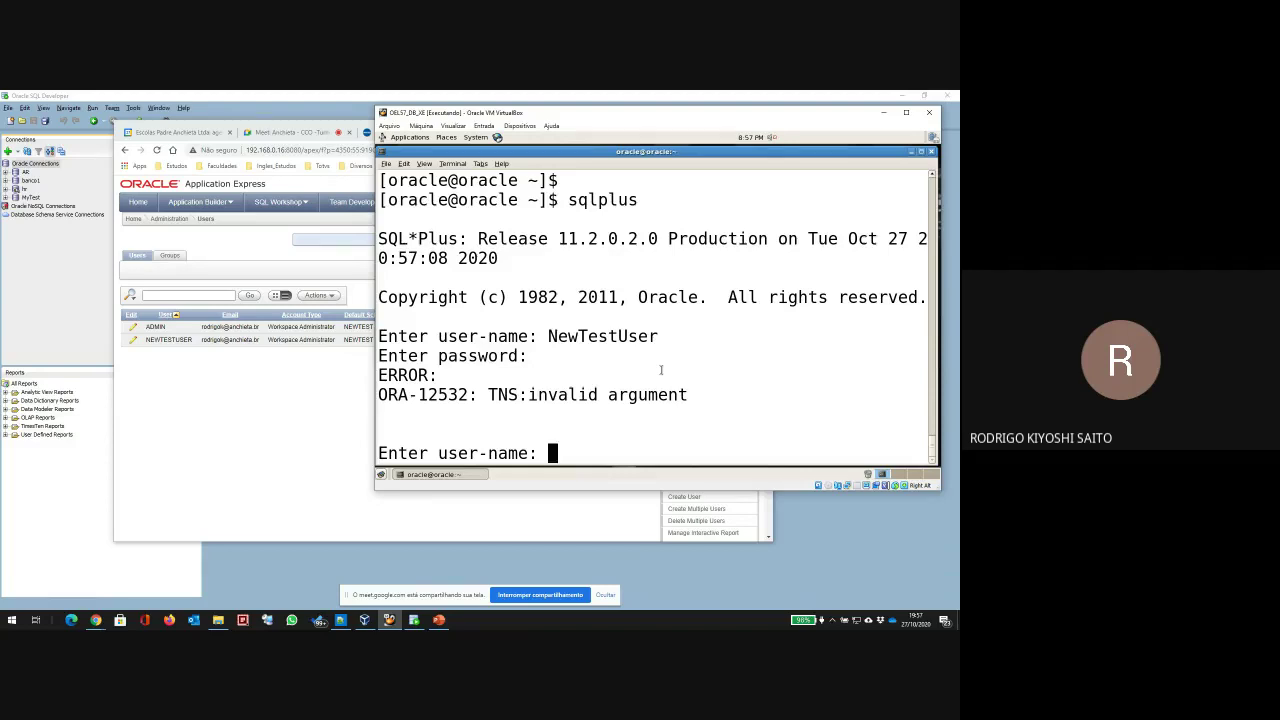
click(263, 400)
click(132, 341)
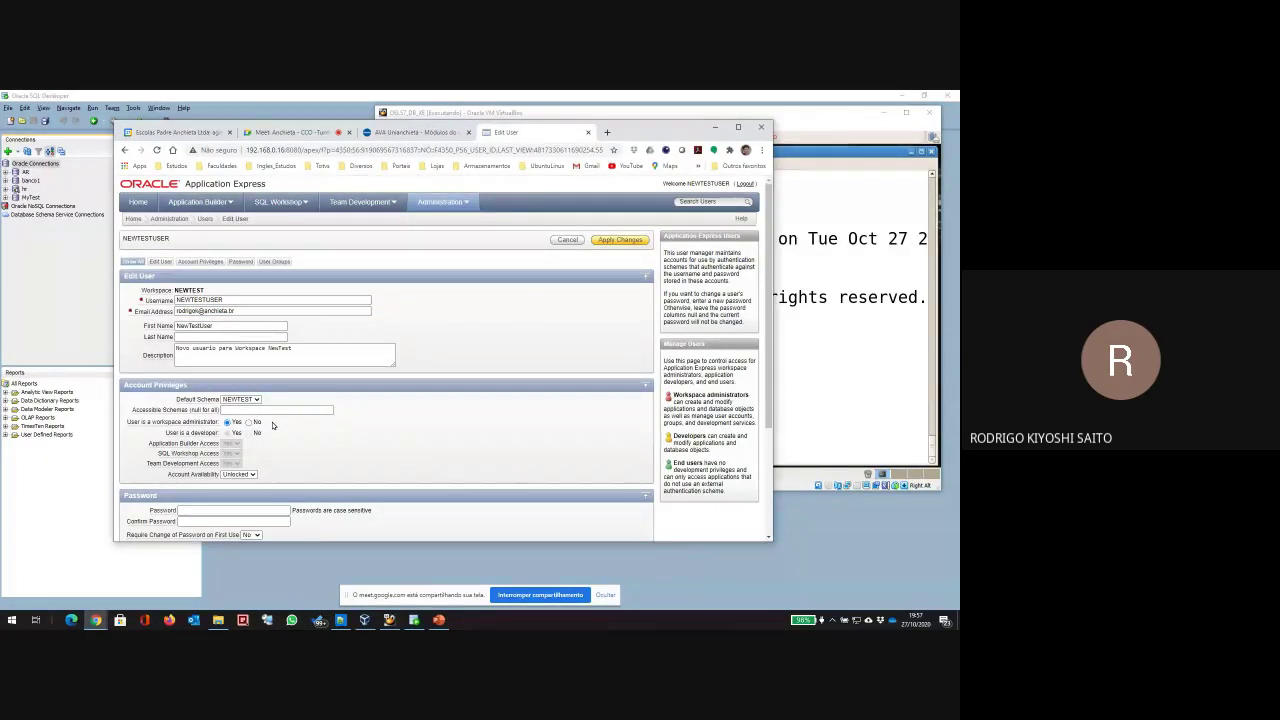
Step: Re-enter NEWTESTUSER's new password in Password and Confirm Password, then apply the changes
scroll(272, 425, down, 3)
click(228, 363)
click(228, 354)
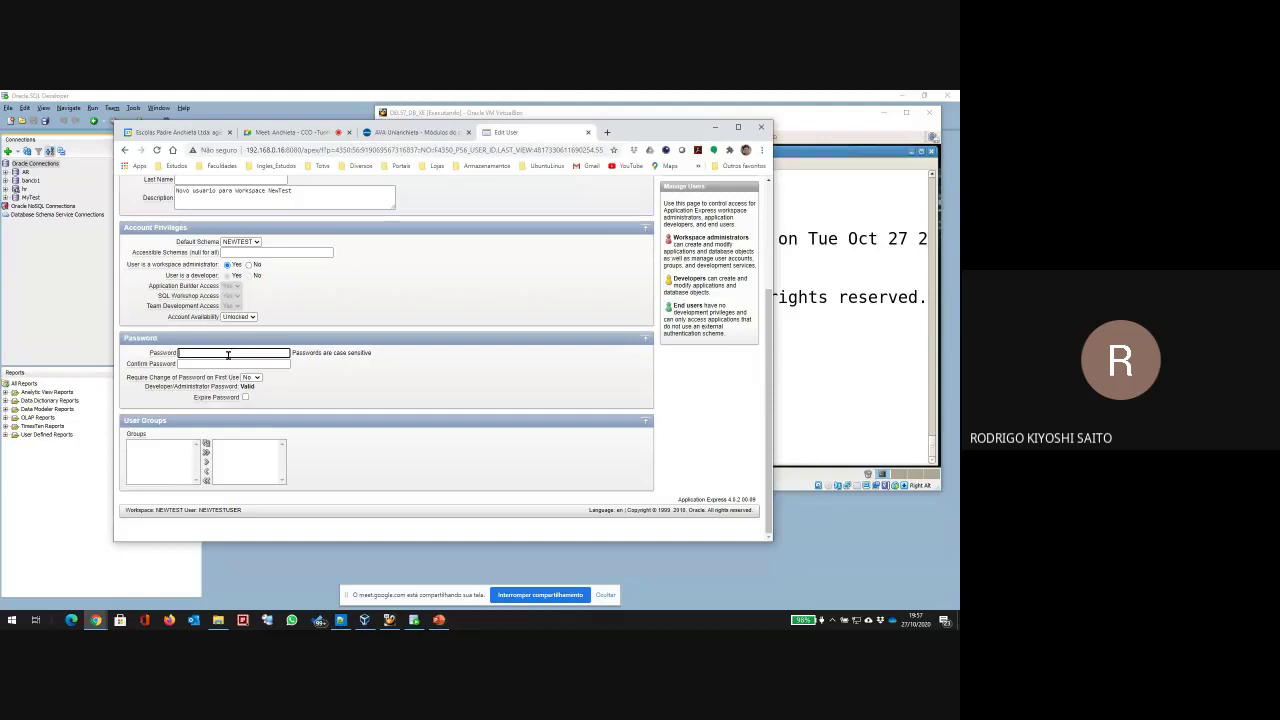
text(oa)
key(Tab)
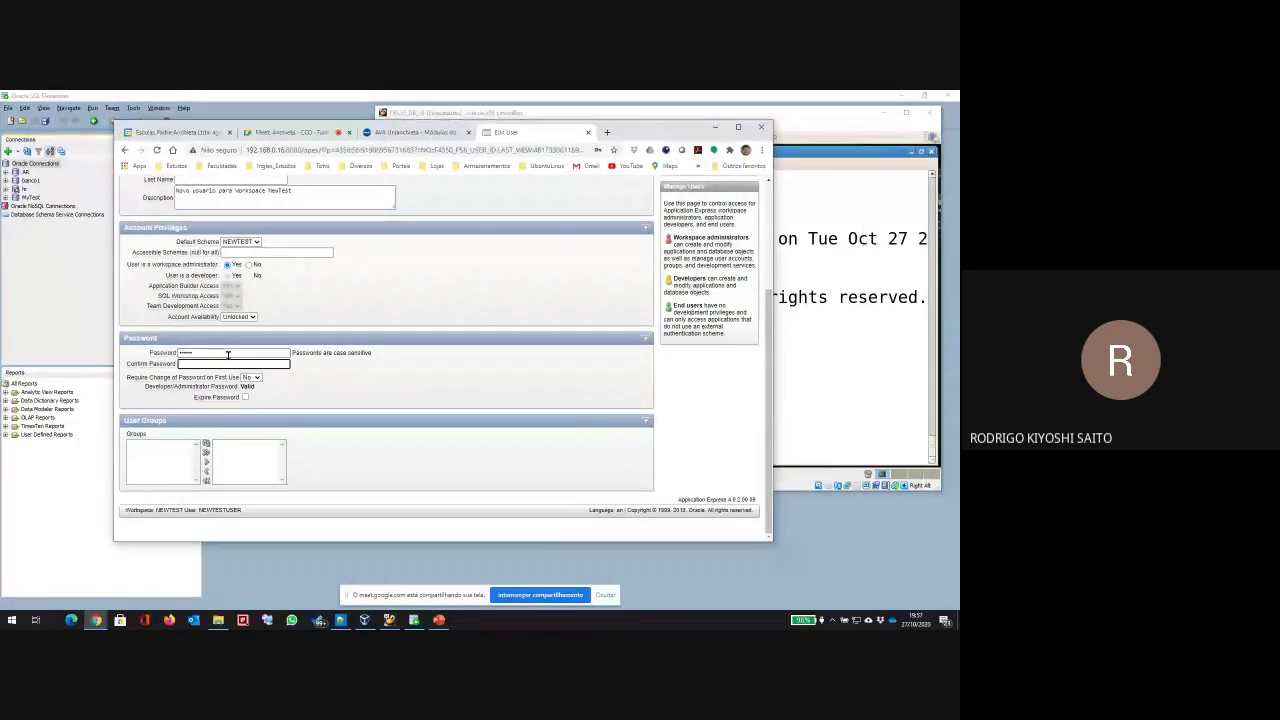
text(oracle)
key(Tab)
key(Tab)
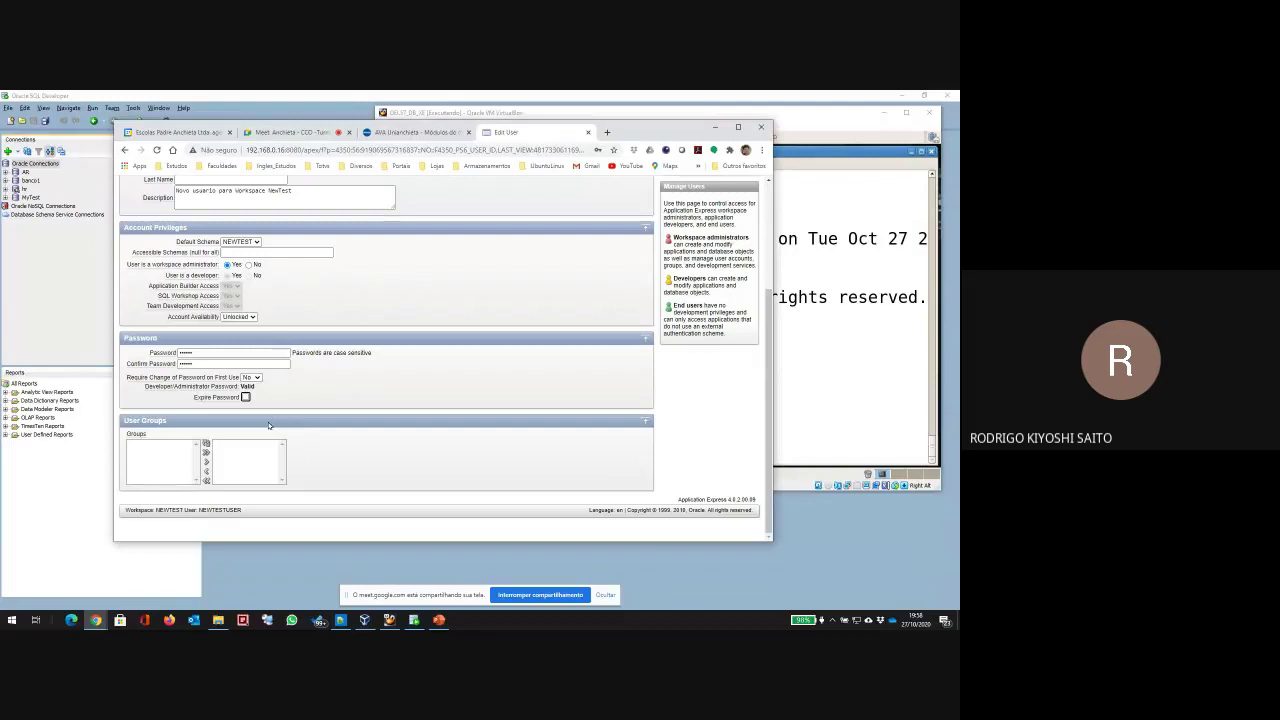
scroll(278, 456, up, 3)
click(636, 241)
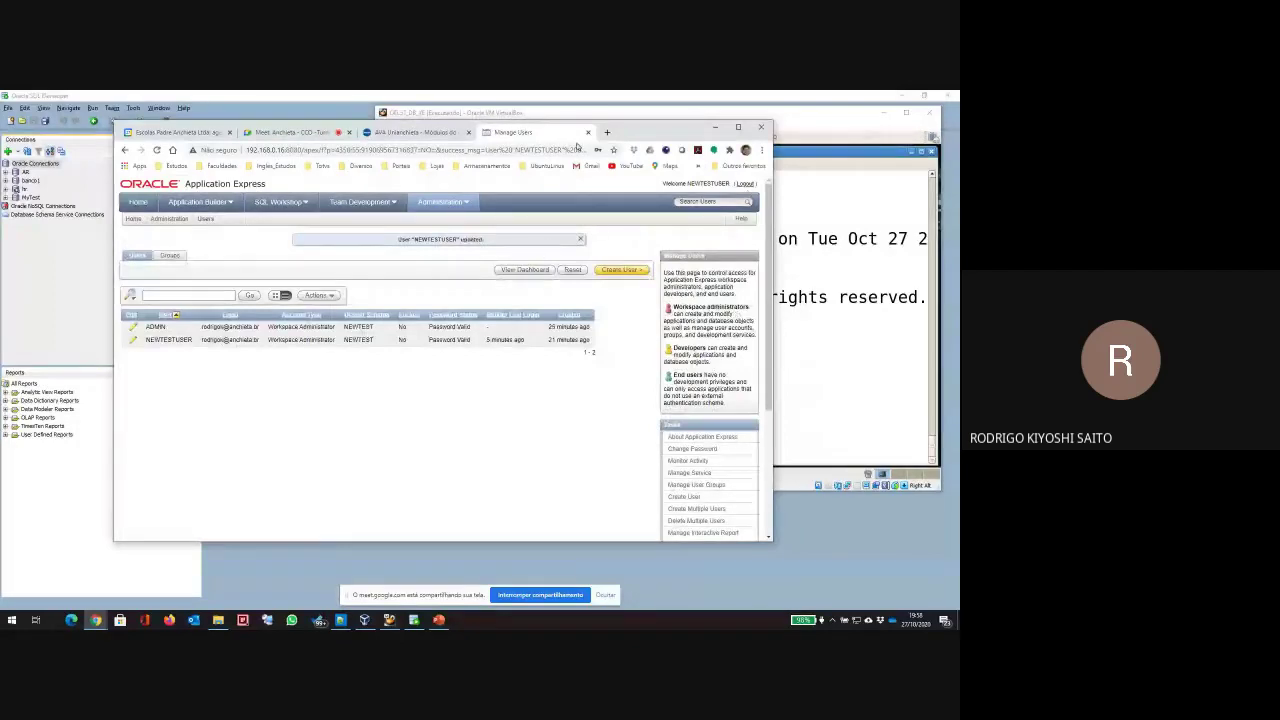
Step: Start a fresh SQL*Plus session and try logging in as NewTestUser with the new password
click(854, 206)
key(Return)
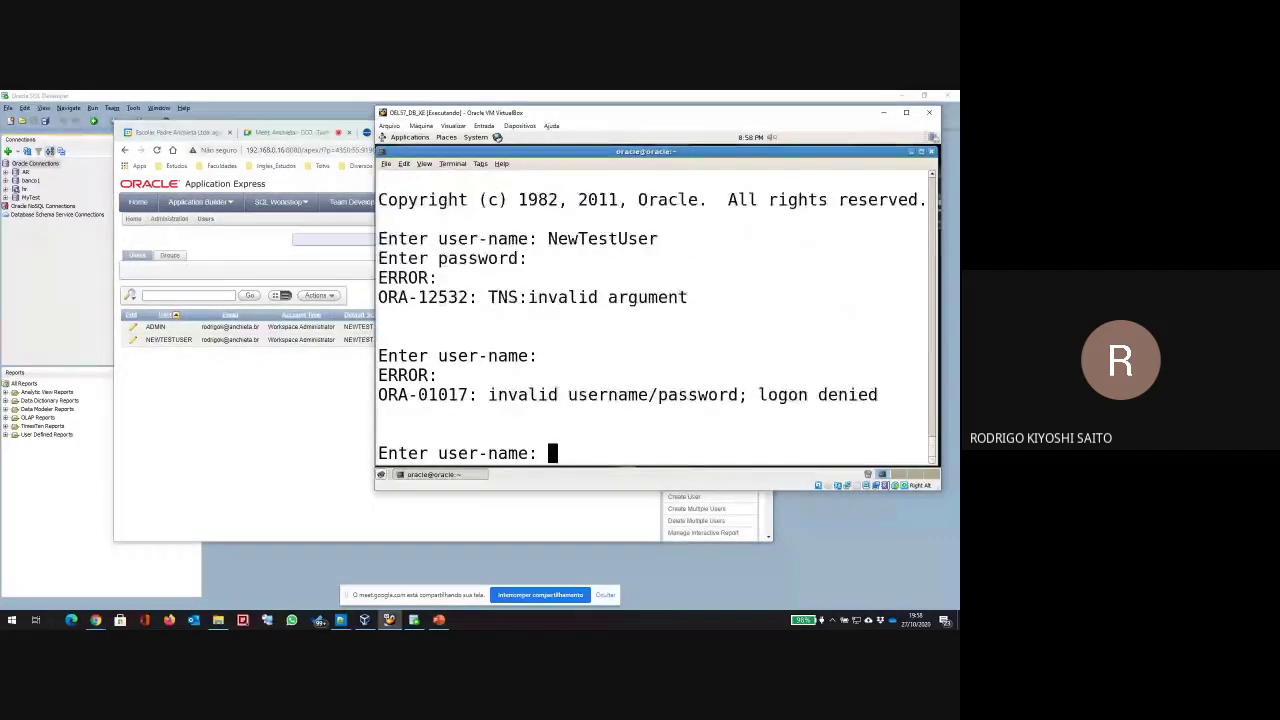
key(Return)
key(Return)
text(sqlplus)
key(Return)
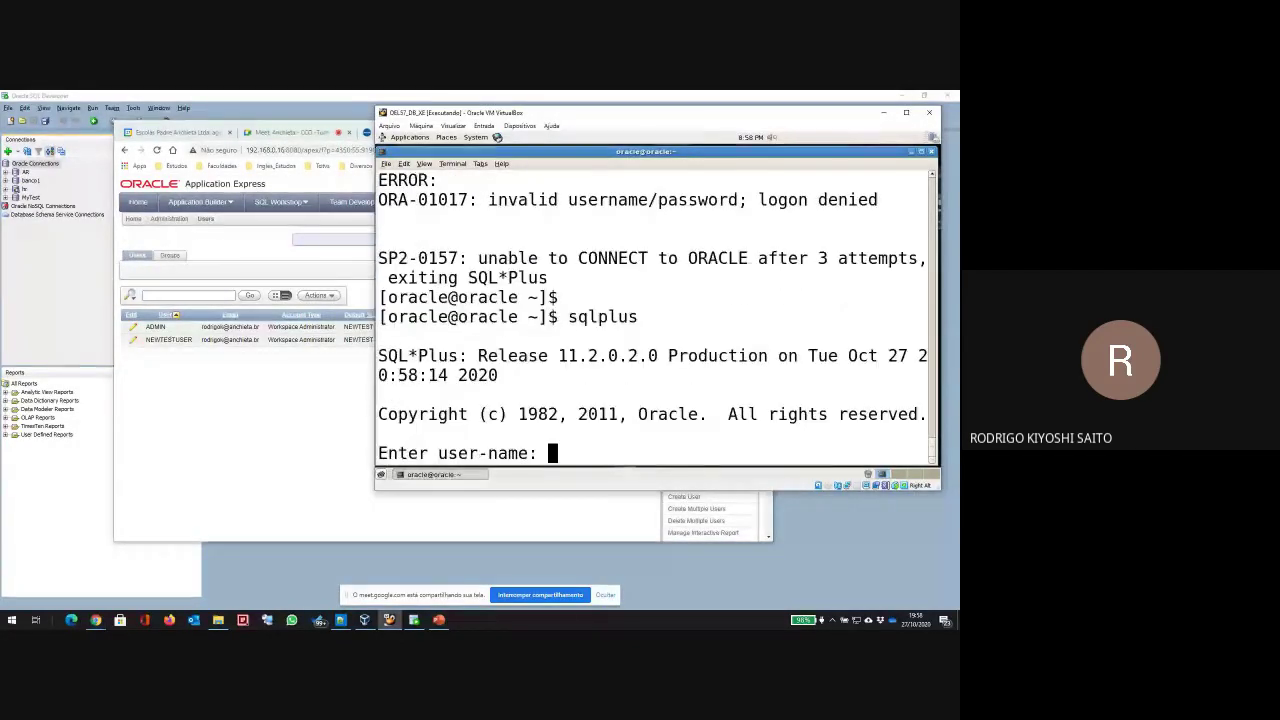
text(NEWtET)
key(BackSpace)
key(BackSpace)
key(BackSpace)
key(BackSpace)
key(BackSpace)
key(BackSpace)
text(Ne)
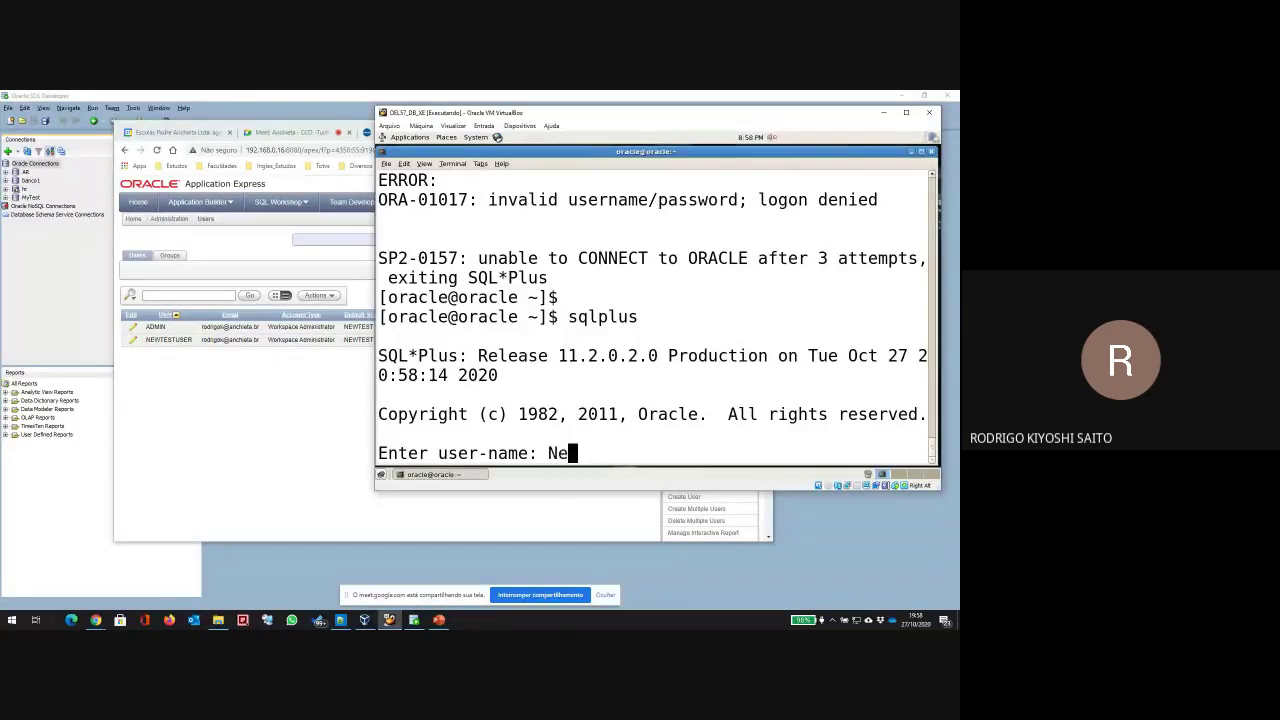
text(wTestUser)
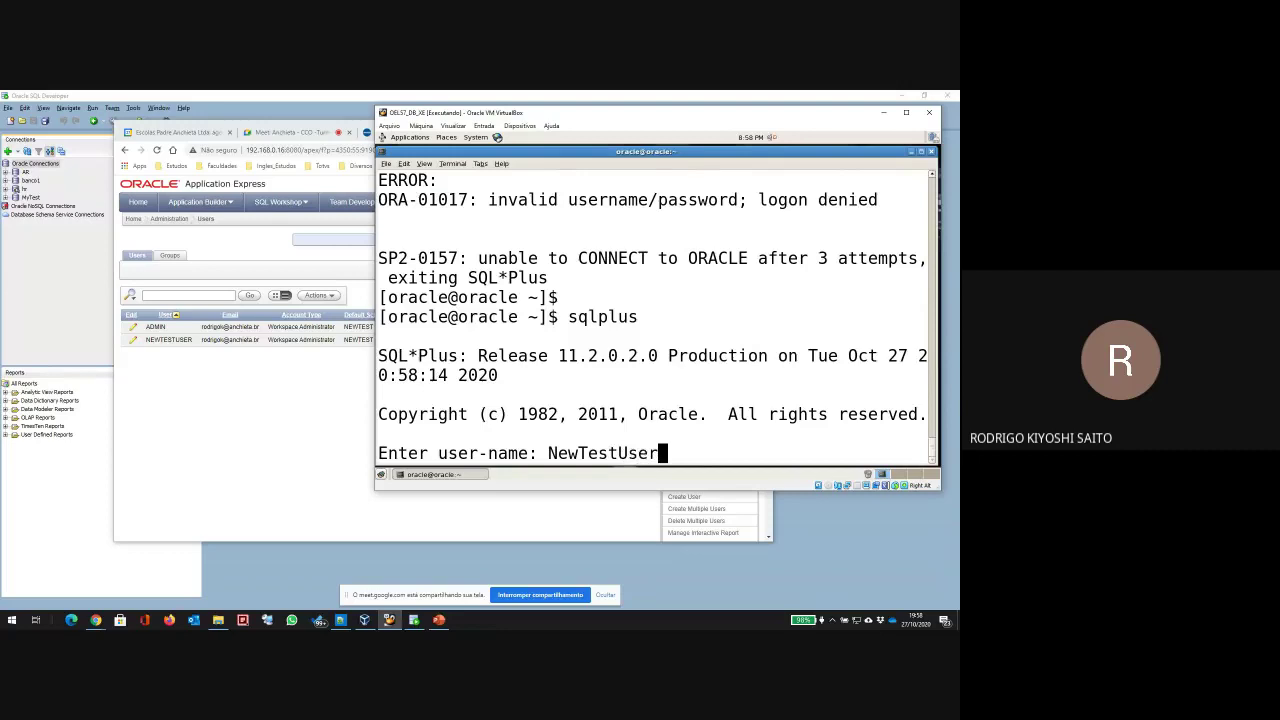
key(Return)
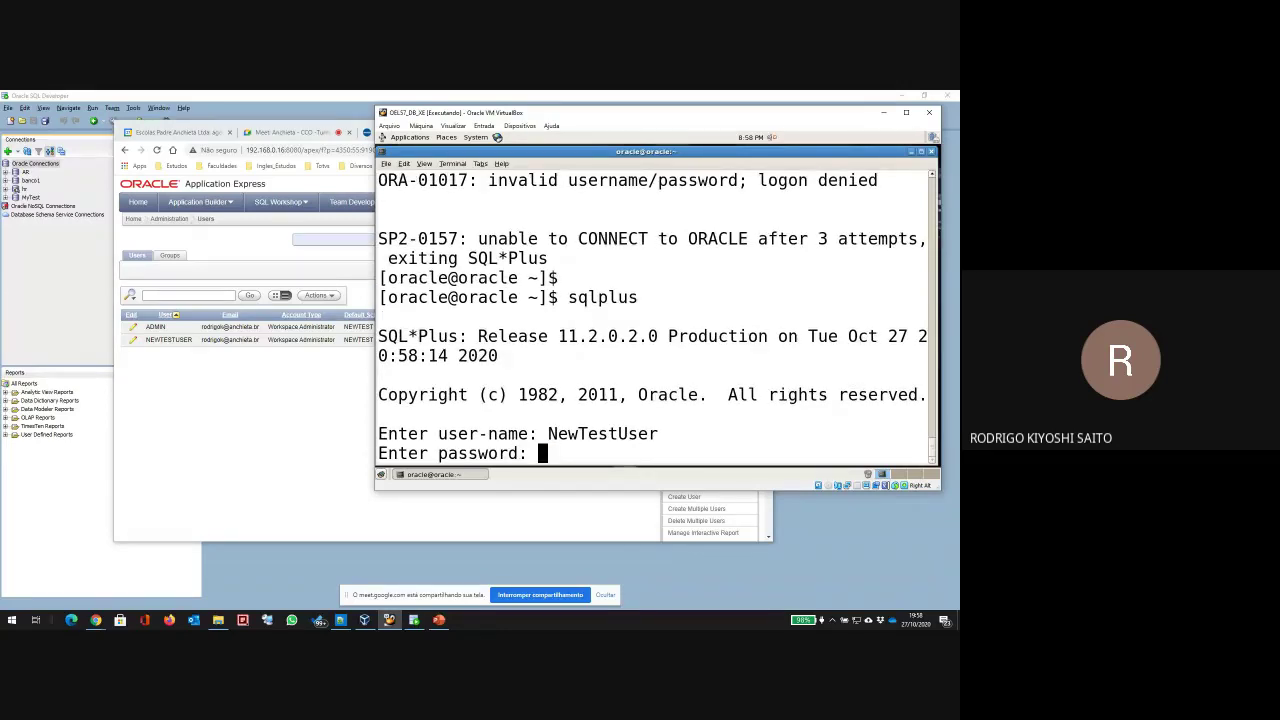
key(Return)
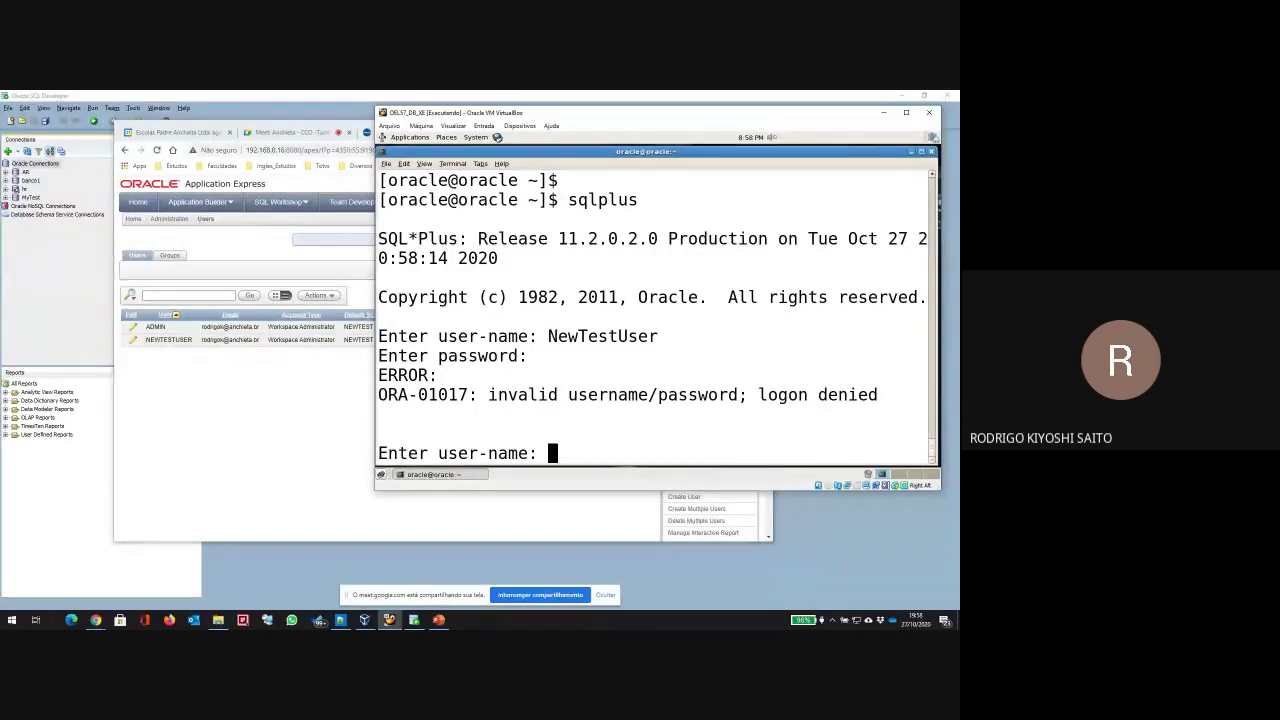
Step: Exhaust the remaining prompts so SQL*Plus exits after ORA-01017, then return to the APEX user list
key(Return)
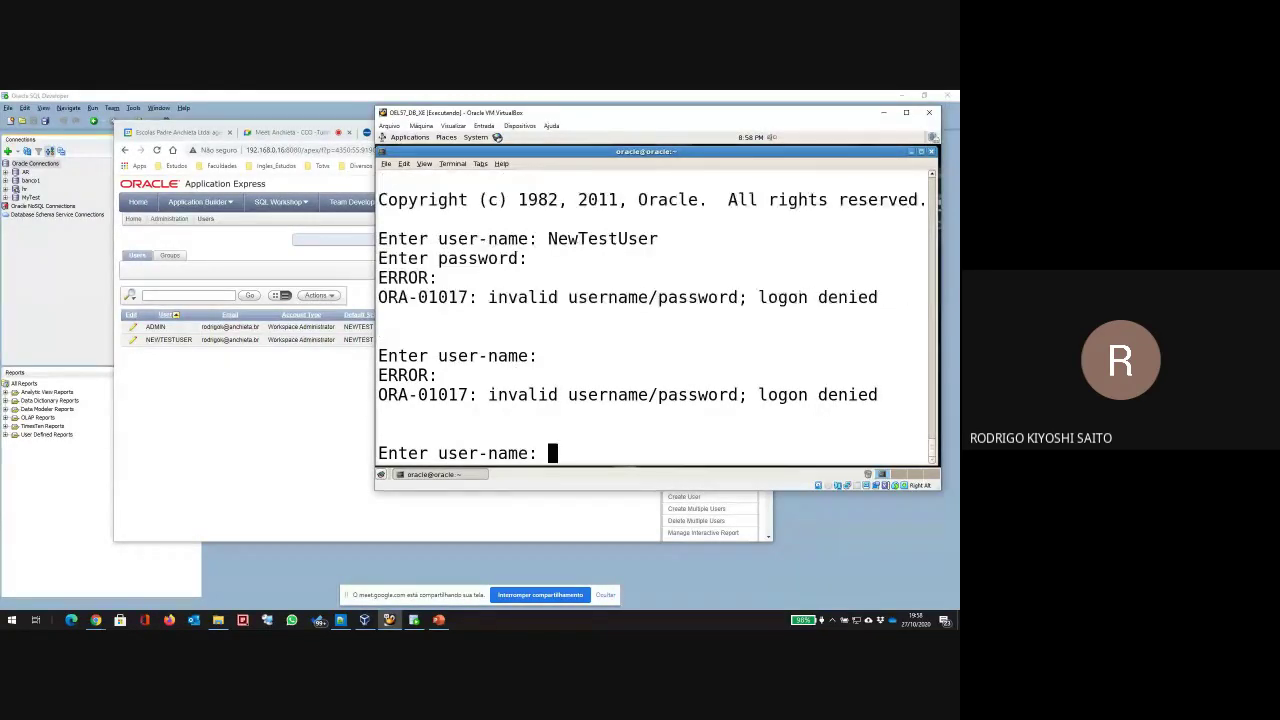
key(Return)
key(Return)
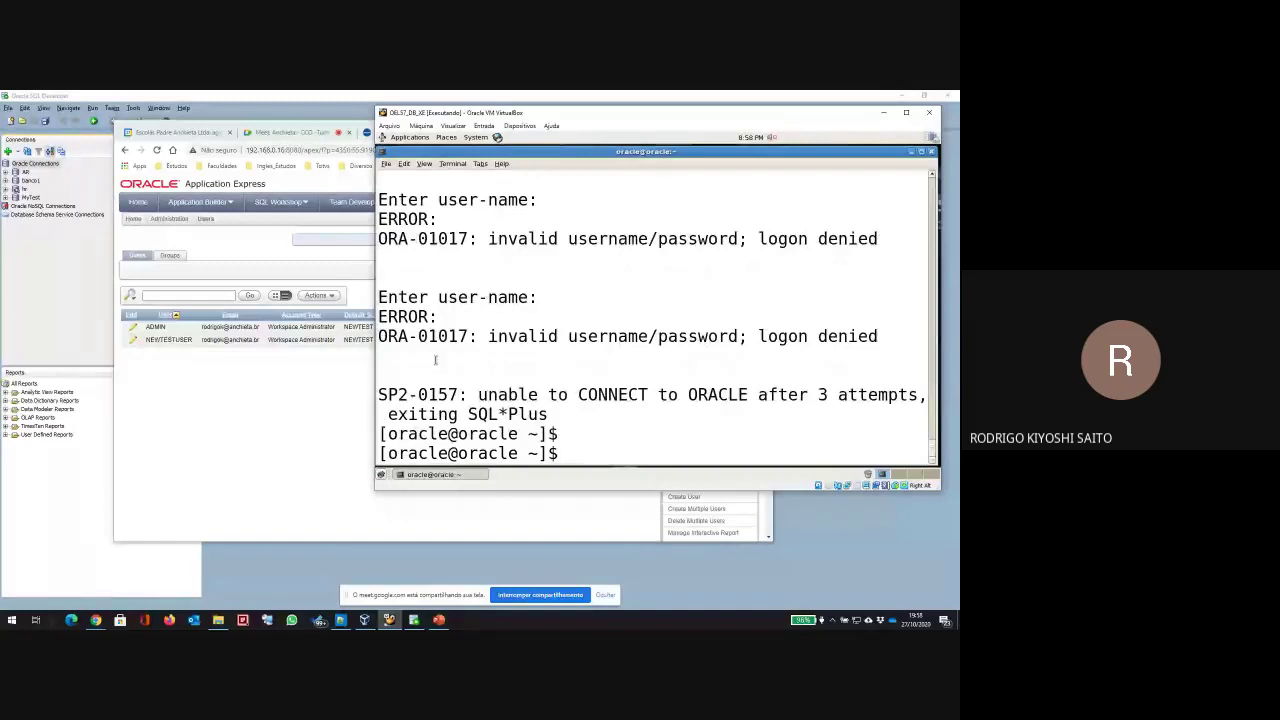
click(298, 386)
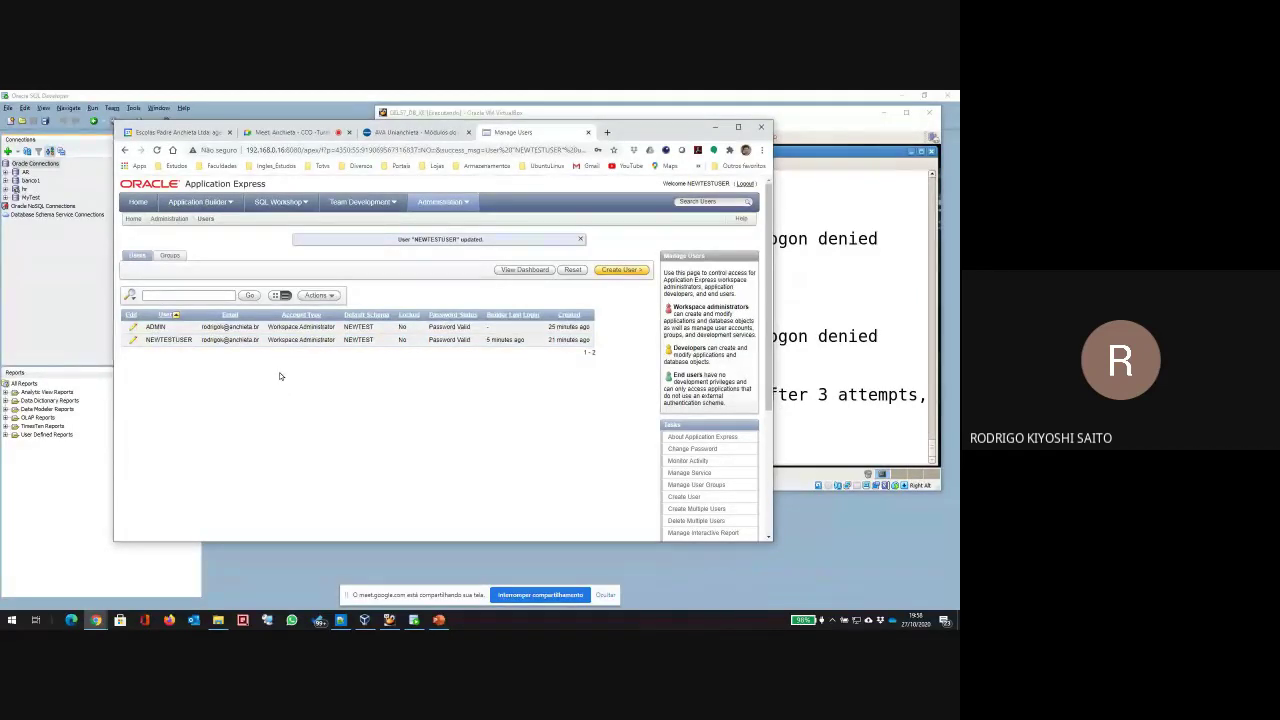
Step: Log out and back into the NEWTEST workspace as NEWTESTUSER, then open SQL Workshop's SQL Commands
click(139, 200)
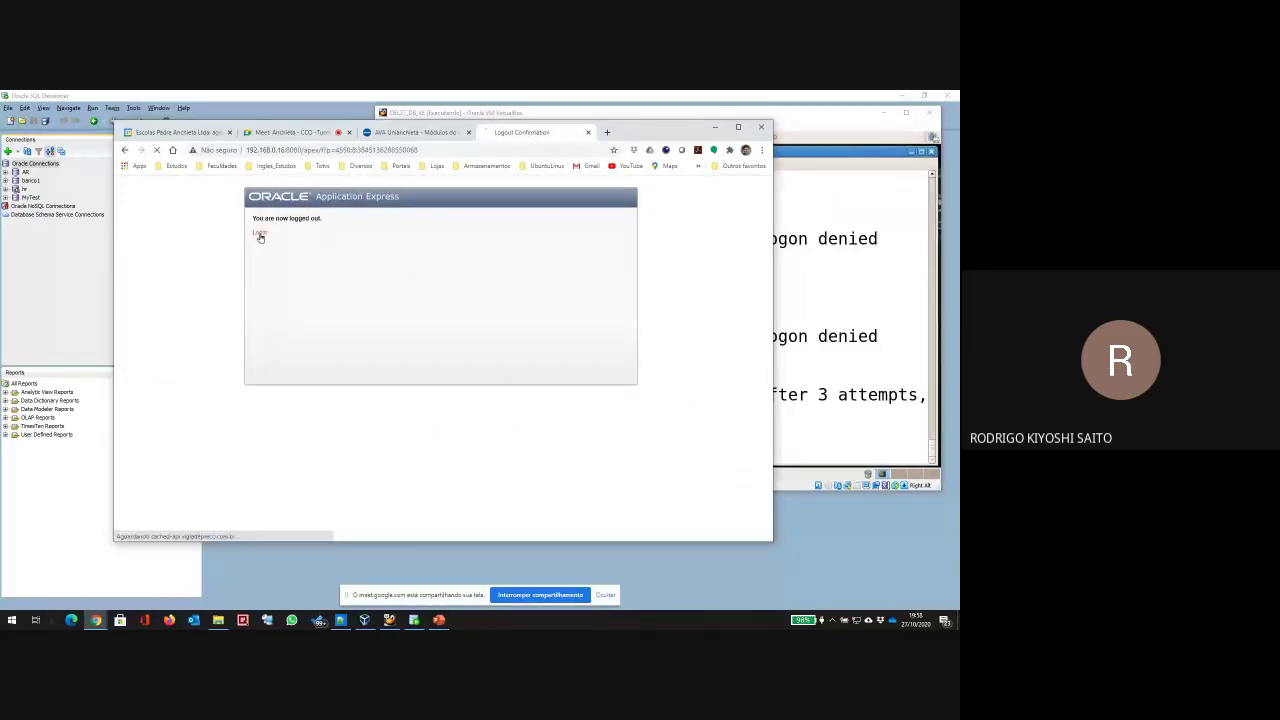
click(260, 233)
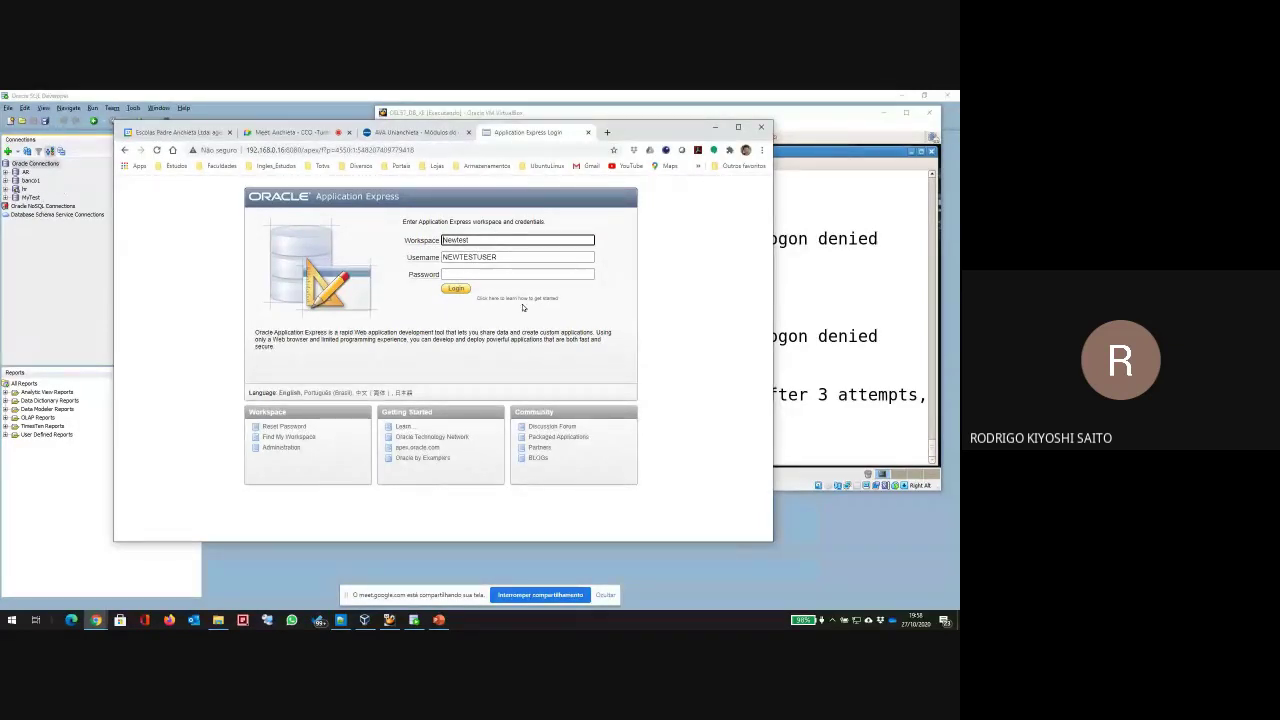
click(487, 274)
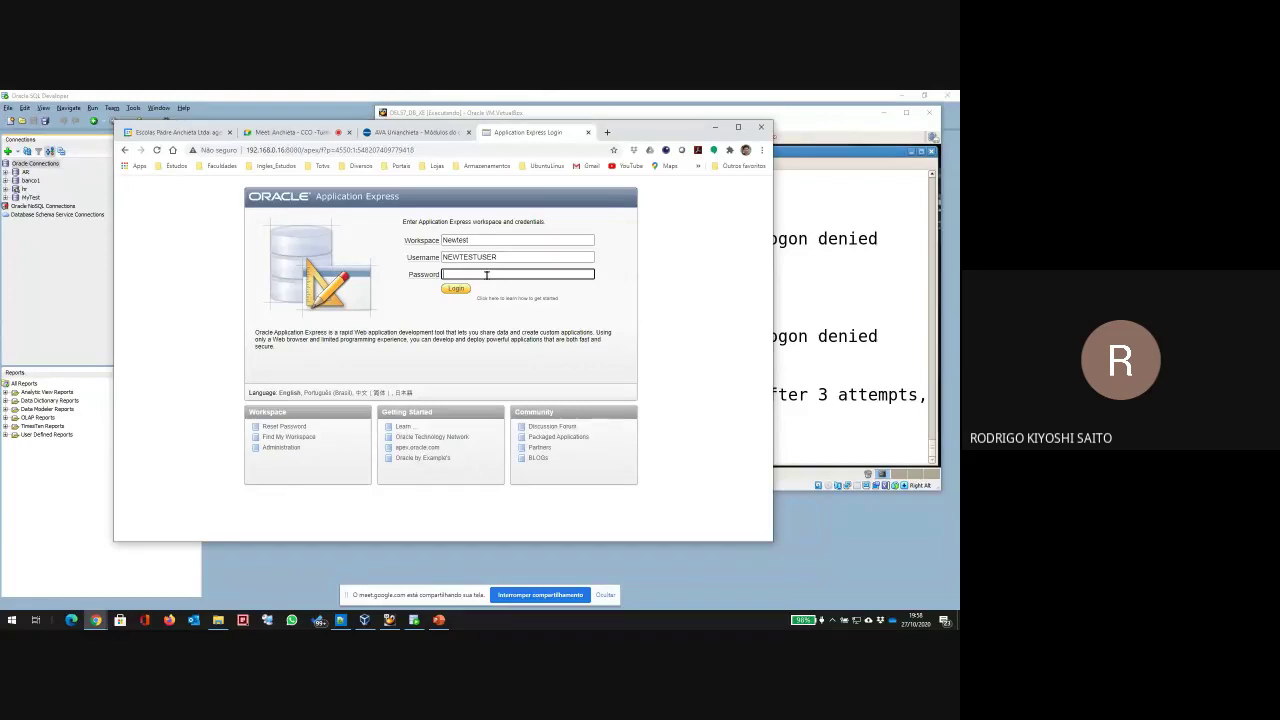
key(Return)
click(481, 297)
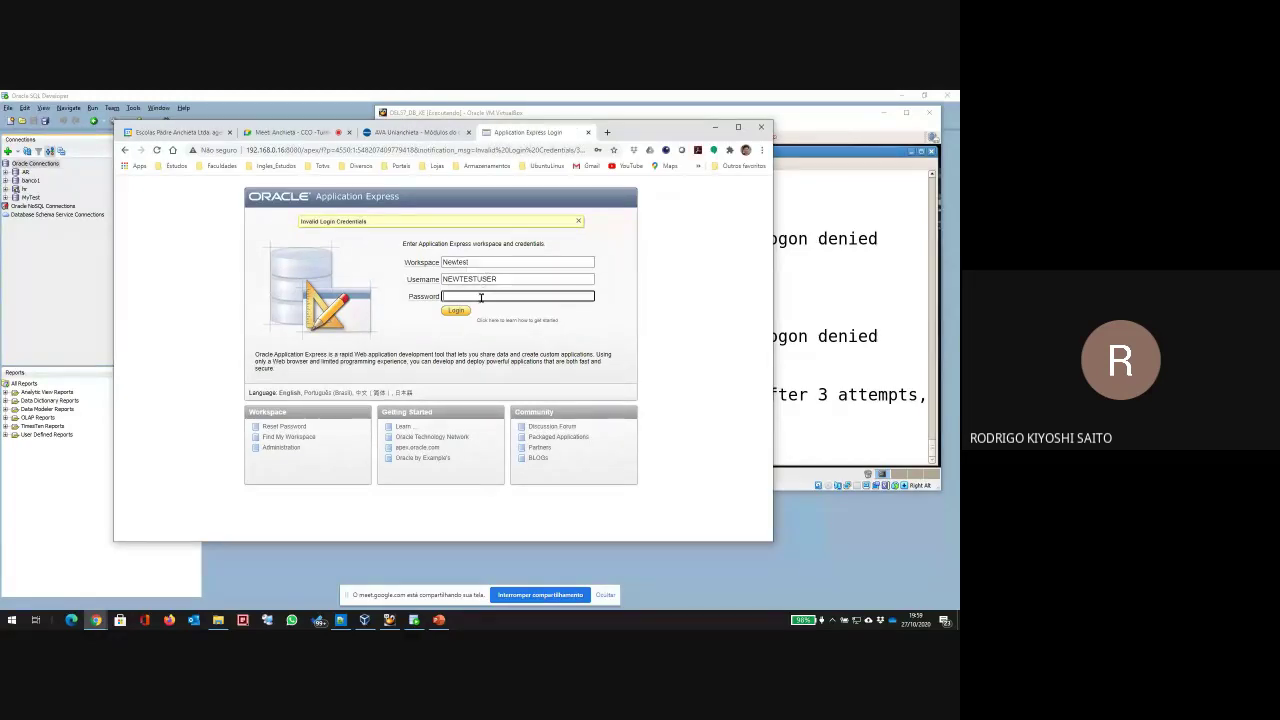
text(•••)
key(Return)
click(223, 281)
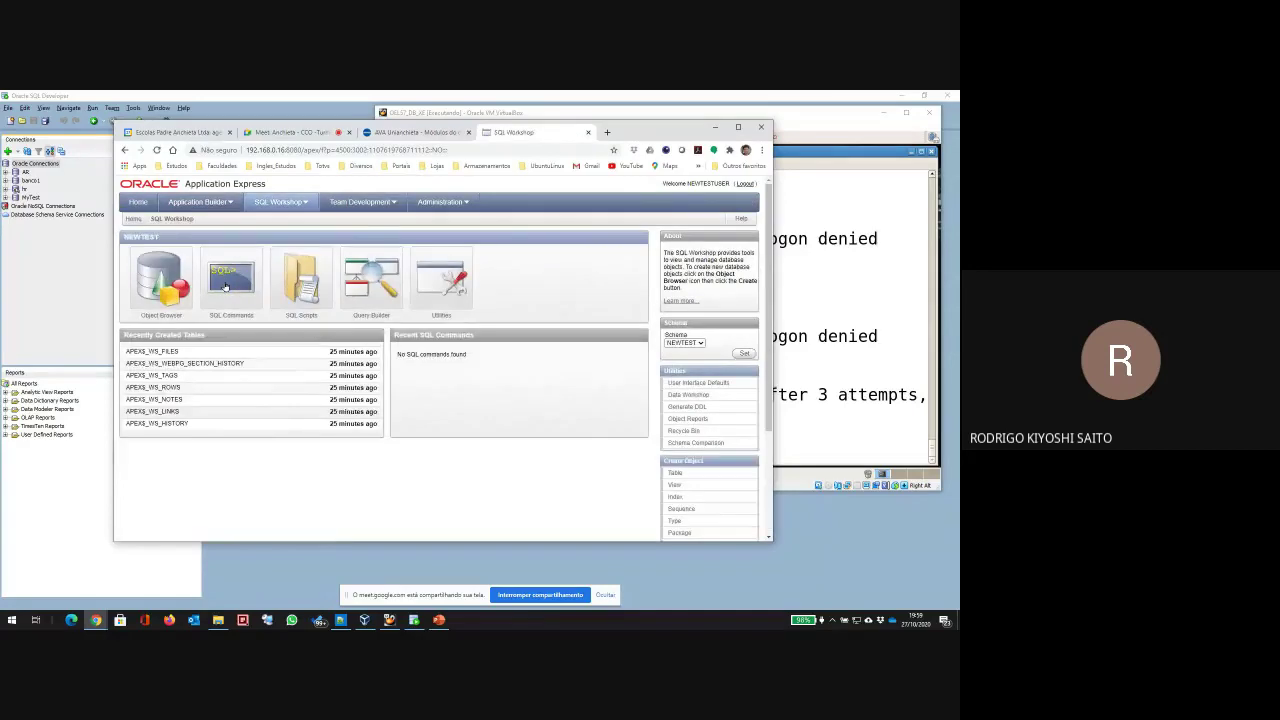
click(225, 287)
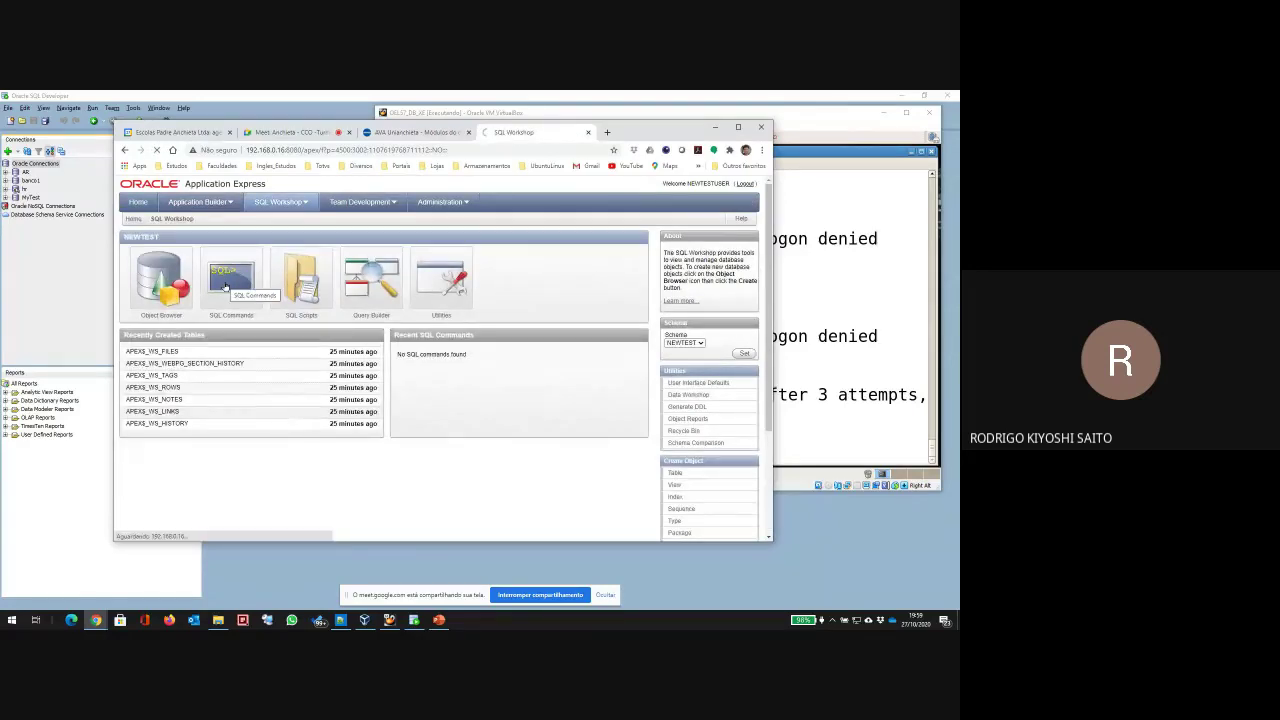
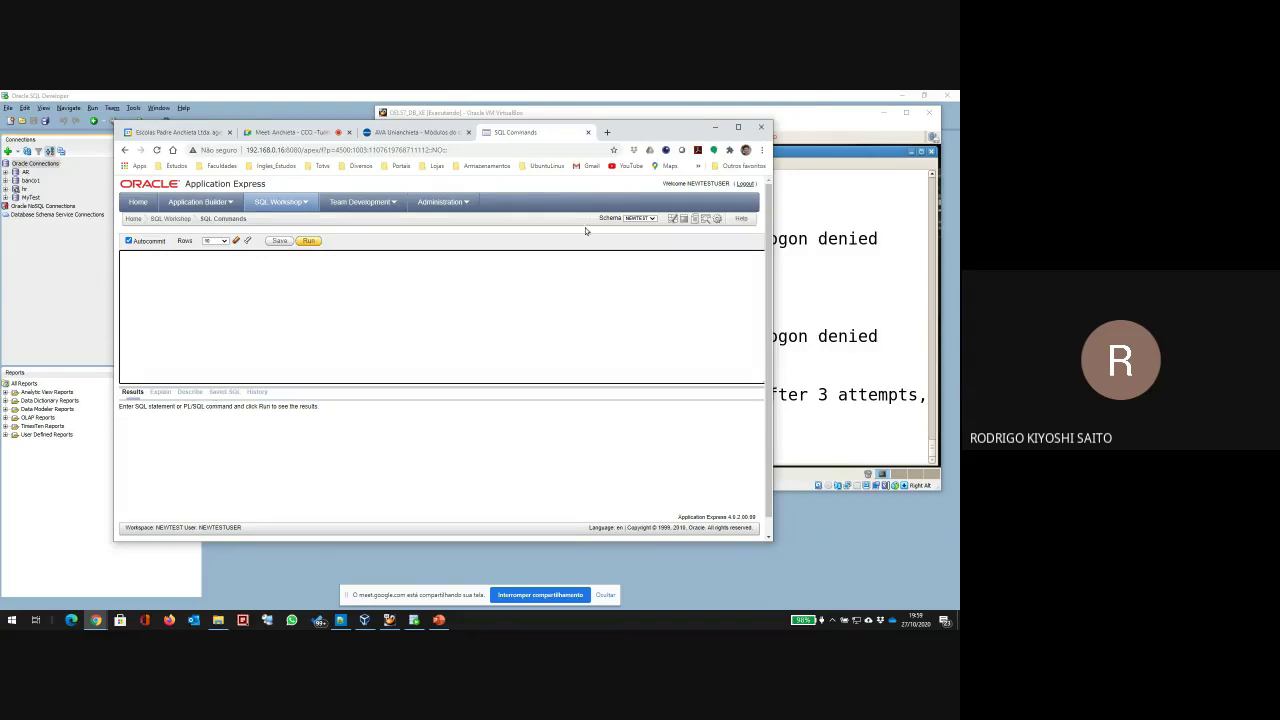
Step: Retype the MyTest connection password in SQL Developer and test the connection
click(640, 218)
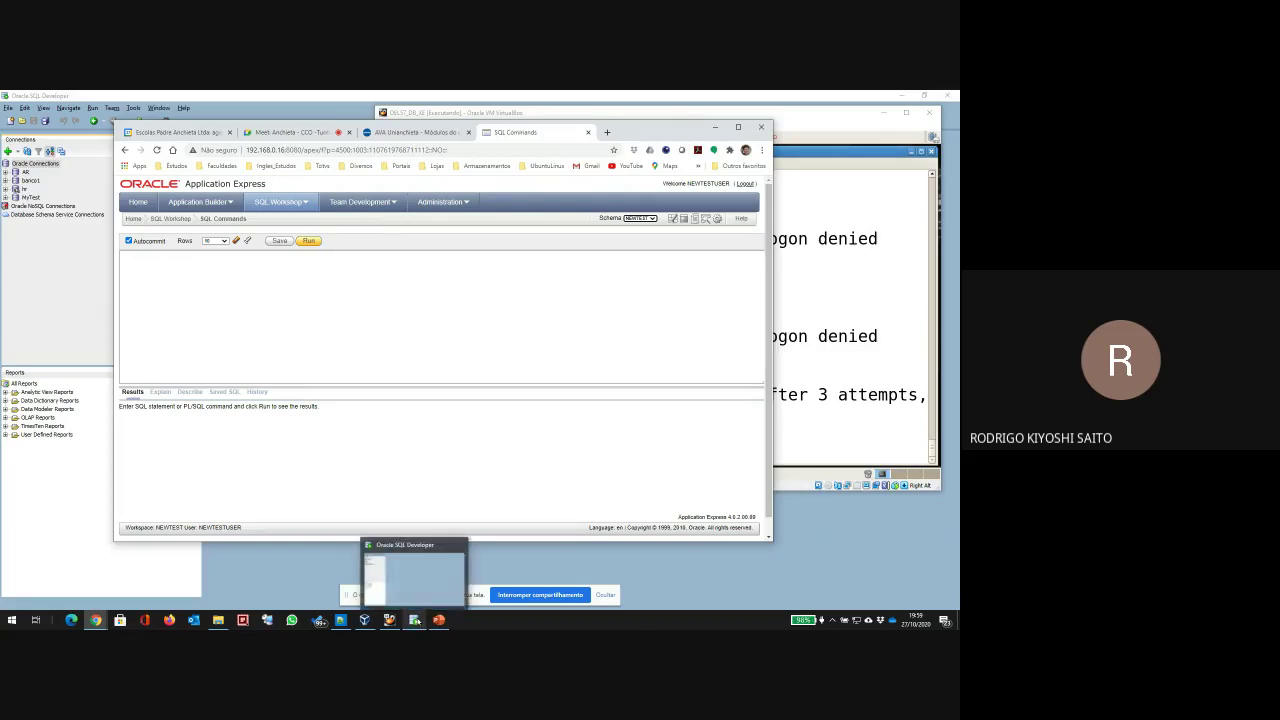
click(414, 620)
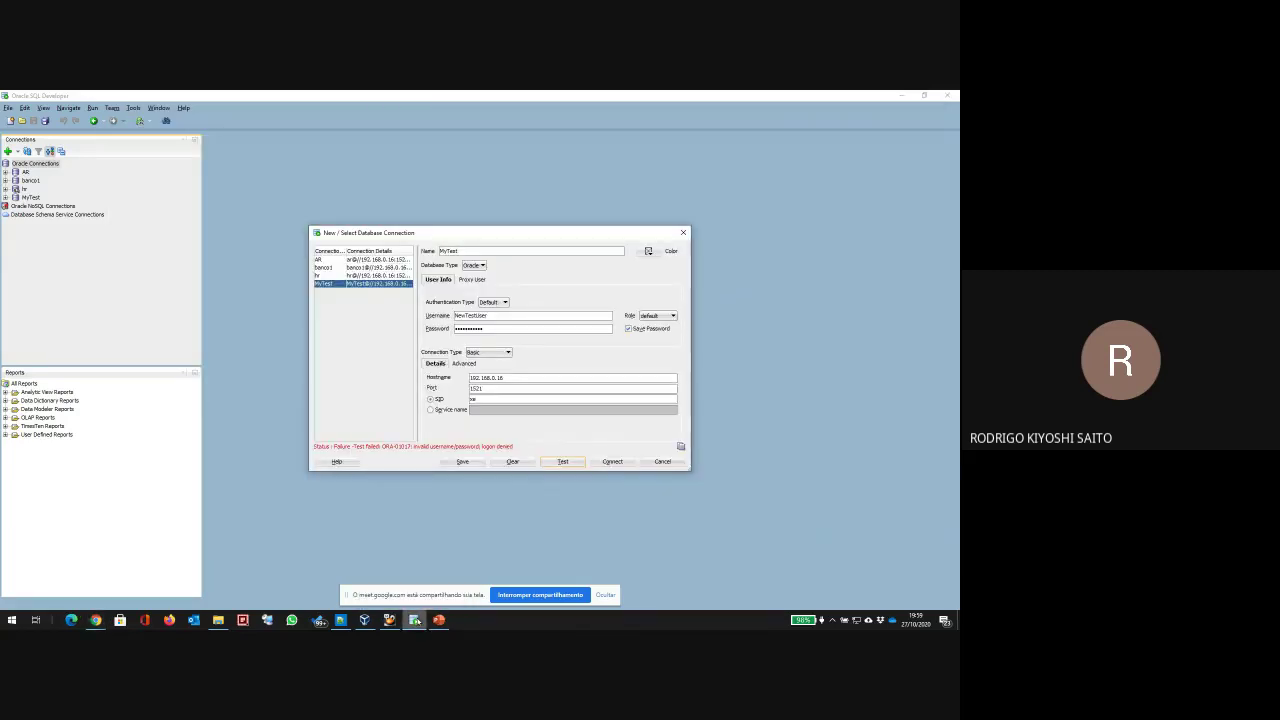
drag(494, 330, 349, 324)
text(netes)
click(565, 462)
Step: Correct the MyTest username, retest it several times, then cancel the dialog after ORA-01017
click(539, 316)
key(BackSpace)
key(BackSpace)
click(563, 461)
click(563, 461)
click(486, 314)
text(t)
click(562, 461)
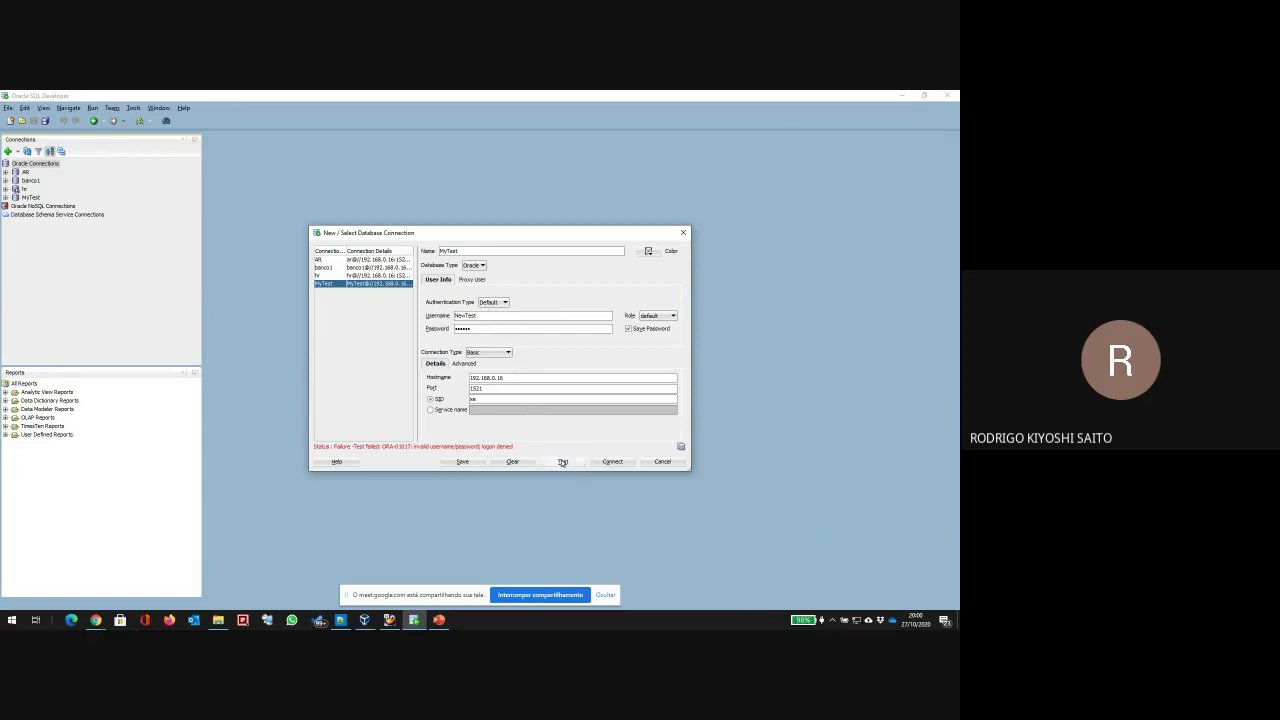
click(563, 461)
click(661, 463)
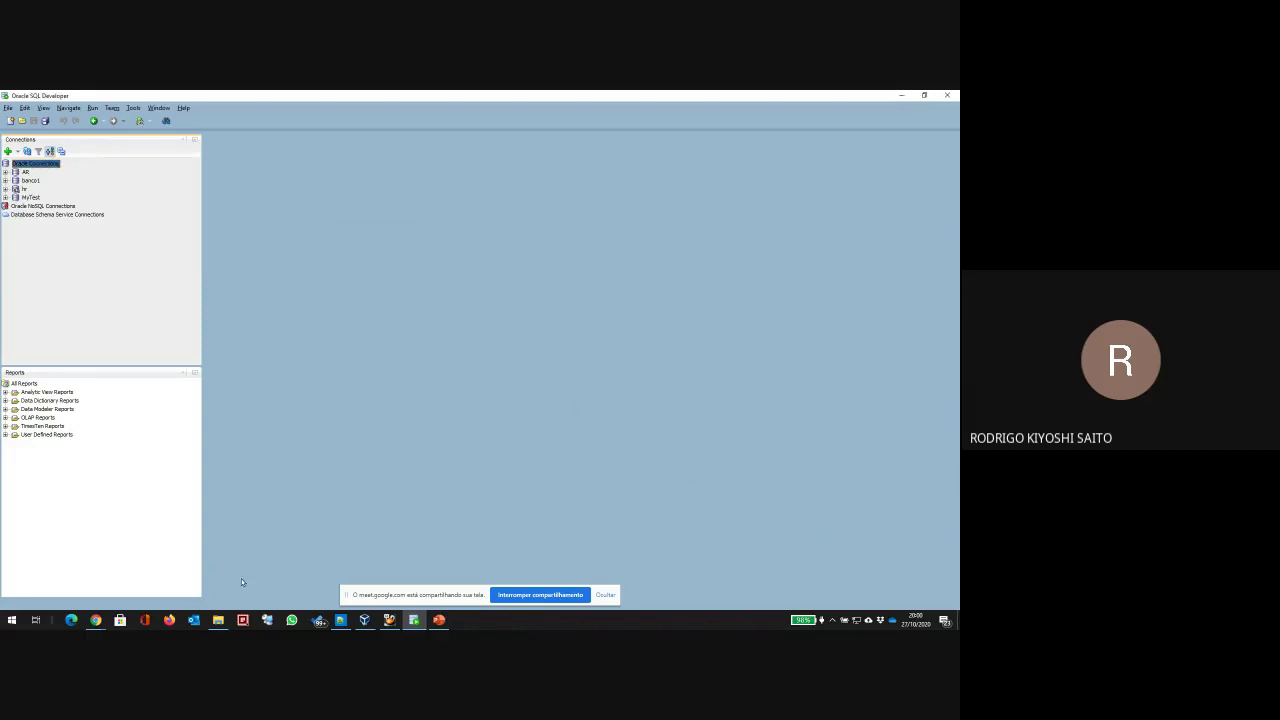
Step: Minimize the VirtualBox guest terminal and return to the APEX SQL Commands page in Chrome
click(389, 620)
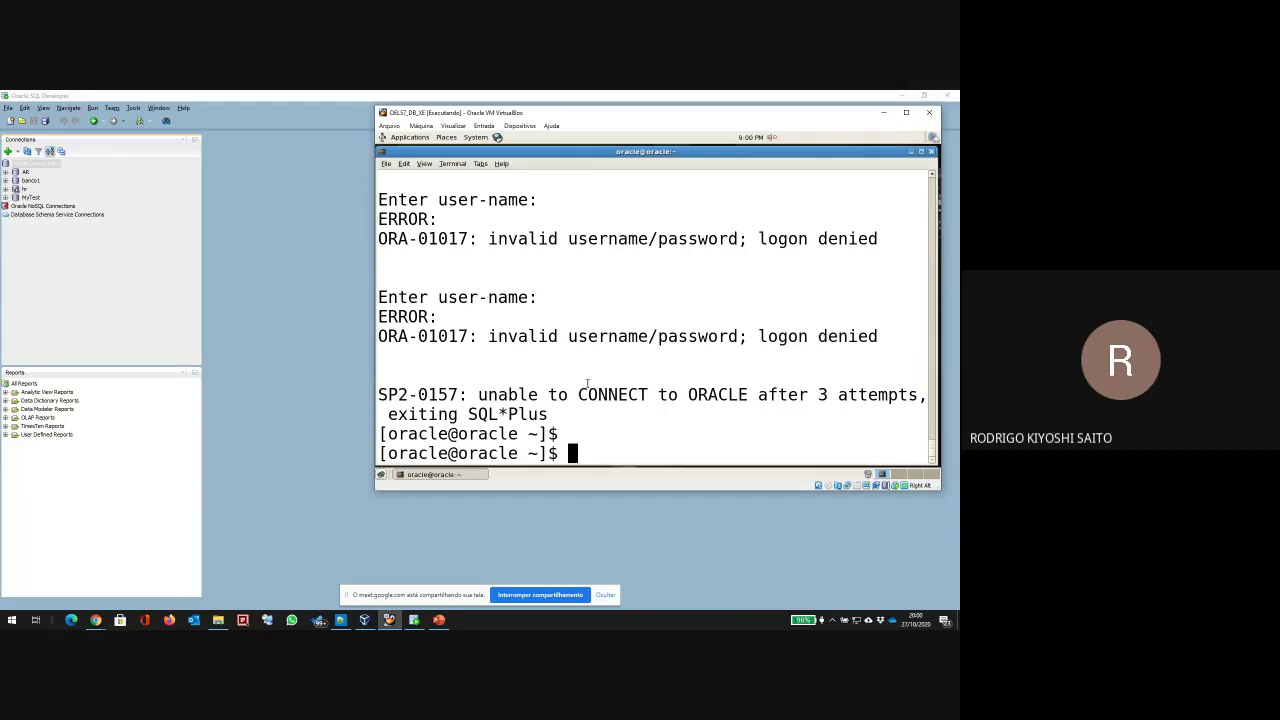
click(911, 151)
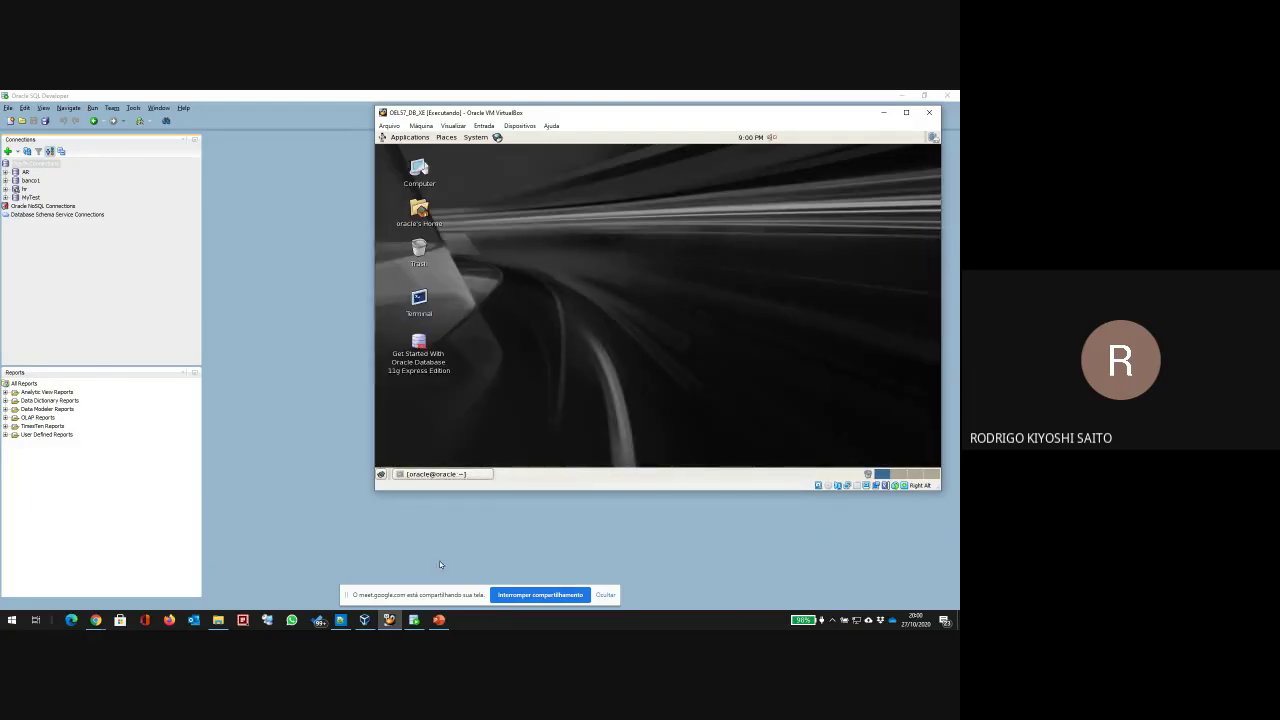
click(385, 622)
click(385, 622)
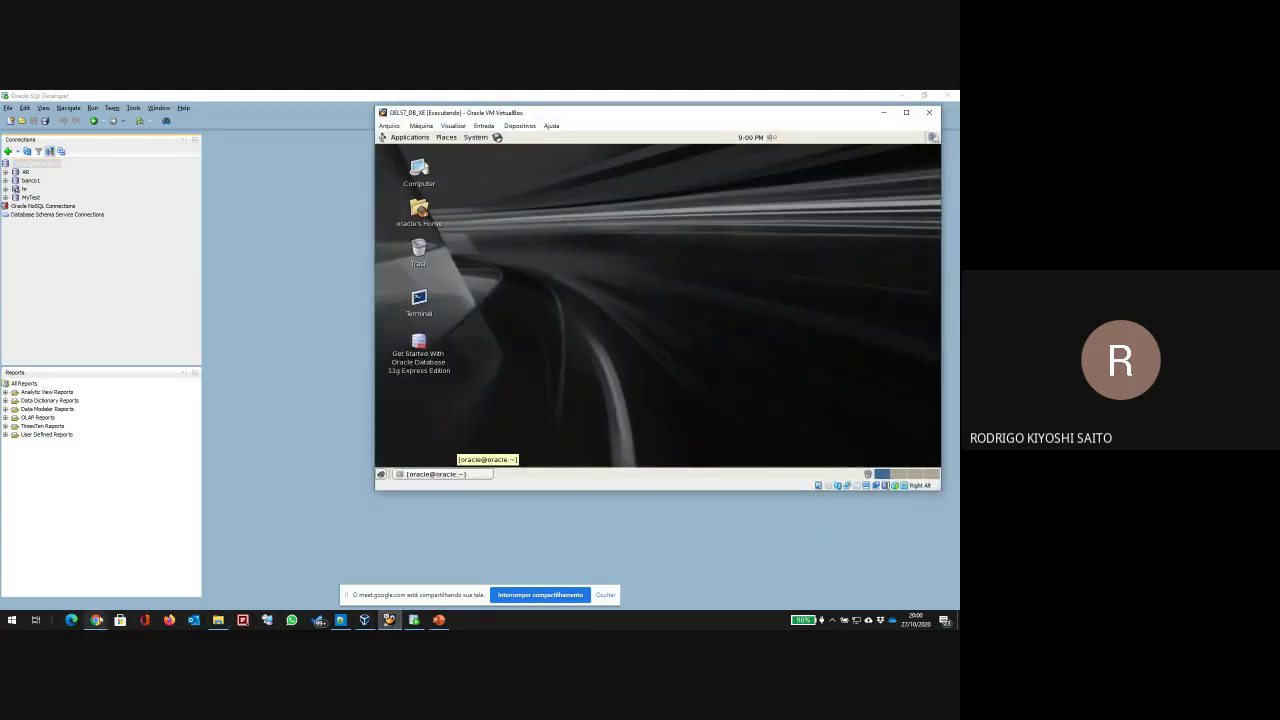
click(95, 620)
click(35, 591)
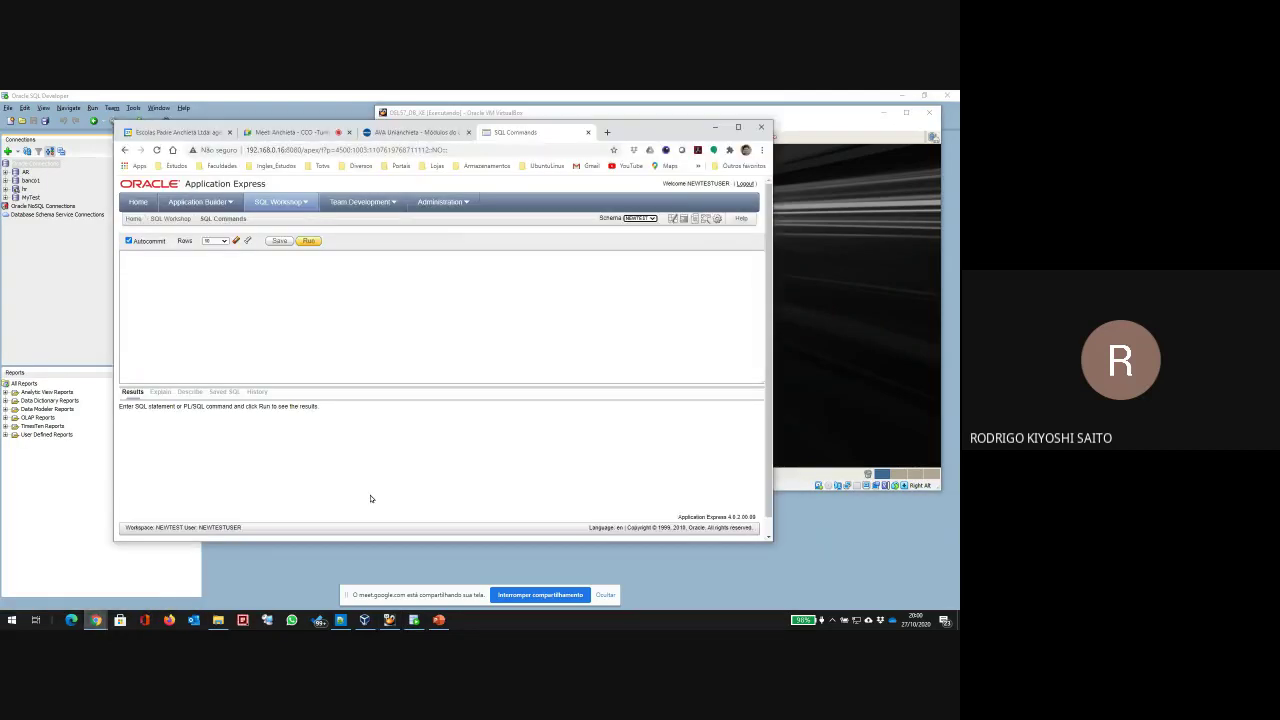
Step: Log out of the test workspace and log in to workspace INTERNAL as user admin
click(745, 185)
click(259, 234)
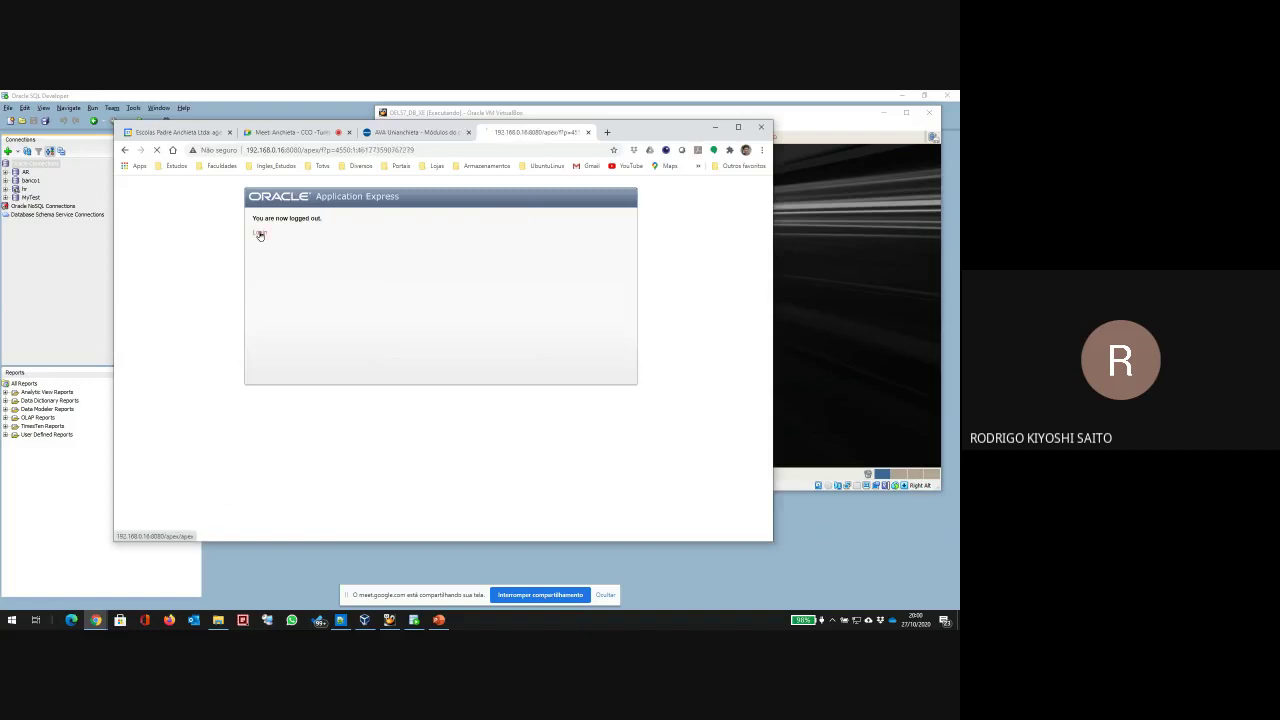
double_click(483, 241)
text(INTER)
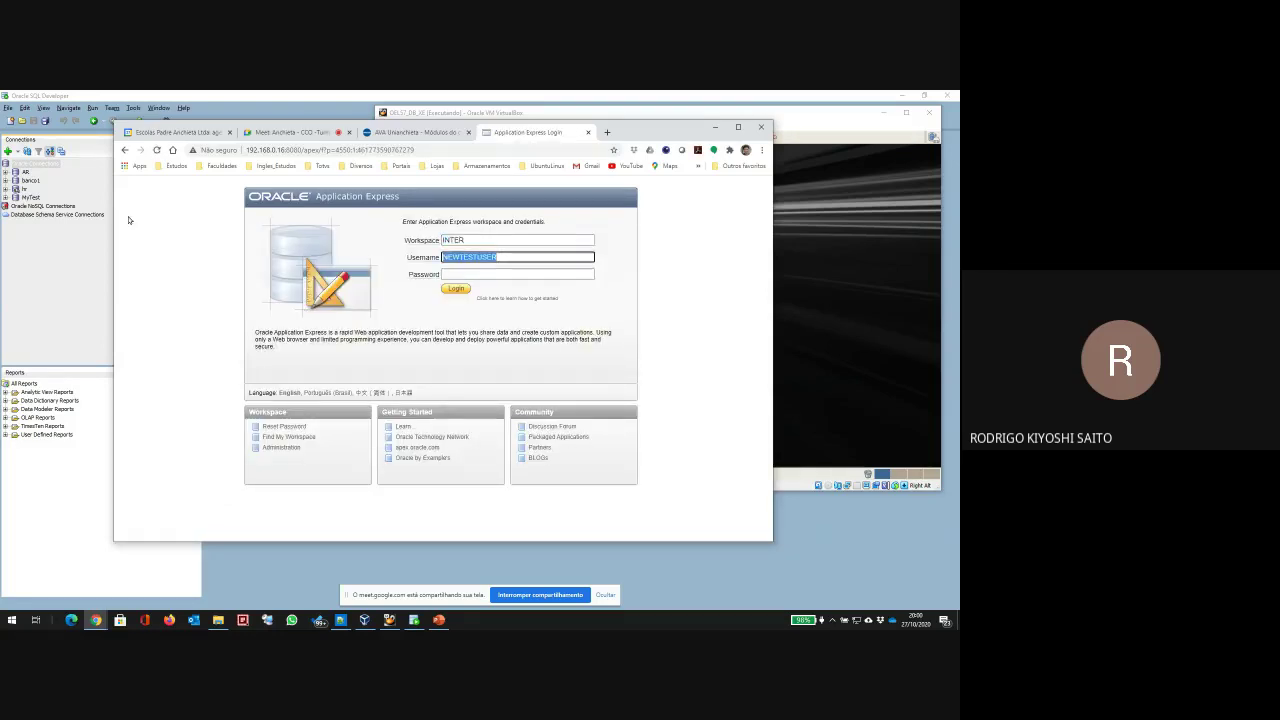
text(nal)
key(Tab)
text(admin)
key(Tab)
text(oracle)
key(Return)
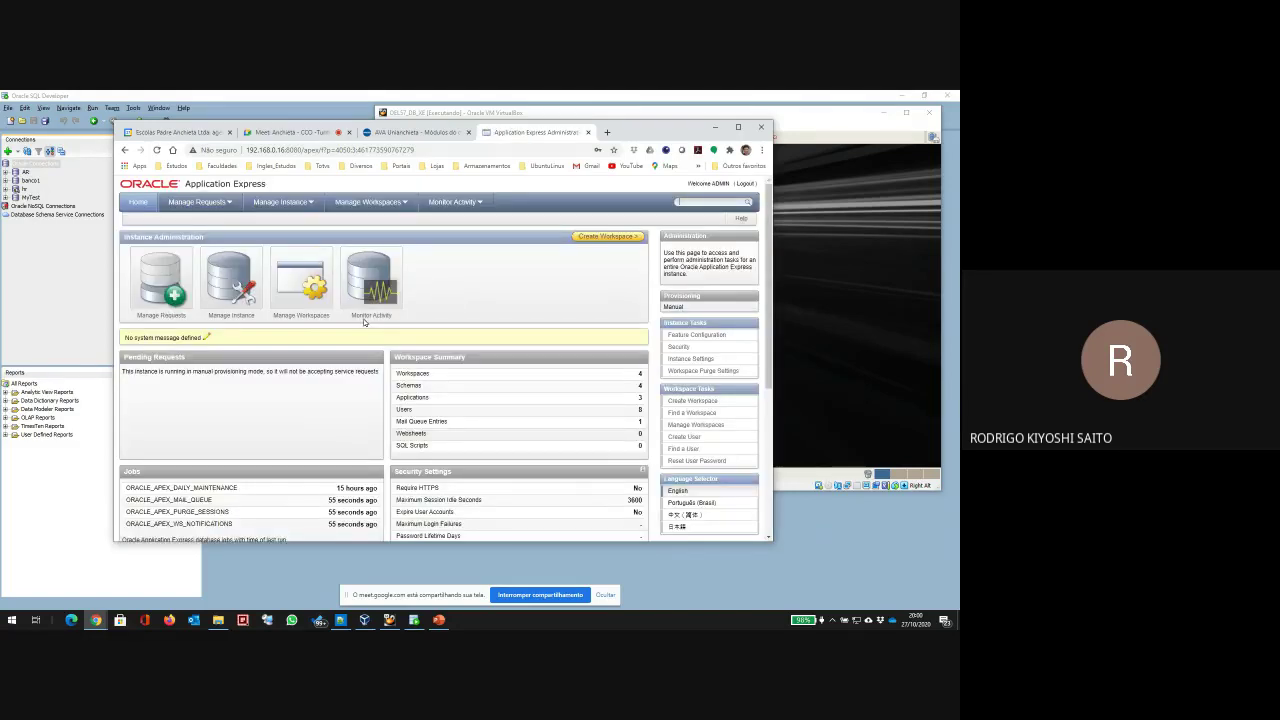
Step: Start the Create Workspace wizard from Manage Workspaces in Instance Administration
click(230, 288)
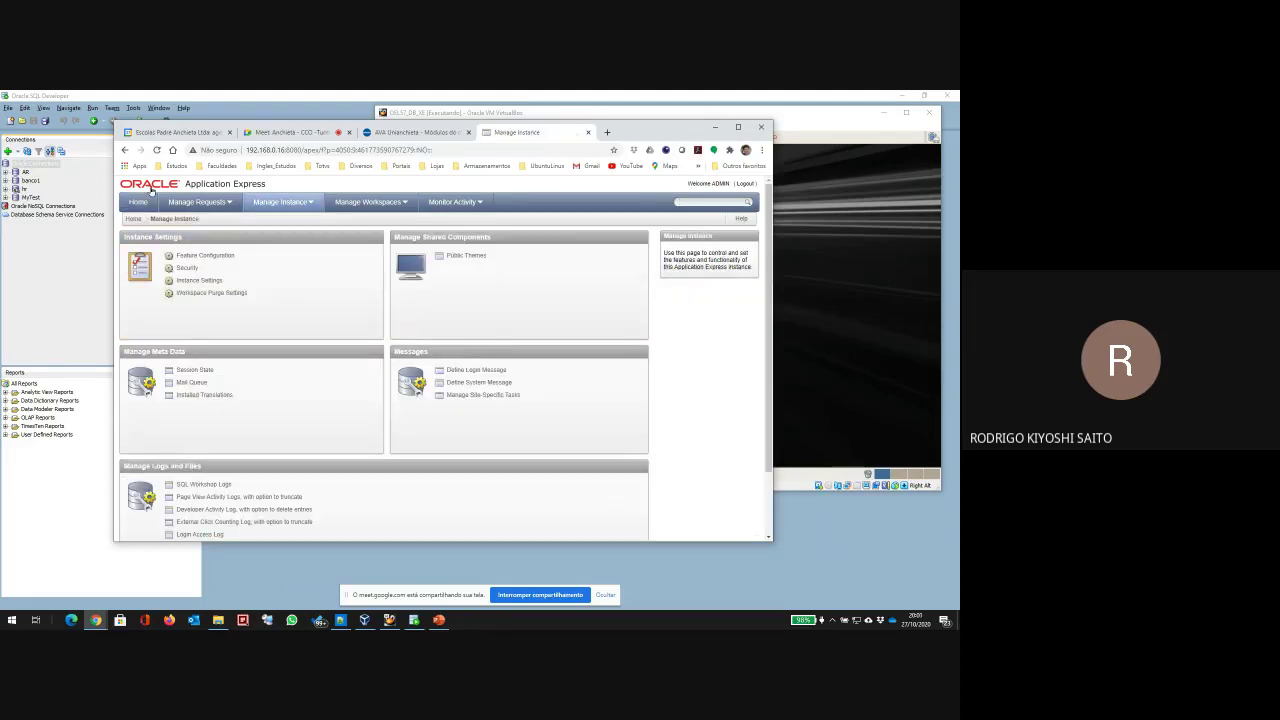
click(125, 150)
click(297, 290)
click(190, 256)
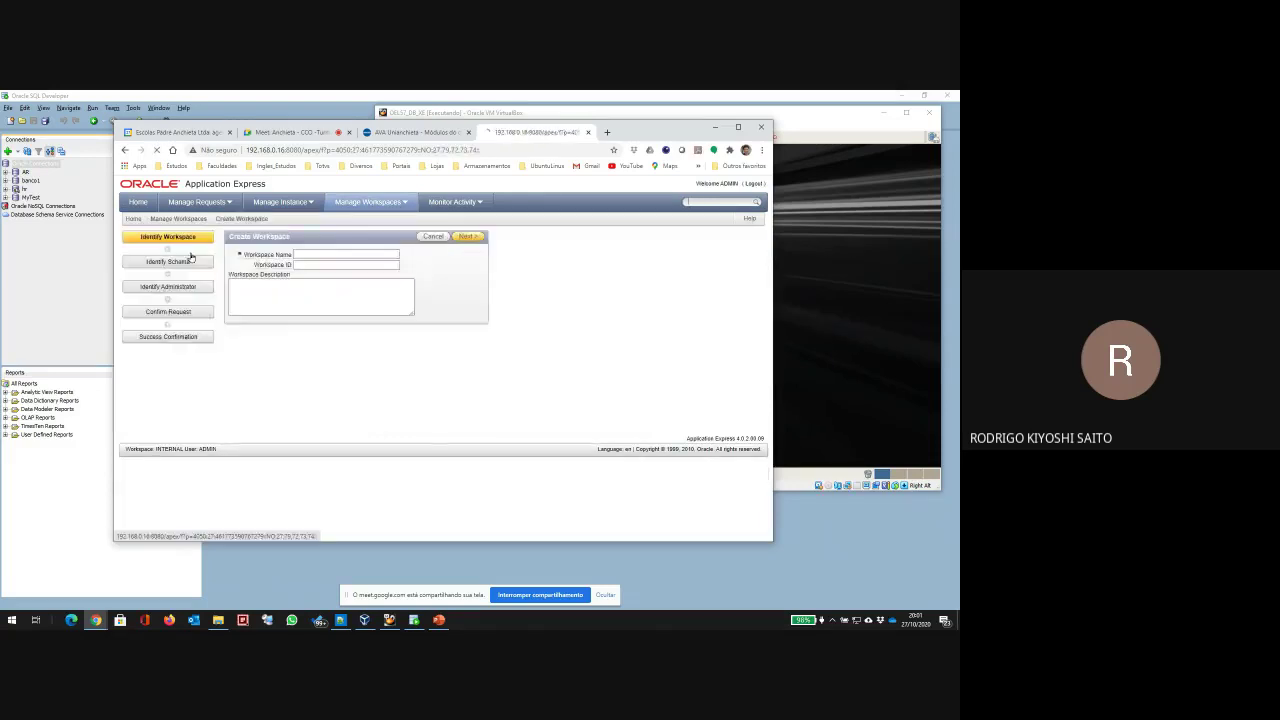
Step: Name the workspace NovoWS with description NovoWS and continue to the schema step
click(306, 256)
text(NewW)
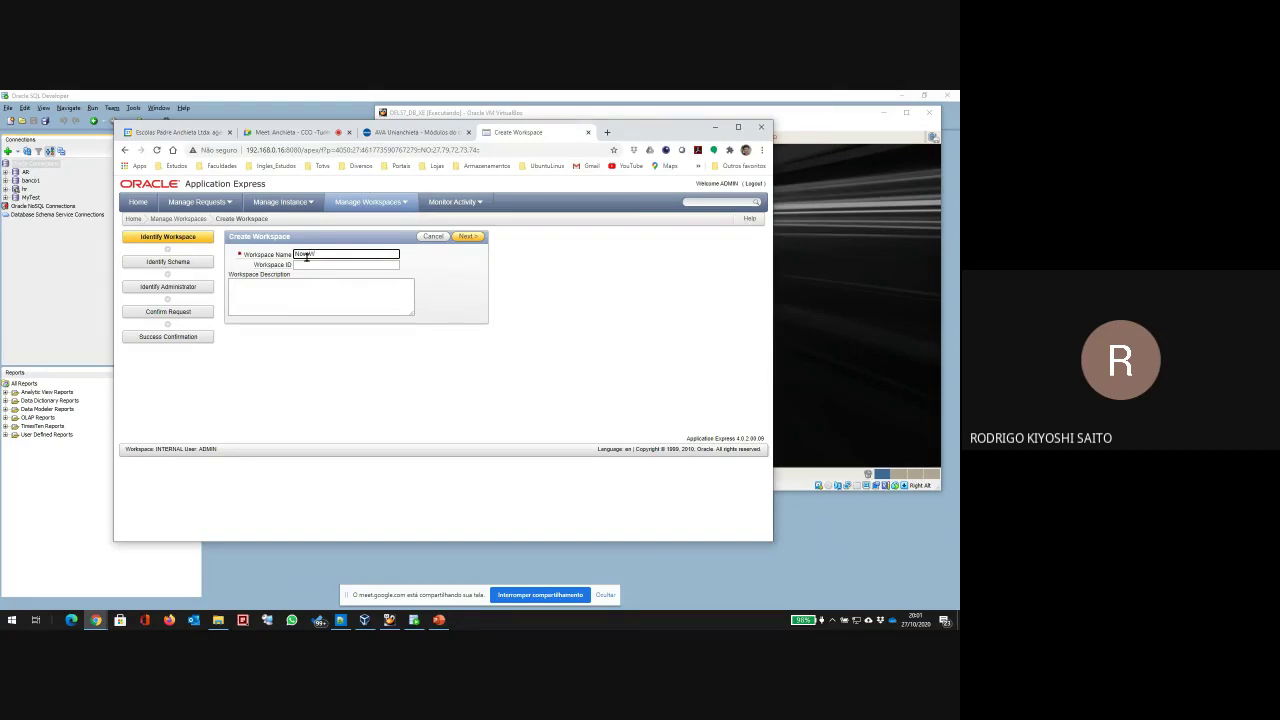
text(oWorkspace)
click(337, 307)
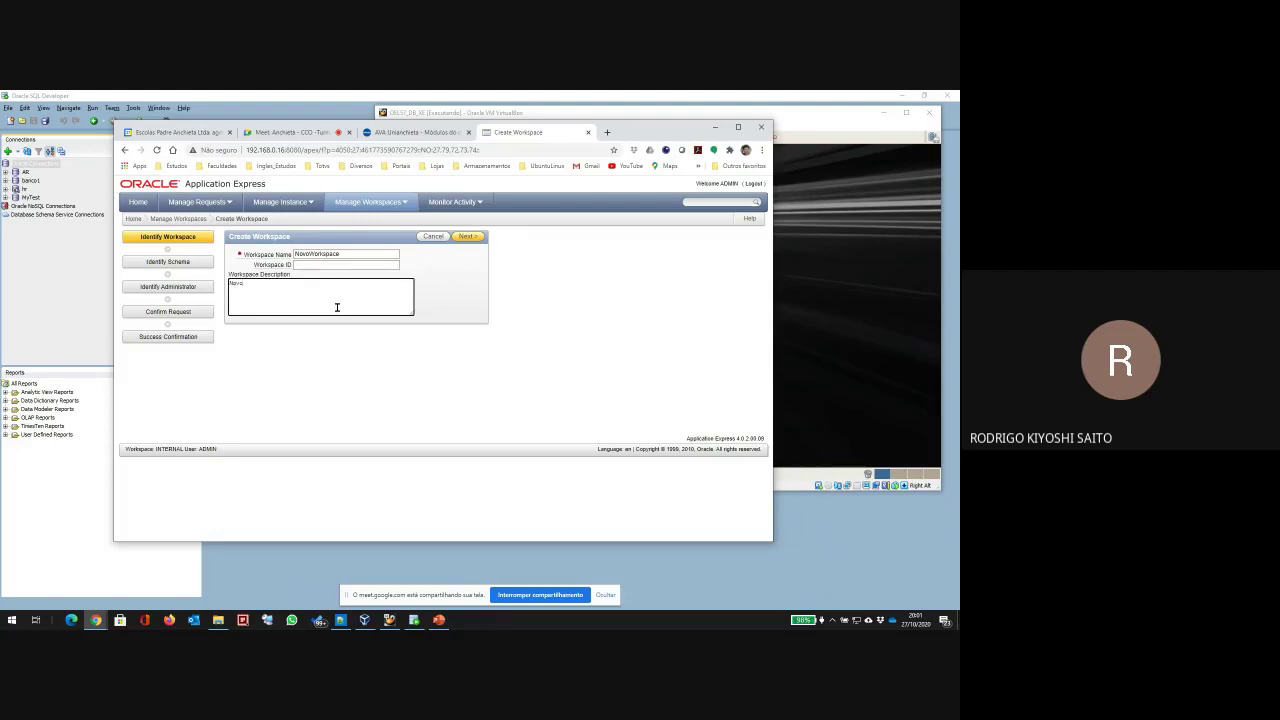
text(NovoWS)
key(shift+Tab)
key(shift+Tab)
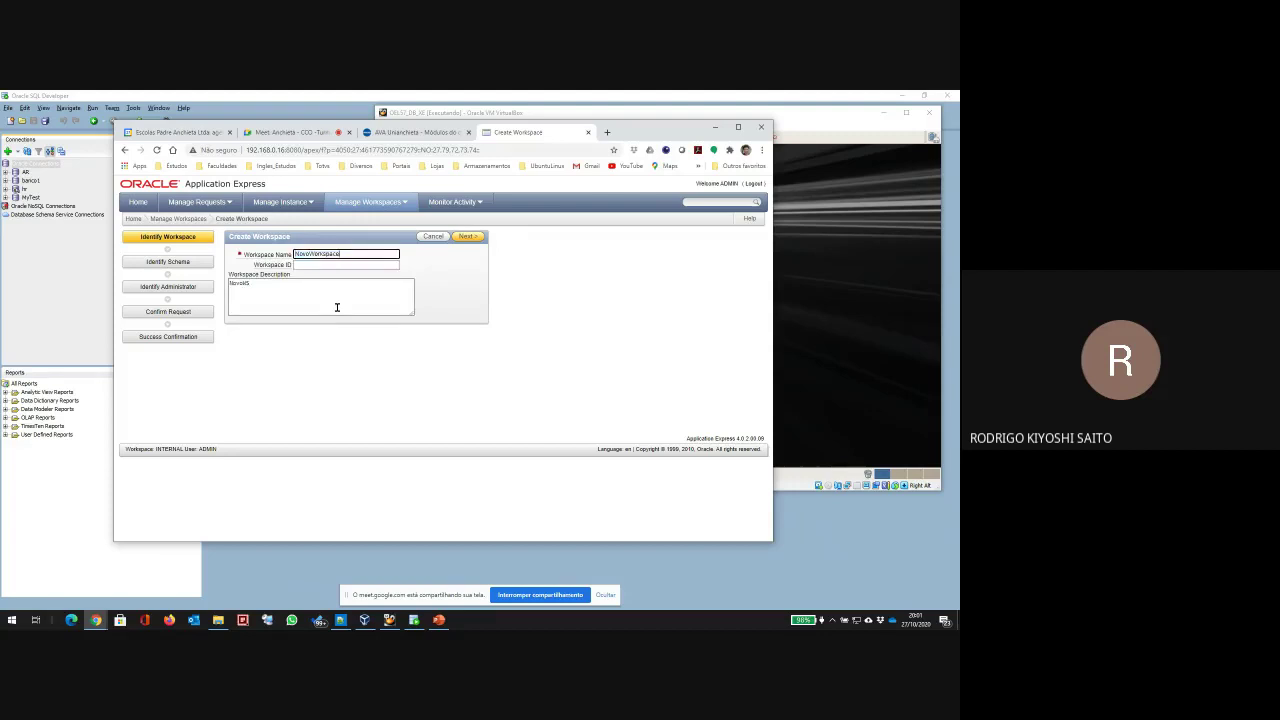
key(BackSpace)
key(BackSpace)
text(S)
key(Tab)
key(Tab)
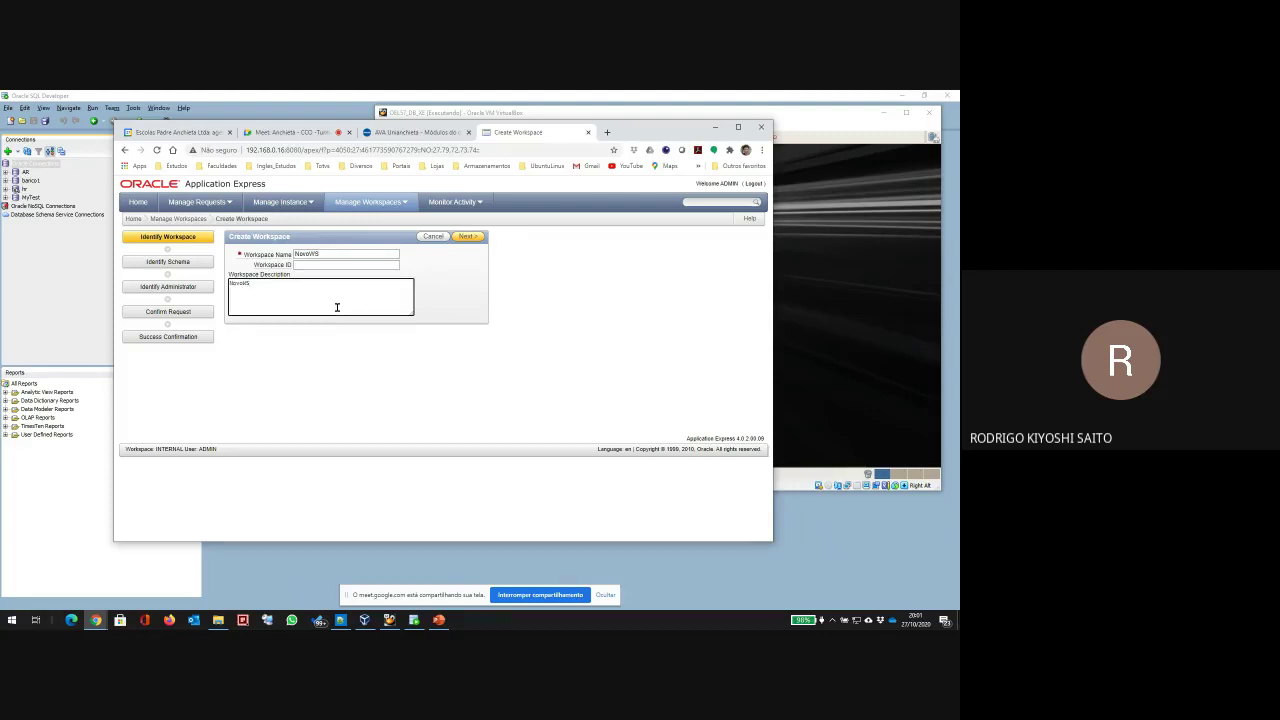
click(466, 236)
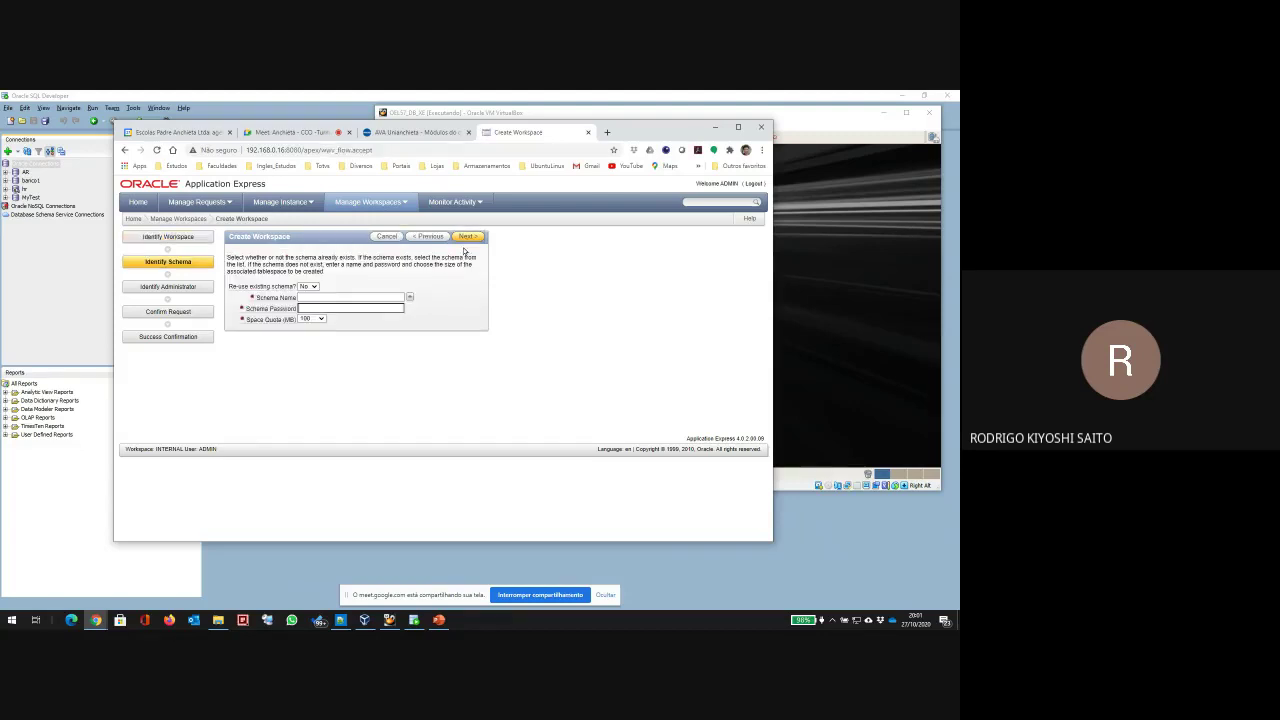
Step: Create new schema NovoWS with a schema password and 25 MB space quota
click(349, 297)
text(NovoWS)
key(Tab)
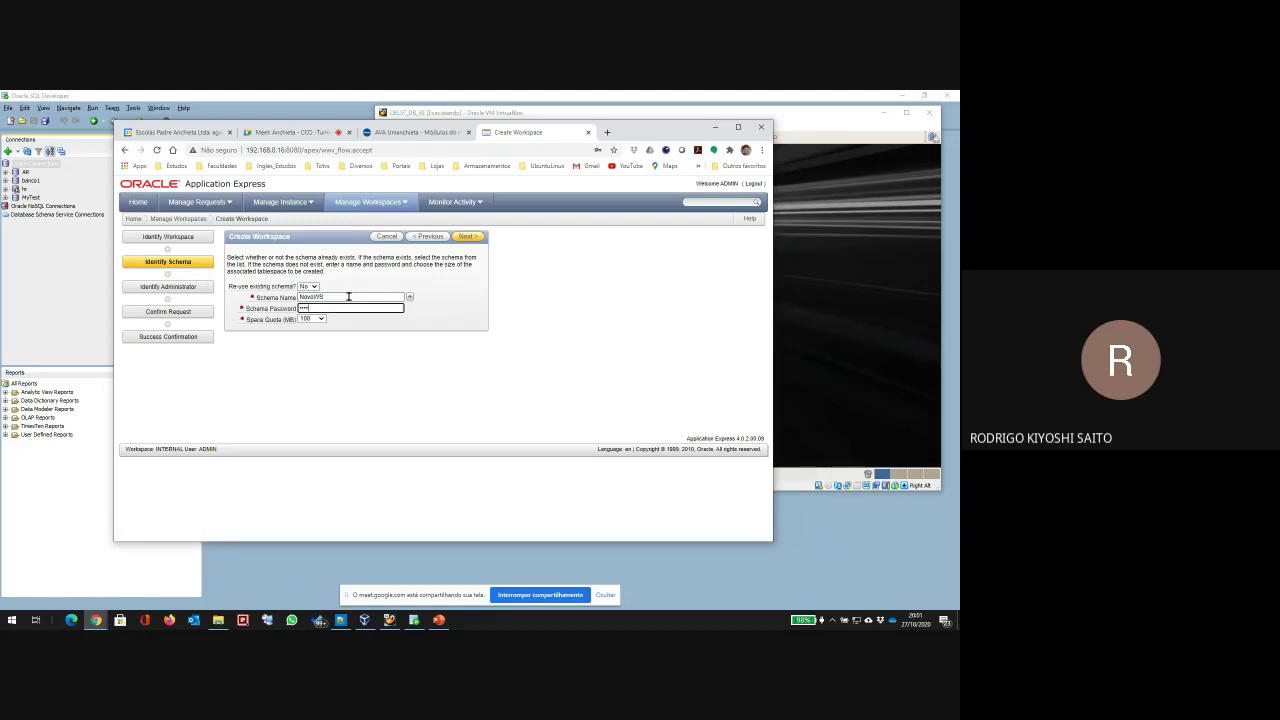
text(123)
click(314, 318)
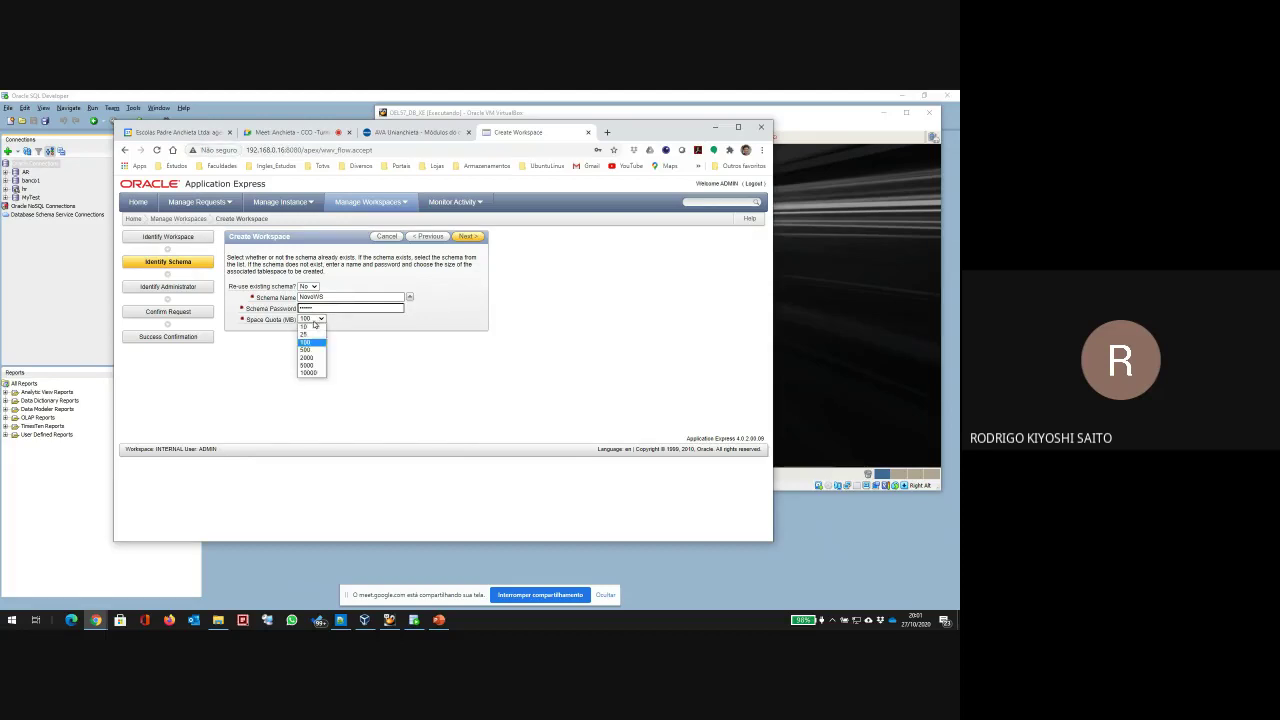
click(311, 334)
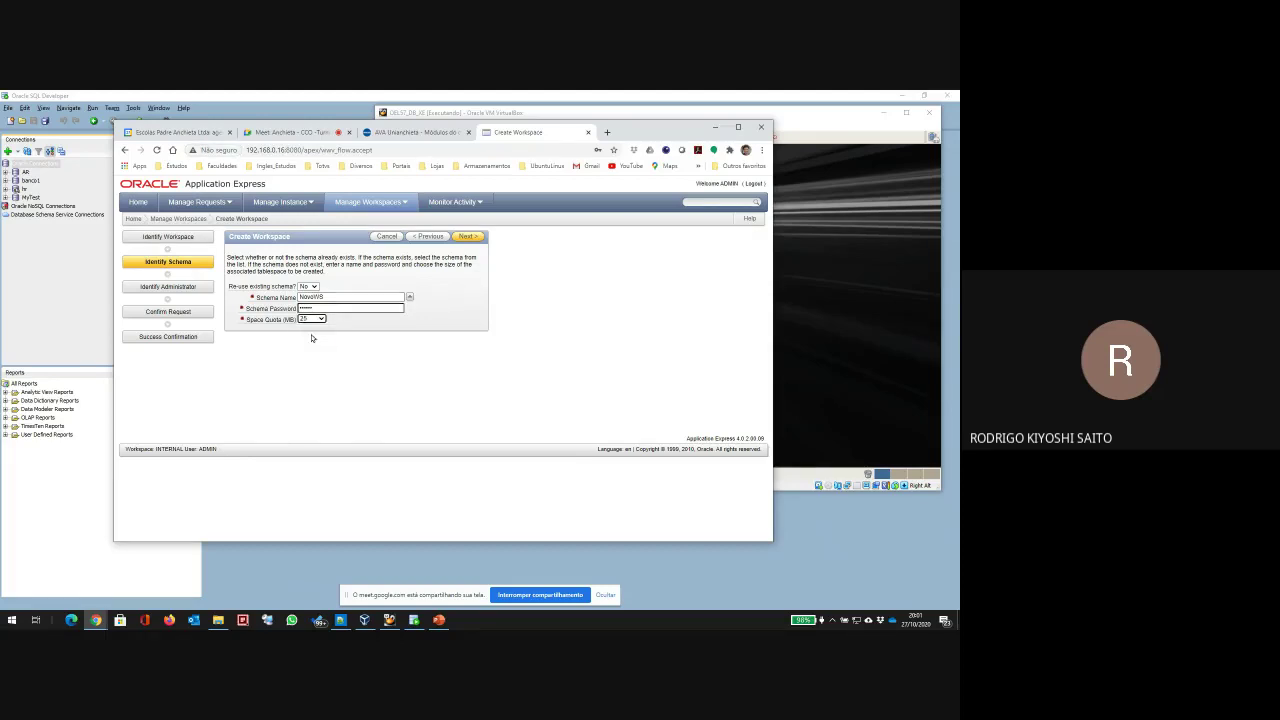
click(474, 237)
click(321, 265)
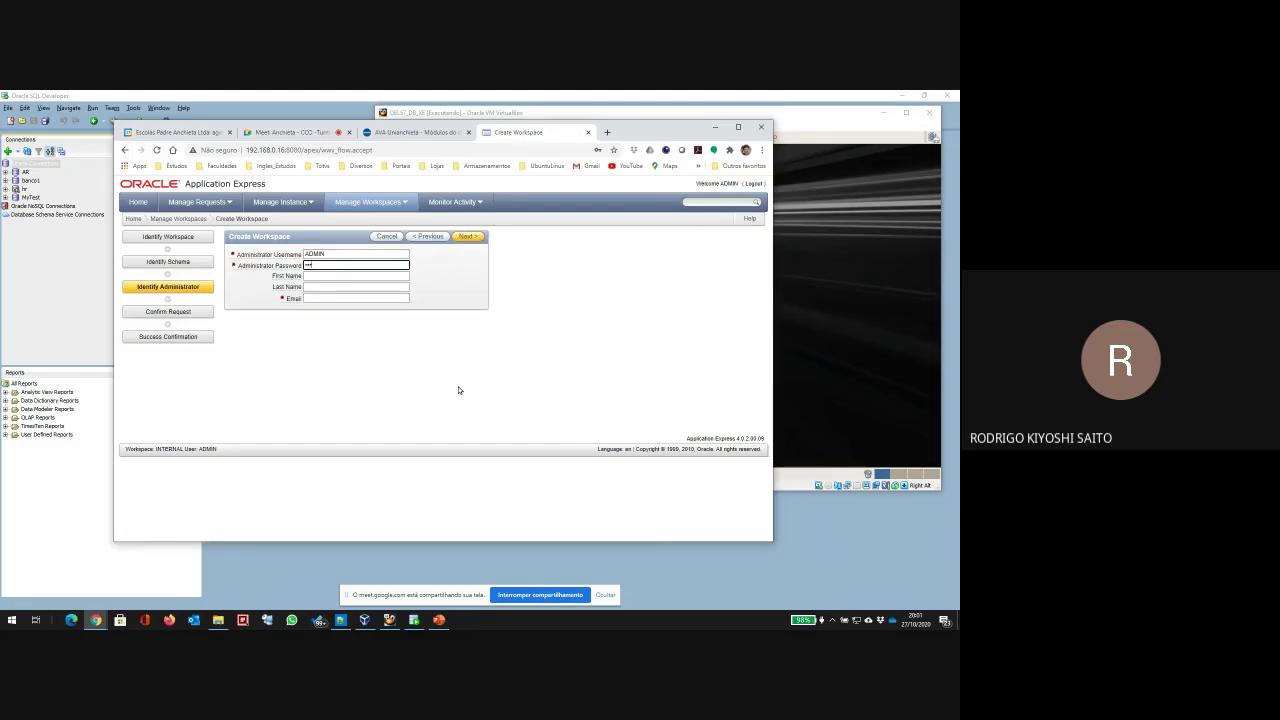
Step: Give the ADMIN administrator first name Admin and an e-mail address
key(Tab)
text(Admin)
key(Tab)
key(Tab)
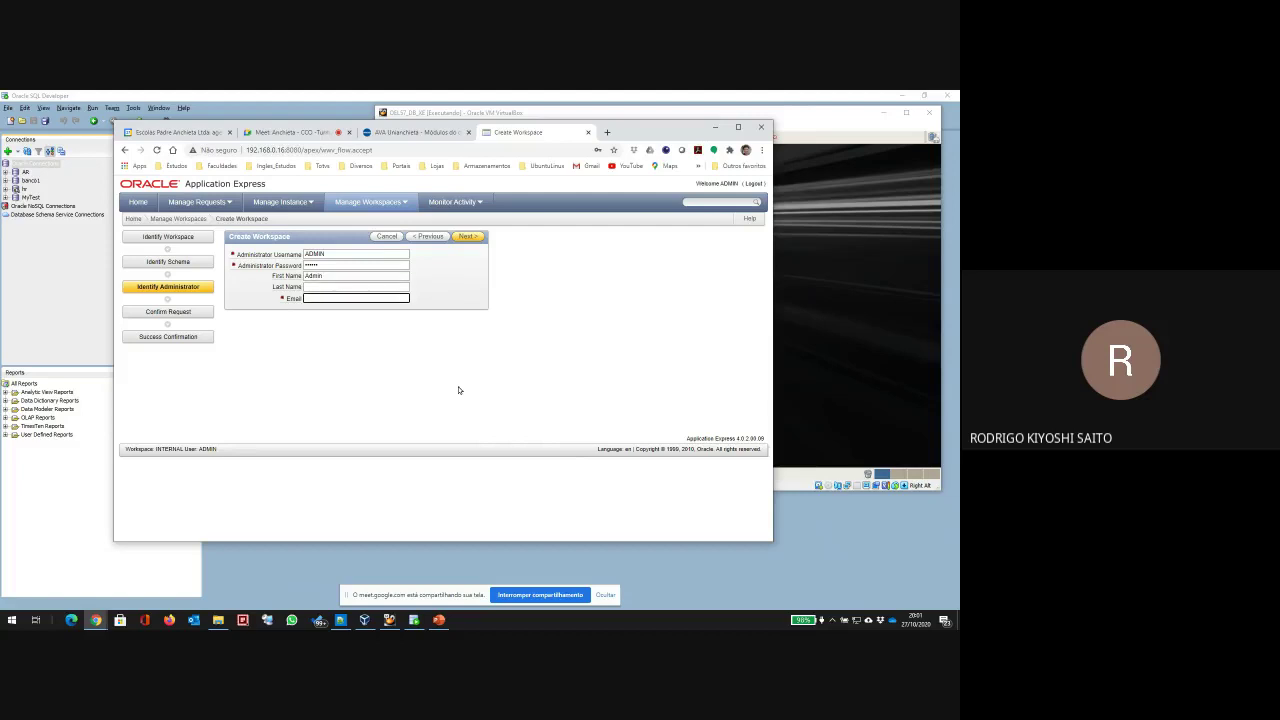
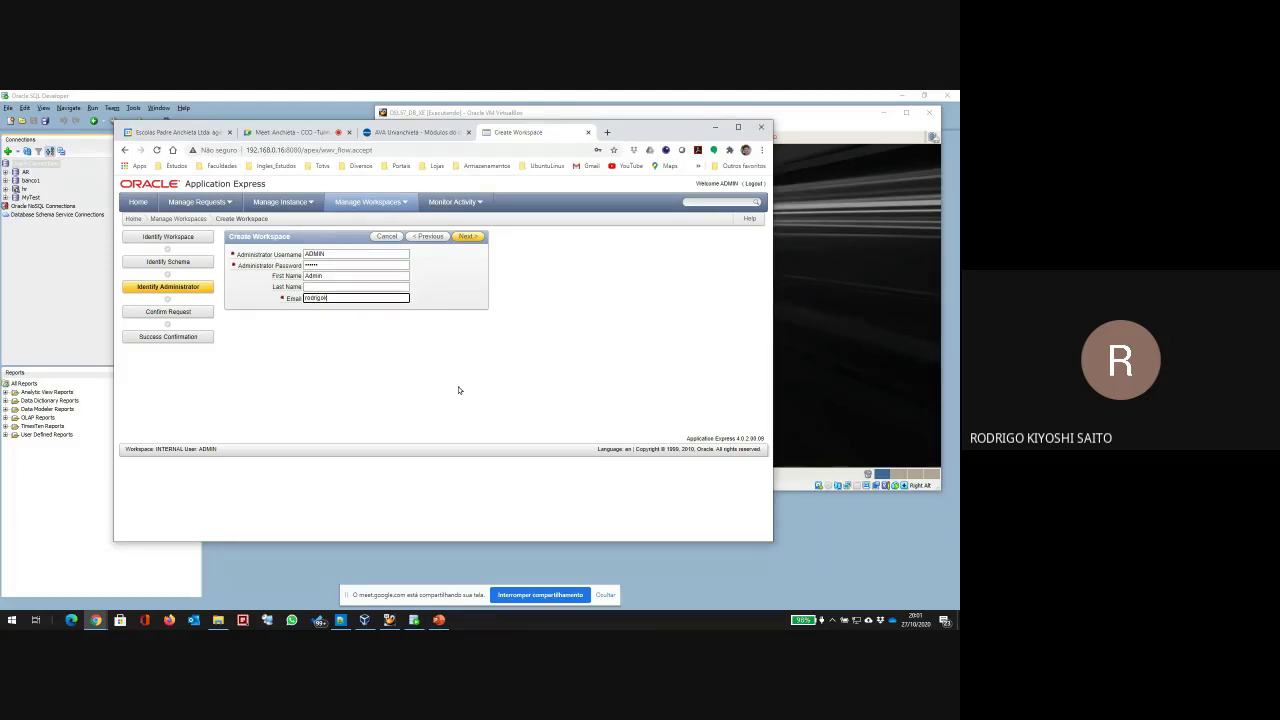
Step: Confirm and create the NovoWS workspace, then finish the wizard
click(462, 237)
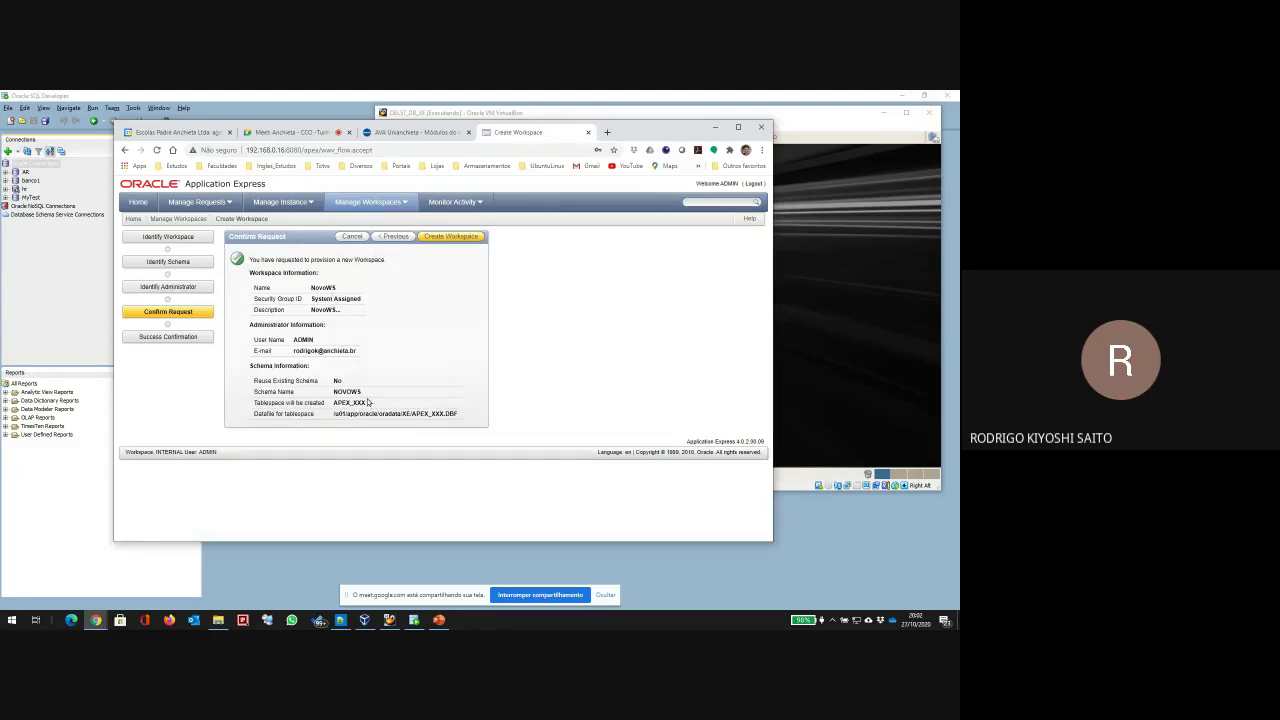
click(444, 238)
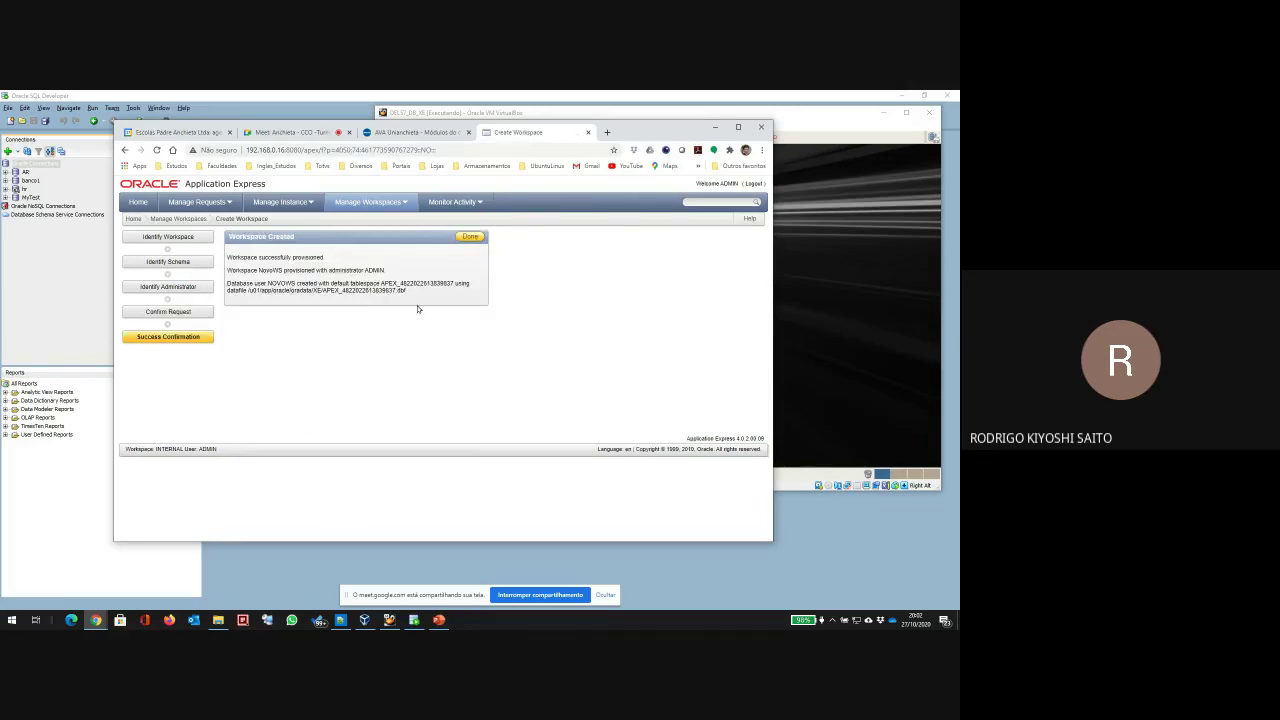
click(472, 237)
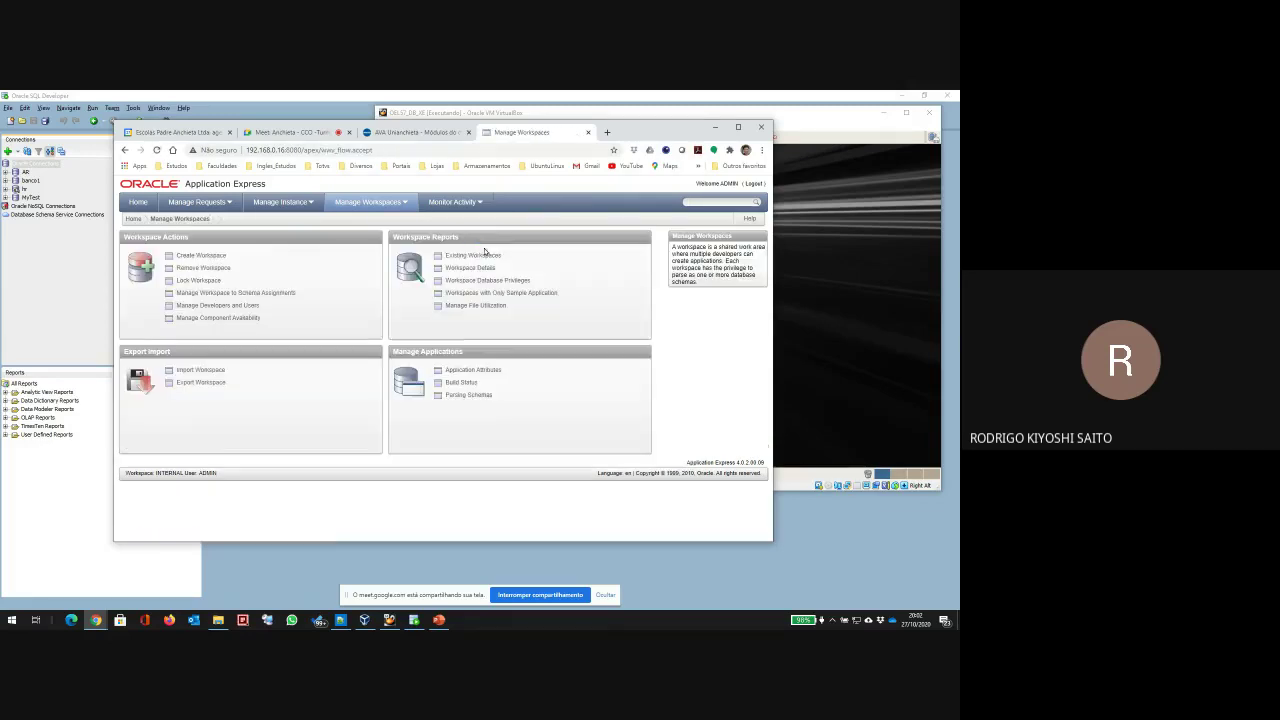
Step: Go to the administration home page and open the Create User form
click(138, 202)
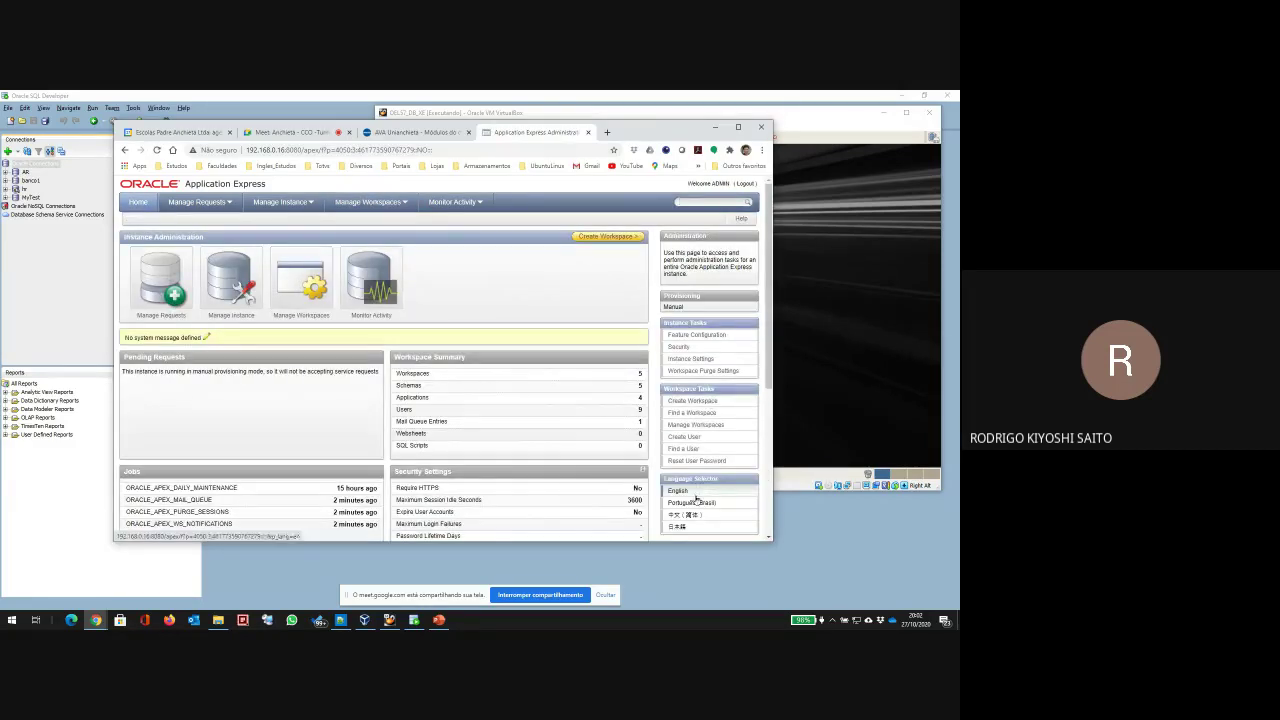
scroll(695, 480, down, 2)
scroll(693, 465, up, 2)
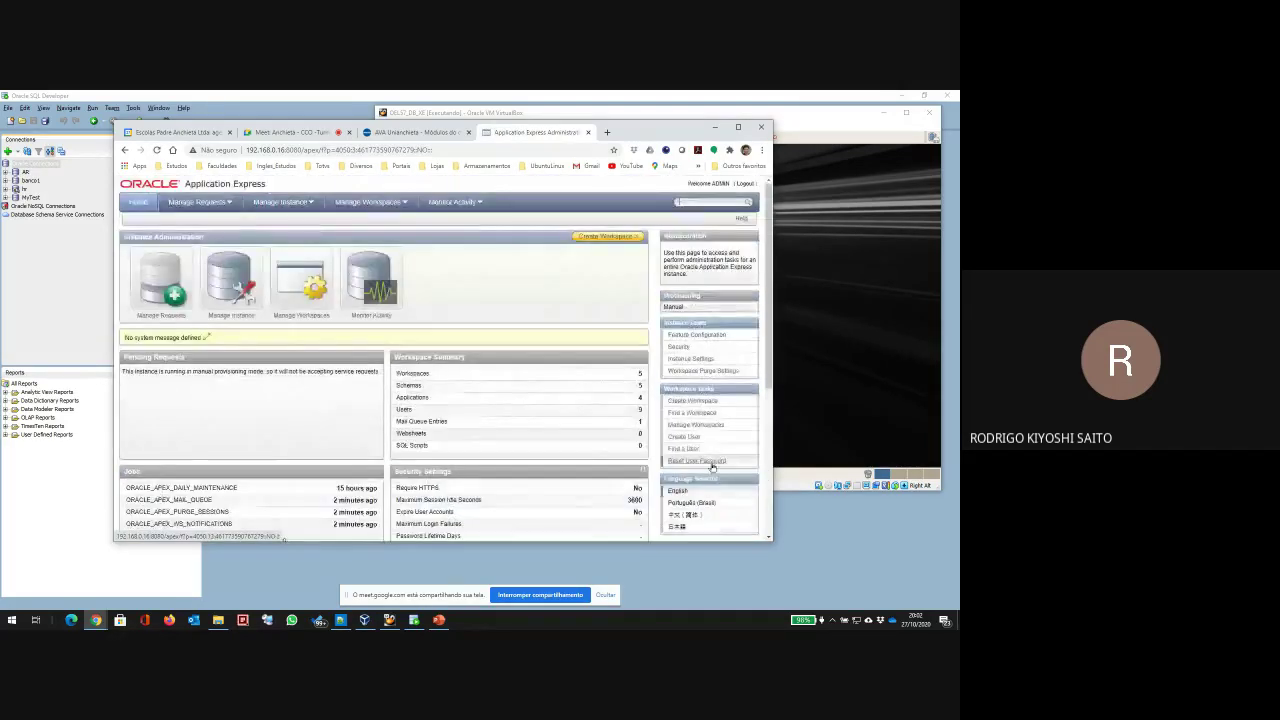
click(684, 437)
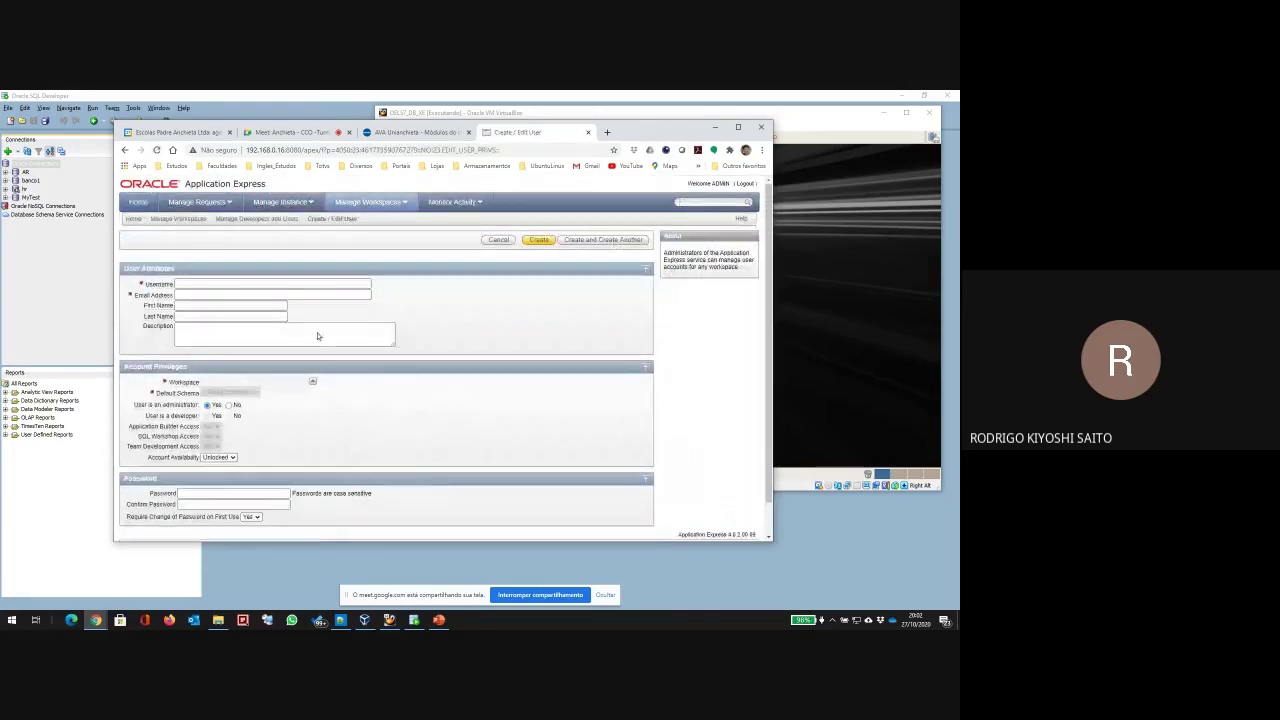
Step: Enter username NovoUSER, the user's e-mail address and first name
click(207, 285)
text(Novouser)
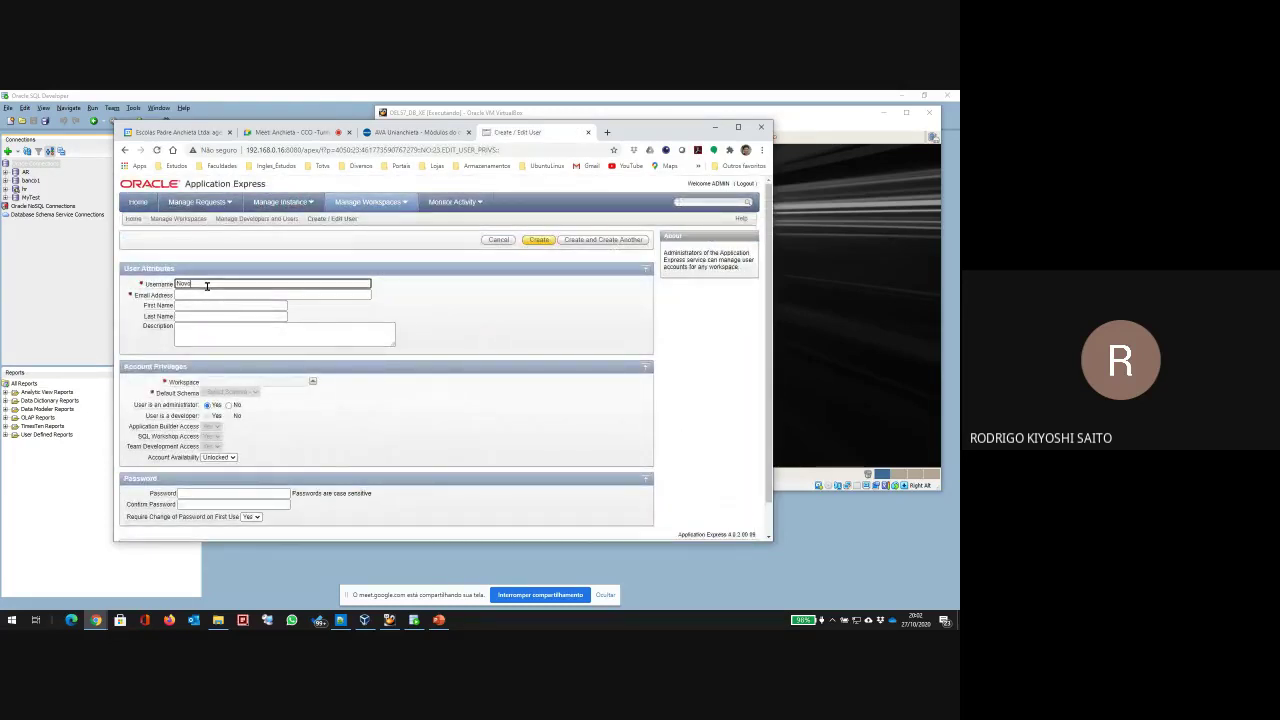
key(ctrl+a)
text(NovoUSER)
key(Tab)
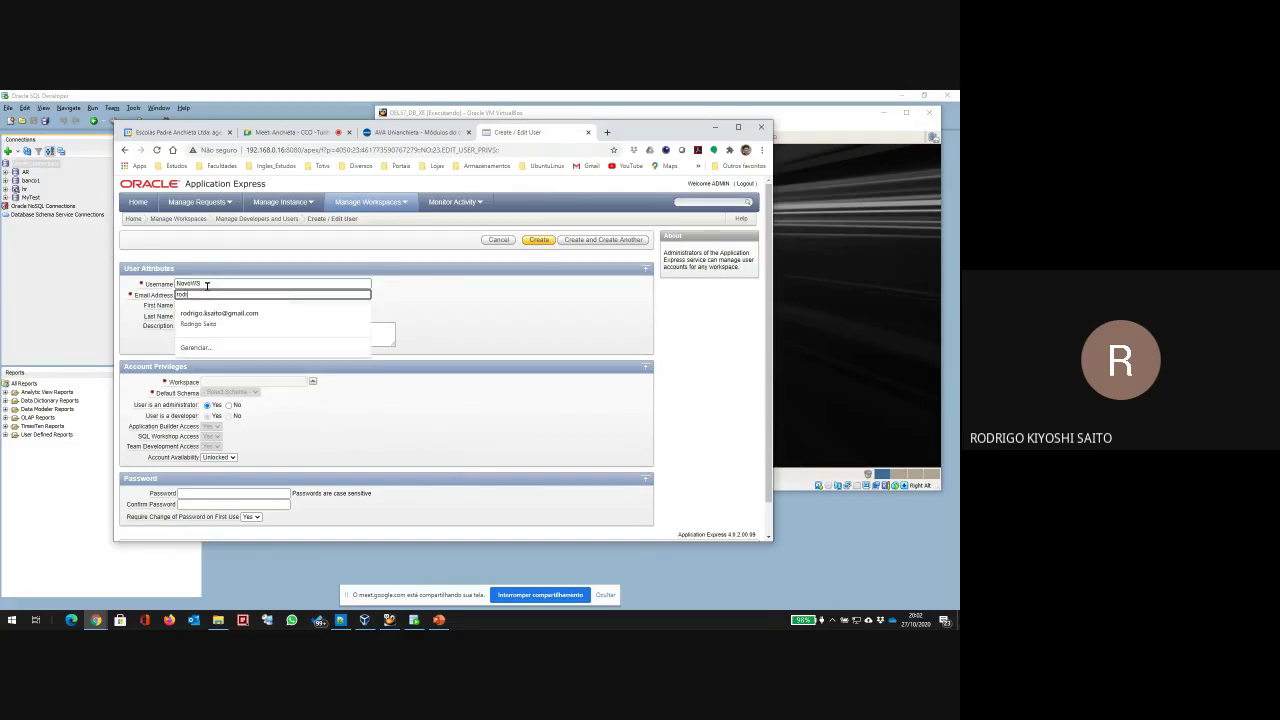
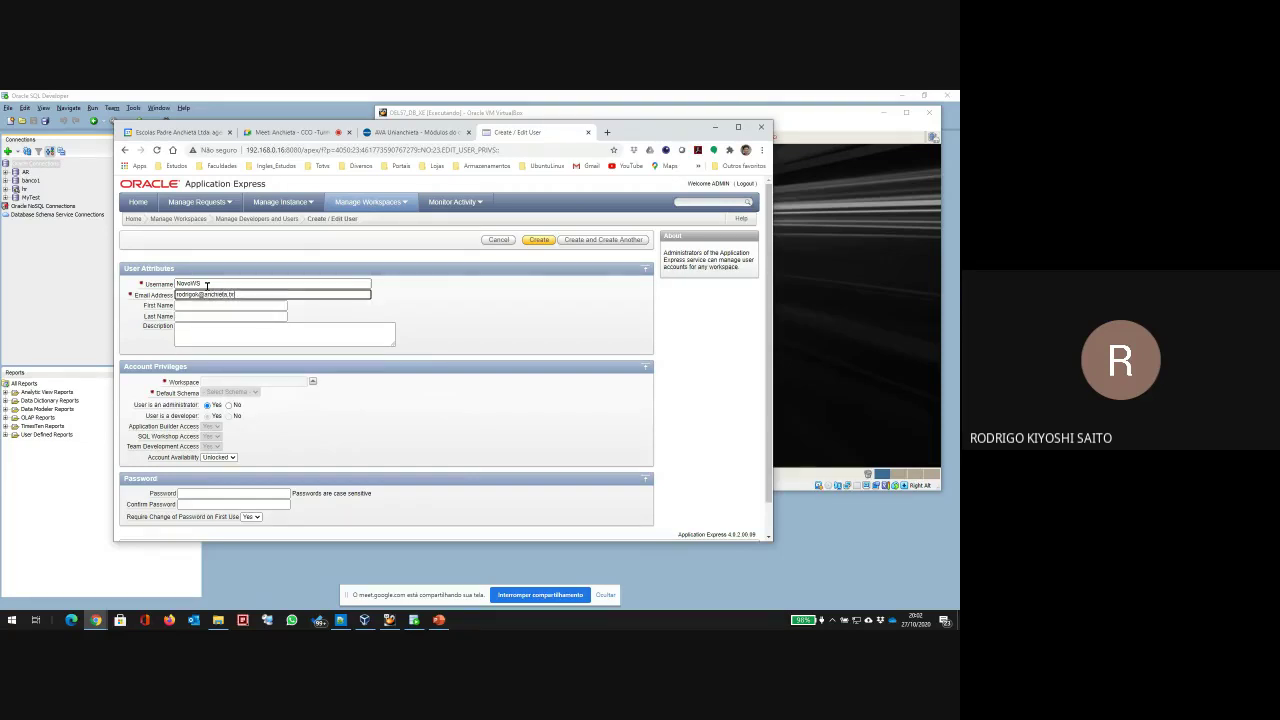
key(Tab)
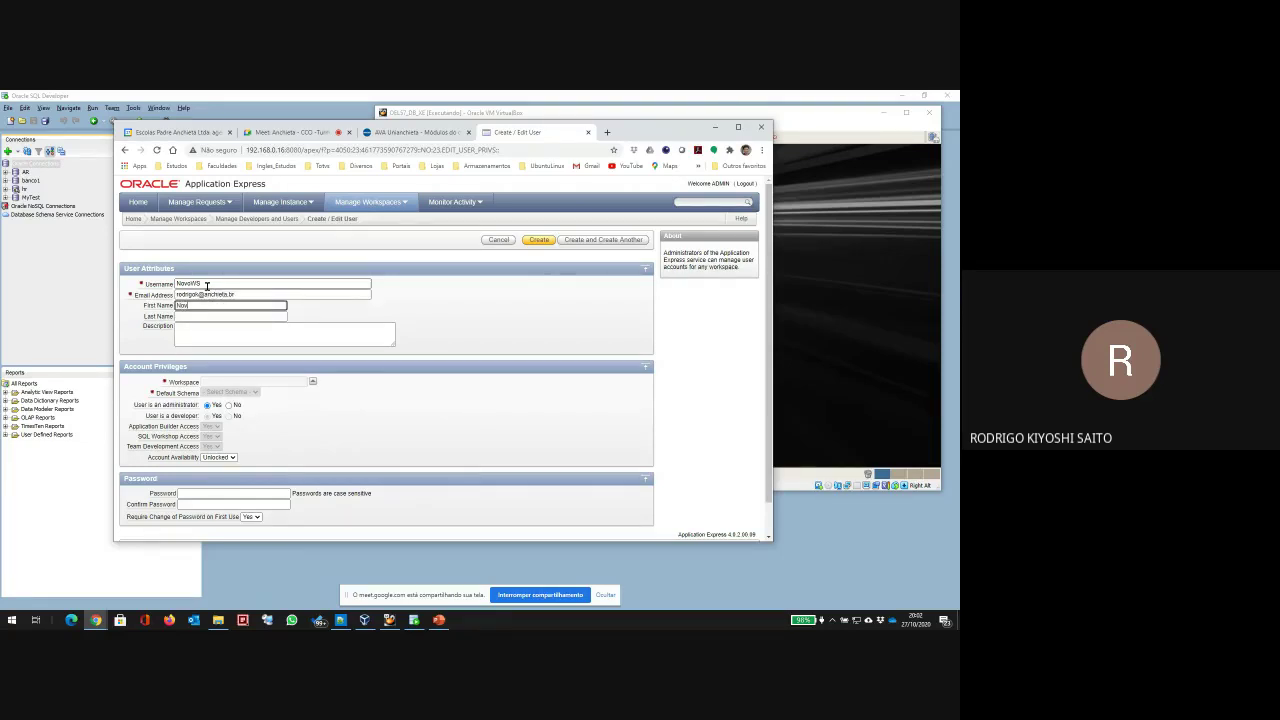
key(Tab)
key(Tab)
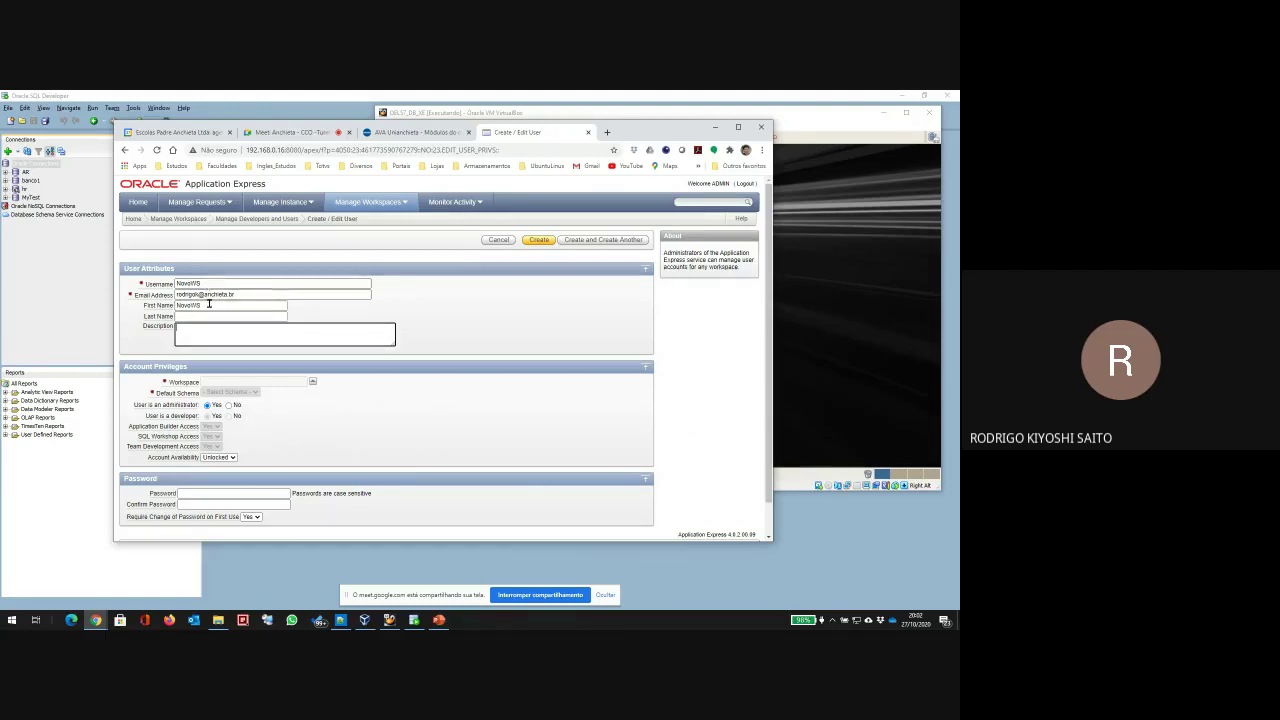
Step: Assign workspace NOVOWS and default schema NOVOWS, keeping the account unlocked
click(281, 386)
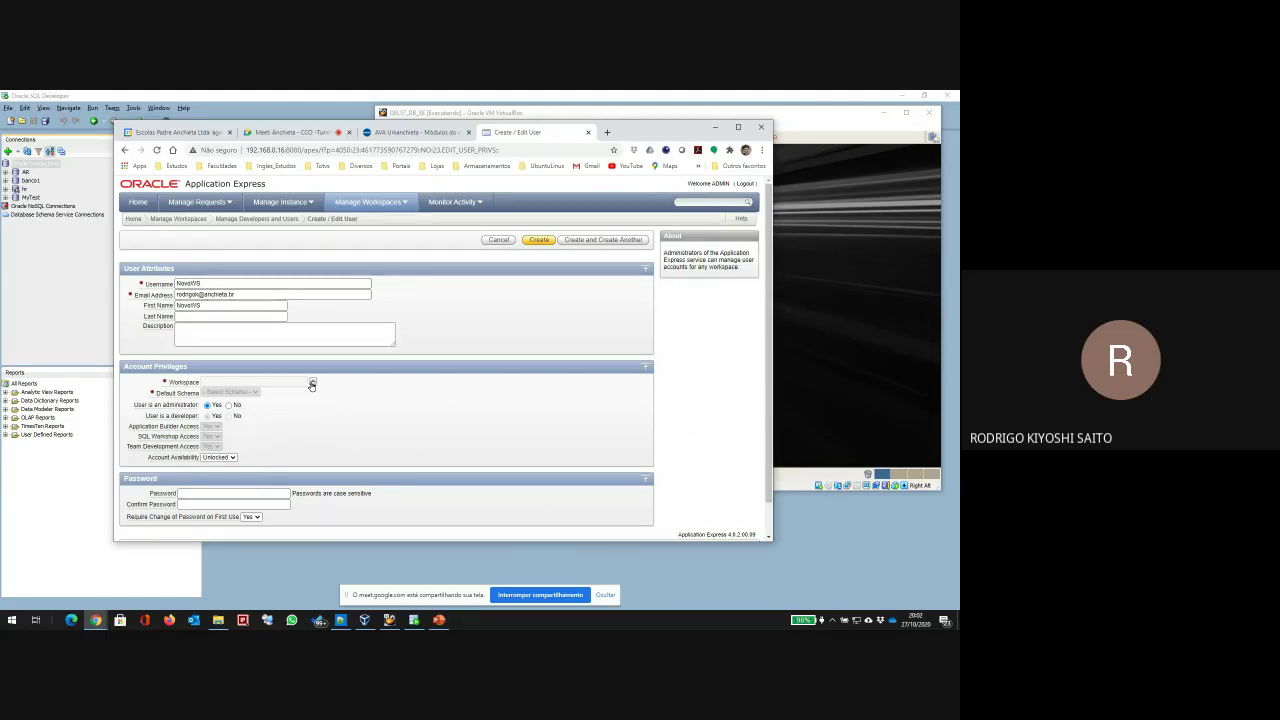
click(312, 384)
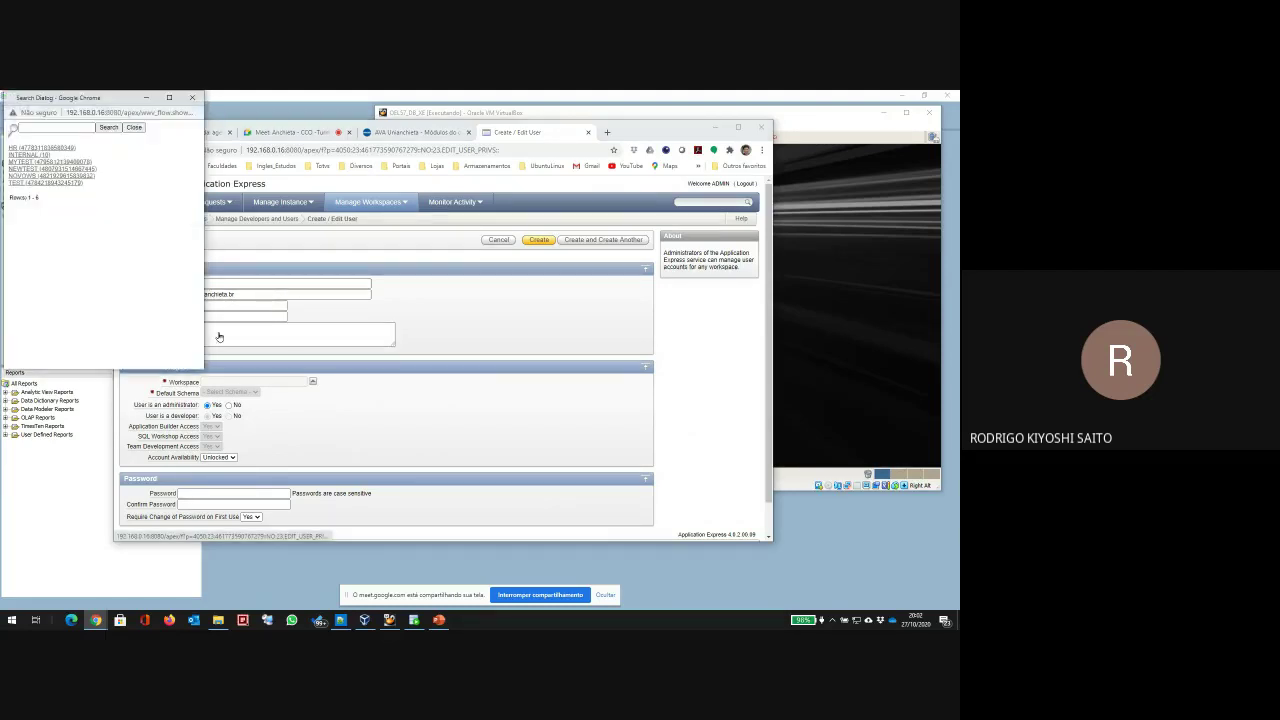
click(40, 176)
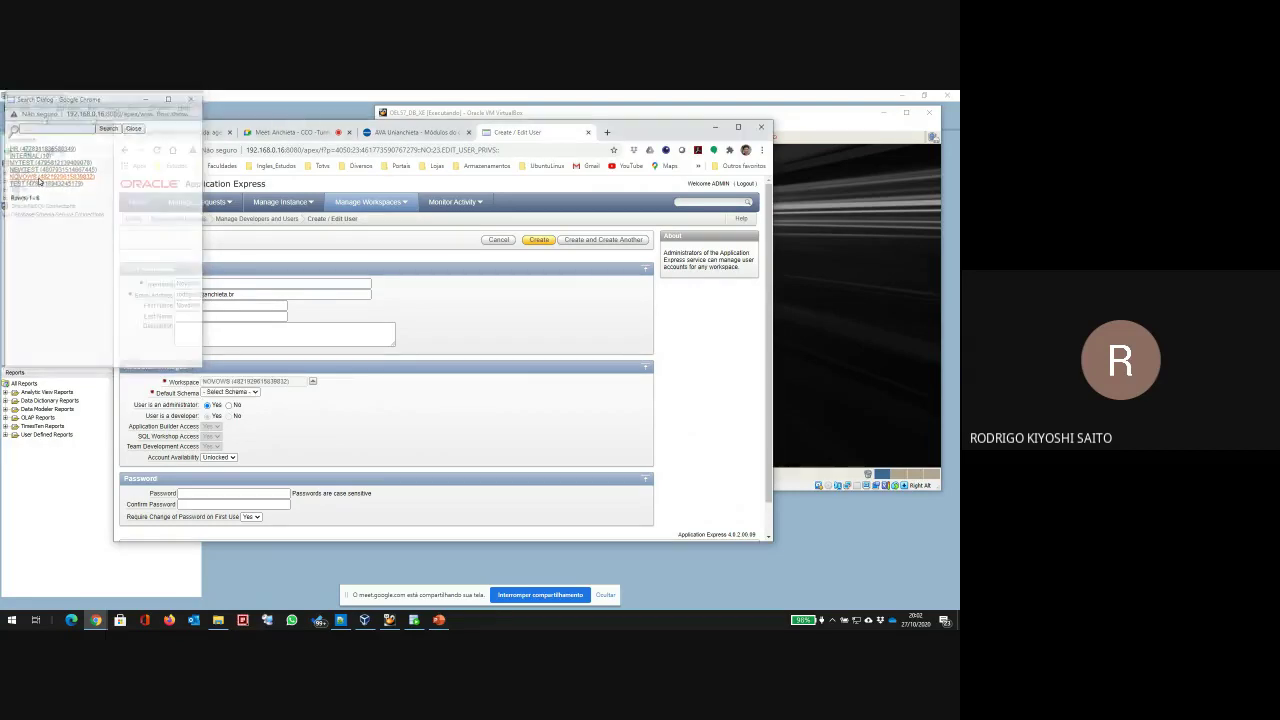
click(251, 394)
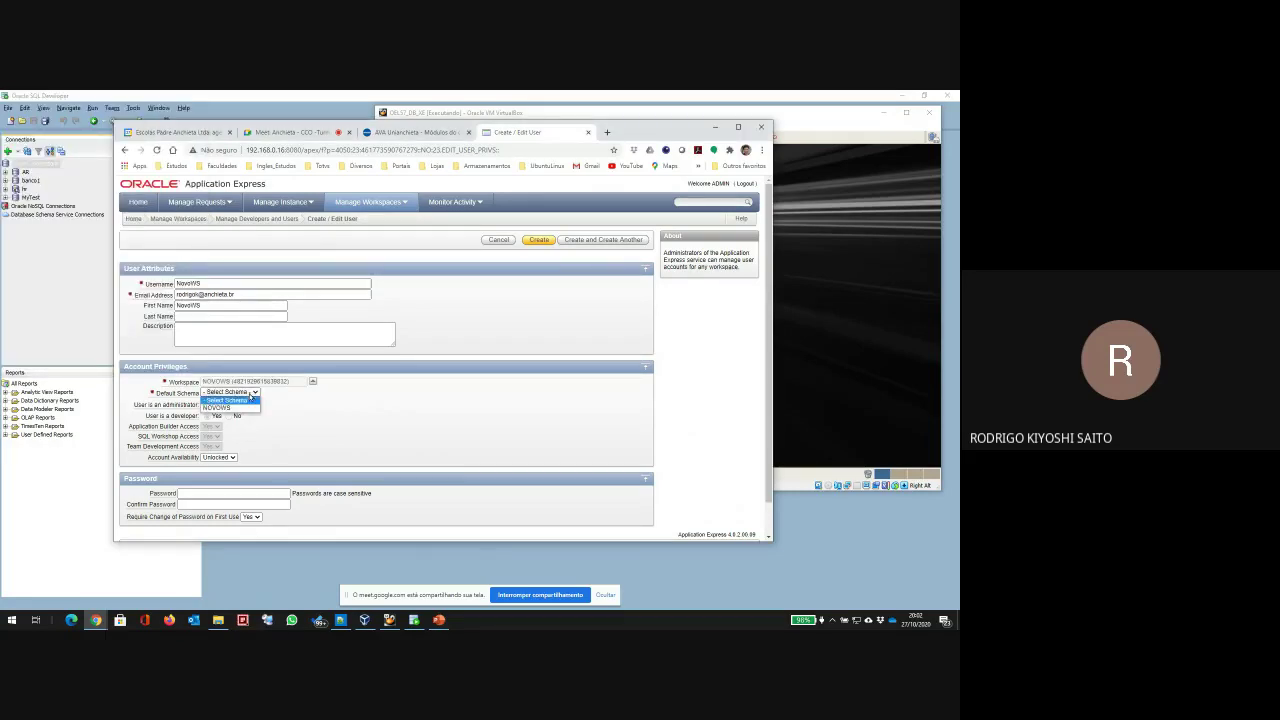
click(216, 407)
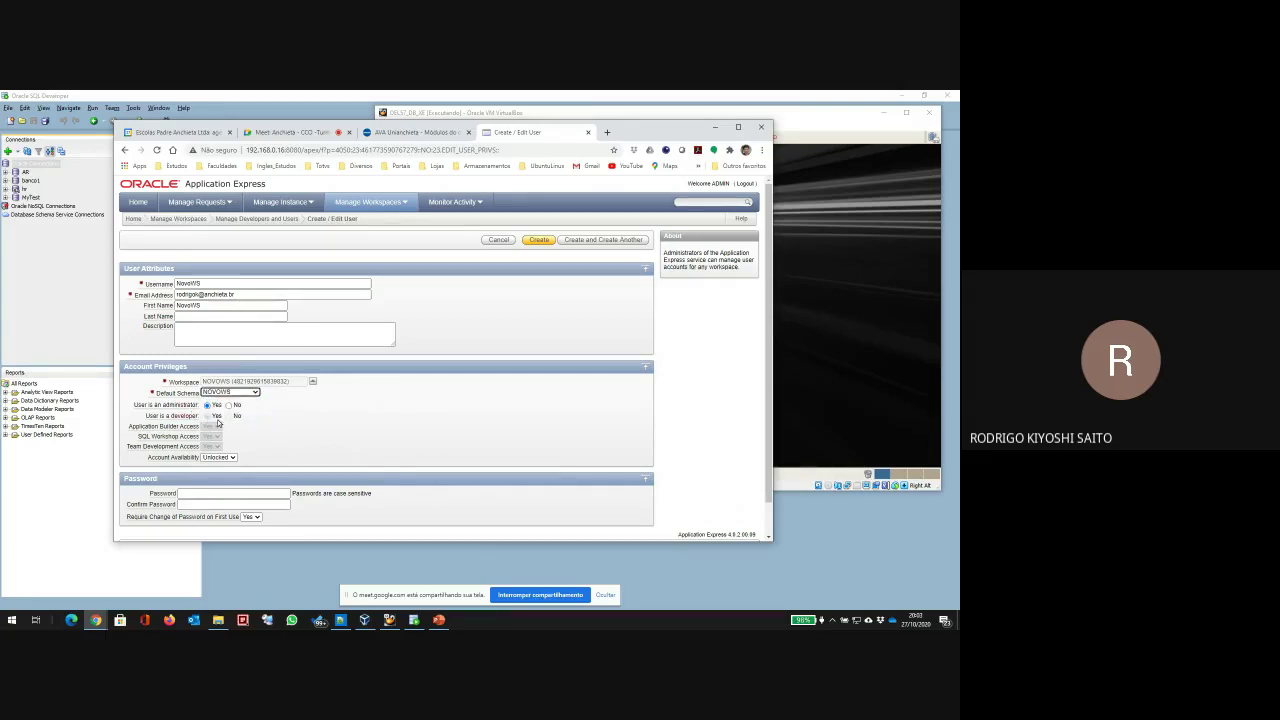
click(218, 457)
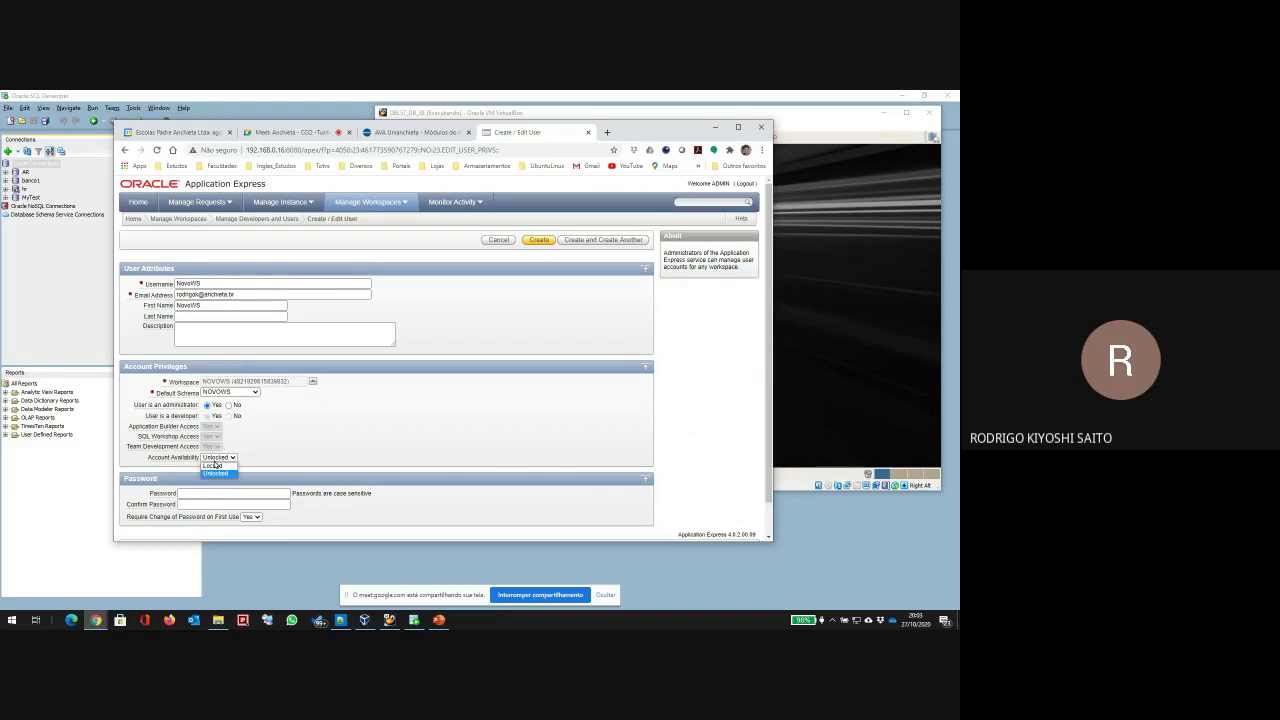
click(212, 468)
Step: Enter and confirm the password, set Require Change of Password to No, and create the user
click(202, 492)
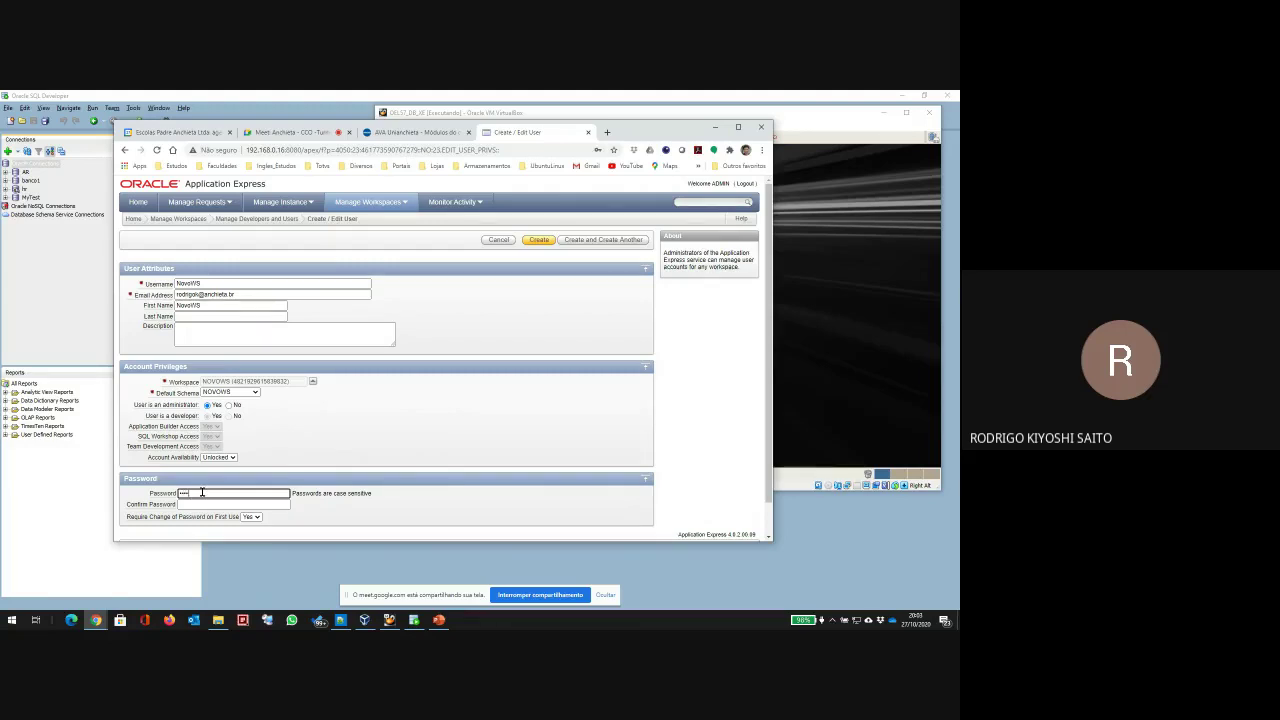
key(Tab)
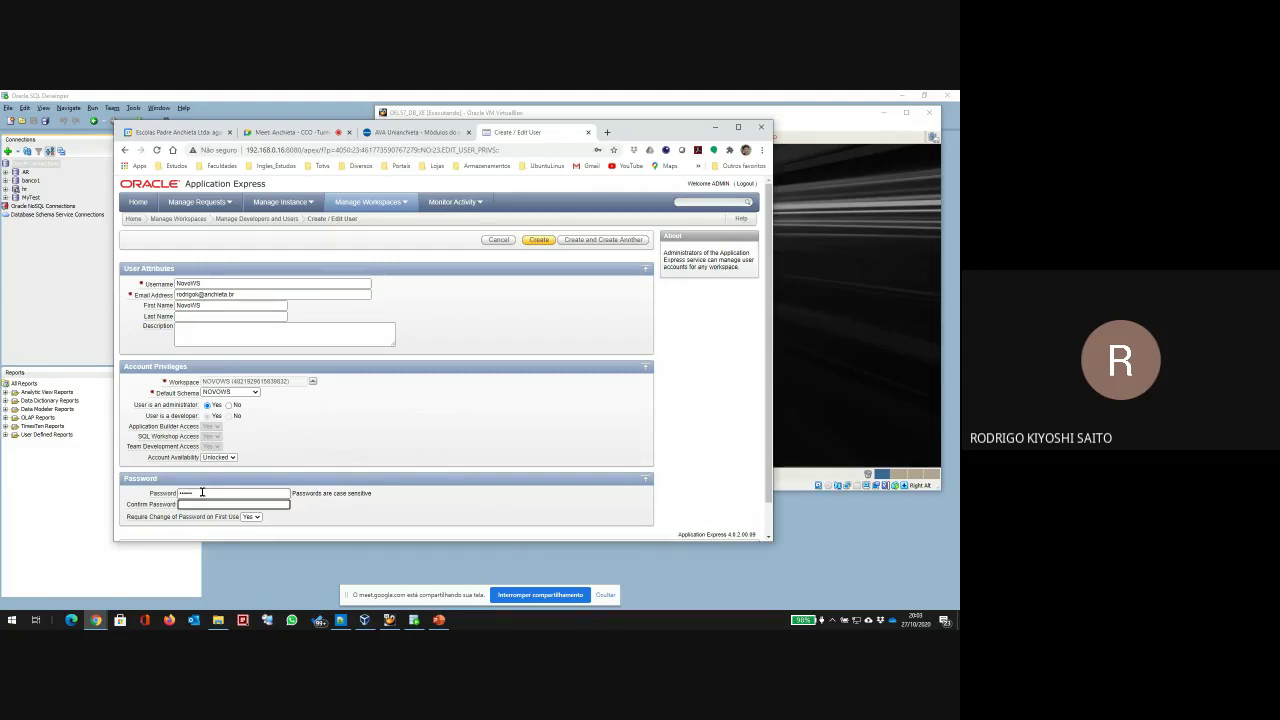
text(•)
scroll(258, 522, down, 1)
click(252, 482)
click(249, 501)
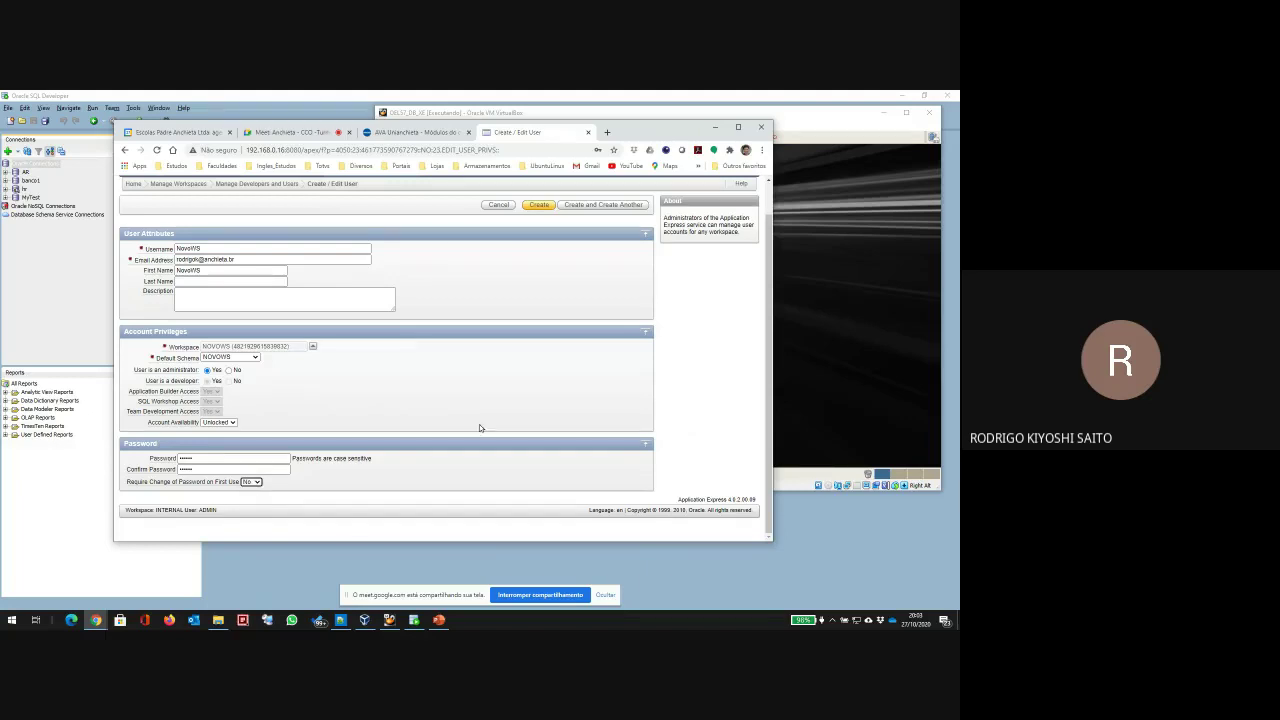
click(539, 205)
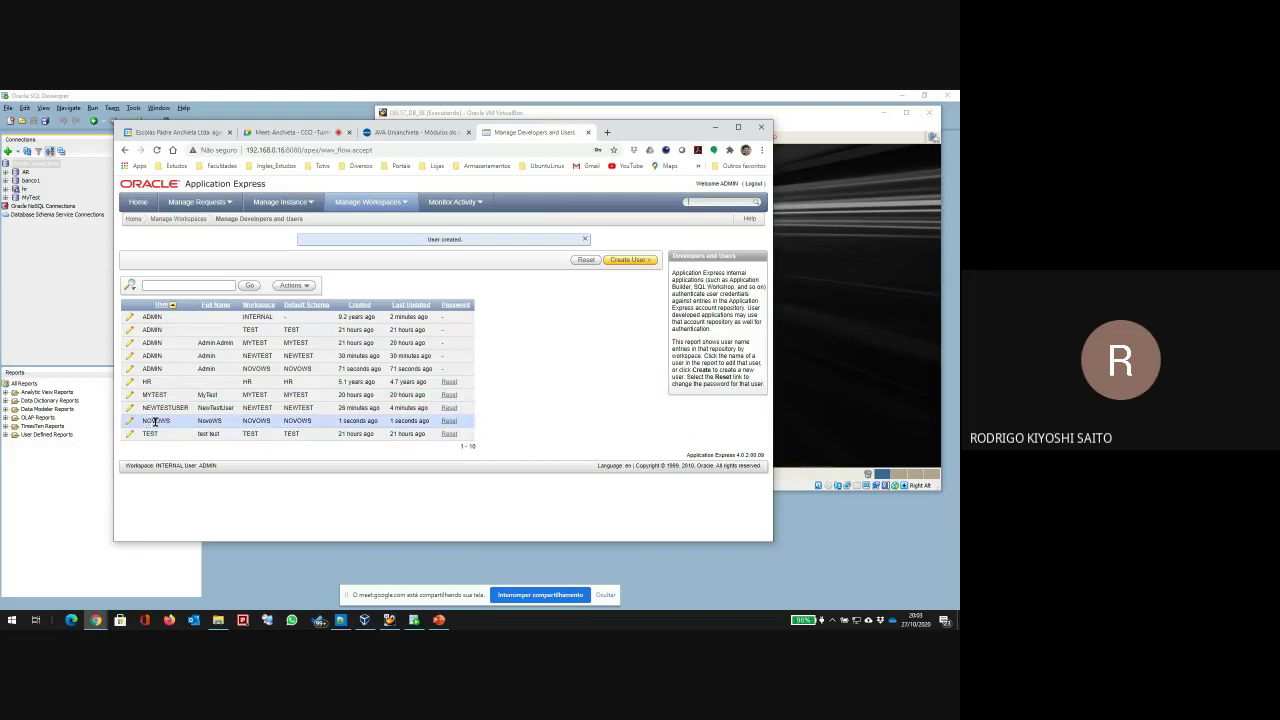
Step: Log out as admin and log in to workspace NovoWS as user NovoWS
click(752, 184)
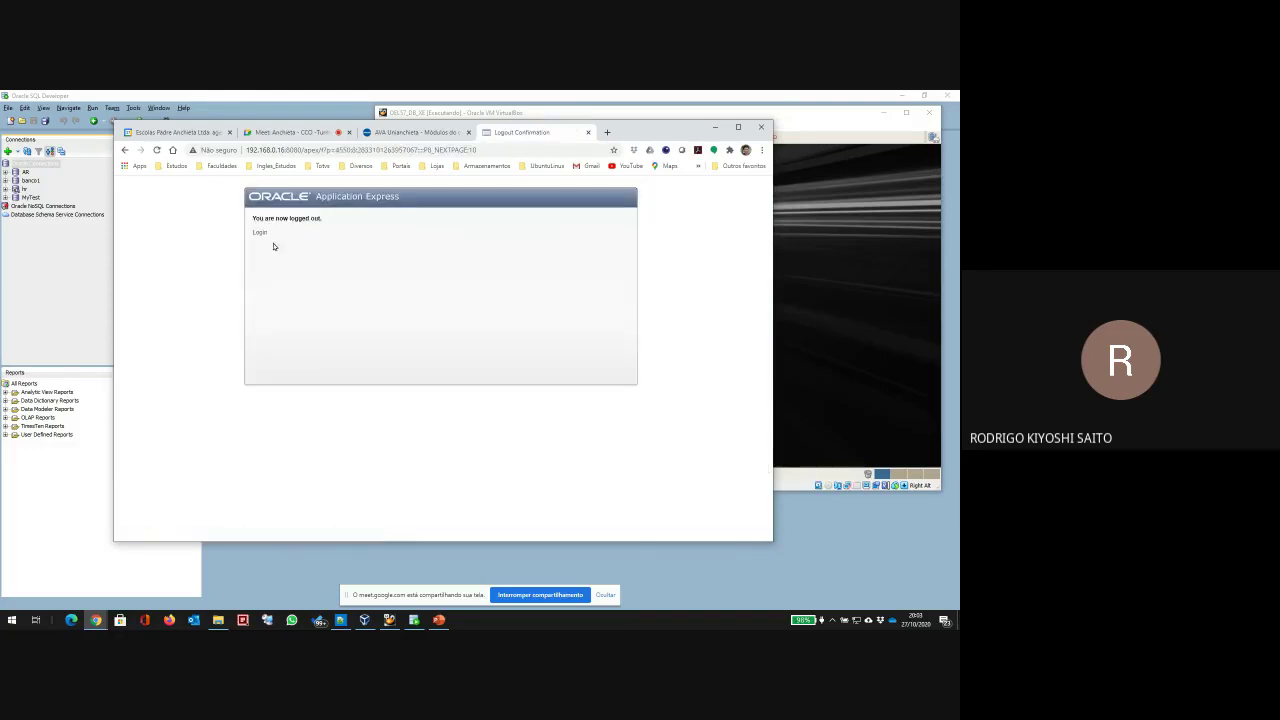
click(260, 234)
drag(478, 240, 279, 245)
text(INvoWS)
key(Tab)
text(NovoWS)
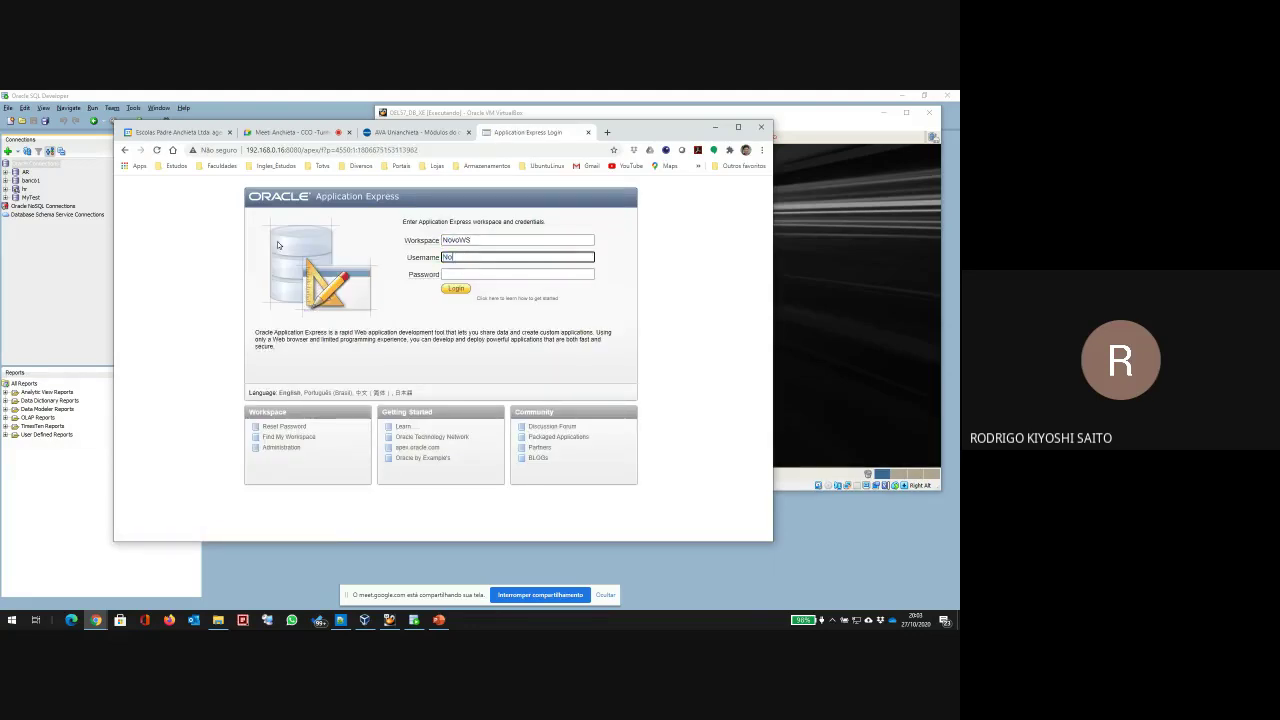
key(Tab)
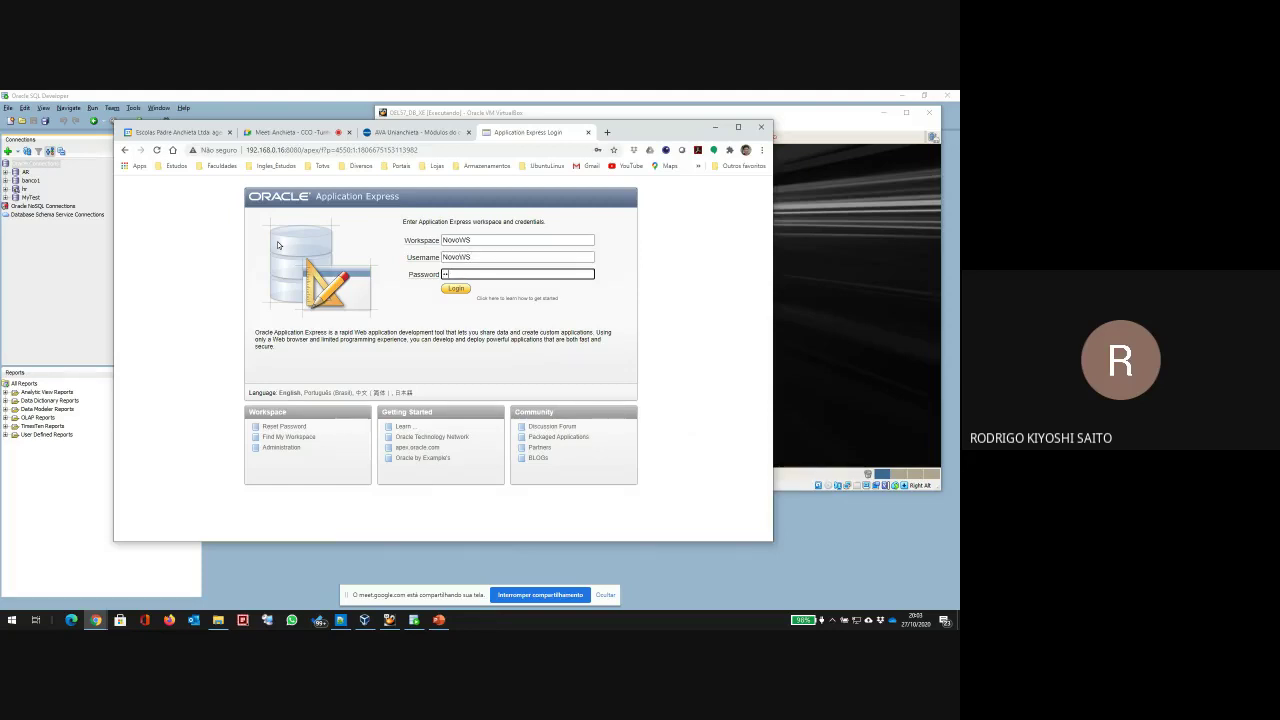
click(452, 289)
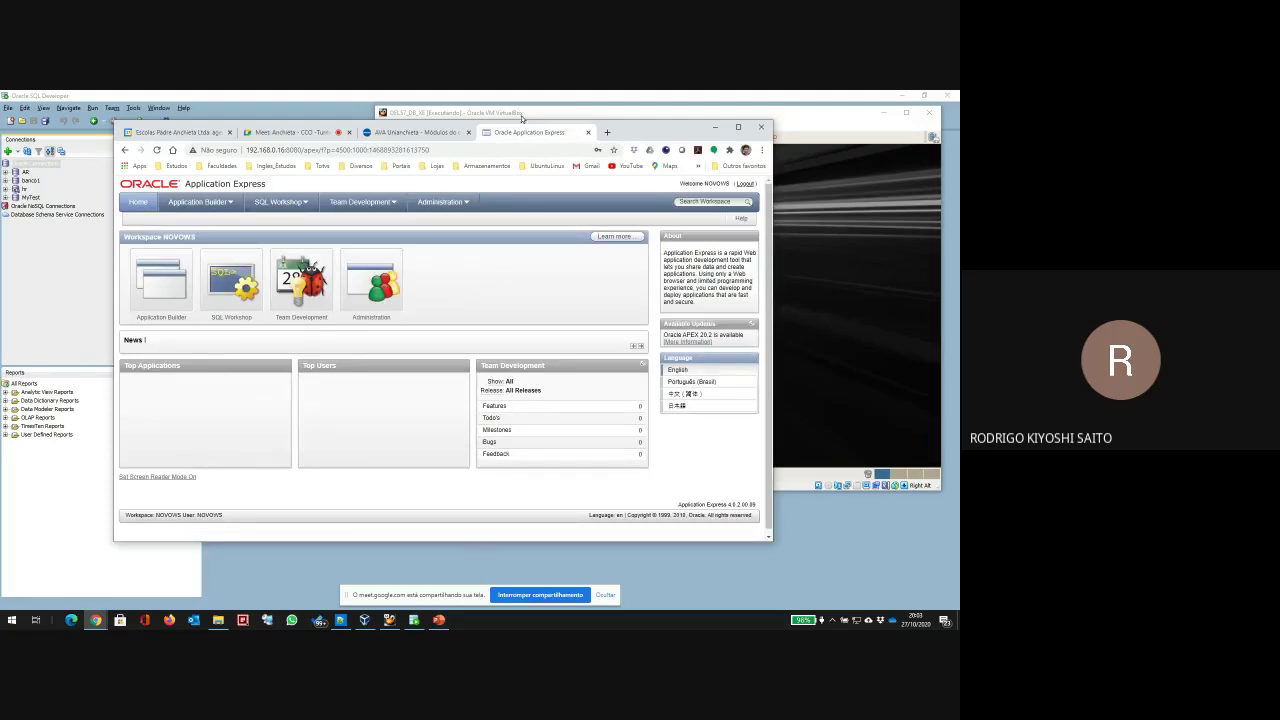
Step: Open a guest terminal and connect with sqlplus as NovoWS using its password
click(832, 422)
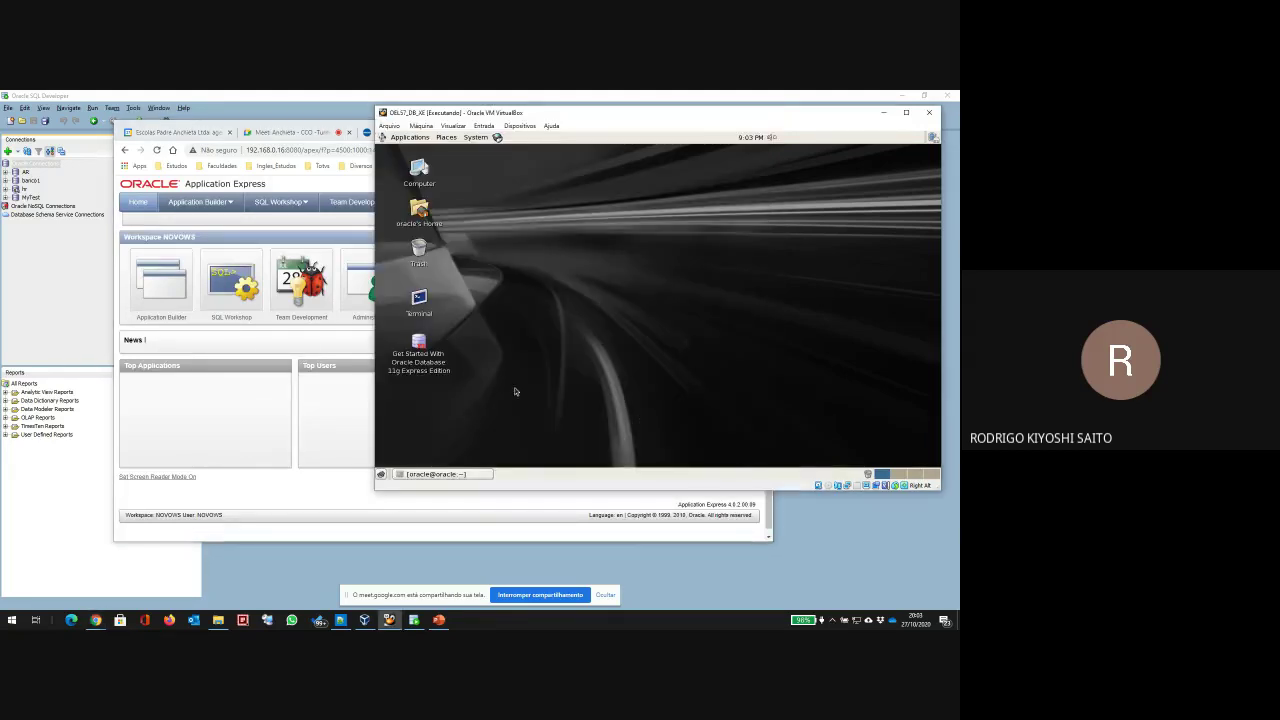
double_click(419, 299)
click(436, 474)
click(436, 474)
text(sqlplus NovoWs)
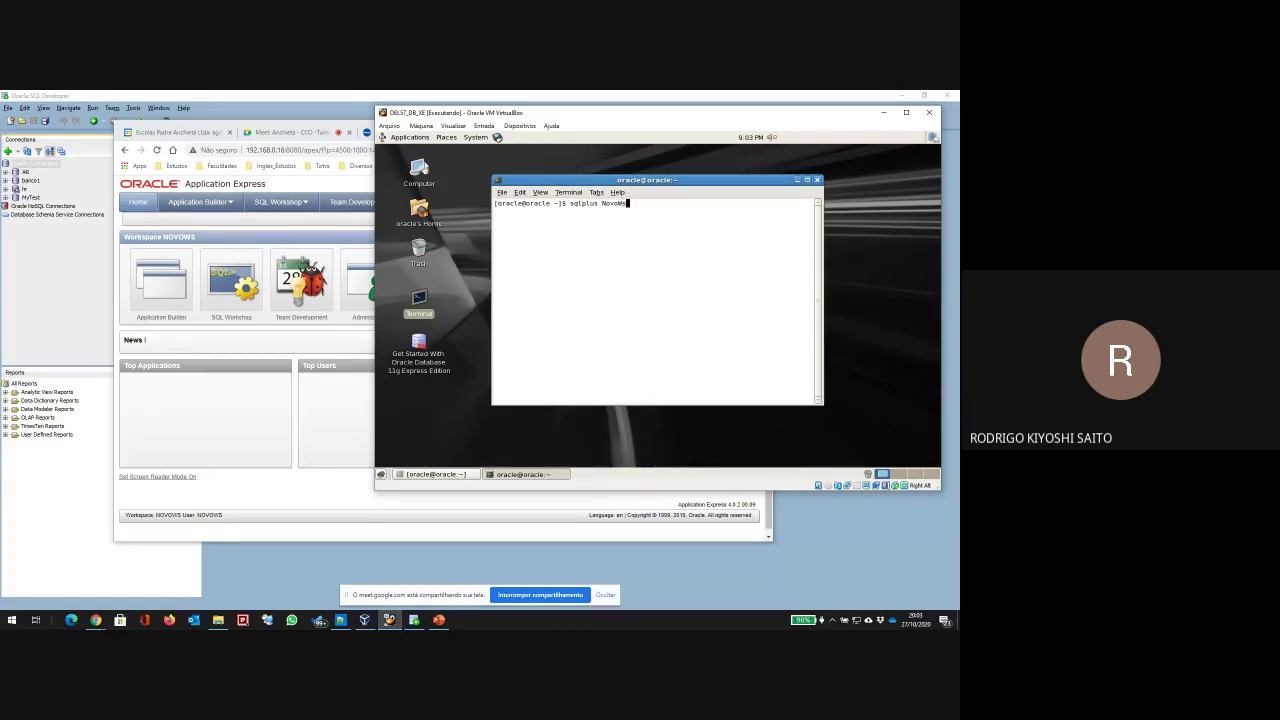
text(/NovoWS)
key(Return)
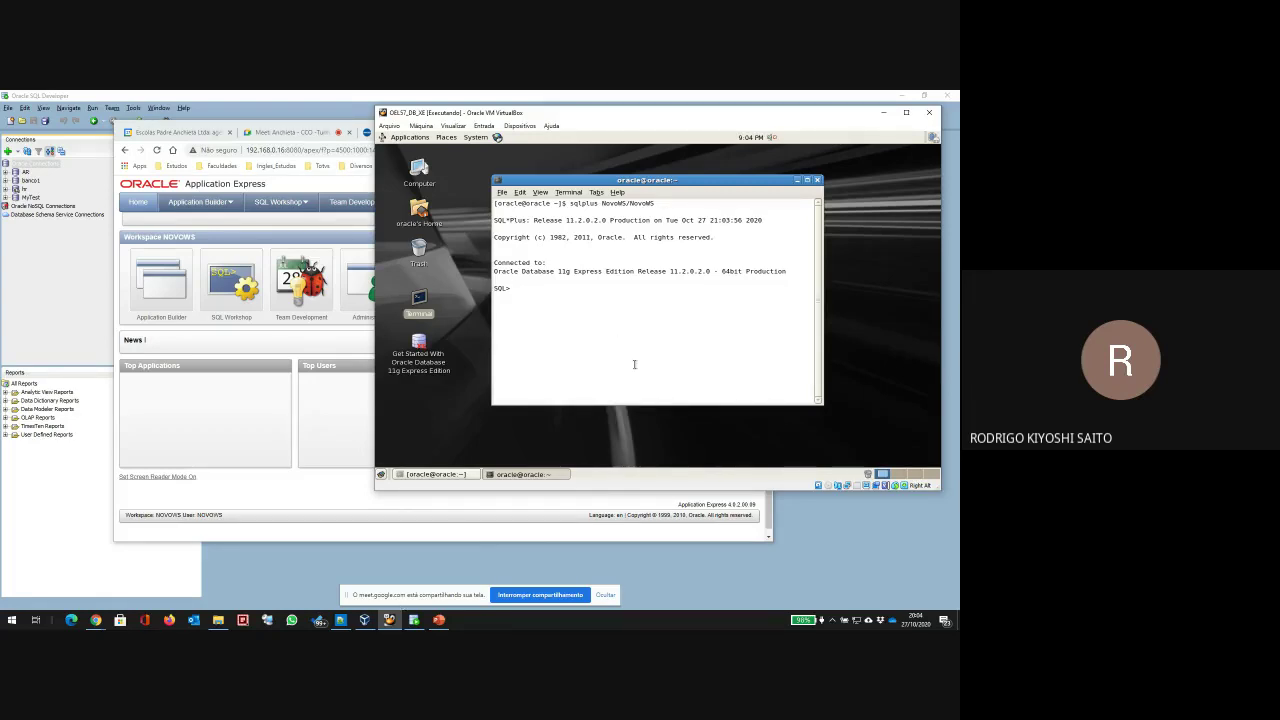
Step: Exit SQL*Plus and close the terminal
text(exit)
key(Return)
text(exit)
key(Return)
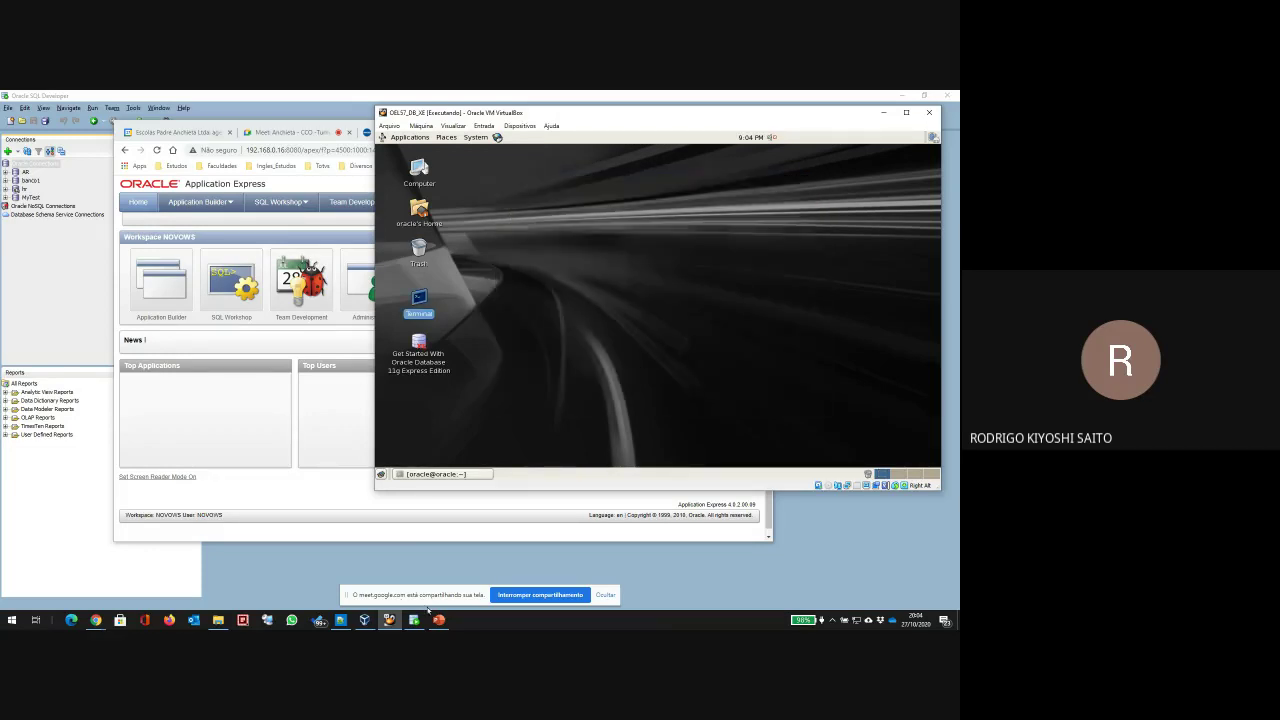
Step: Create a NovoWS connection with username NovoWS, saved password and host 192.168.0.16
click(20, 163)
click(8, 151)
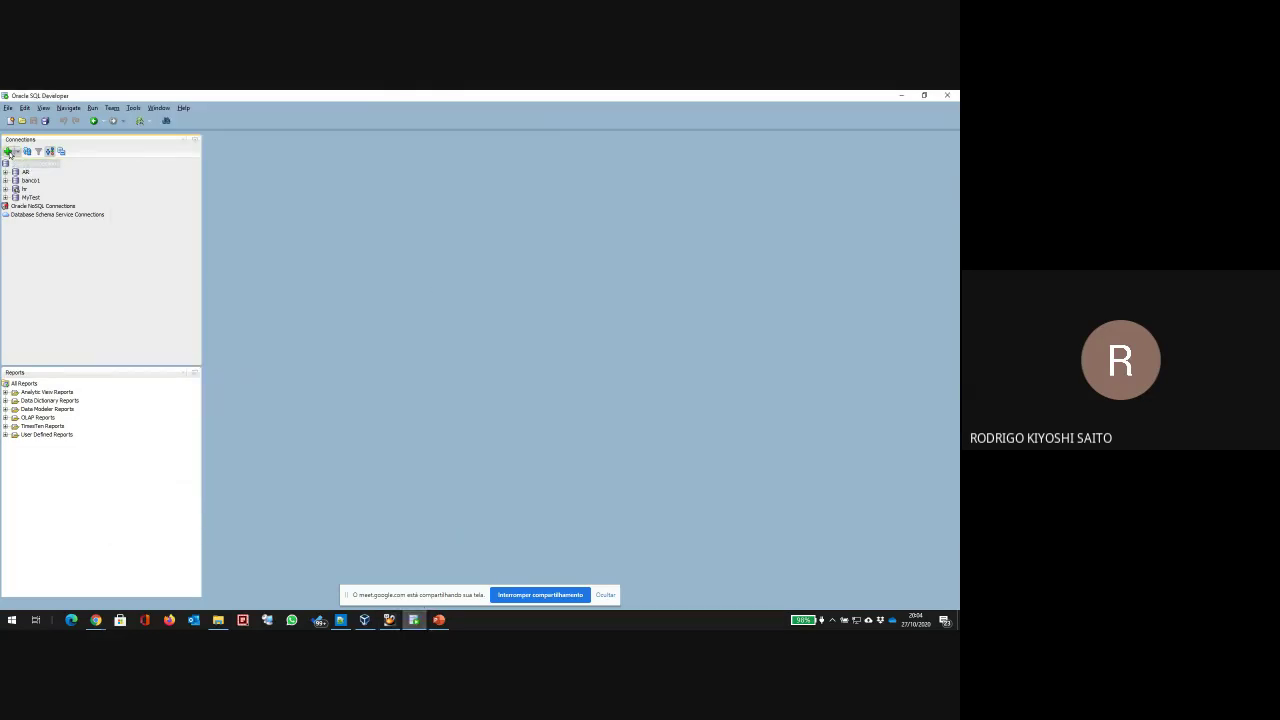
text(NovoWS)
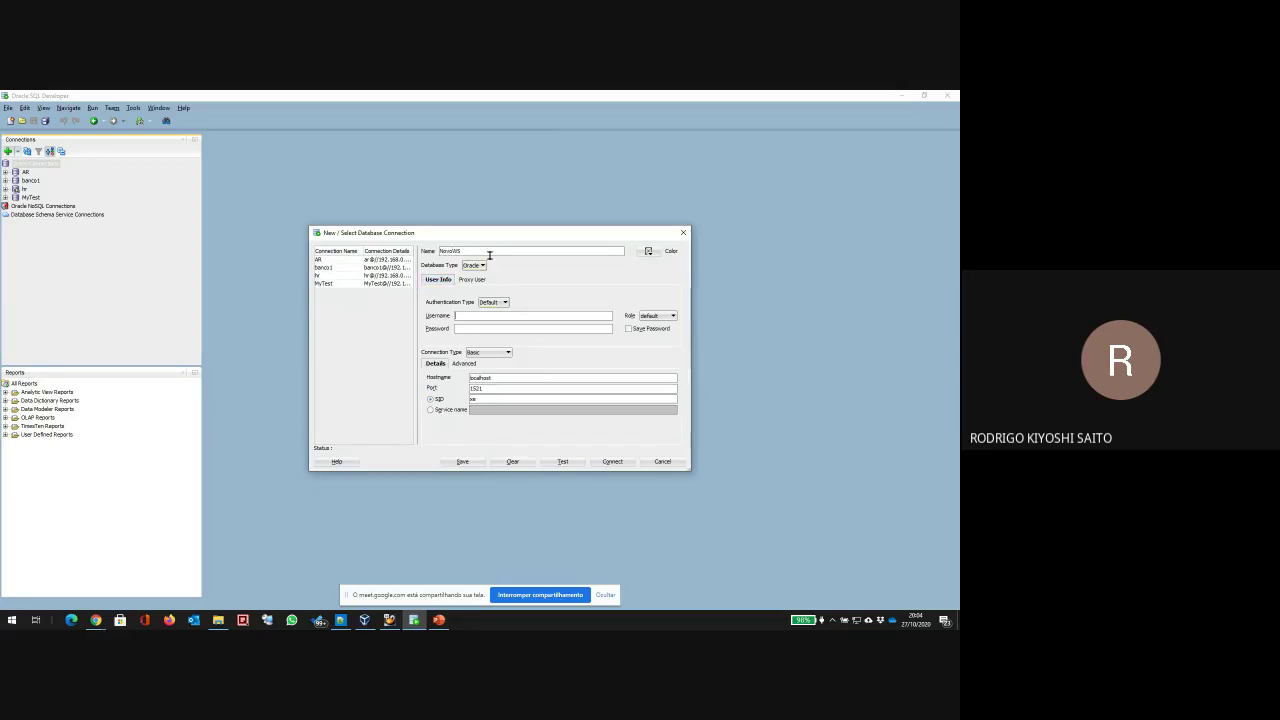
text(NovoWS)
key(Tab)
text(NovoWS)
click(628, 328)
click(498, 378)
drag(490, 378, 354, 377)
text(192.168.5)
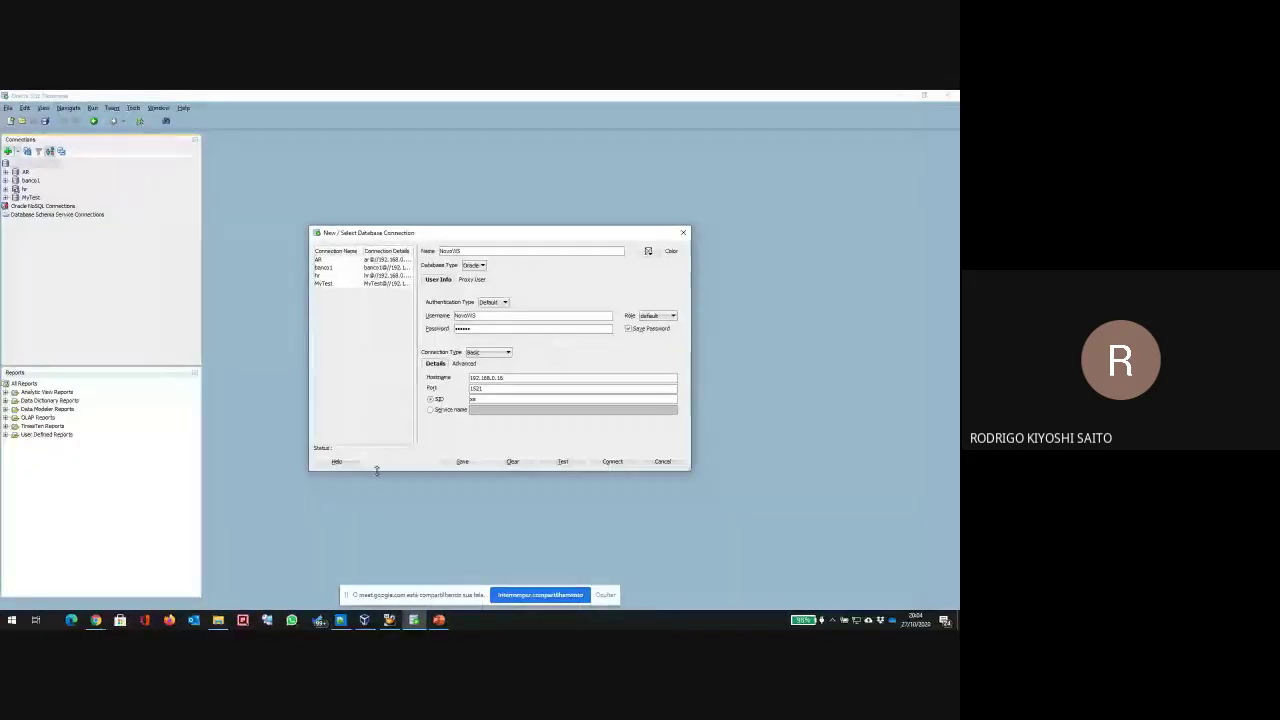
Step: Test, save and connect the NovoWS connection to open its worksheet
click(562, 461)
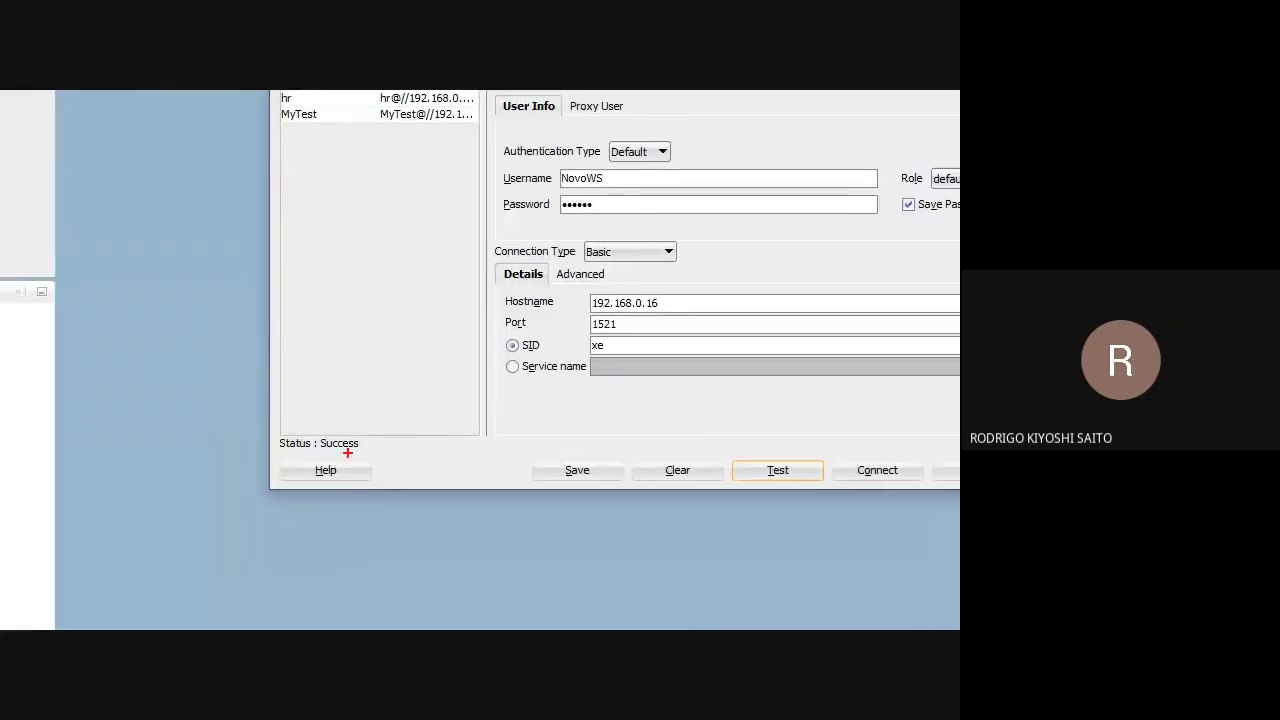
mouse_move(343, 428)
mouse_down()
mouse_move(344, 457)
mouse_move(375, 455)
mouse_up()
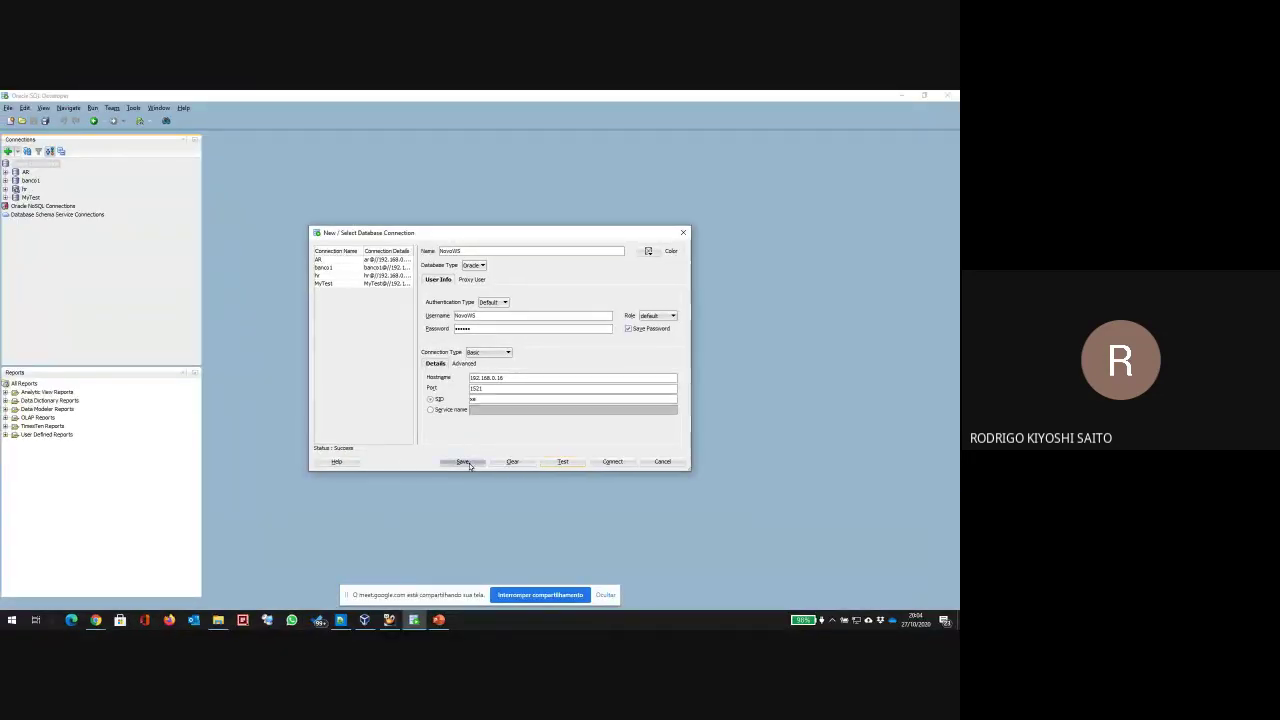
click(469, 463)
click(610, 461)
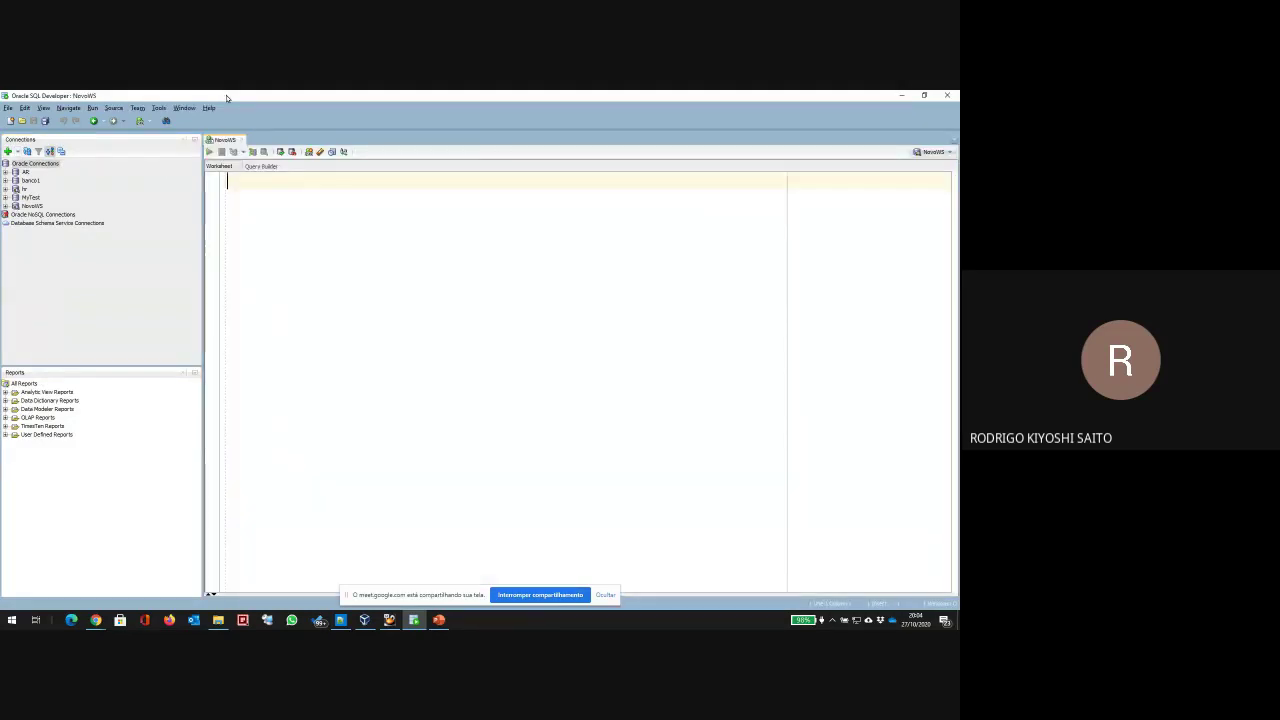
Step: Restore SQL Developer to a smaller window and rearrange the VirtualBox and browser windows
double_click(226, 95)
drag(314, 191, 280, 171)
drag(543, 122, 410, 122)
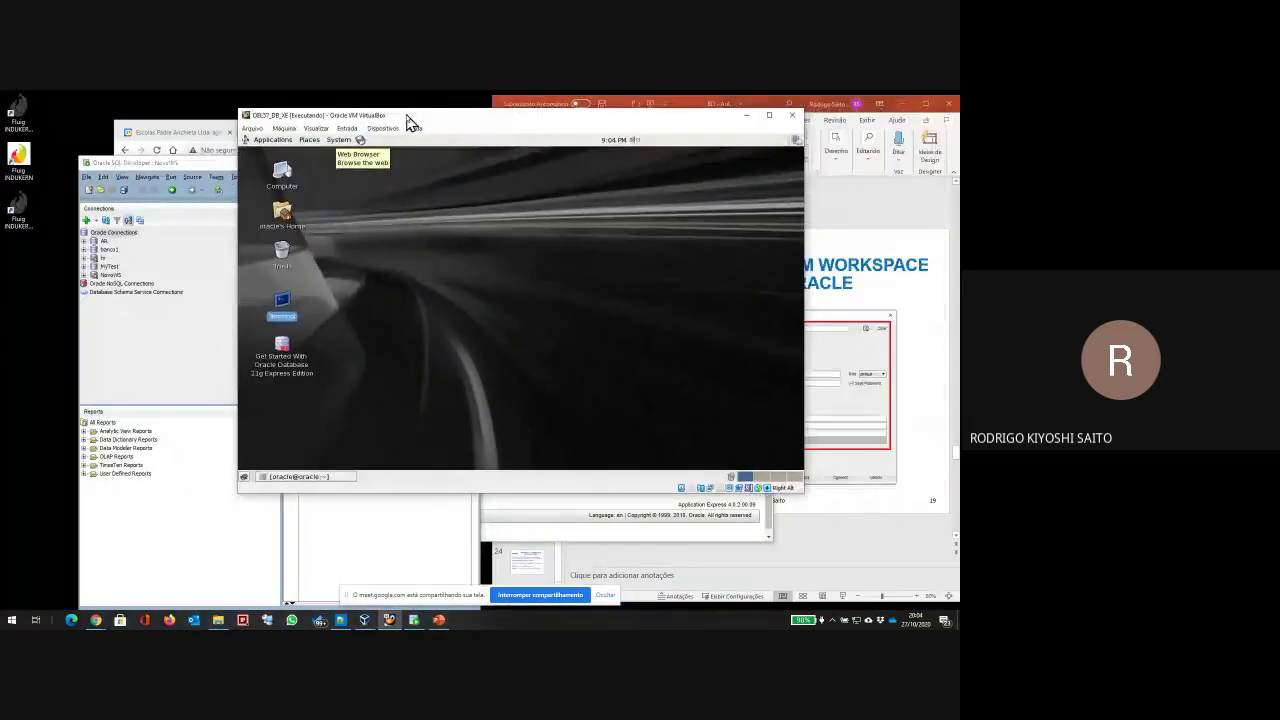
click(746, 115)
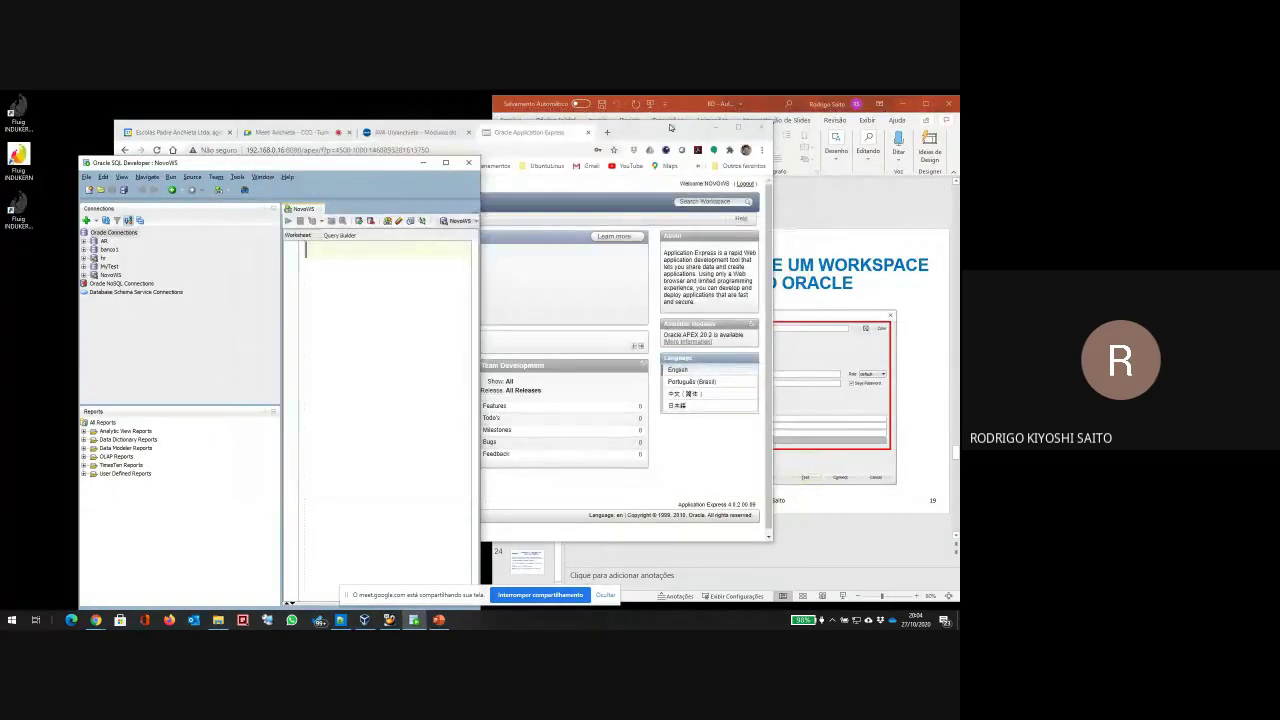
drag(671, 127, 652, 113)
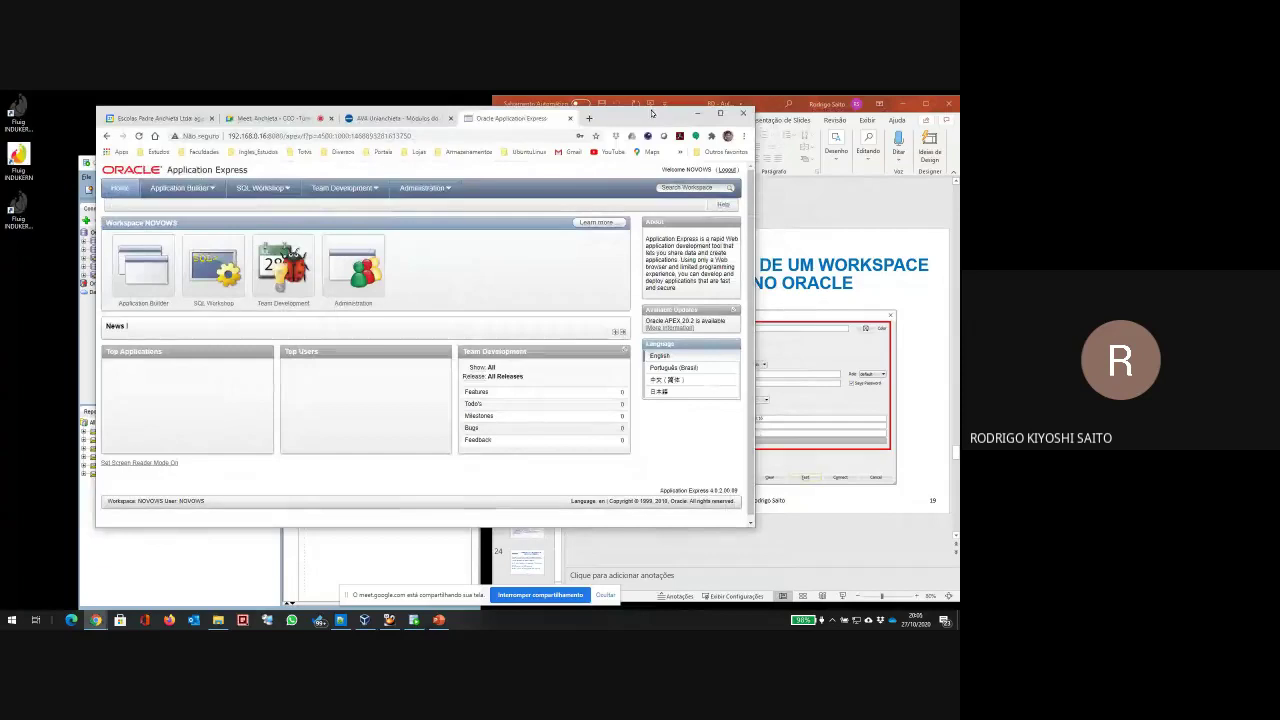